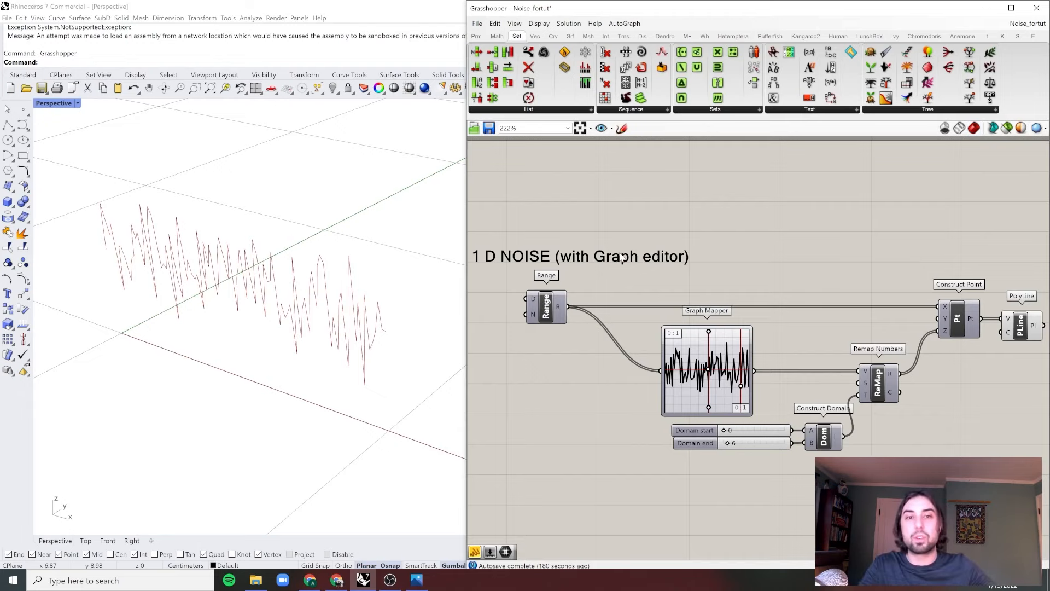
Add a Graph Mapper above the 1D noise definition and set its graph type to Perlin
double_click(756, 228)
type("graph")
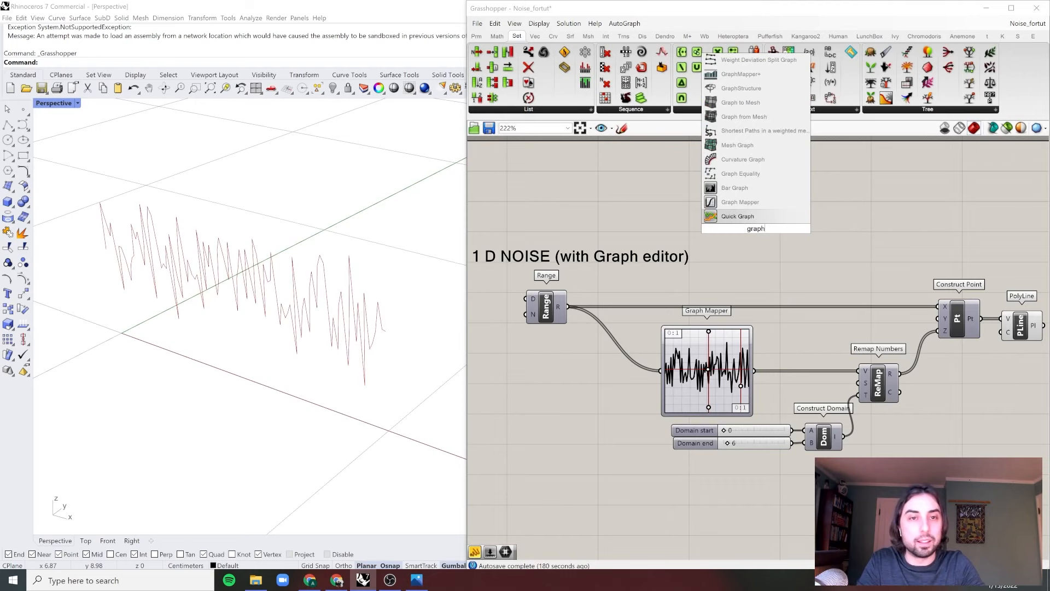
left_click(758, 202)
right_click(758, 205)
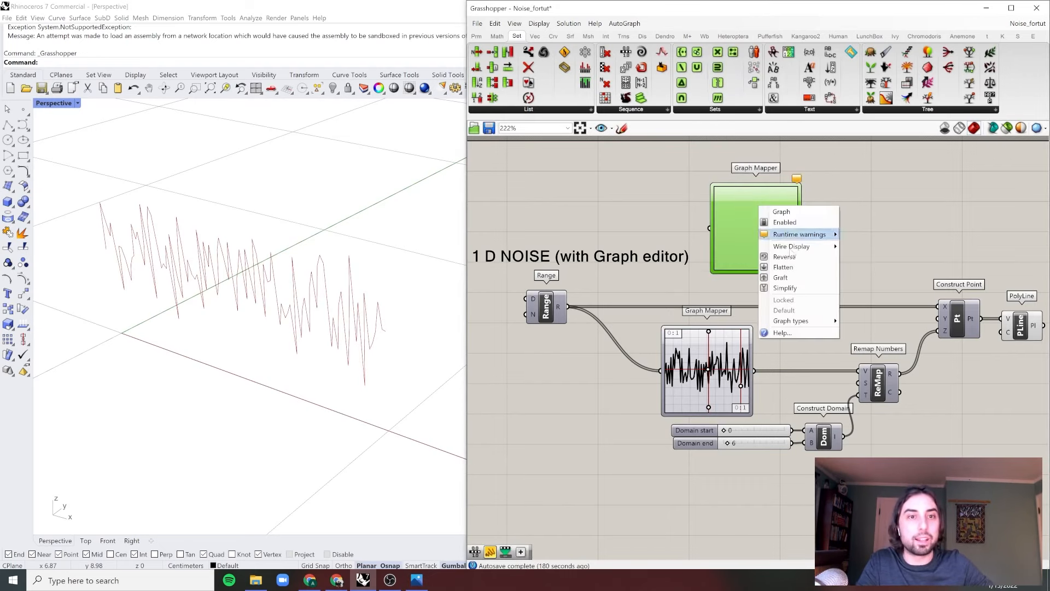
mouse_move(804, 321)
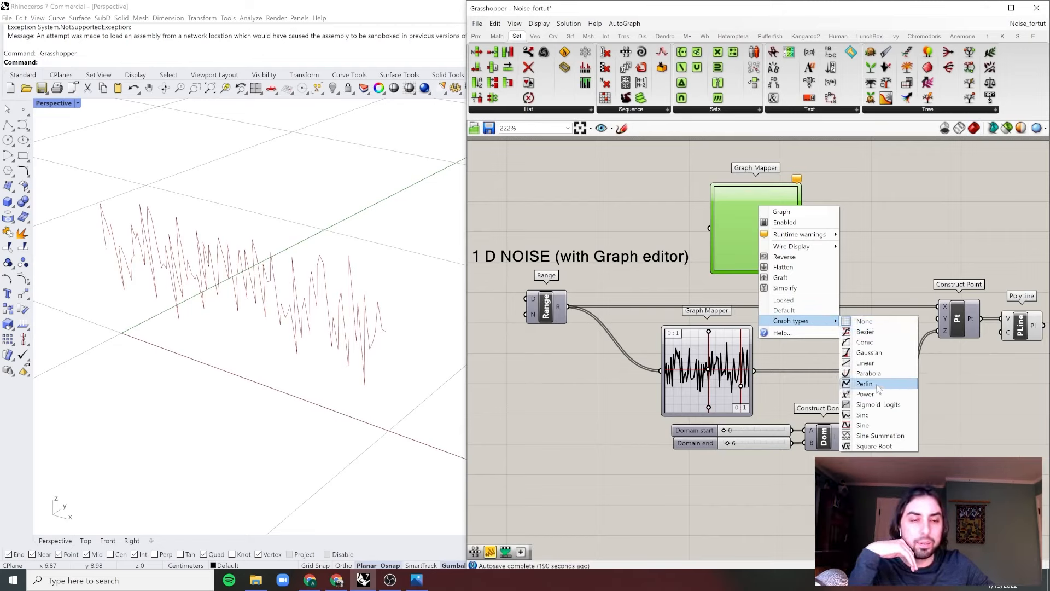
left_click(875, 385)
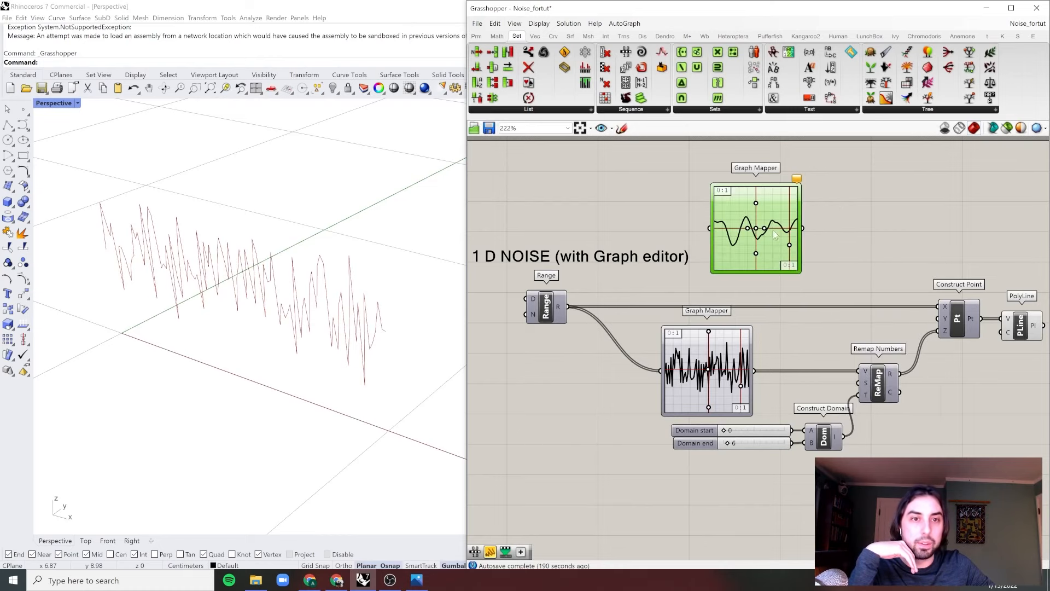
Reshape the new Perlin graph with its handles to full-height amplitude, higher frequency and rougher detail
scroll(750, 208, "up", 5)
left_click_drag(816, 310, 800, 333)
left_click_drag(786, 403, 786, 441)
left_click_drag(786, 177, 786, 156)
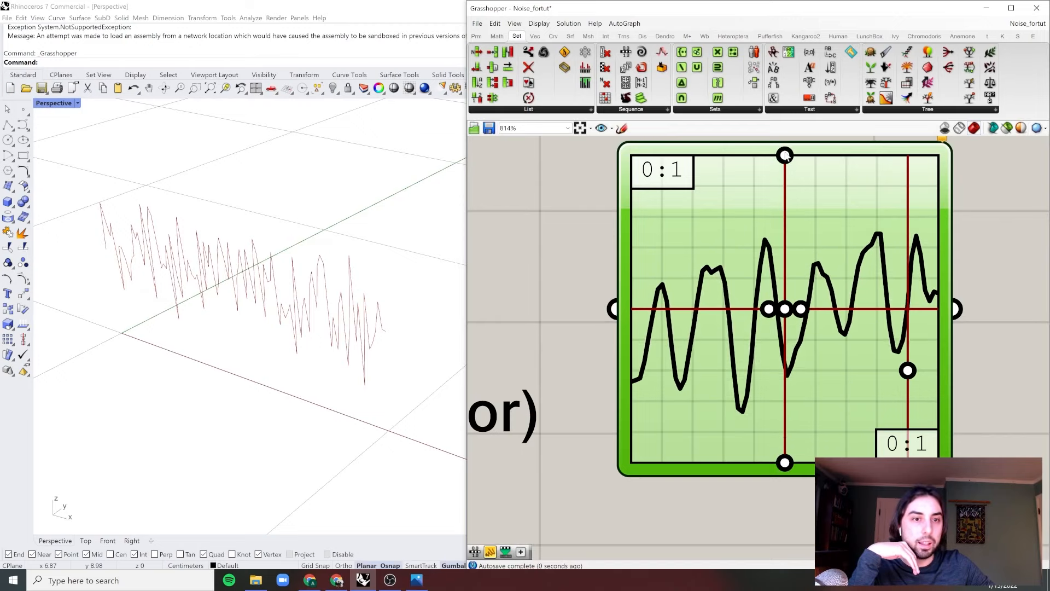
left_click_drag(908, 371, 908, 213)
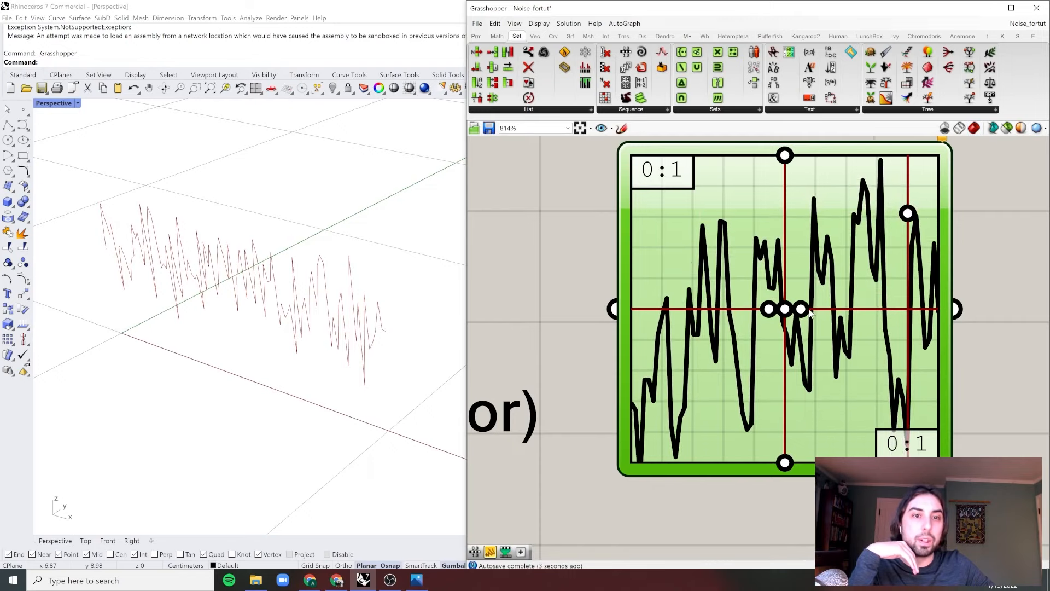
left_click_drag(809, 310, 772, 316)
Delete the newly added Graph Mapper
scroll(788, 309, "down", 7)
key("Delete")
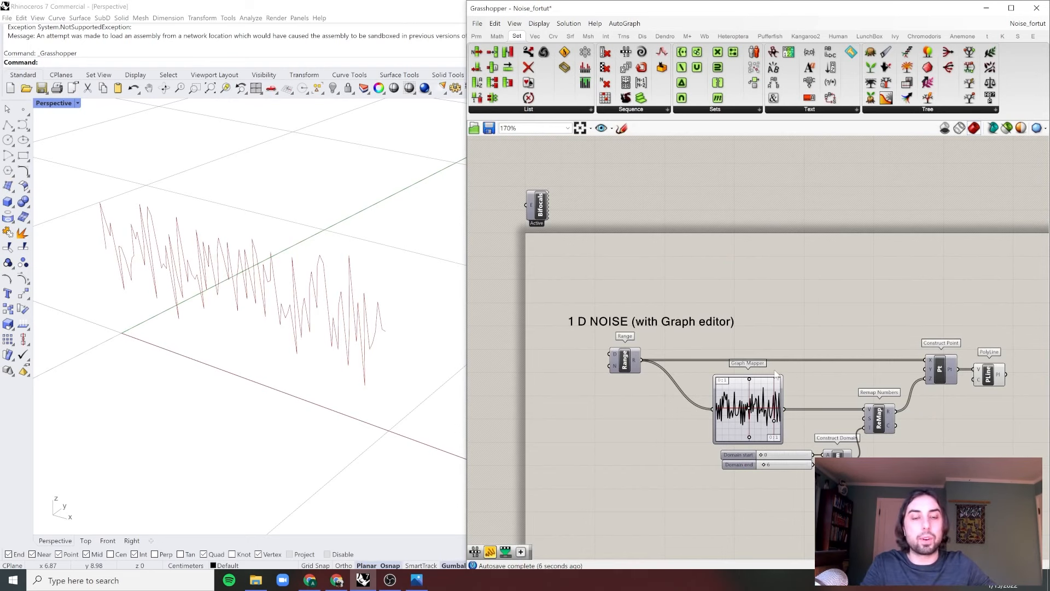
Examine the 1D noise definition: the Range output values and how they feed Construct Point, the Graph Mapper and Remap Numbers
scroll(776, 373, "up", 2)
right_click_drag(809, 324, 784, 318)
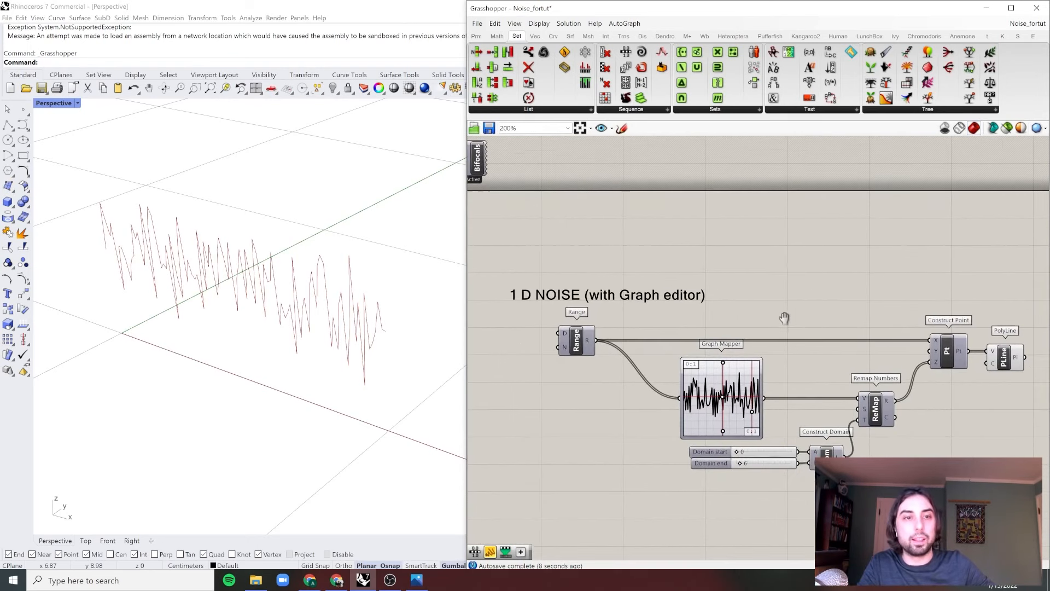
mouse_move(592, 343)
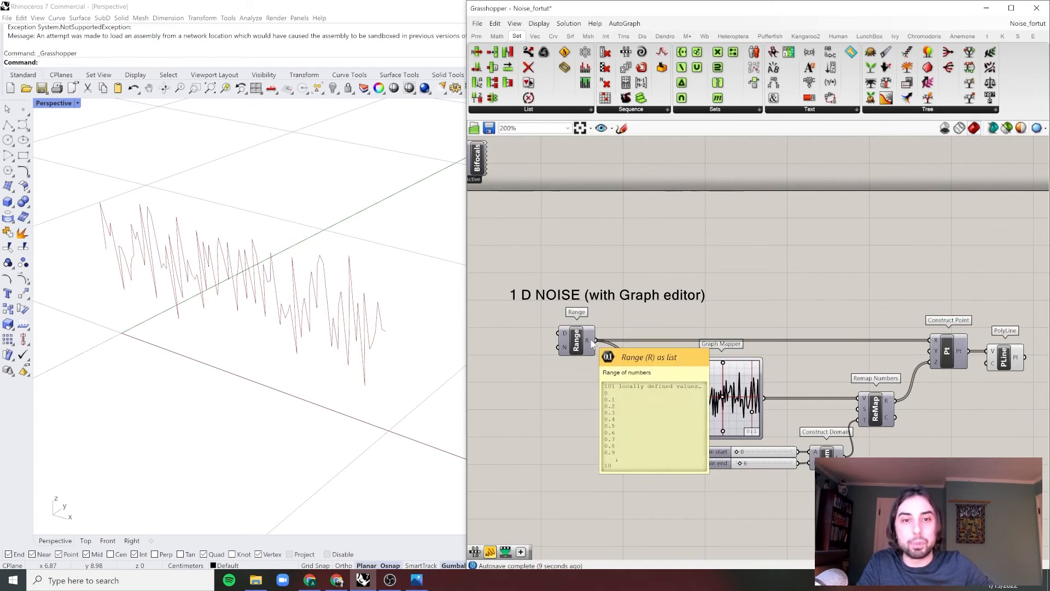
left_click(955, 354)
scroll(978, 352, "up", 2)
scroll(926, 346, "down", 1)
right_click_drag(738, 321, 760, 304)
left_click(832, 340)
right_click_drag(832, 341, 818, 337)
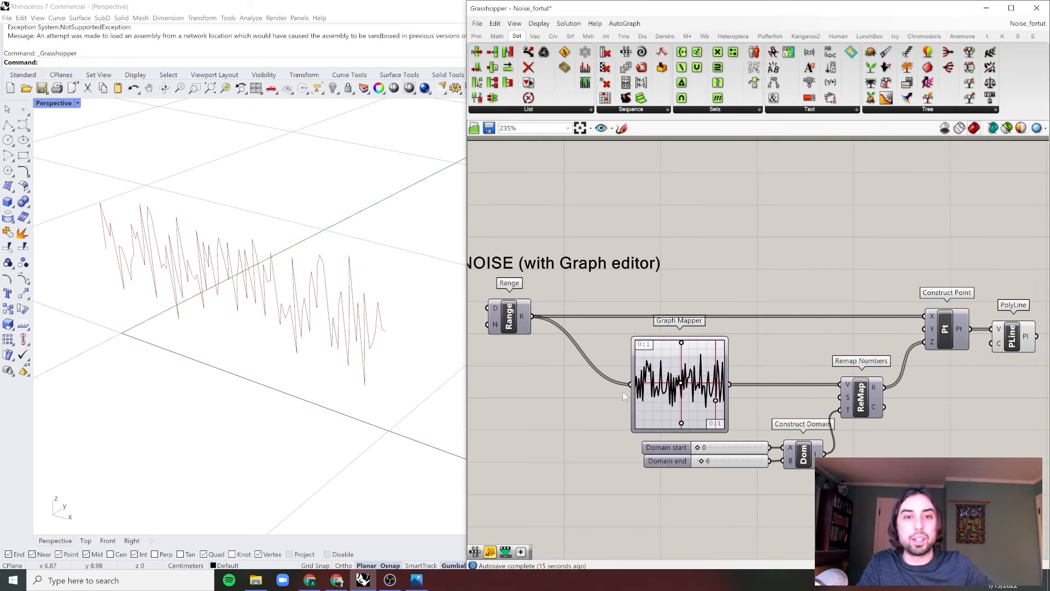
scroll(705, 402, "up", 3)
right_click_drag(941, 427, 900, 419)
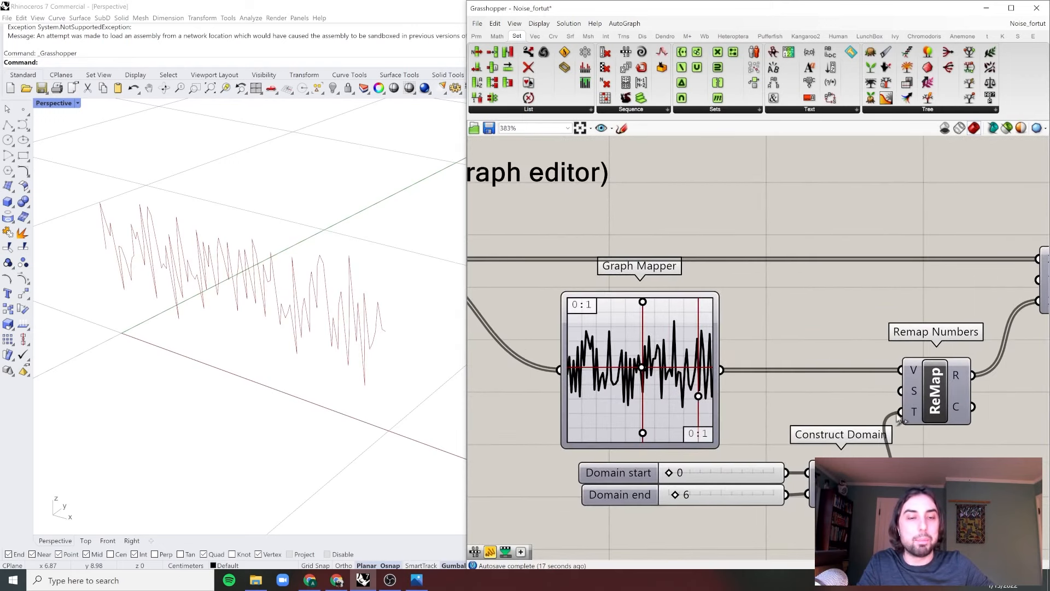
Set the Domain end slider of the 1D noise definition to 8
scroll(947, 376, "down", 2)
right_click_drag(840, 446, 779, 458)
scroll(775, 459, "up", 2)
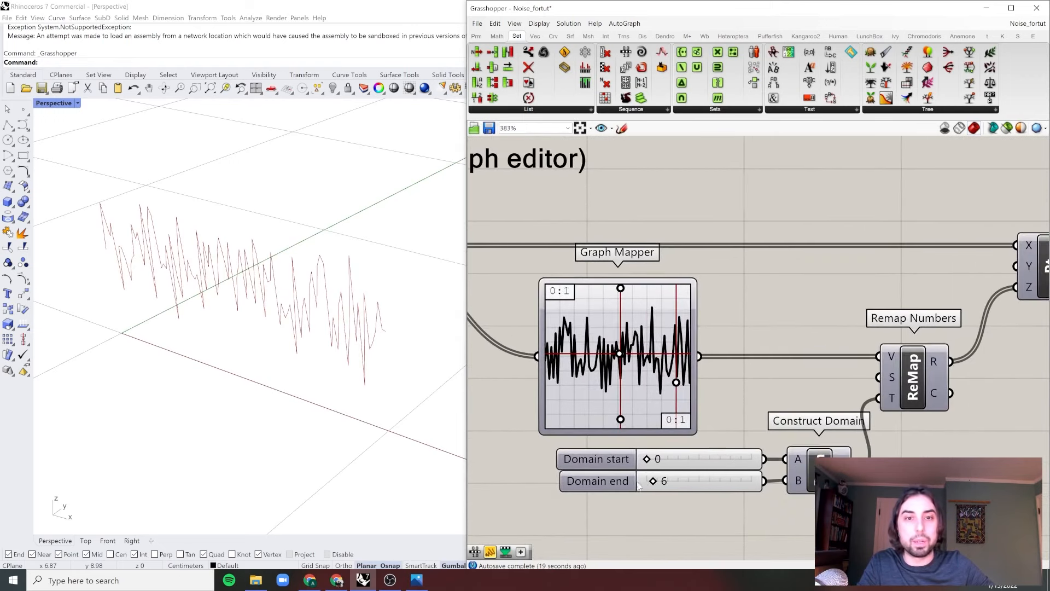
left_click_drag(652, 484, 655, 484)
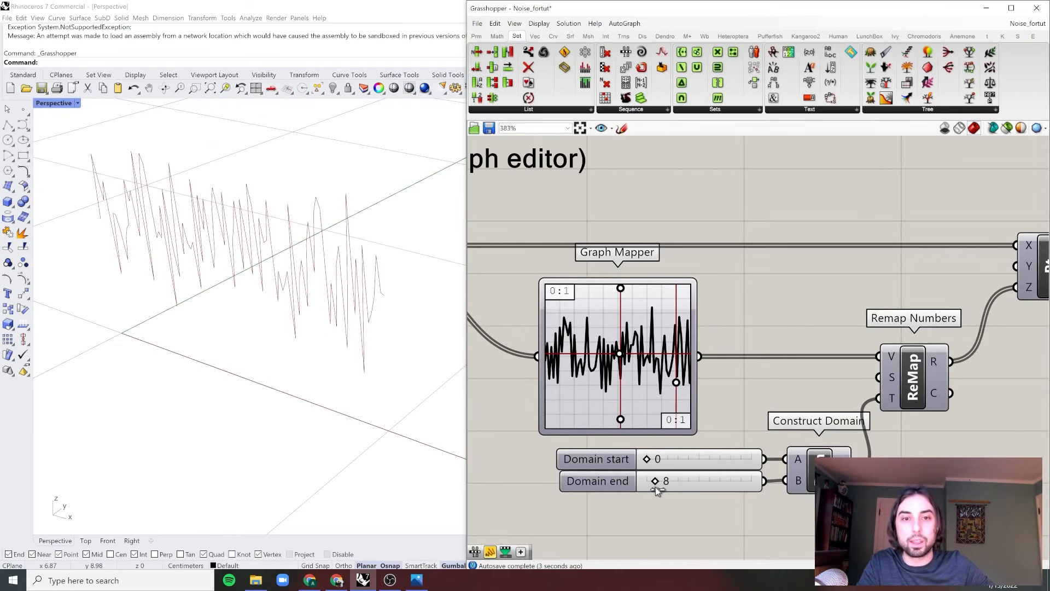
Review the X and Y limits of the 1D Graph Mapper in its Graph Editor
double_click(639, 397)
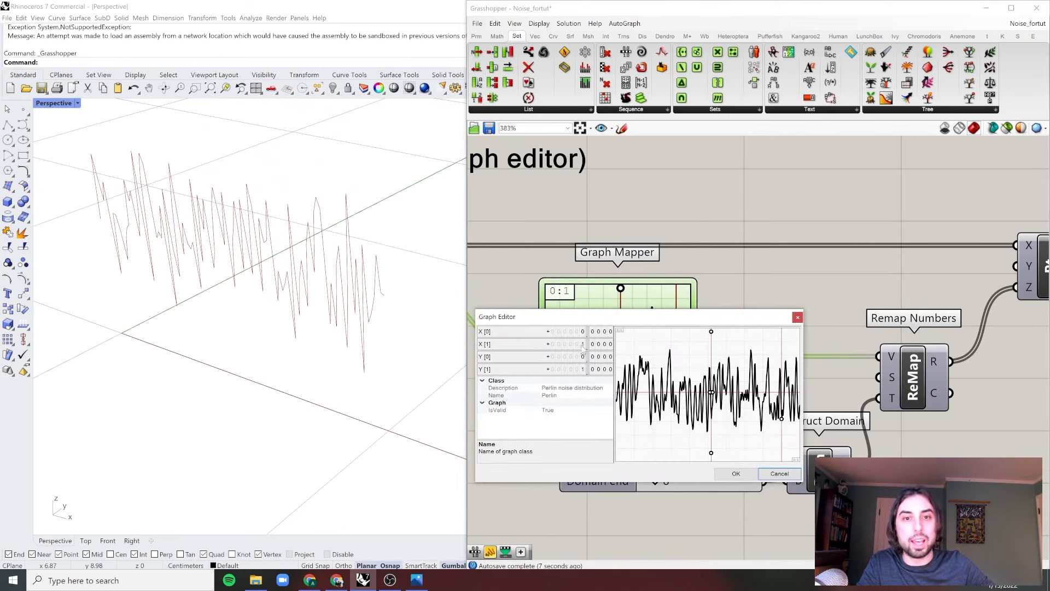
left_click(743, 475)
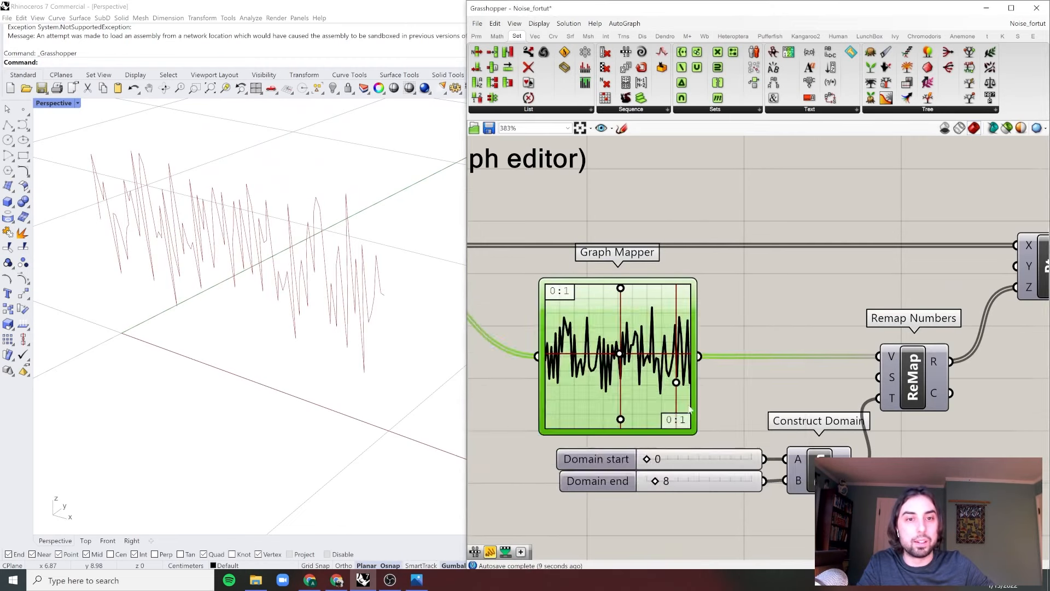
Examine the chain from the 1D Graph Mapper through Remap Numbers and Construct Point to the PolyLine
scroll(684, 393, "down", 3)
scroll(735, 371, "up", 1)
left_click(735, 372)
left_click(816, 382)
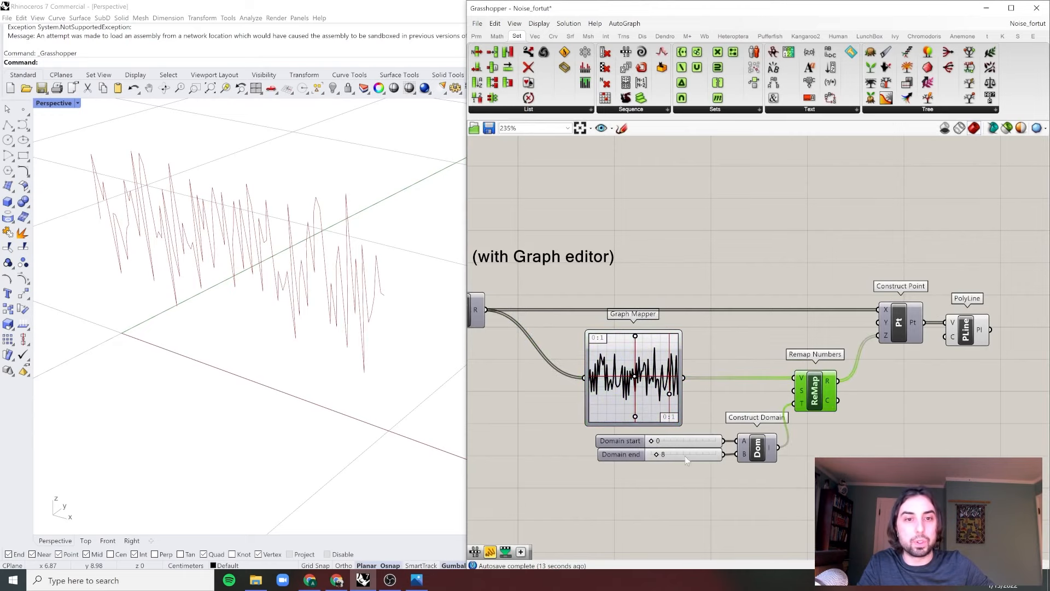
right_click_drag(831, 444, 805, 446)
left_click(804, 446)
left_click(884, 307)
left_click(917, 276)
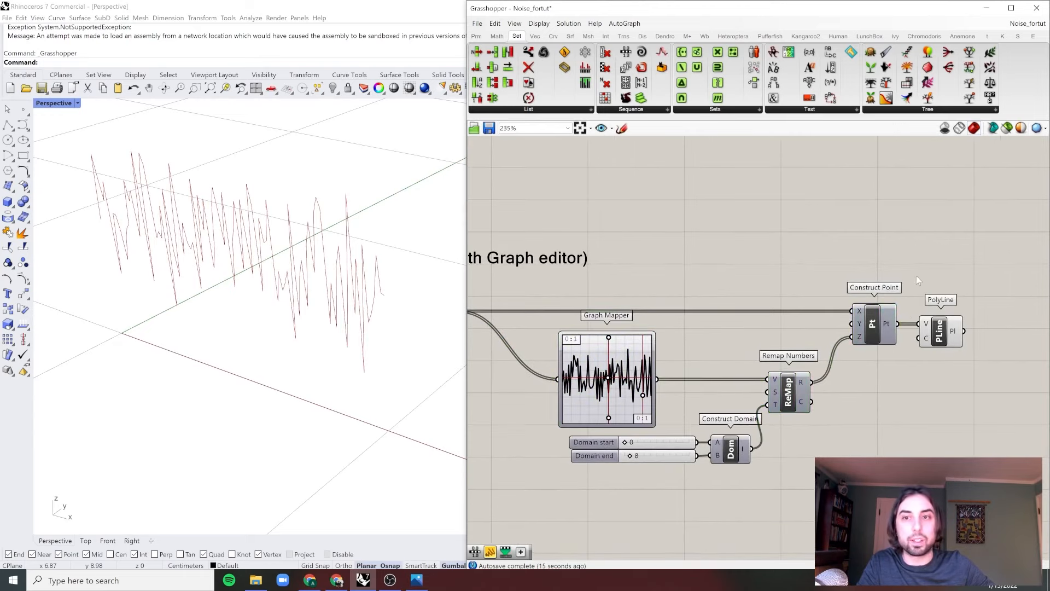
left_click(947, 333)
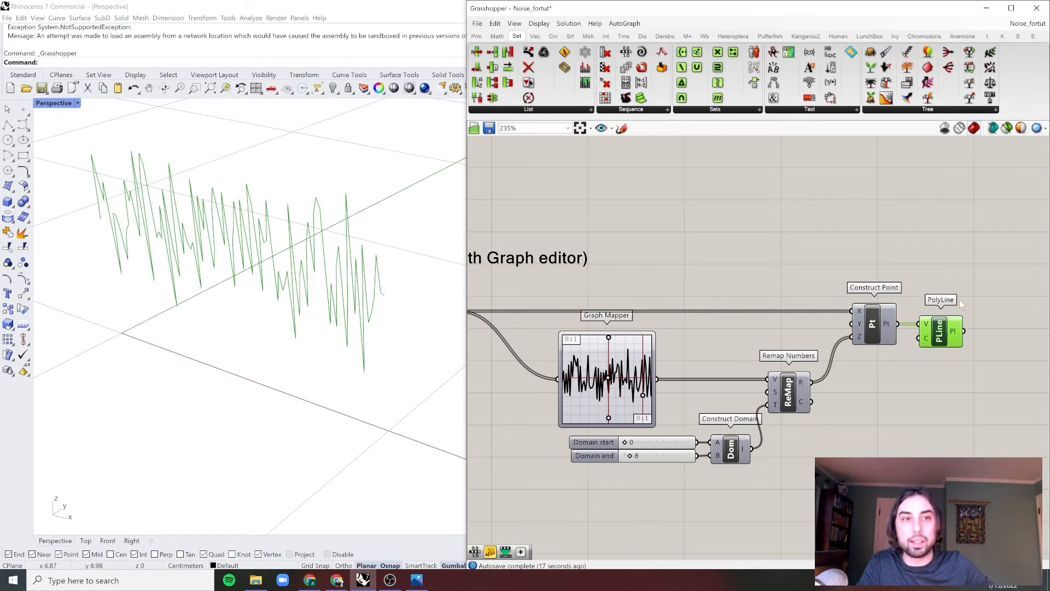
left_click(960, 301)
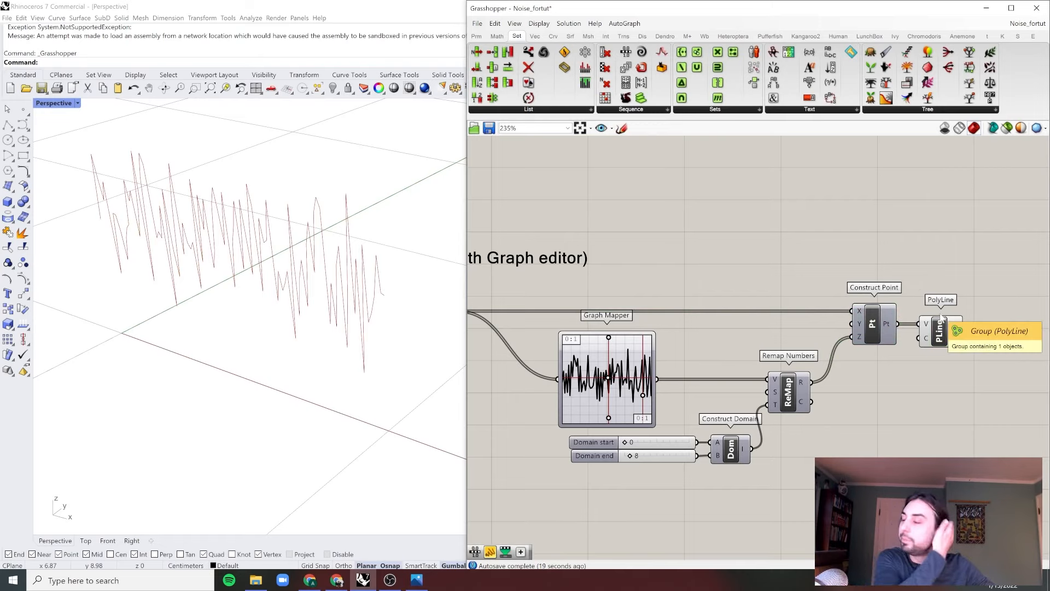
scroll(719, 307, "down", 1)
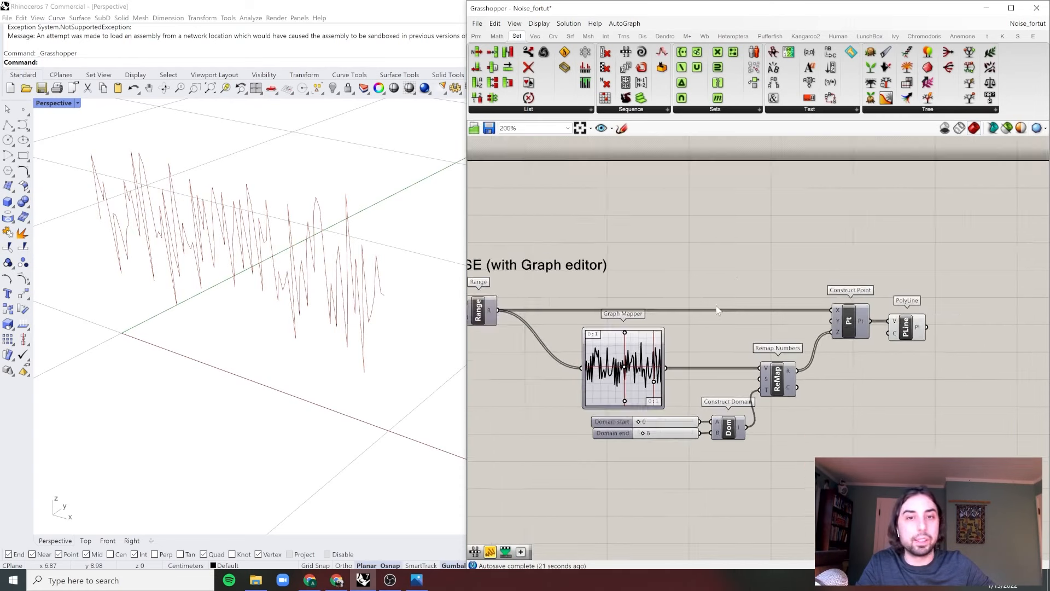
scroll(717, 307, "down", 1)
right_click_drag(717, 307, 785, 313)
scroll(785, 314, "up", 1)
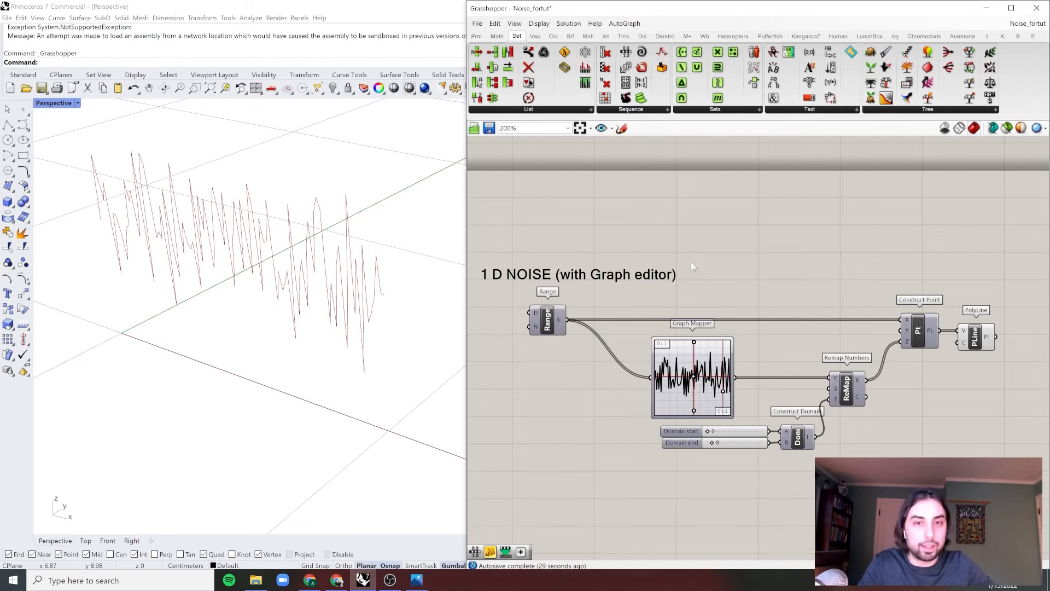
Turn off the preview of the Construct Point and PolyLine components in the 1D noise definition
scroll(690, 256, "down", 1)
scroll(673, 253, "down", 1)
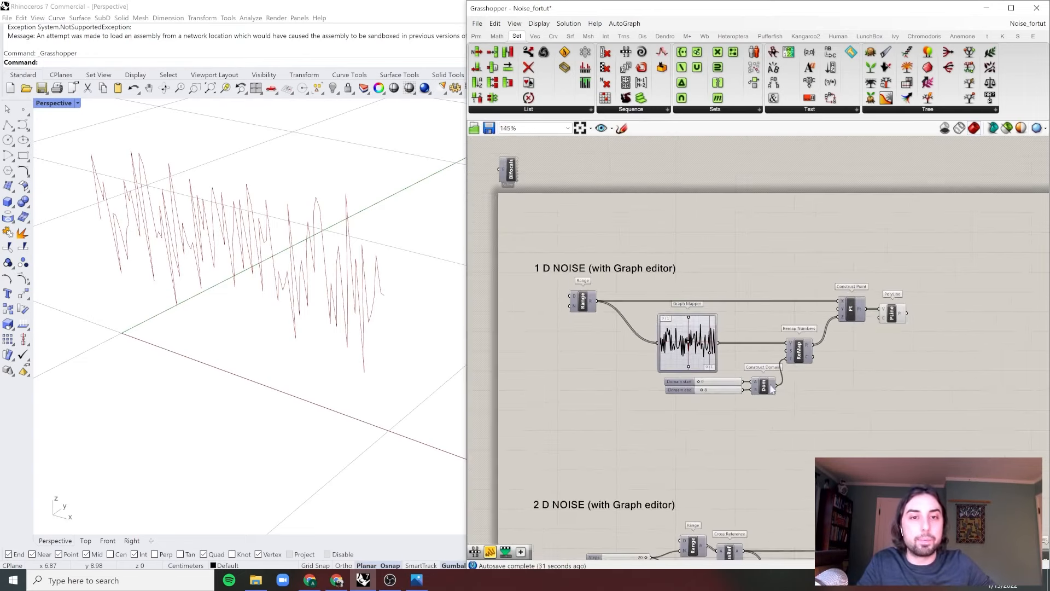
right_click_drag(771, 389, 764, 268)
right_click_drag(805, 385, 768, 311)
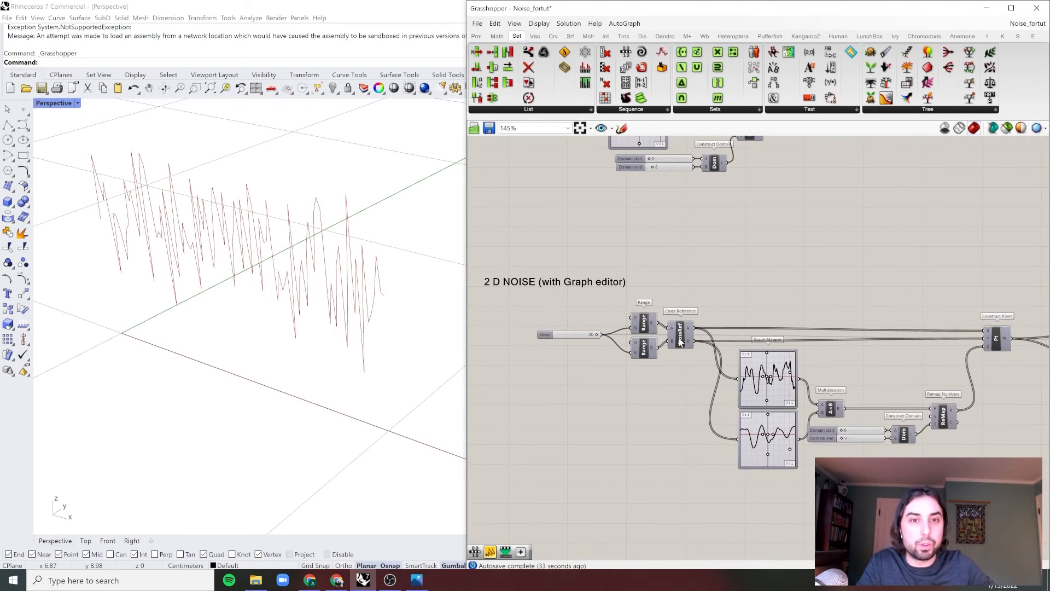
right_click_drag(679, 340, 692, 446)
left_click_drag(812, 281, 873, 164)
right_click(873, 213)
left_click(896, 232)
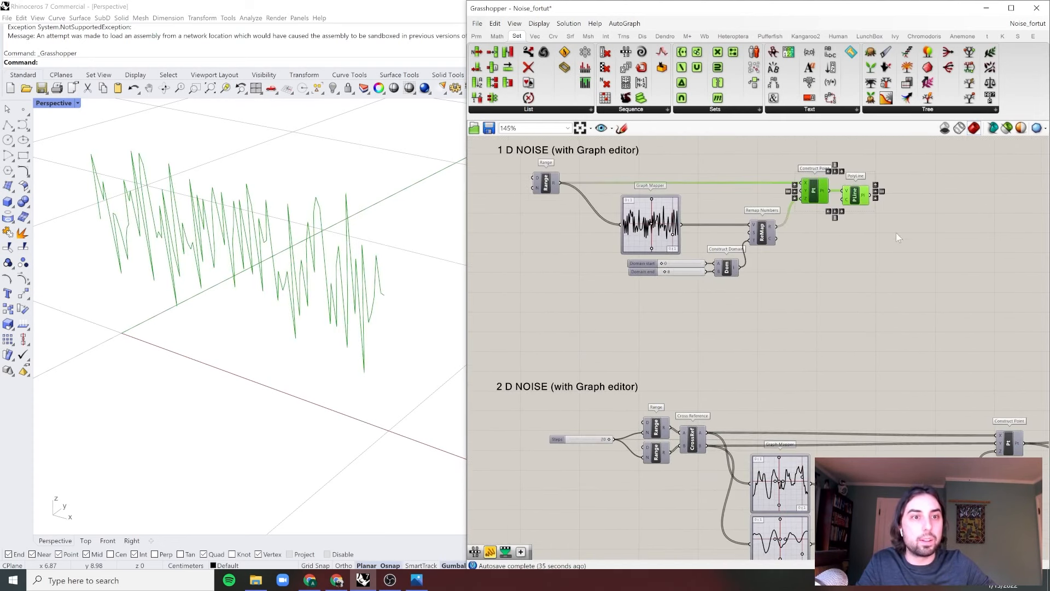
Turn on the preview of the Surface From Points component in the 2D noise definition
right_click_drag(884, 449, 591, 261)
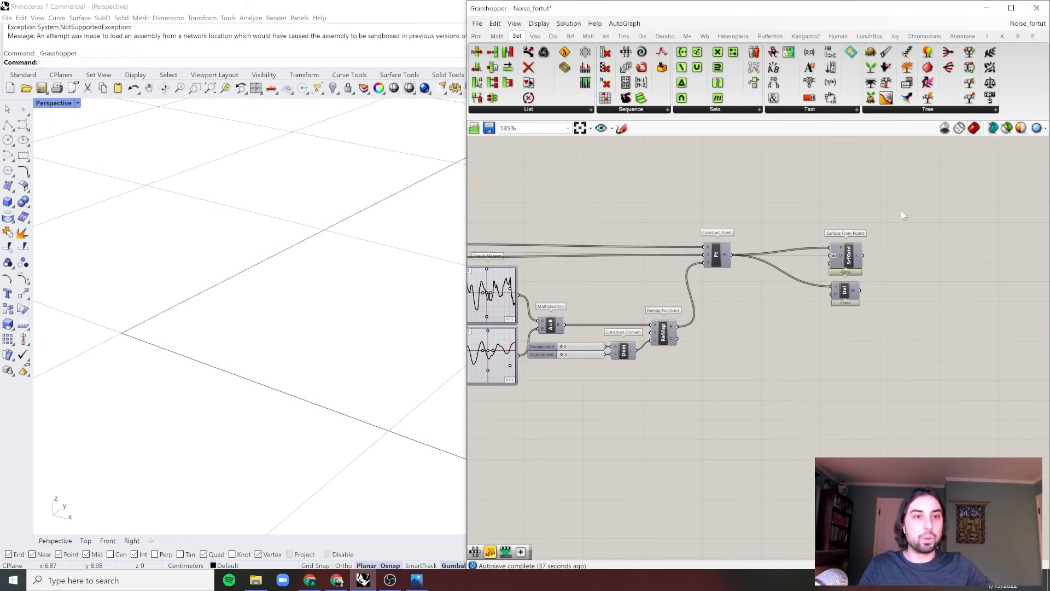
left_click_drag(901, 211, 842, 261)
right_click(892, 226)
left_click(913, 231)
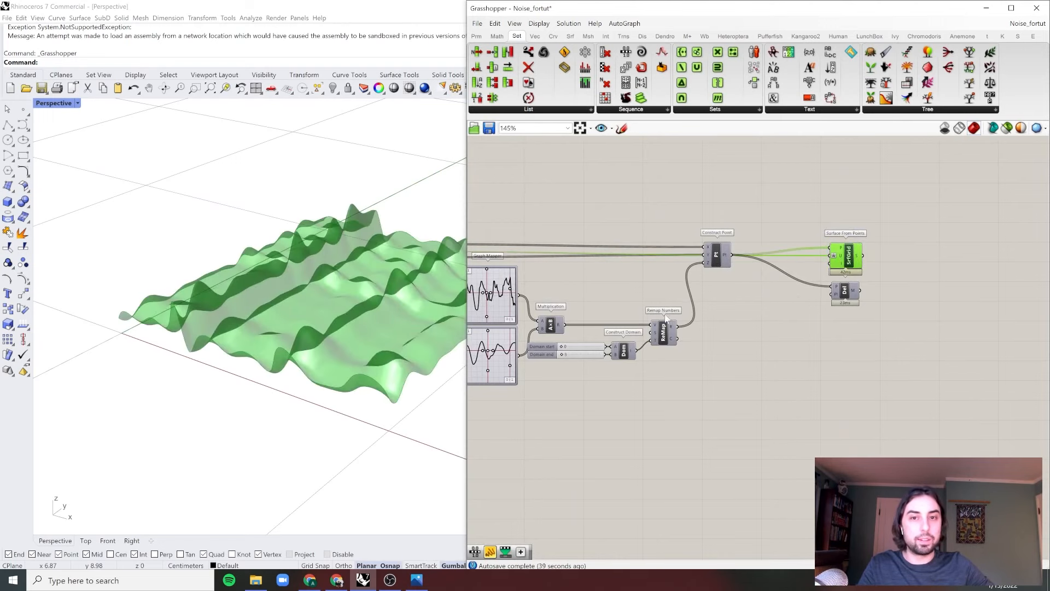
Examine the 2D noise surface and its definition, from the Range components to Surface From Points
right_click_drag(542, 271, 766, 281)
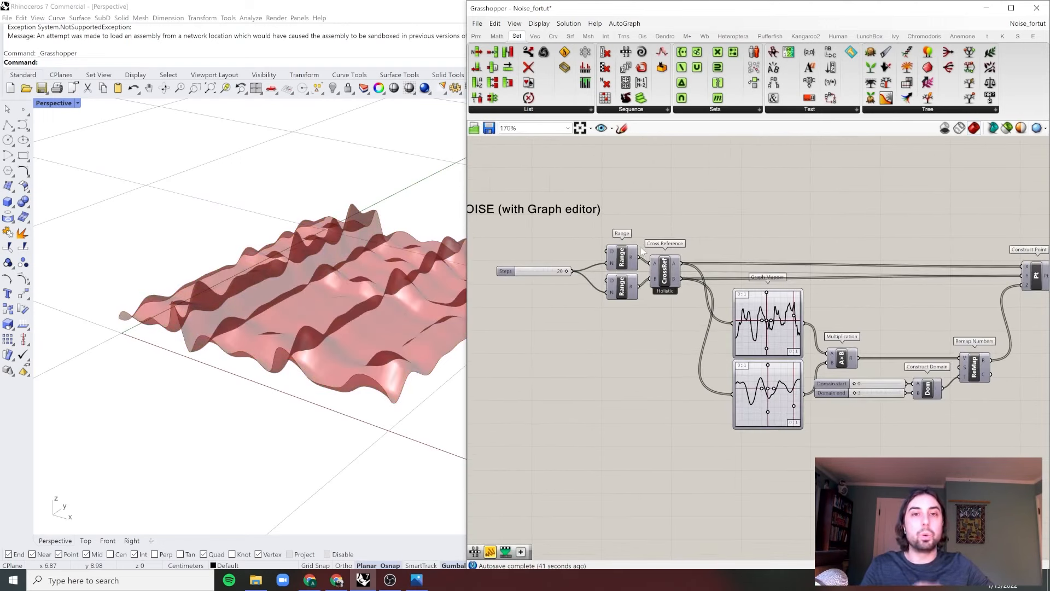
scroll(638, 262, "up", 3)
scroll(638, 261, "down", 2)
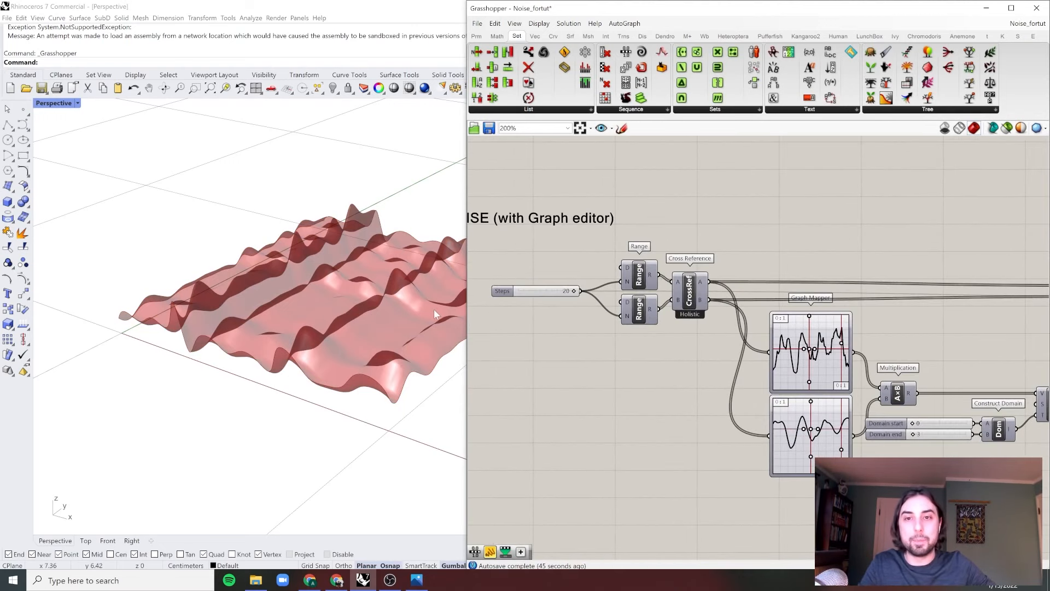
right_click_drag(435, 314, 469, 288)
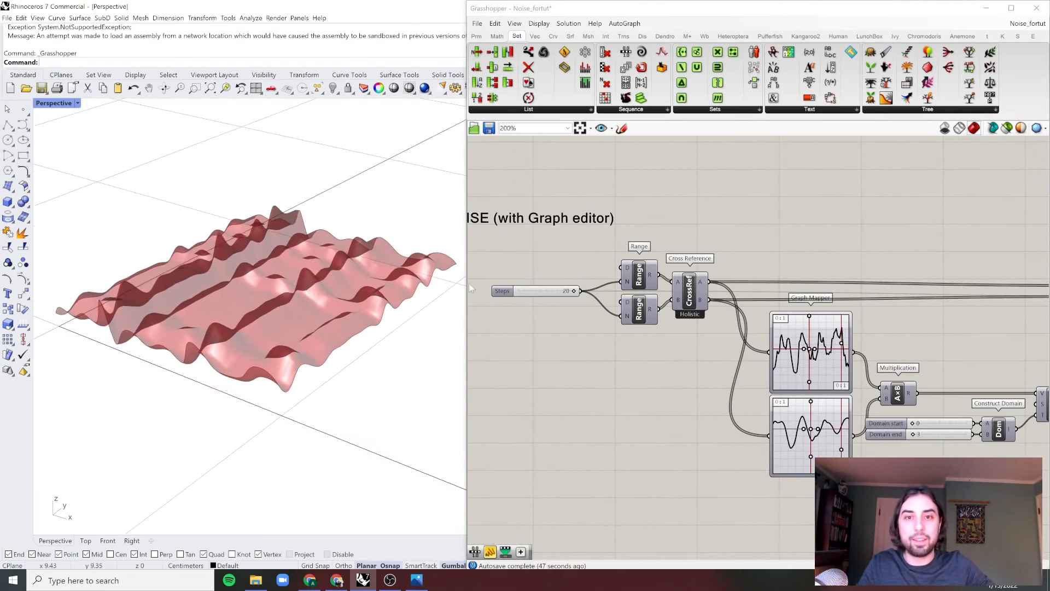
scroll(747, 248, "down", 1)
right_click_drag(1015, 280, 831, 282)
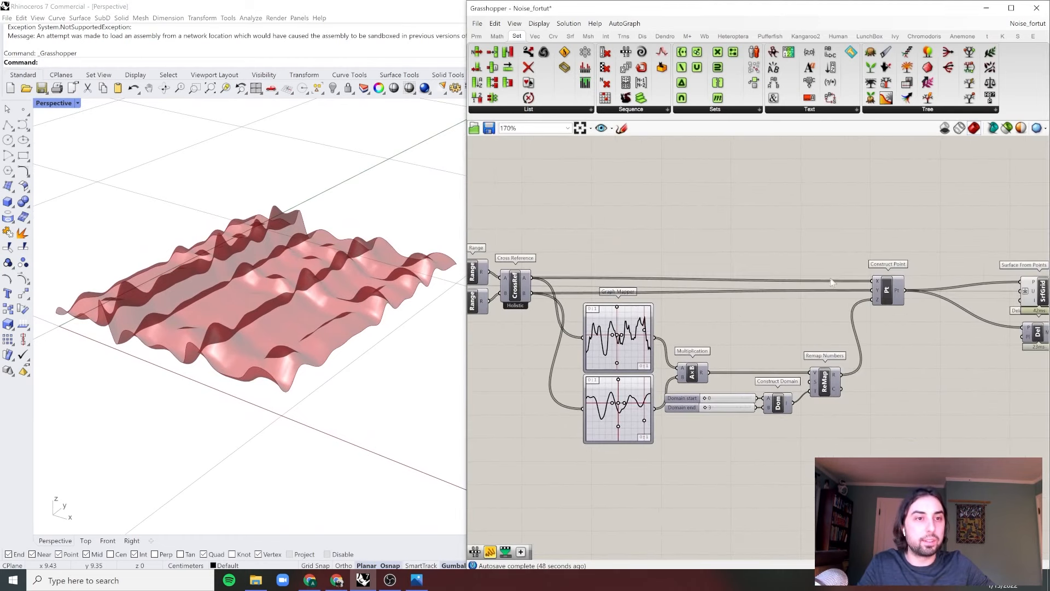
right_click_drag(961, 282, 885, 282)
left_click(965, 293)
left_click(809, 234)
right_click_drag(606, 274, 744, 275)
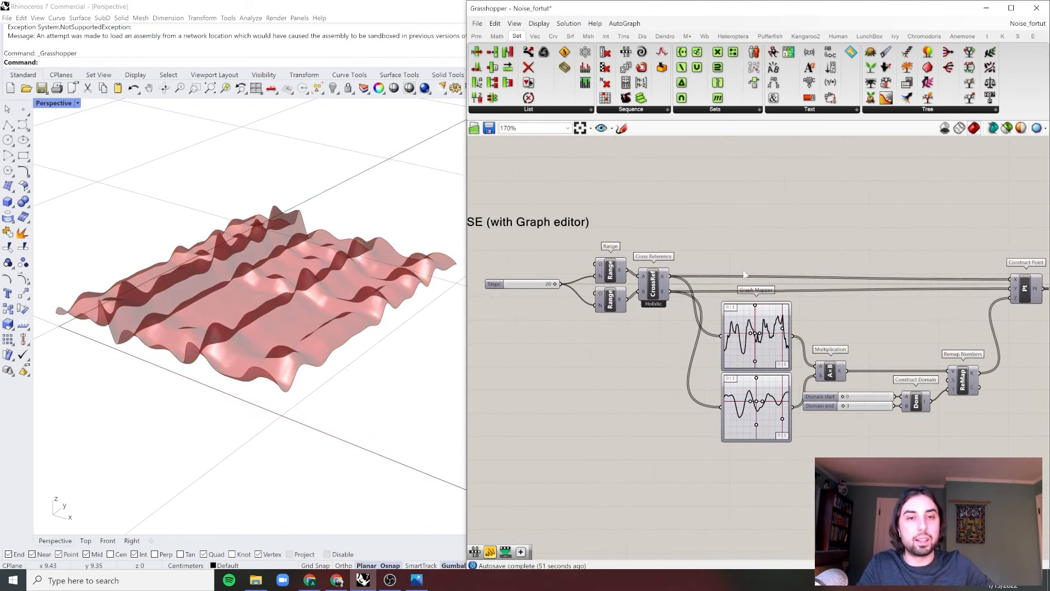
Inspect how the Steps slider feeds the two Range components and how they connect to Cross Reference
scroll(534, 281, "up", 4)
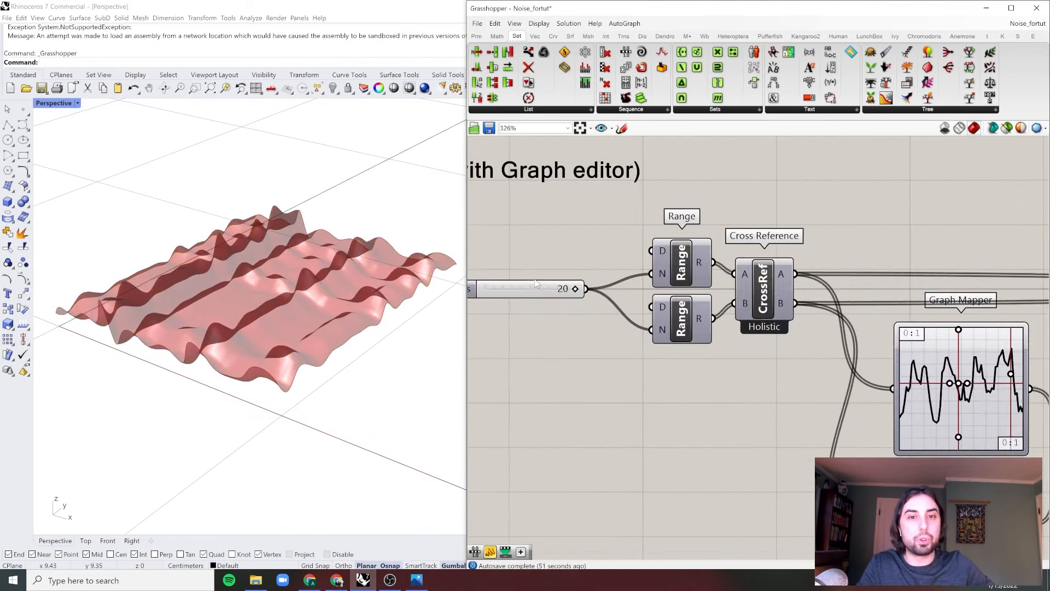
left_click(675, 265)
right_click_drag(605, 291, 648, 310)
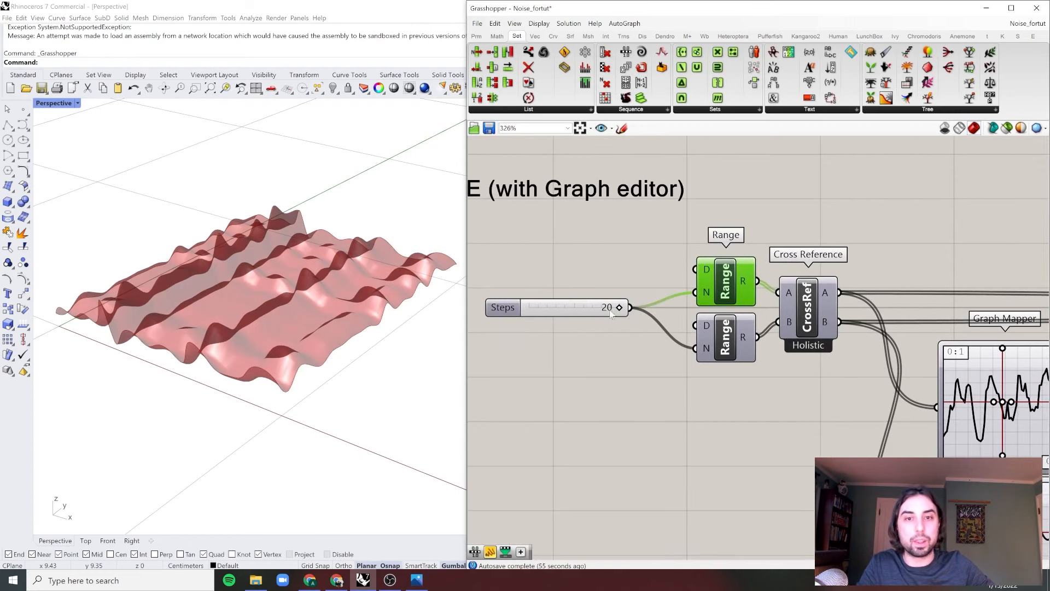
mouse_move(704, 273)
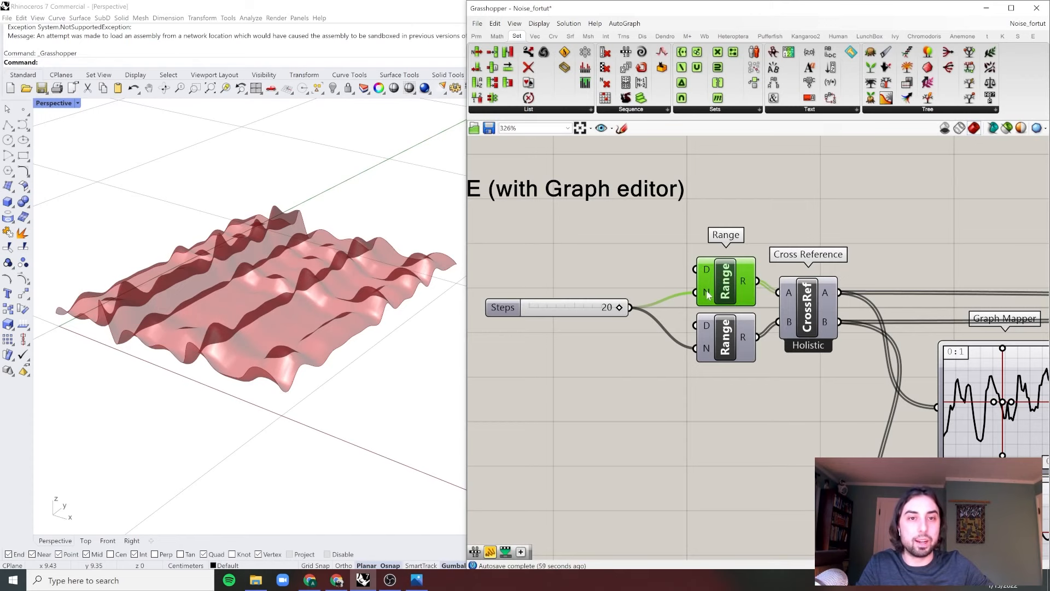
right_click_drag(736, 292, 577, 282)
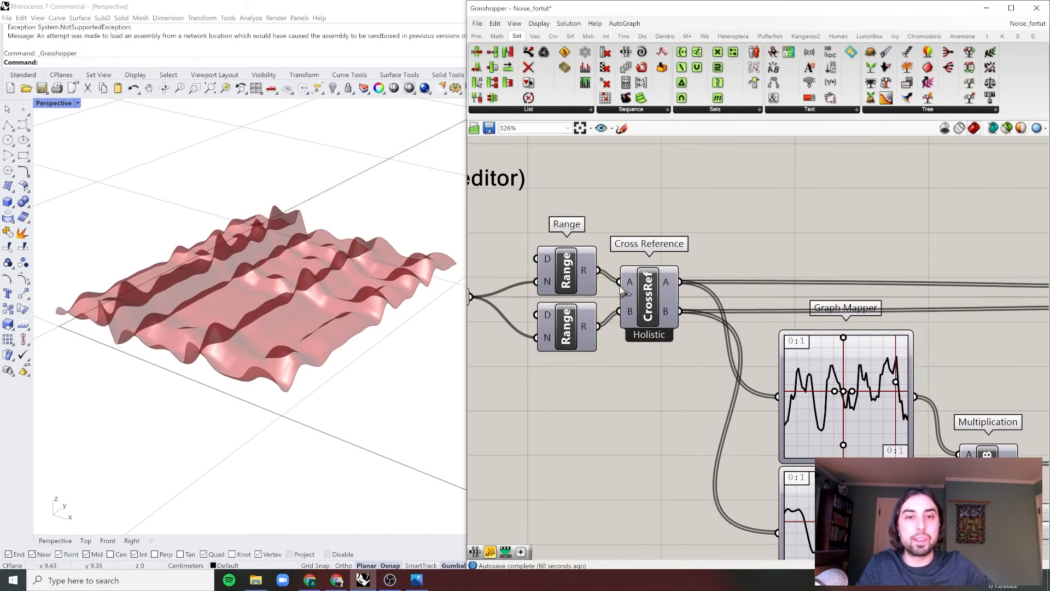
Reveal where the Cross Reference component is located in the component palette
left_click(648, 301)
left_click(648, 302, "ctrl")
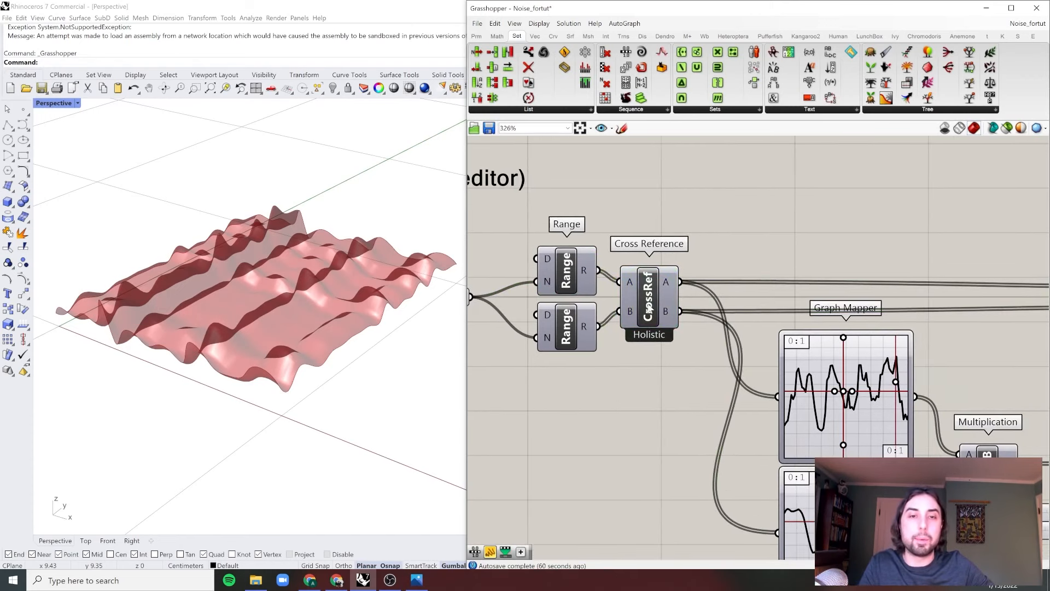
key("ctrl+2")
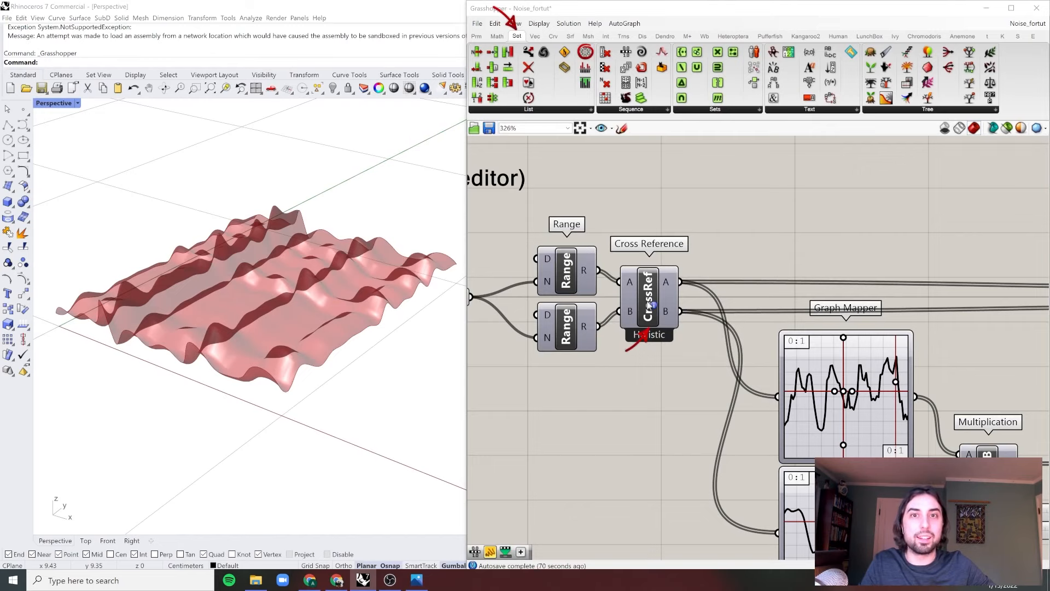
Add an empty Panel above the Graph Mappers, near the Cross Reference component
right_click_drag(780, 240, 739, 221)
scroll(740, 221, "down", 4)
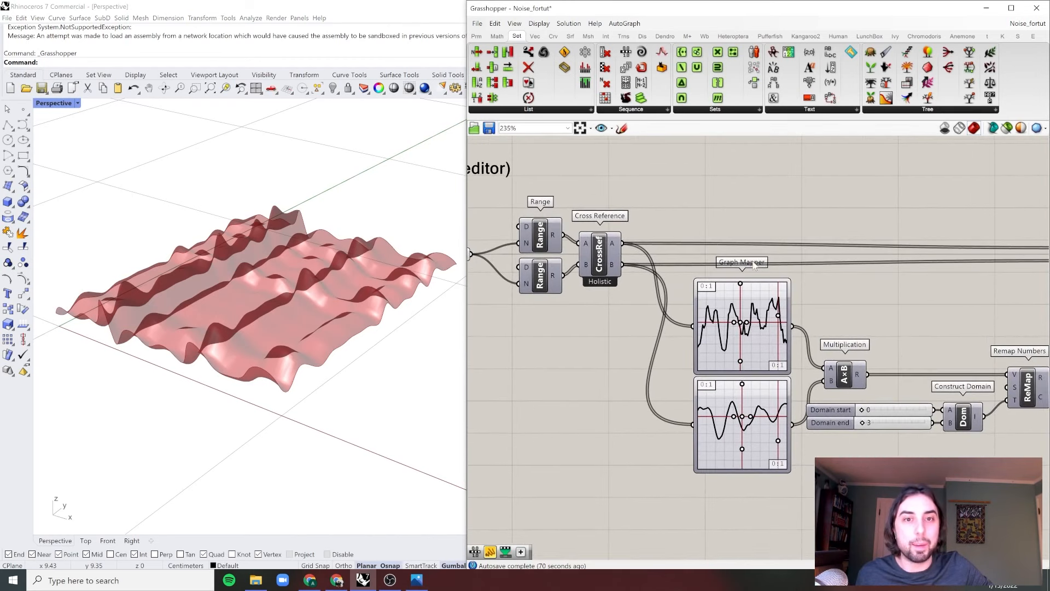
scroll(595, 249, "up", 2)
right_click_drag(601, 262, 620, 396)
double_click(773, 252)
type("panel")
key("Return")
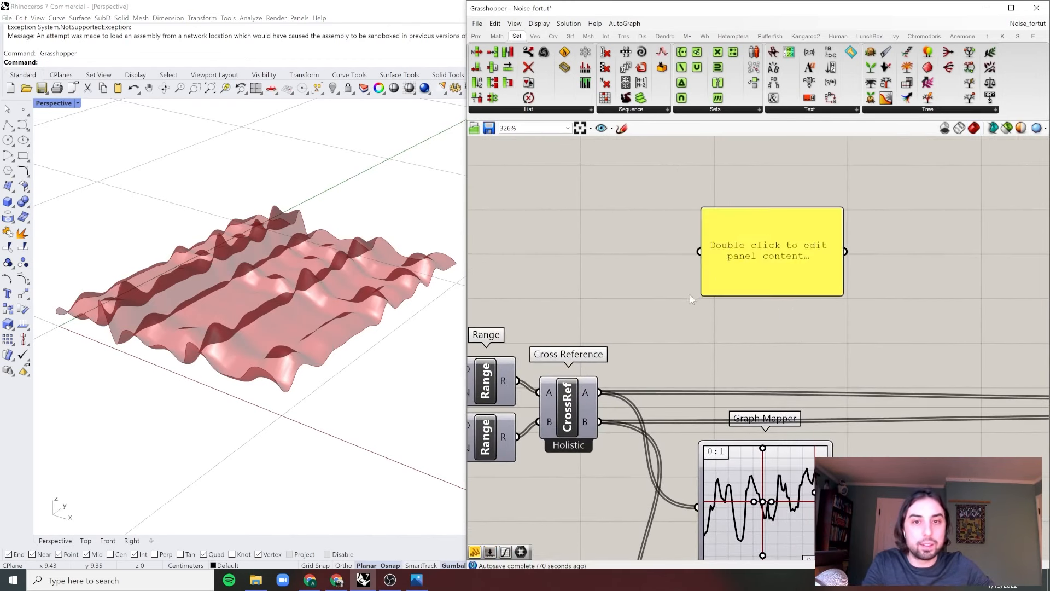
Connect Cross Reference's A output to the panel, make the panel taller, and read through its list of values
right_click_drag(691, 294, 764, 268)
mouse_move(583, 353)
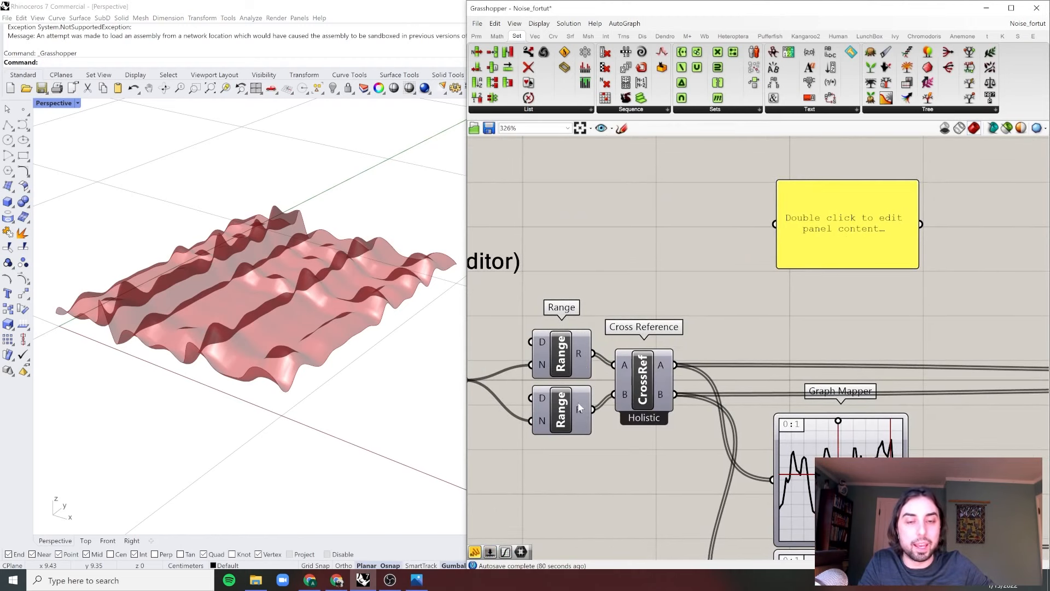
left_click_drag(681, 359, 775, 224)
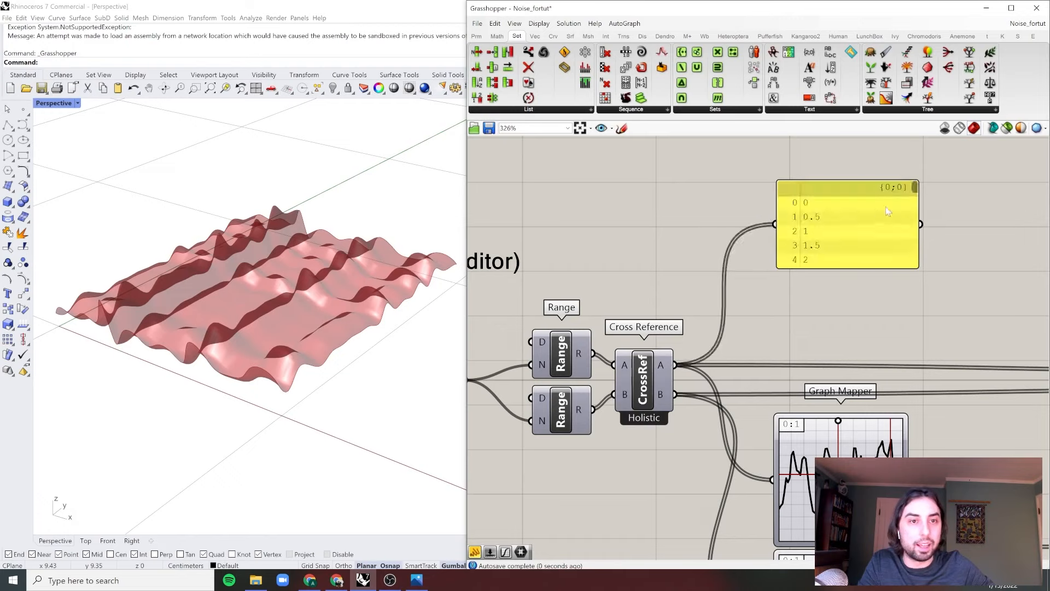
left_click_drag(916, 191, 914, 270)
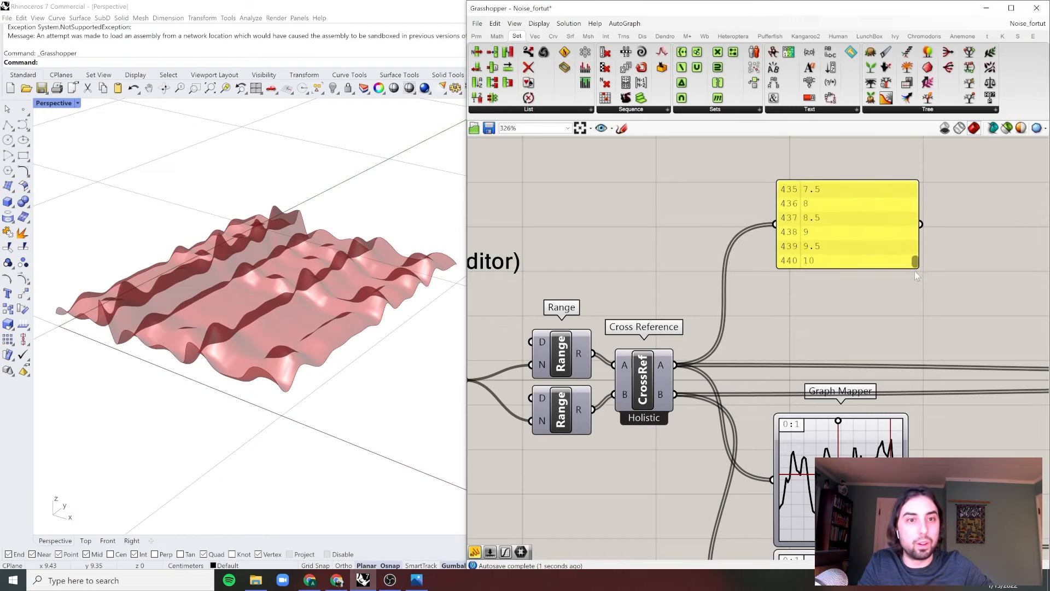
left_click_drag(816, 268, 821, 316)
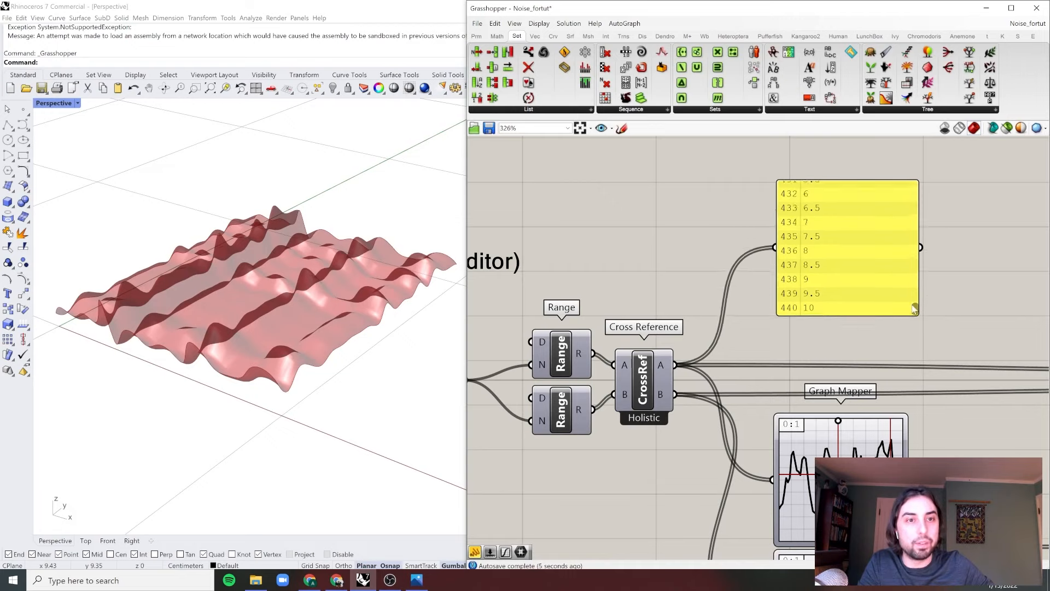
left_click_drag(914, 309, 915, 189)
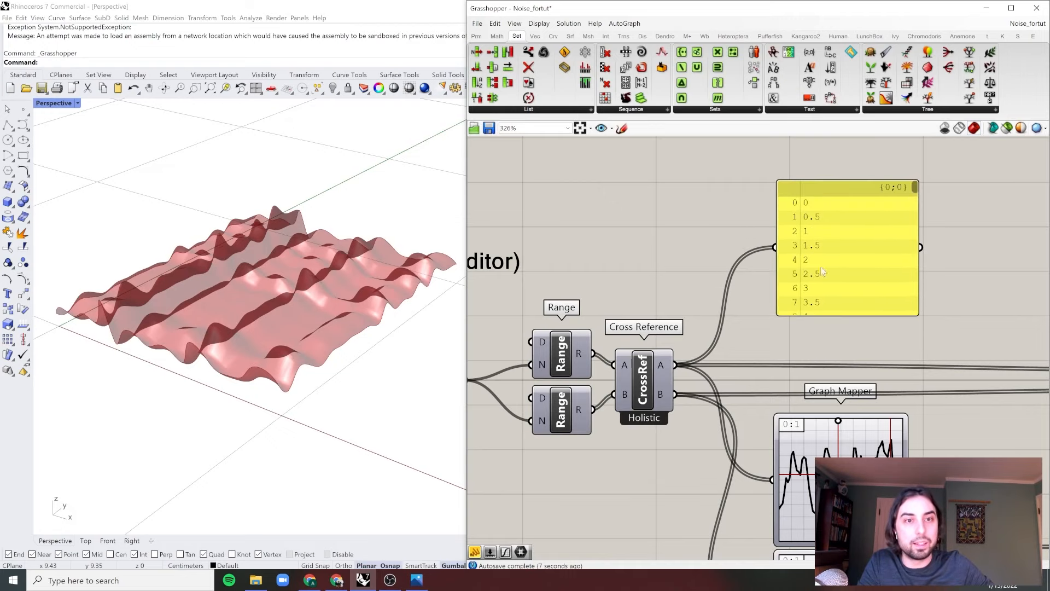
Replace the panel's input with Cross Reference's B output and read through the values to the end
left_click_drag(677, 394, 775, 248)
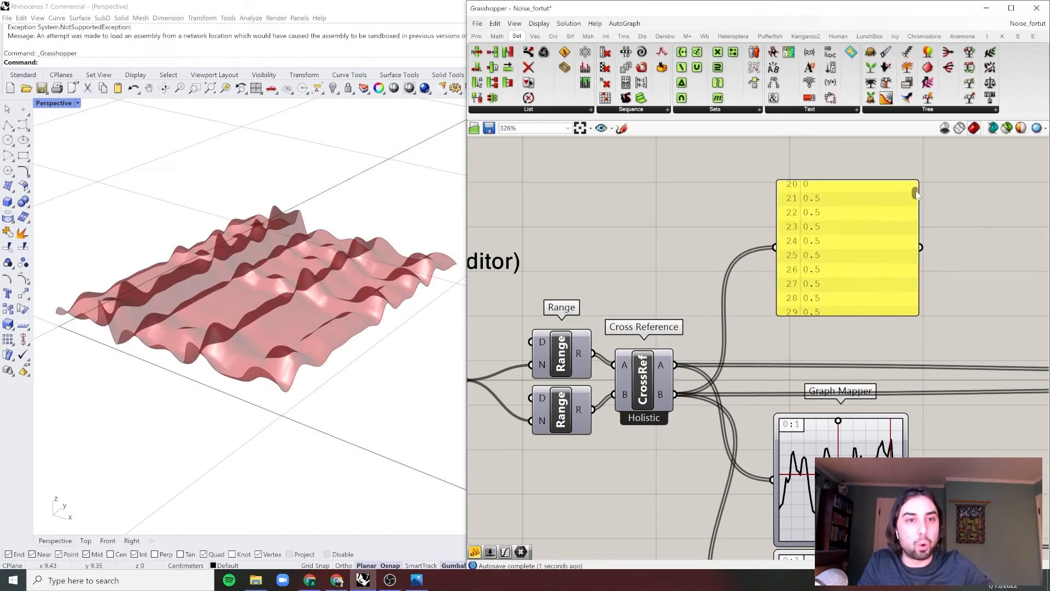
left_click_drag(917, 188, 913, 319)
scroll(740, 271, "down", 1)
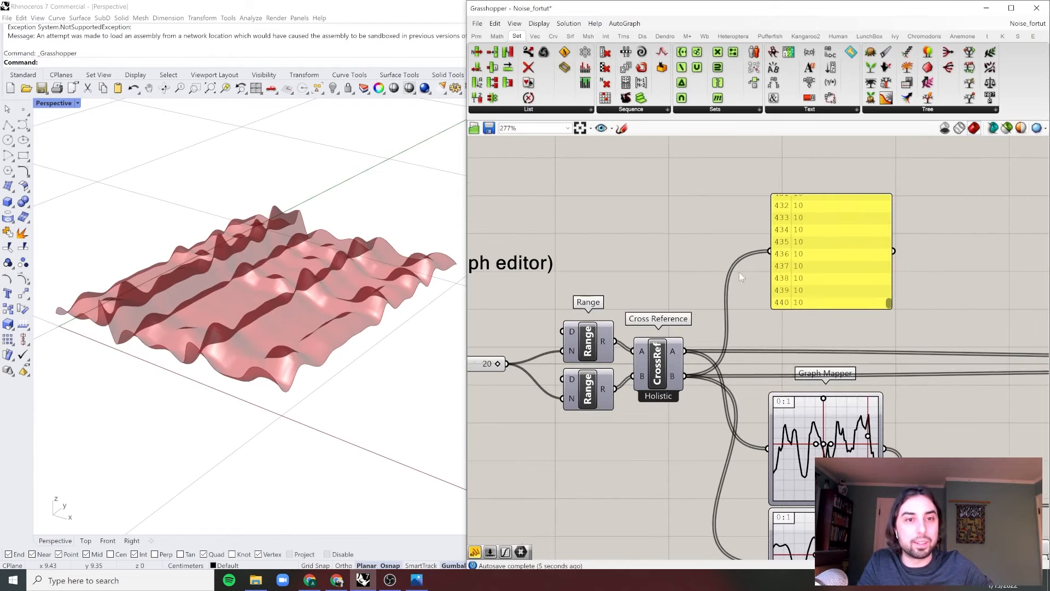
Restrict the preview to selected components and select Construct Point to view its points in the Rhino viewport
left_click(656, 365)
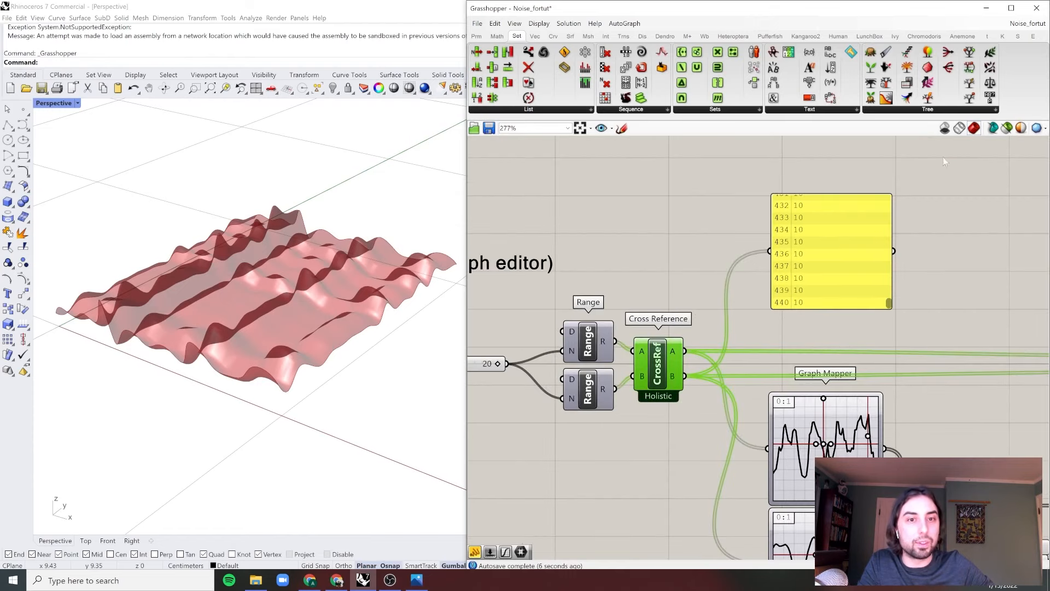
left_click(1007, 127)
left_click(976, 261)
right_click_drag(976, 261, 762, 244)
scroll(762, 244, "down", 3)
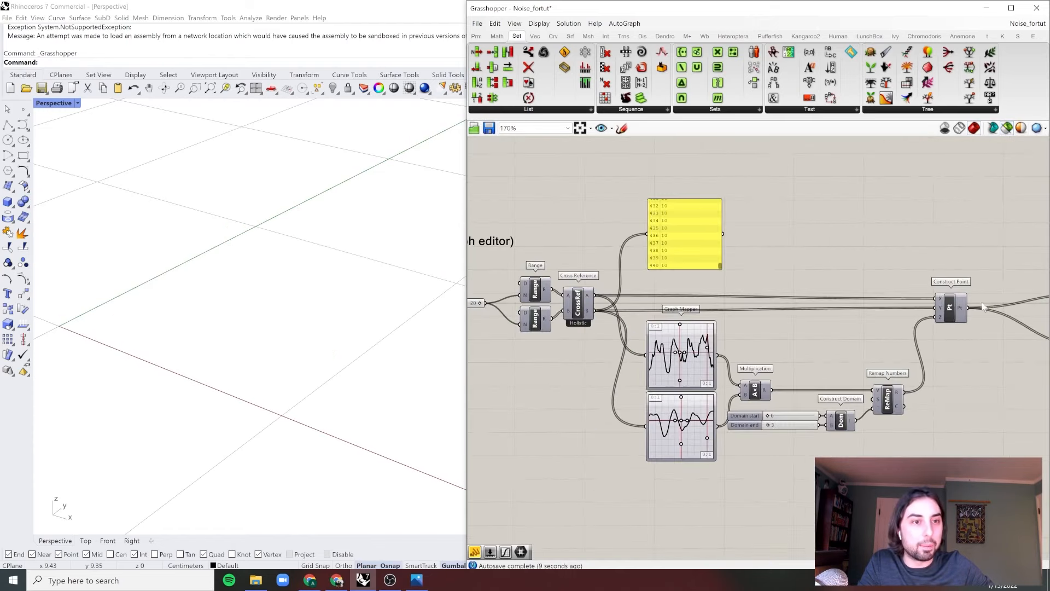
scroll(943, 298, "up", 2)
left_click(948, 309)
right_click_drag(391, 242, 416, 245)
scroll(690, 258, "down", 1)
scroll(714, 241, "up", 2)
Delete the panel and restore the preview of unselected components
left_click(712, 242)
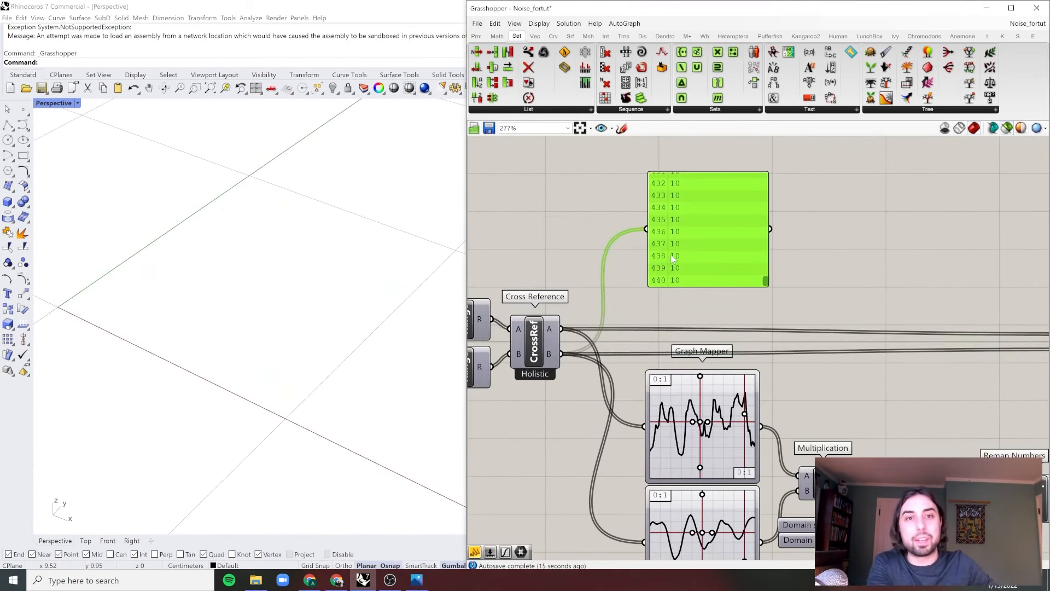
key("Delete")
left_click(1007, 128)
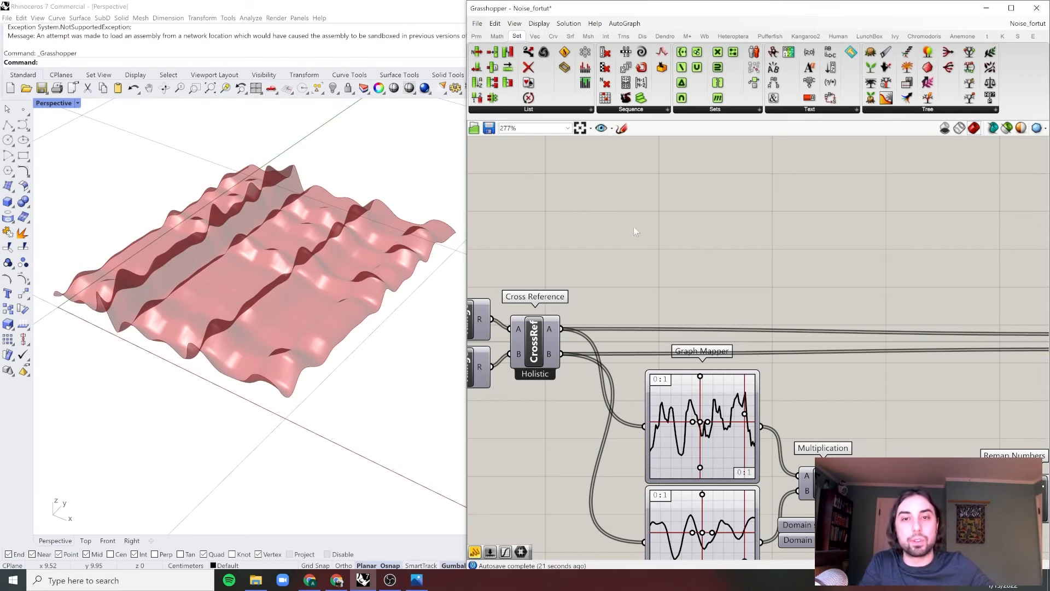
Examine how the Cross Reference outputs feed the Graph Mappers and the X and Y inputs of Construct Point
right_click_drag(650, 245, 710, 237)
right_click_drag(582, 273, 660, 263)
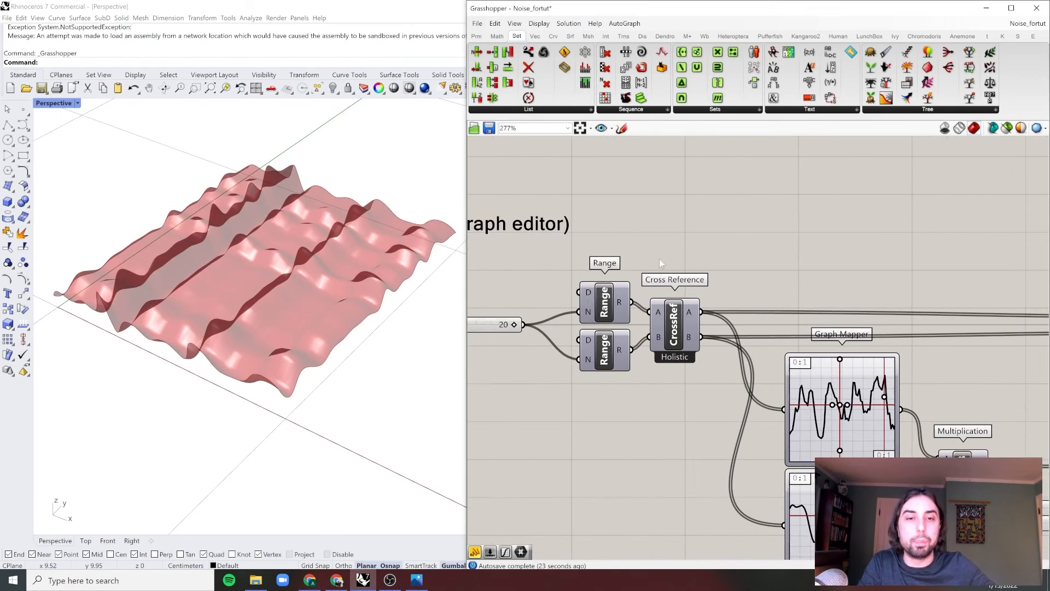
right_click_drag(726, 266, 413, 266)
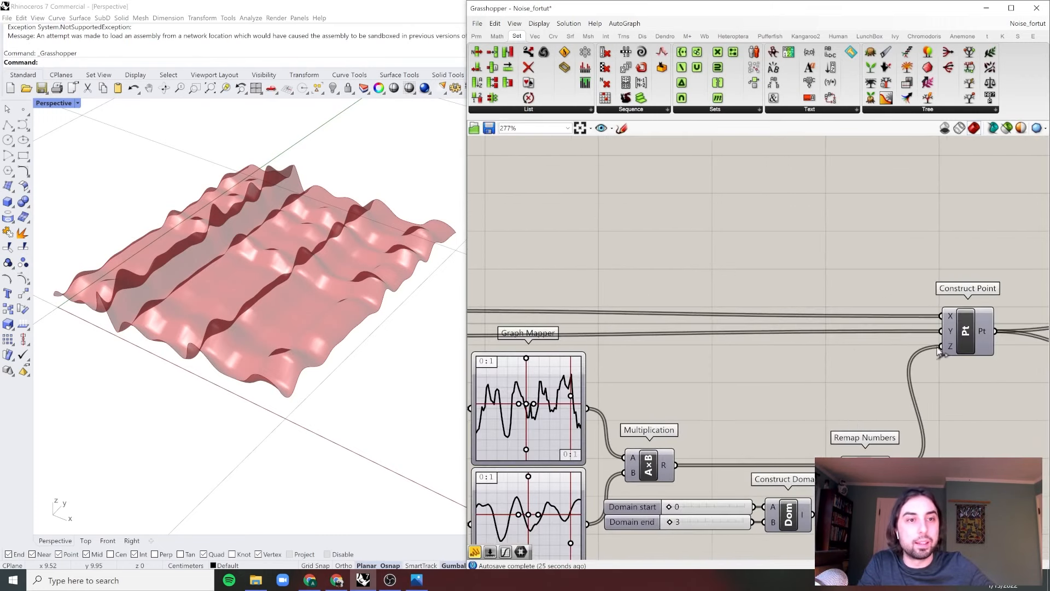
right_click_drag(621, 247, 755, 239)
right_click_drag(474, 326, 591, 317)
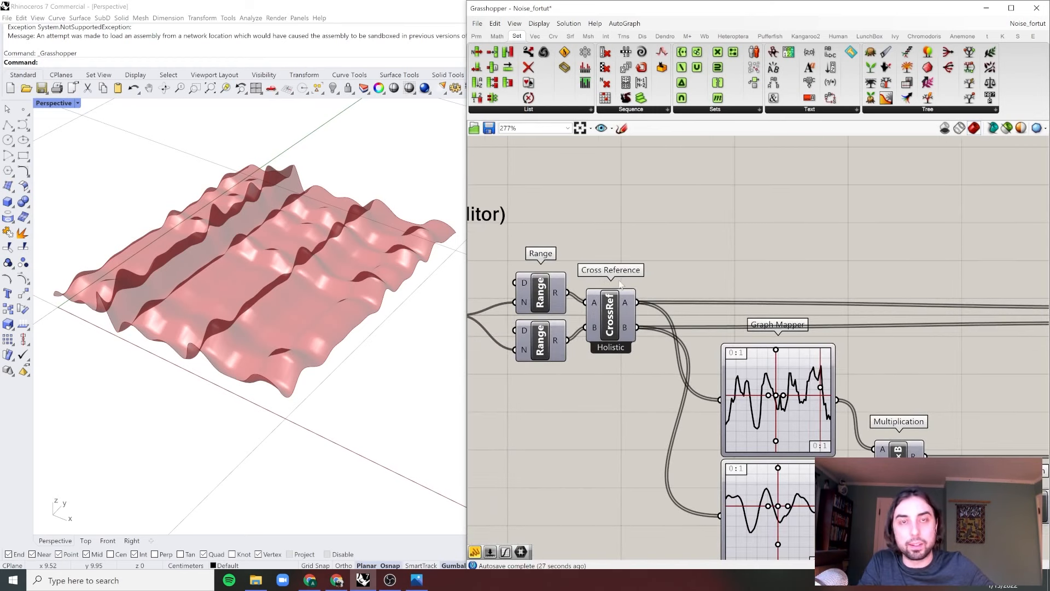
mouse_move(629, 266)
right_mouse_down()
mouse_move(701, 258)
mouse_move(651, 240)
mouse_move(618, 274)
right_mouse_up()
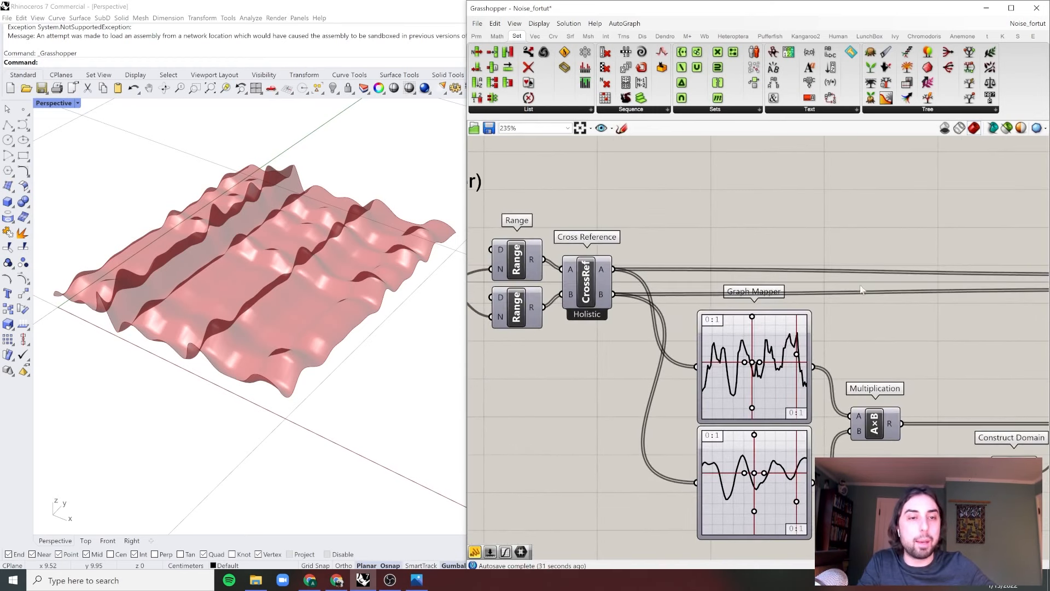
scroll(875, 287, "down", 3)
right_click_drag(966, 294, 840, 294)
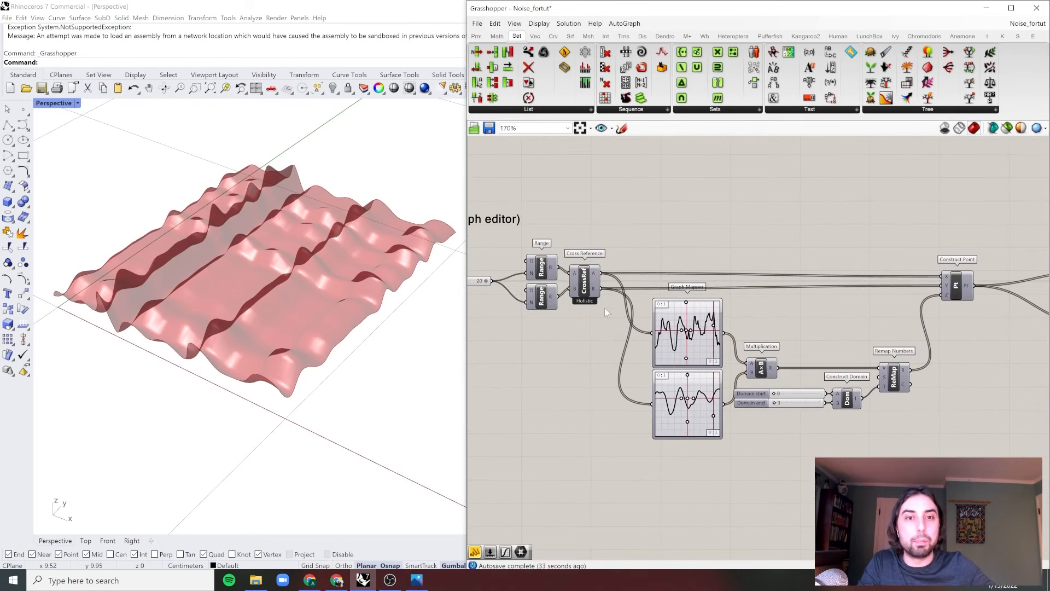
Inspect the two Graph Mappers in turn, tracing each one's connection from Cross Reference to Multiplication
left_click(692, 357)
scroll(684, 405, "up", 3)
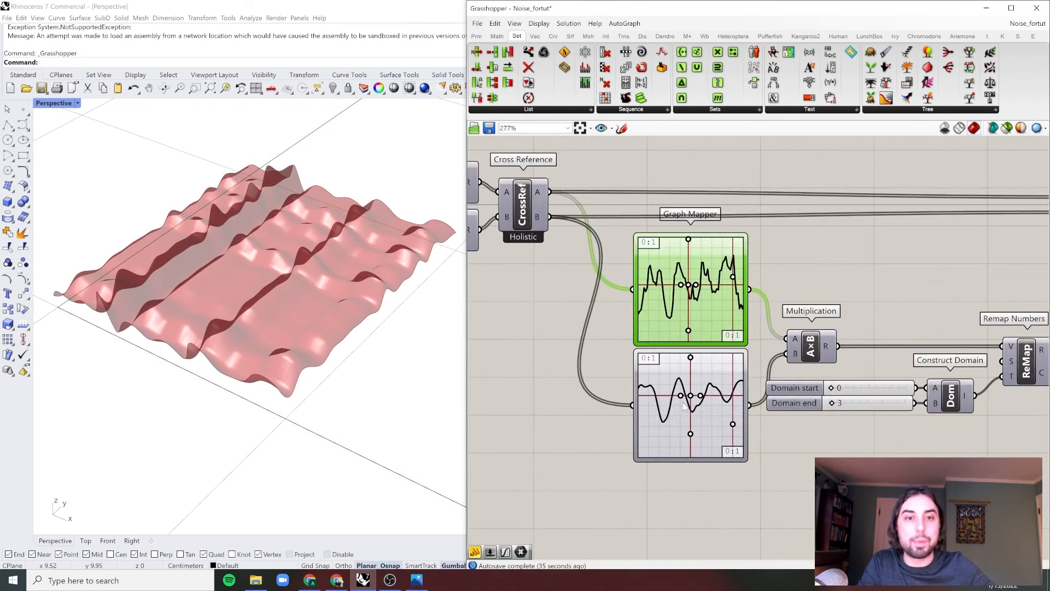
left_click(707, 414)
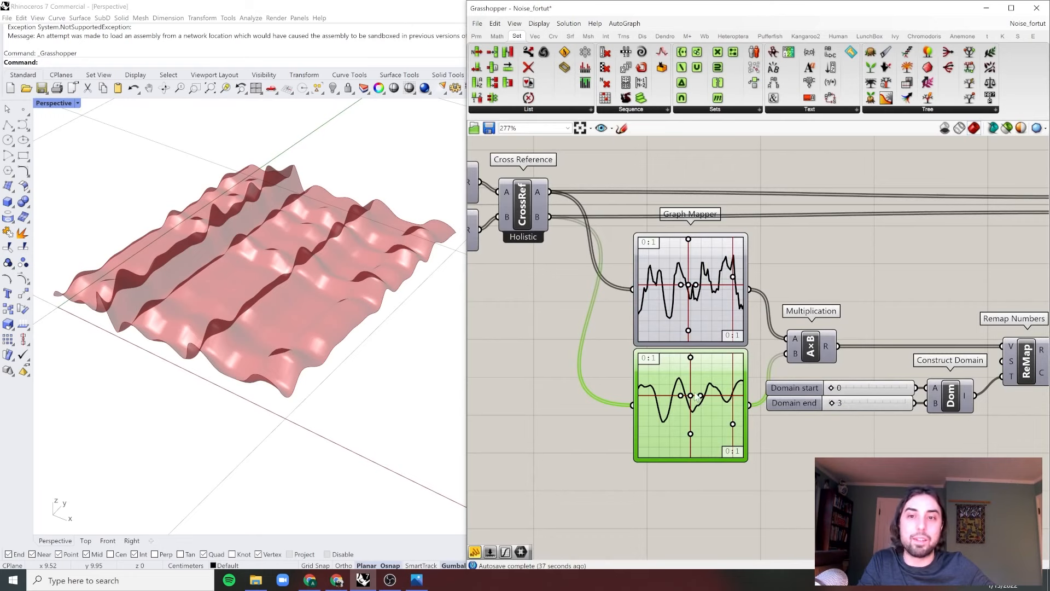
scroll(328, 300, "down", 3)
mouse_move(328, 301)
right_mouse_down()
mouse_move(306, 268)
mouse_move(317, 317)
right_mouse_up()
scroll(311, 321, "up", 3)
left_click(807, 285)
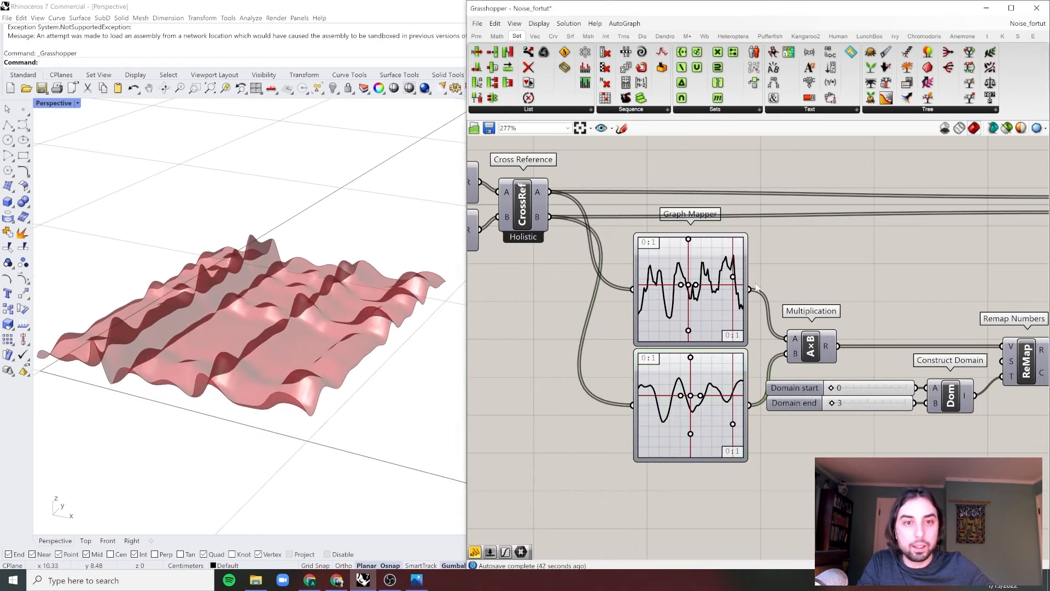
Adjust the upper Graph Mapper's noise curve with its horizontal handle and view the reshaped surface
scroll(716, 287, "up", 6)
scroll(677, 284, "down", 5)
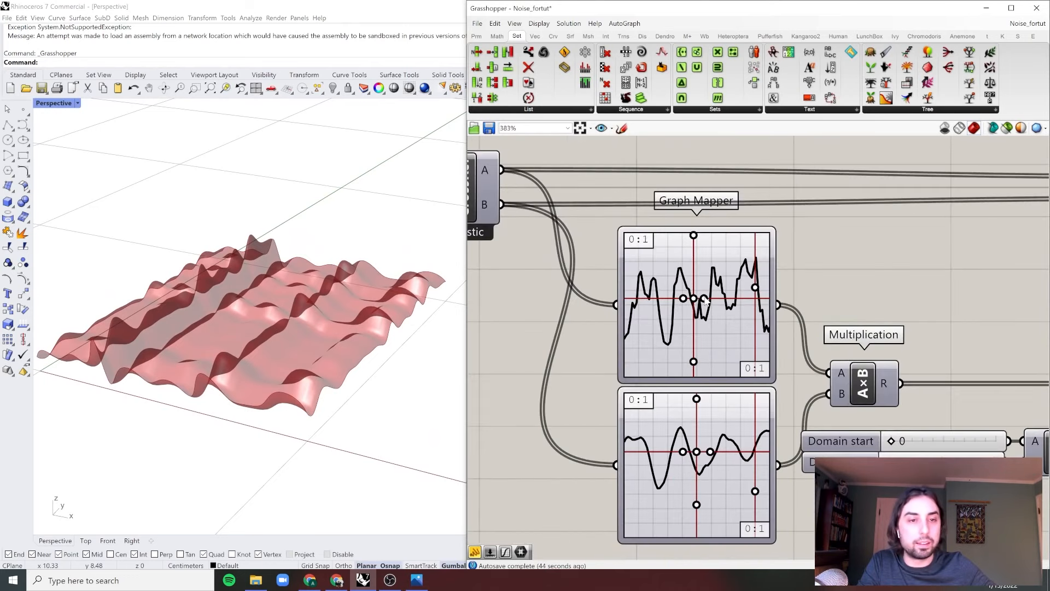
scroll(731, 312, "down", 1)
right_click_drag(731, 311, 688, 330)
scroll(643, 331, "down", 2)
right_click_drag(644, 331, 821, 341)
scroll(665, 307, "up", 5)
left_click_drag(677, 308, 675, 306)
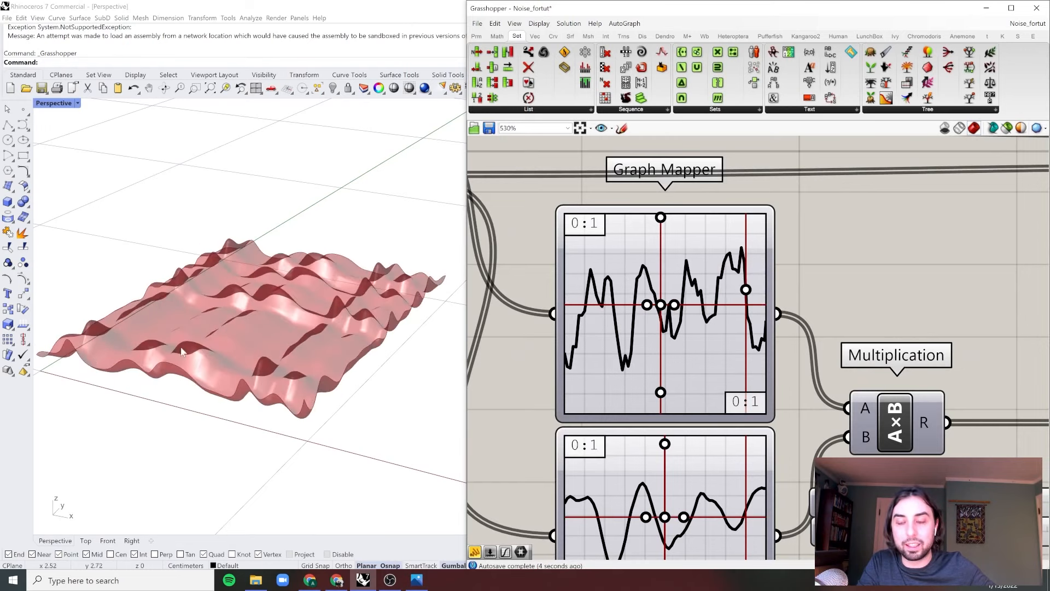
right_click_drag(182, 351, 139, 375)
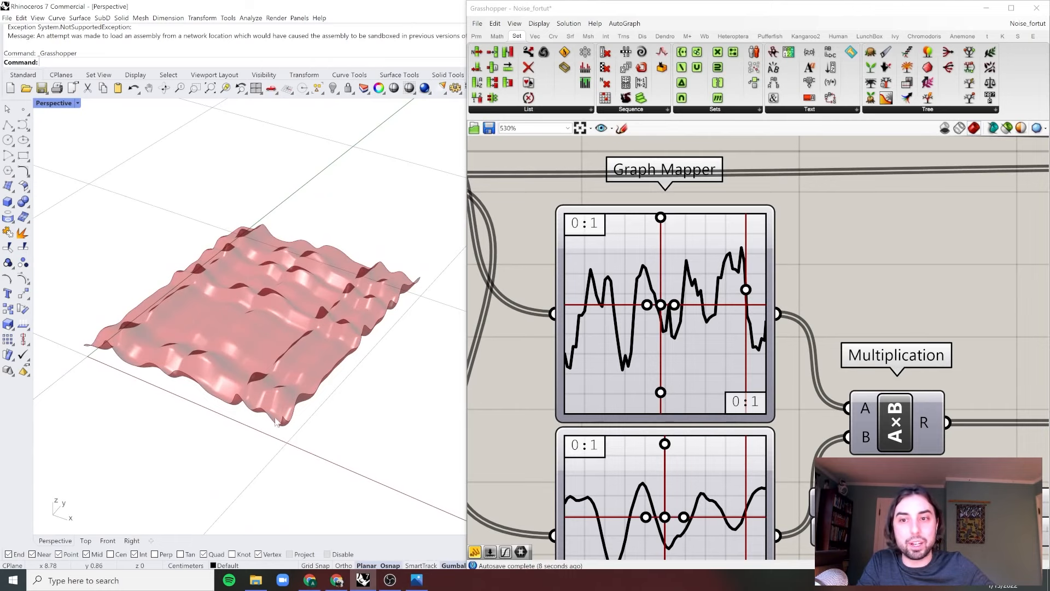
Increase the frequency of the noise curve in the lower Graph Mapper
right_click_drag(671, 550, 688, 443)
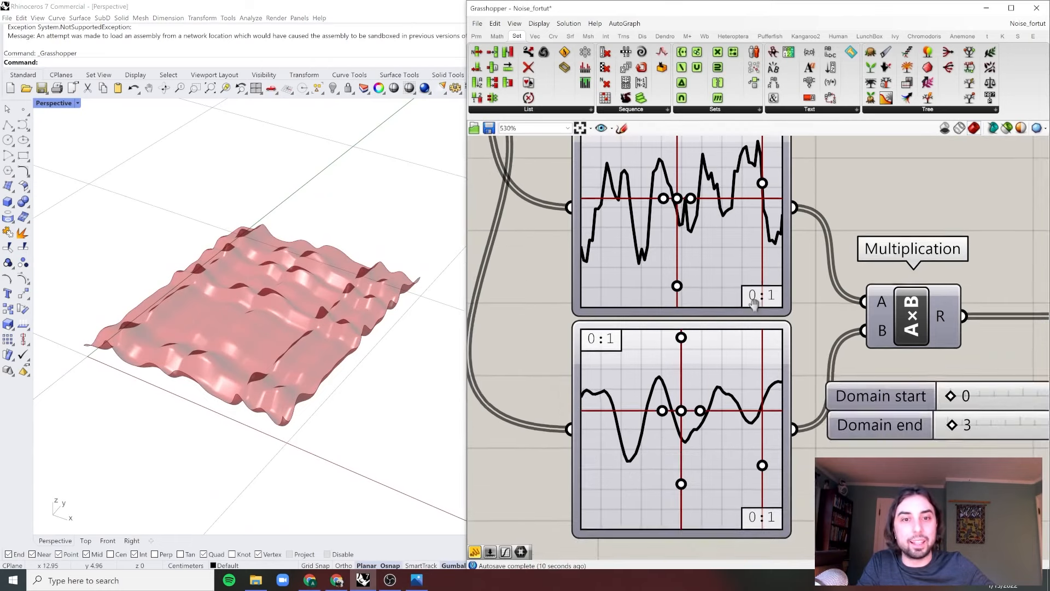
left_click(688, 443)
left_click_drag(705, 415, 701, 416)
scroll(690, 372, "down", 4)
right_click_drag(850, 361, 719, 315)
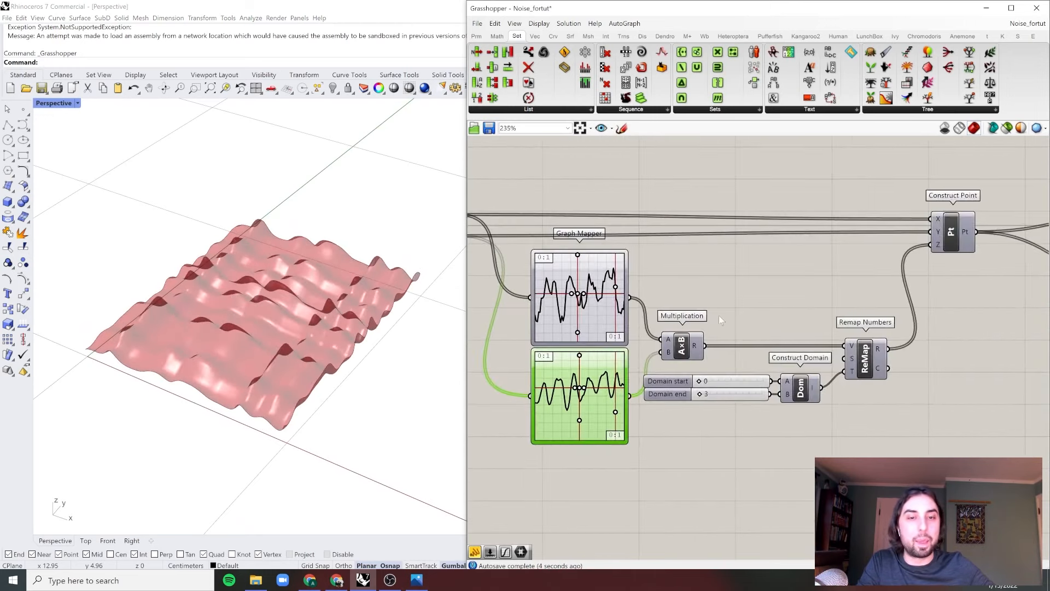
Set the Domain end slider feeding Construct Domain to 8
scroll(719, 315, "up", 1)
left_click_drag(715, 284, 650, 369)
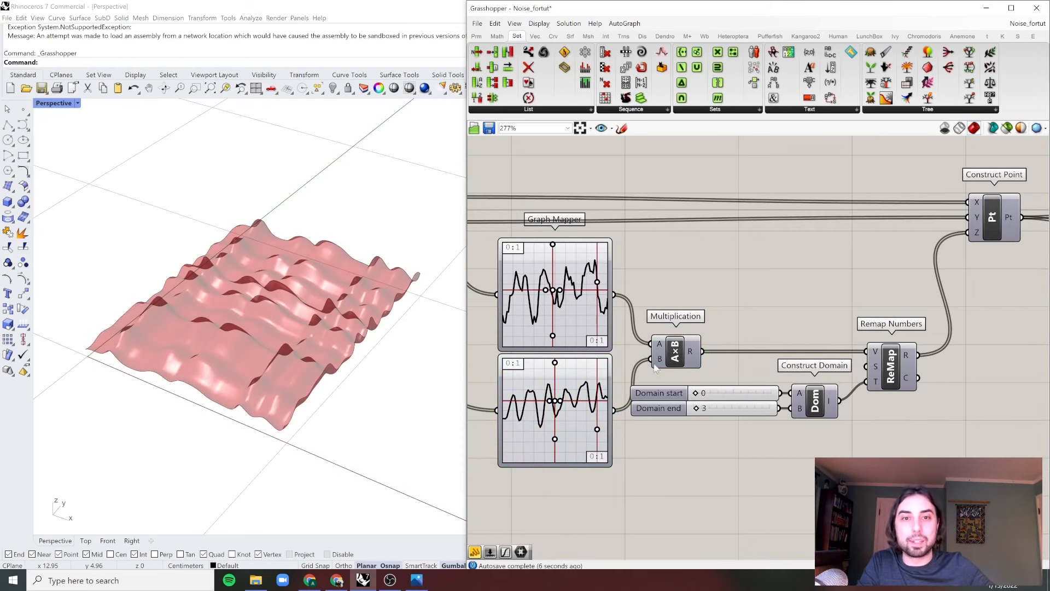
right_click_drag(892, 369, 826, 358)
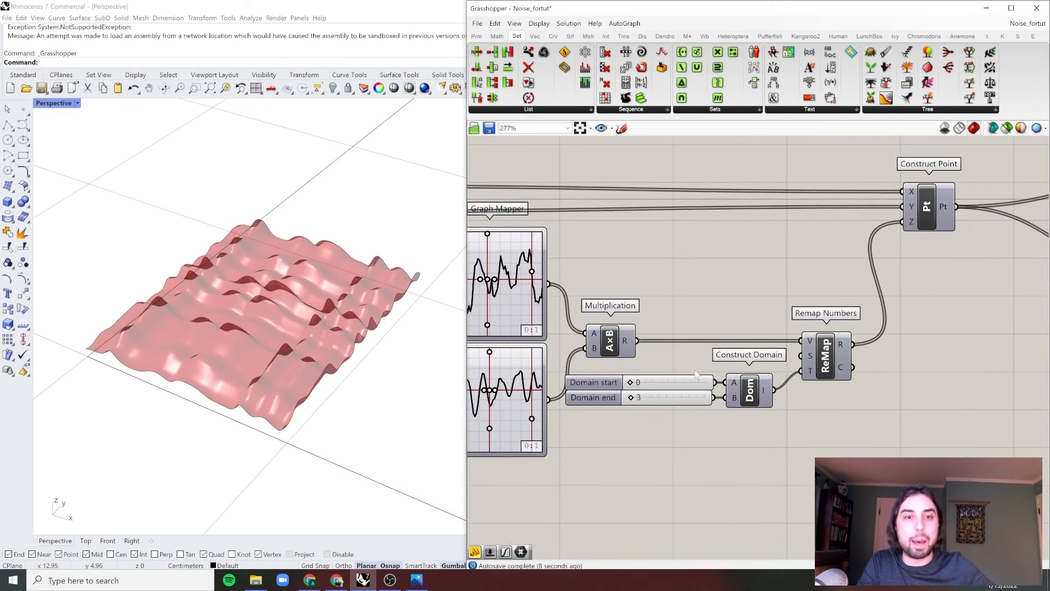
scroll(628, 395, "up", 2)
mouse_move(632, 398)
left_mouse_down()
mouse_move(653, 398)
mouse_move(641, 396)
left_mouse_up()
scroll(697, 310, "down", 3)
right_click_drag(717, 298, 707, 335)
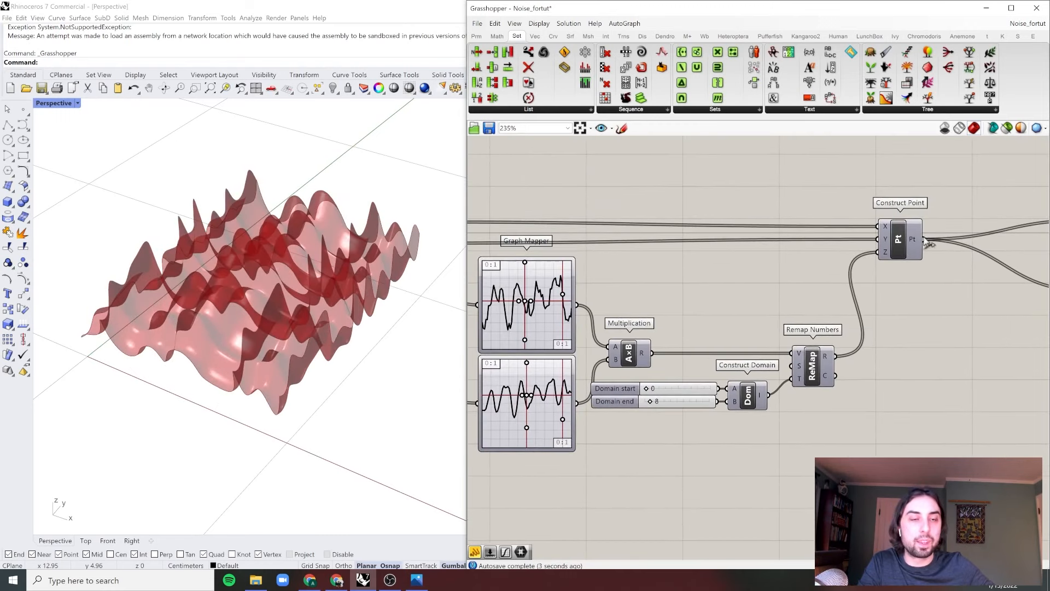
Inspect how Construct Point feeds the Surface From Points and Delaunay Mesh components
left_click(897, 243)
left_click(802, 284)
right_click_drag(901, 278, 688, 290)
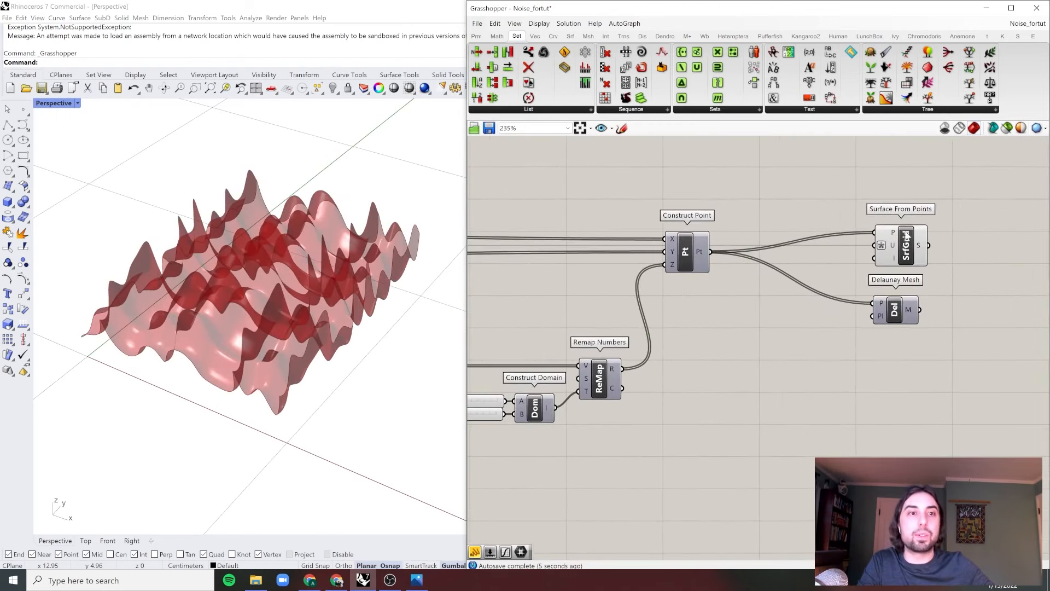
left_click(886, 246)
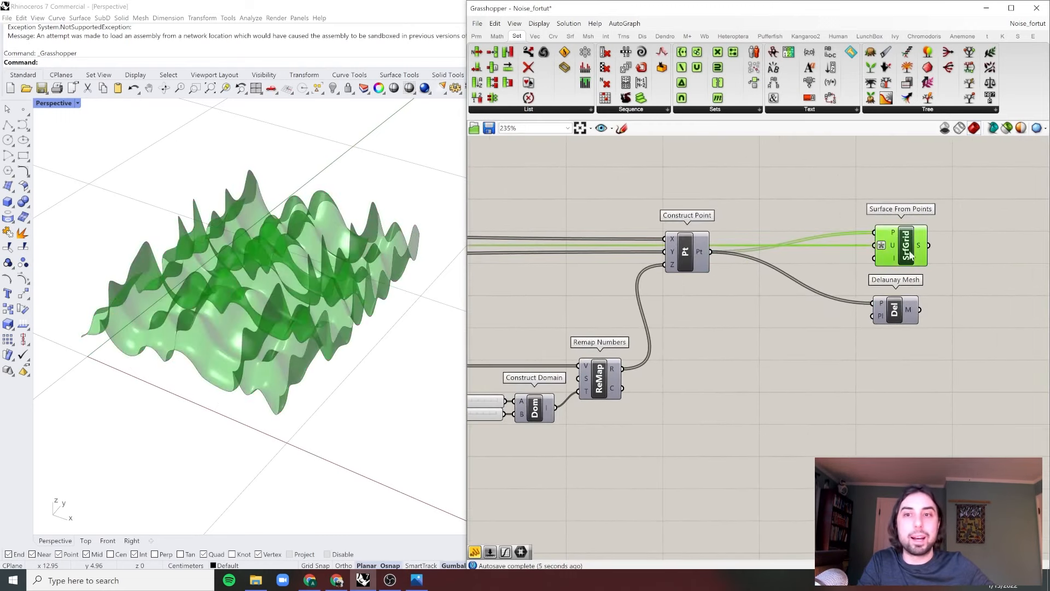
Turn on the preview of the Delaunay Mesh component in the 2D noise definition
left_click(901, 312)
middle_click(913, 298)
left_click(943, 299)
left_click(961, 303)
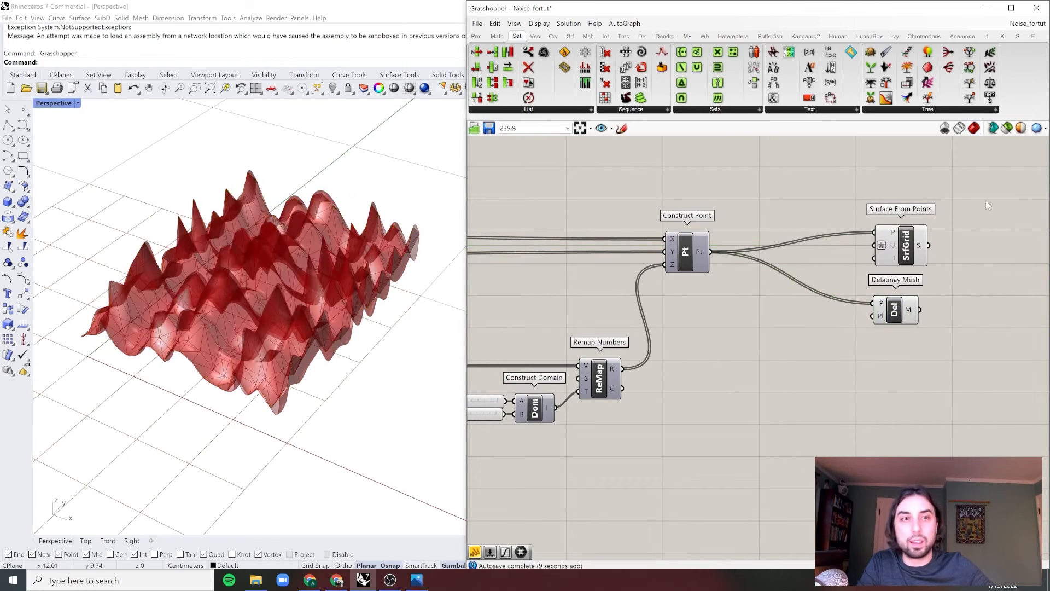
Turn off the preview of Surface From Points and view the Delaunay mesh up close in Rhino
left_click(906, 244)
right_click(926, 229)
left_click(954, 234)
right_click_drag(208, 262, 327, 290)
scroll(244, 298, "up", 5)
scroll(328, 290, "down", 3)
scroll(327, 291, "up", 2)
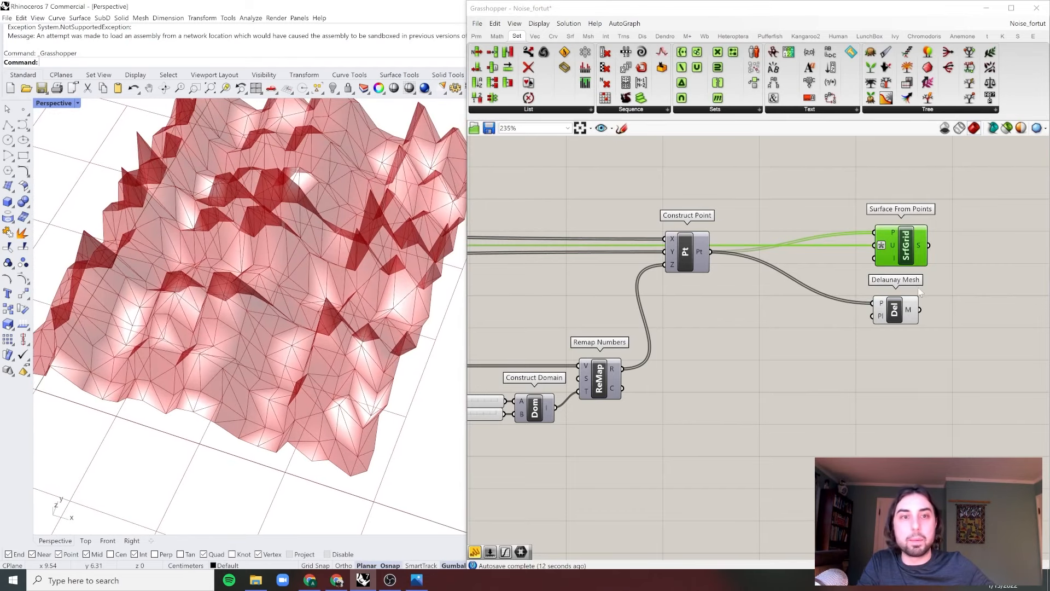
Add a Weaverbird's Catmull-Clark Subdivision component and connect the Delaunay Mesh output to its mesh input
right_click_drag(961, 296, 843, 313)
double_click(870, 320)
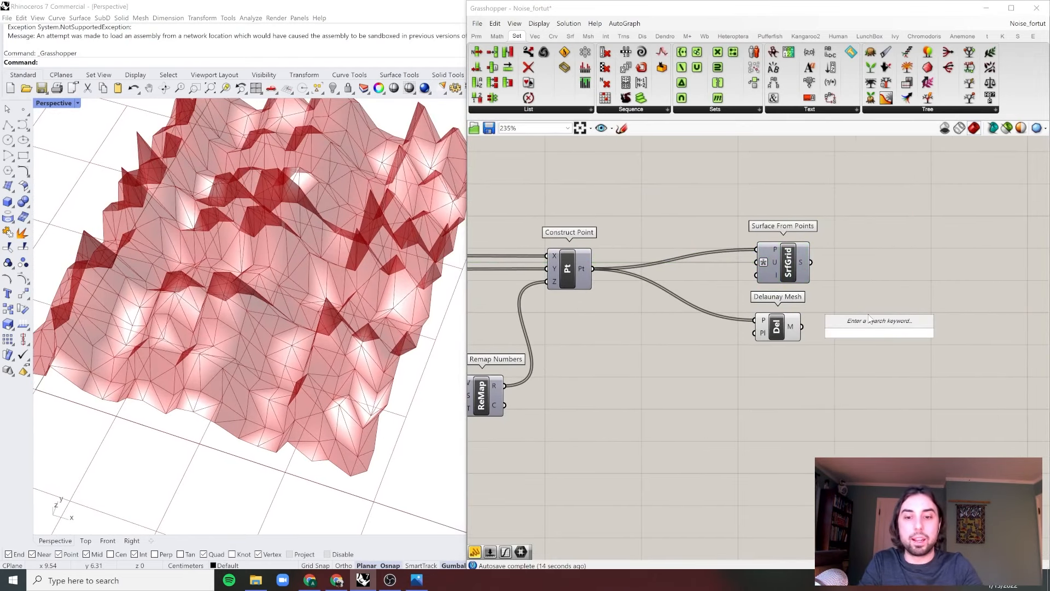
type("catm")
key("Up")
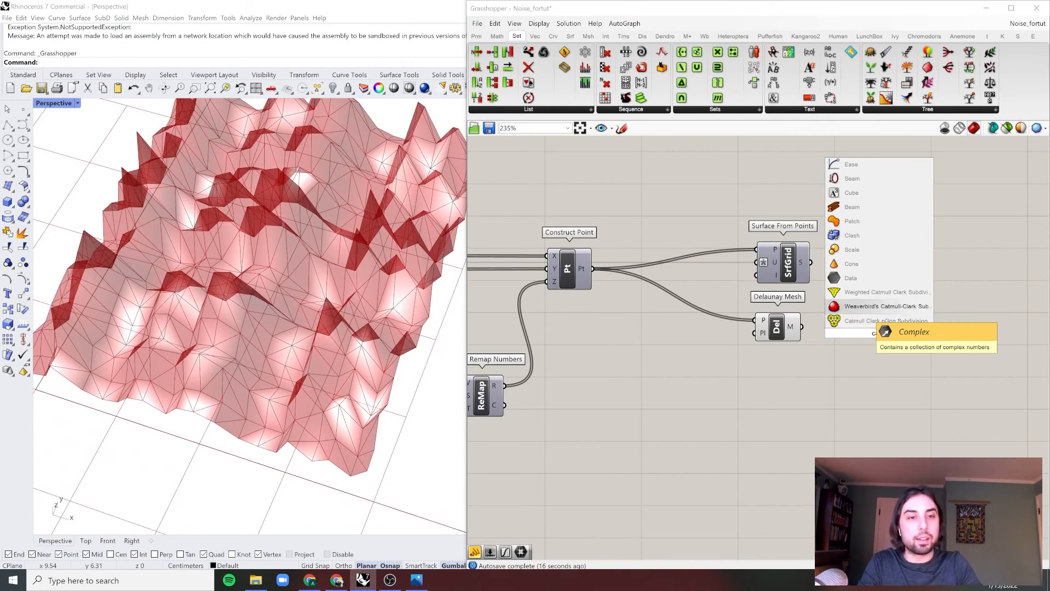
key("Return")
left_click_drag(802, 326, 856, 308)
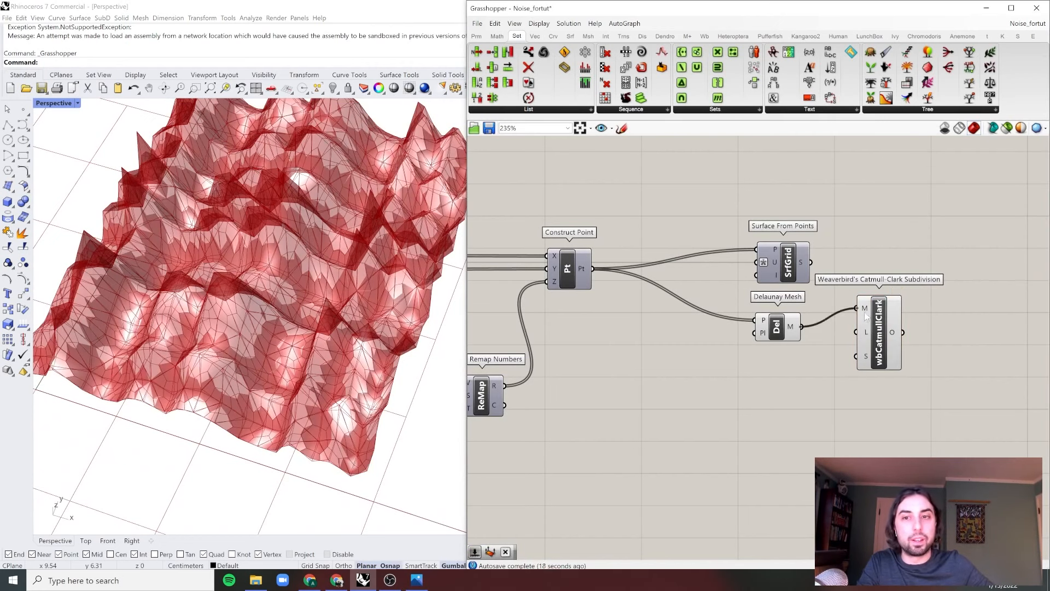
Increase the subdivision level on the L input of Weaverbird's Catmull-Clark Subdivision
right_click(868, 335)
mouse_move(962, 421)
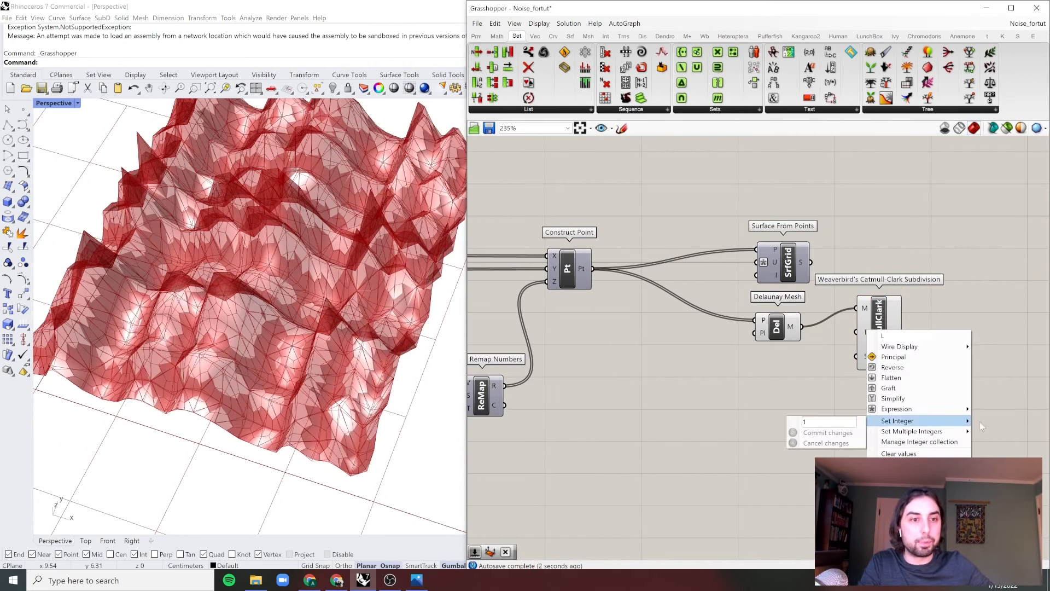
left_click(828, 433)
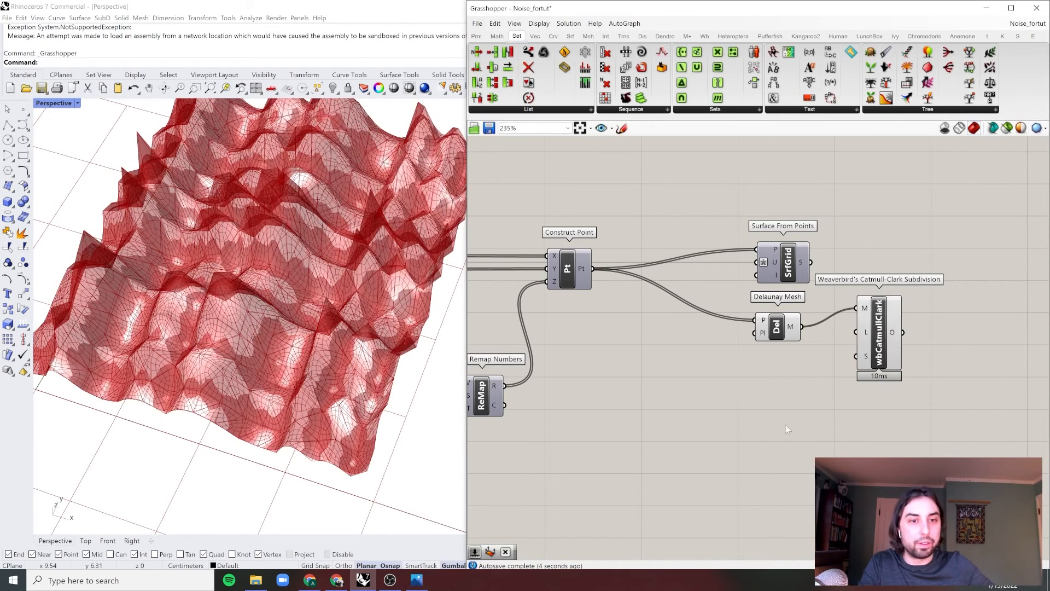
Turn off the preview of the Delaunay Mesh component so only the subdivided mesh is displayed
left_click(772, 322)
right_click(803, 333)
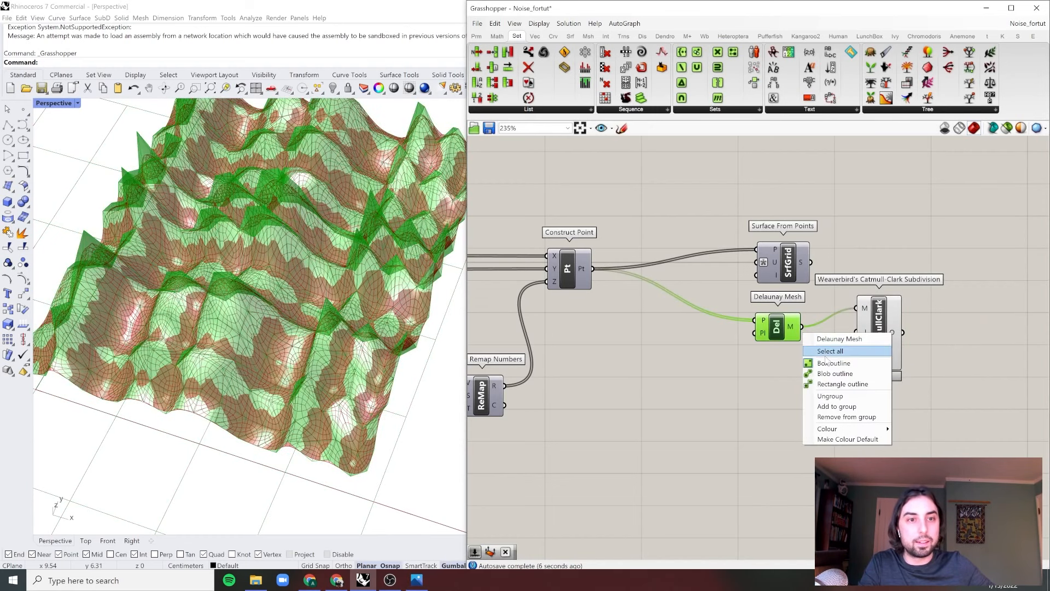
left_click(772, 333)
right_click(772, 333)
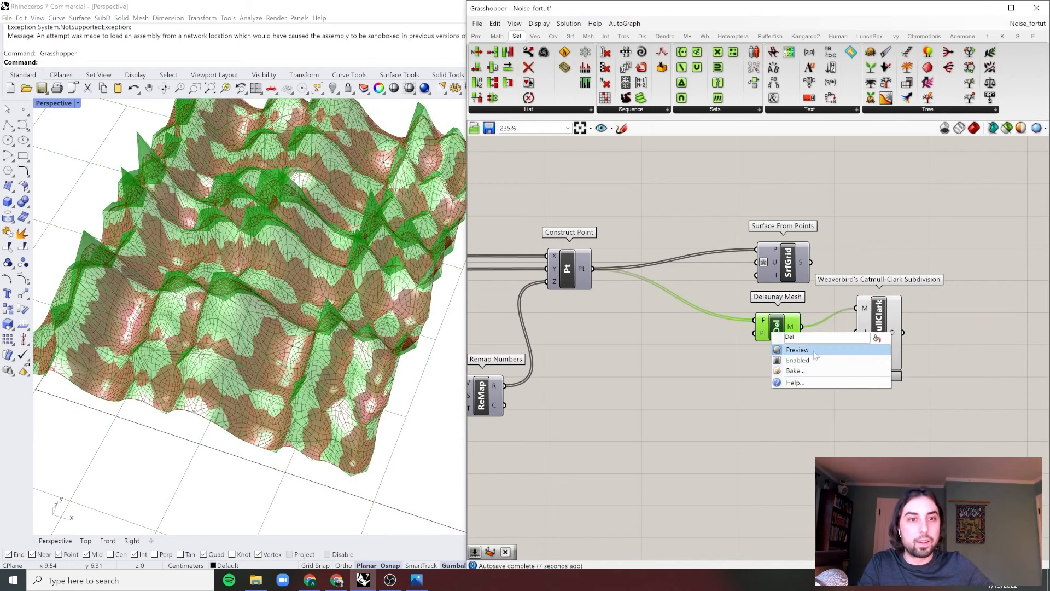
left_click(813, 350)
Inspect the smoothed noise mesh from several angles and compare it with the two Graph Mapper curves
right_click_drag(353, 378, 376, 283)
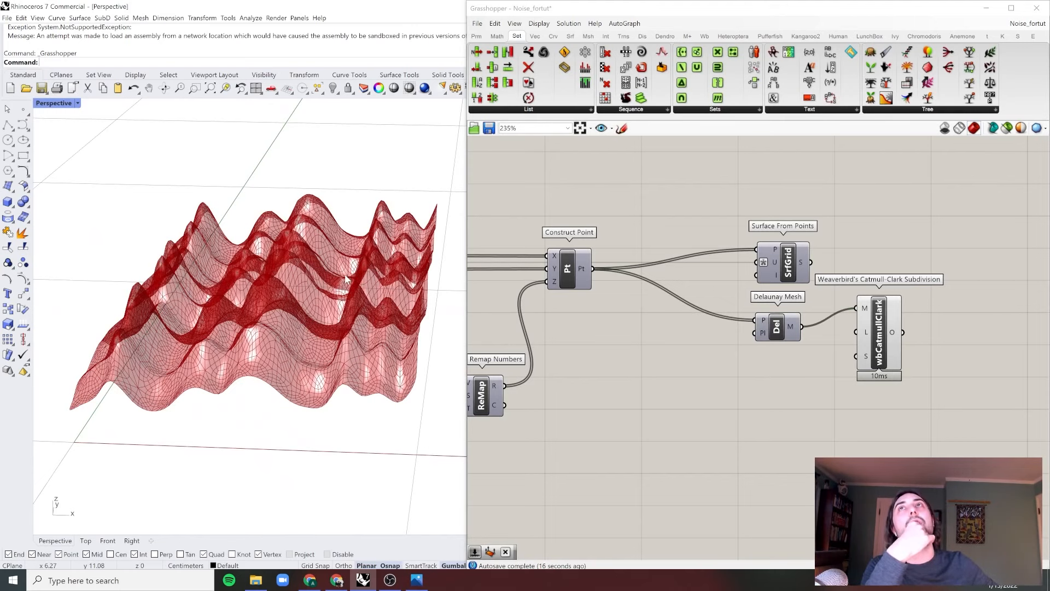
mouse_move(344, 275)
right_mouse_down()
mouse_move(326, 265)
mouse_move(334, 277)
right_mouse_up()
scroll(327, 266, "down", 4)
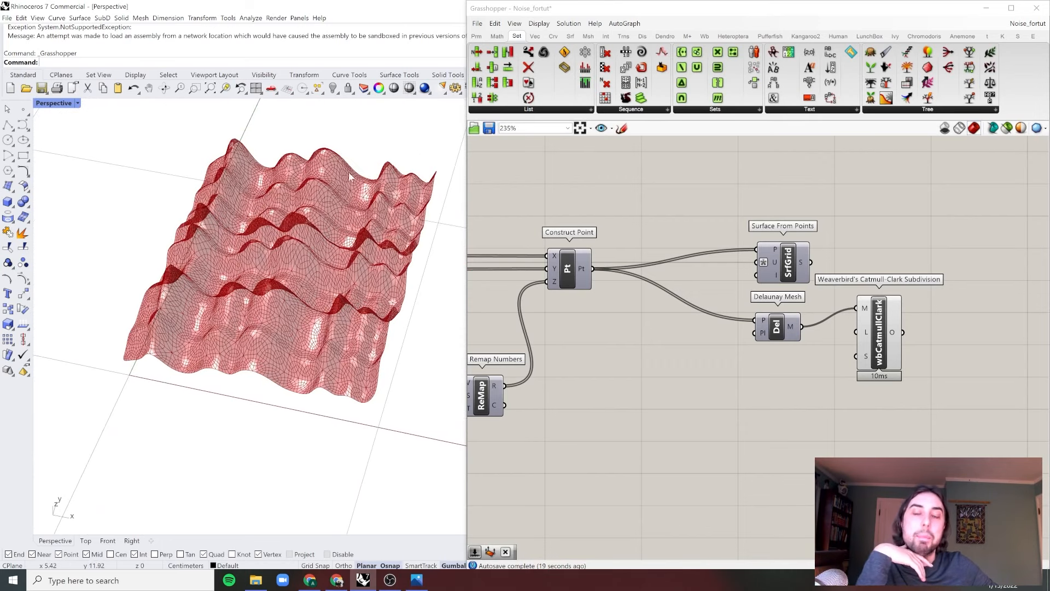
right_click_drag(284, 367, 361, 335)
scroll(853, 328, "down", 2)
scroll(560, 335, "up", 2)
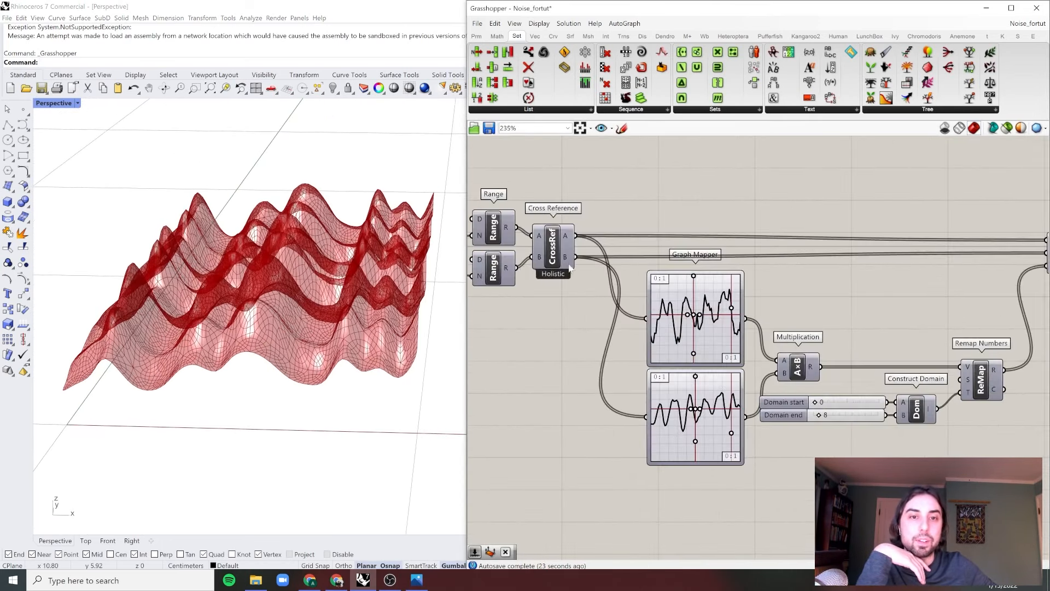
scroll(685, 417, "up", 3)
mouse_move(306, 306)
right_mouse_down()
mouse_move(355, 267)
mouse_move(355, 282)
mouse_move(303, 294)
right_mouse_up()
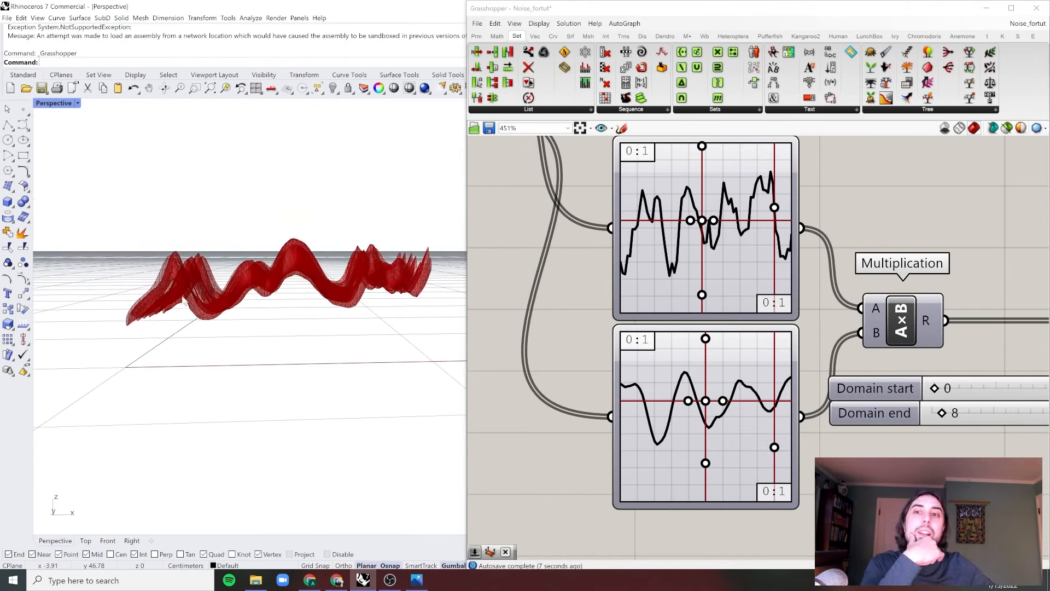
View the noise mesh in the Left view and in the Front view to compare its profiles with the Graph Mappers
left_click(56, 104)
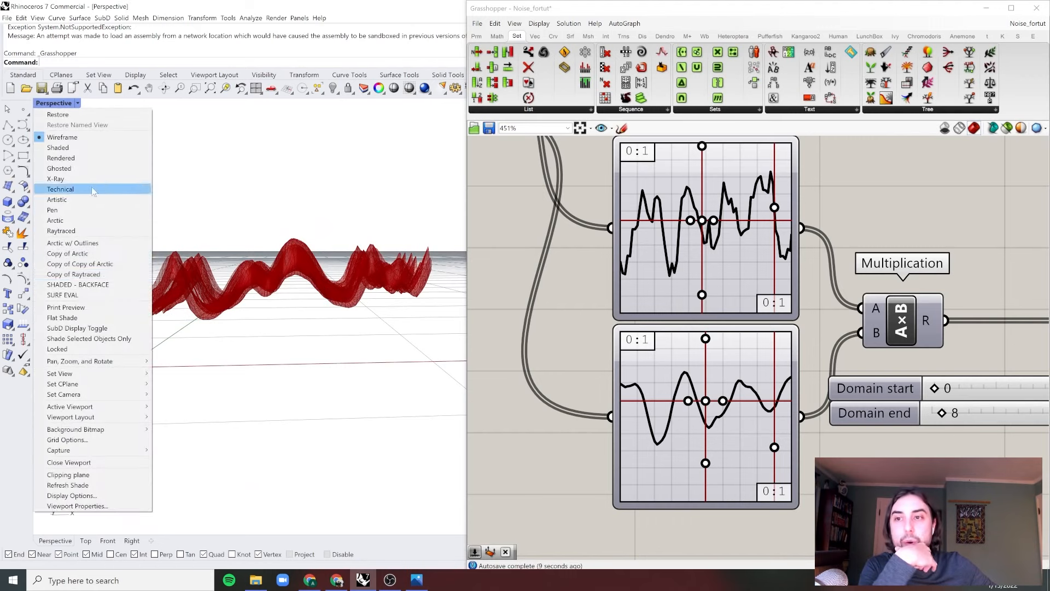
mouse_move(122, 380)
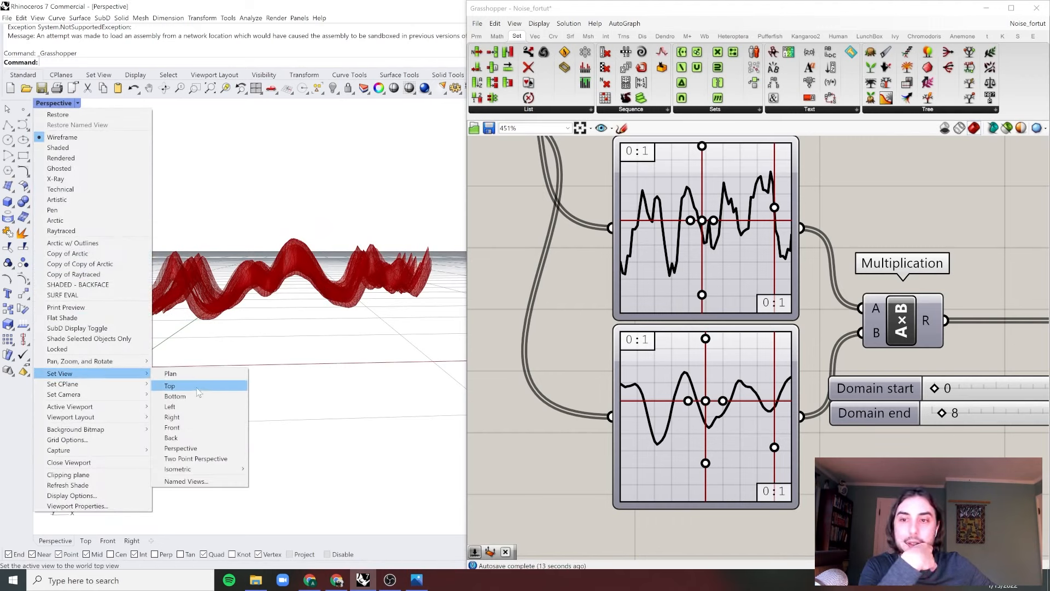
left_click(194, 408)
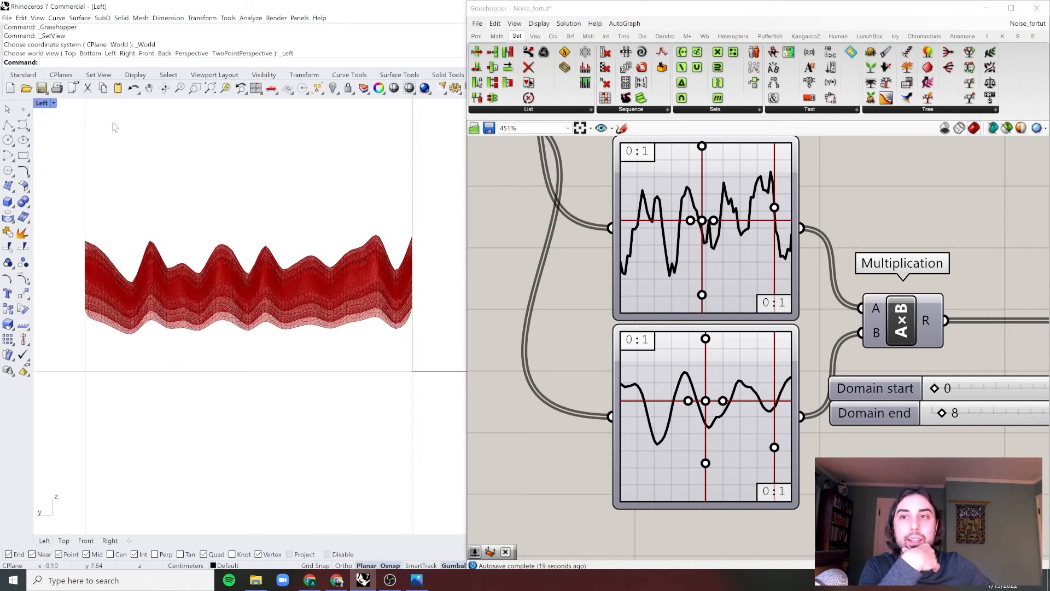
left_click(41, 104)
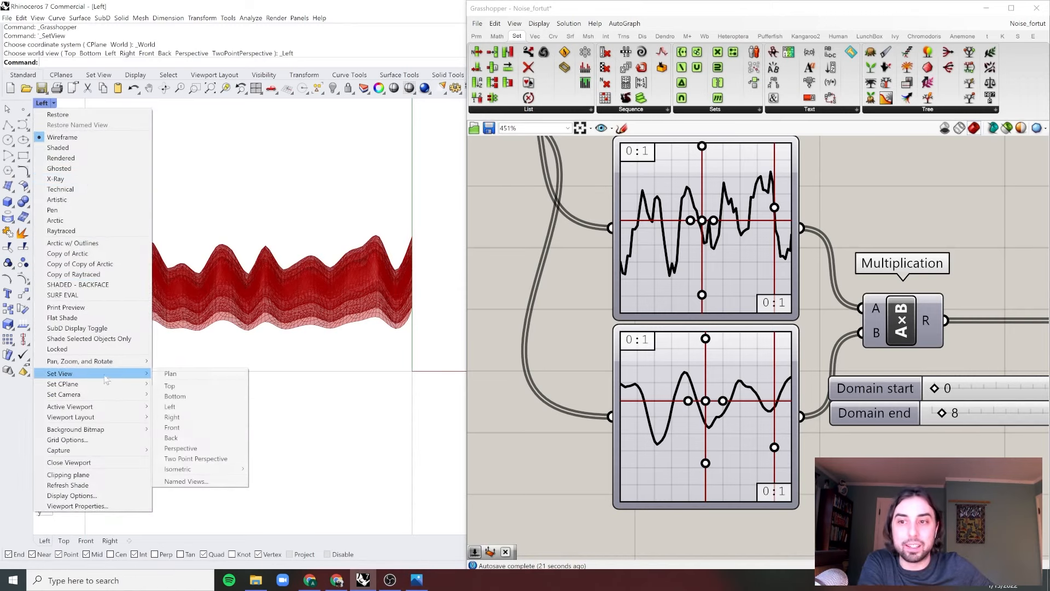
mouse_move(110, 373)
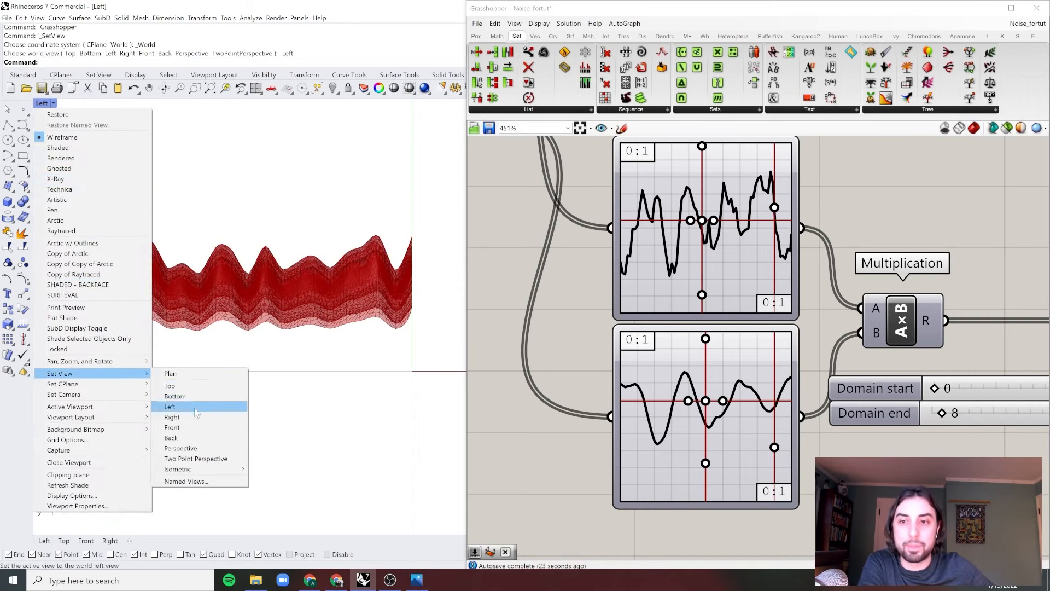
left_click(196, 428)
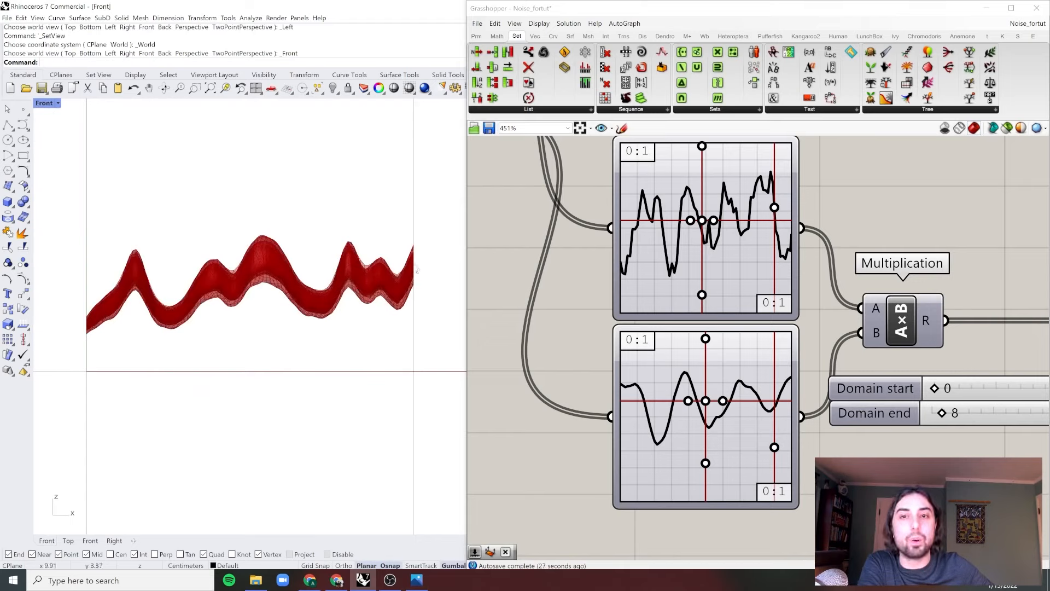
Return the viewport to the Perspective view and set its construction plane to World Top
left_click(45, 104)
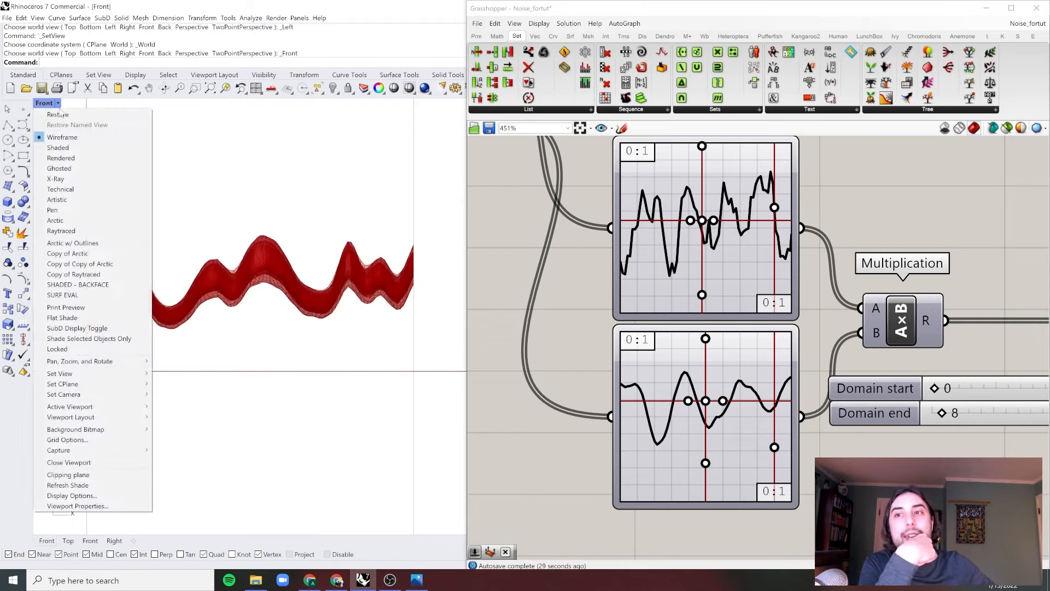
mouse_move(109, 373)
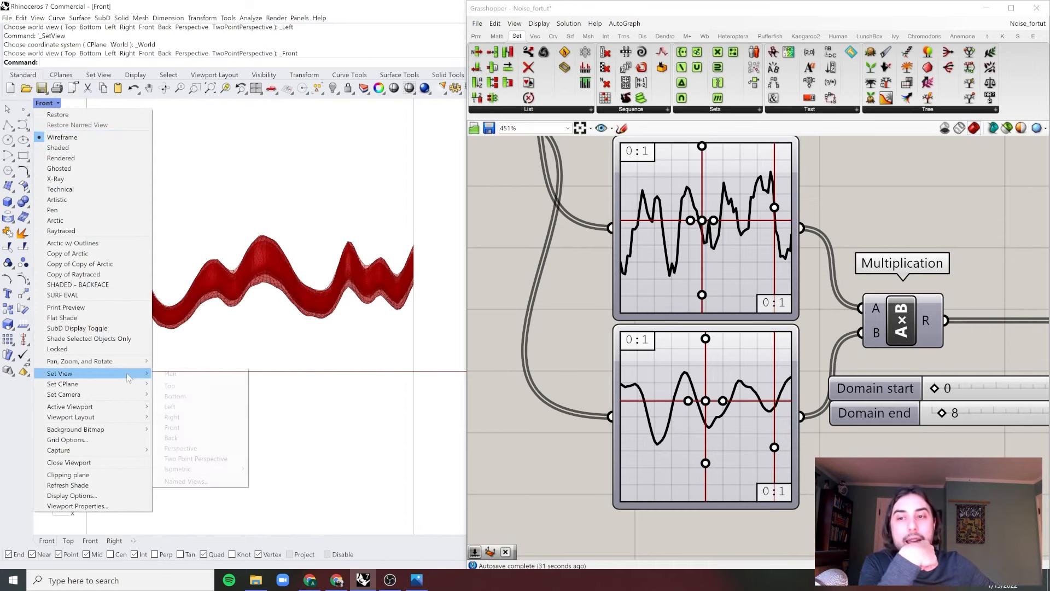
left_click(181, 448)
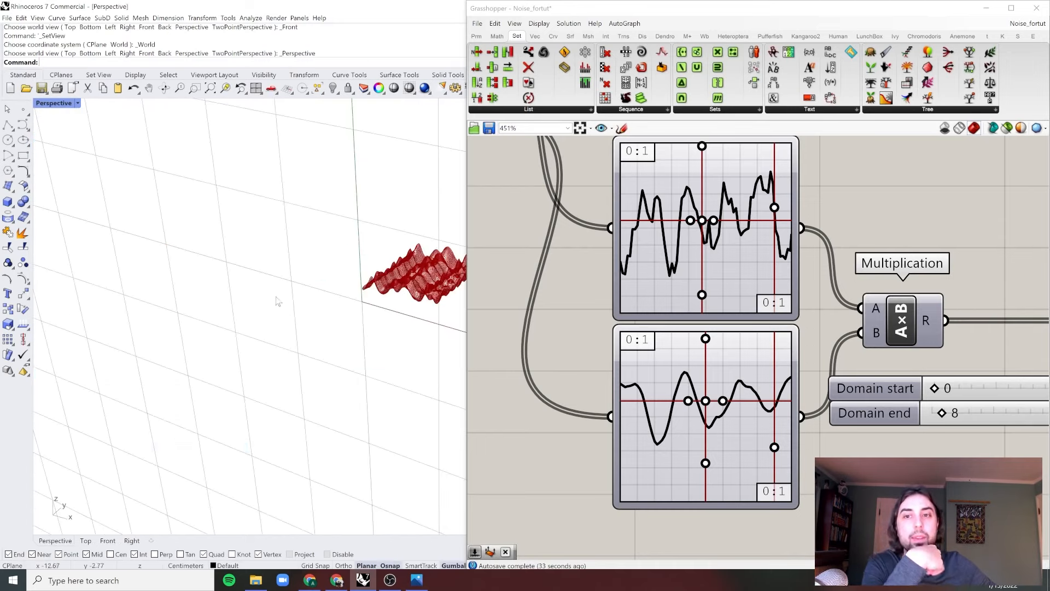
right_click_drag(402, 279, 329, 285)
type("CPlane")
key("Return")
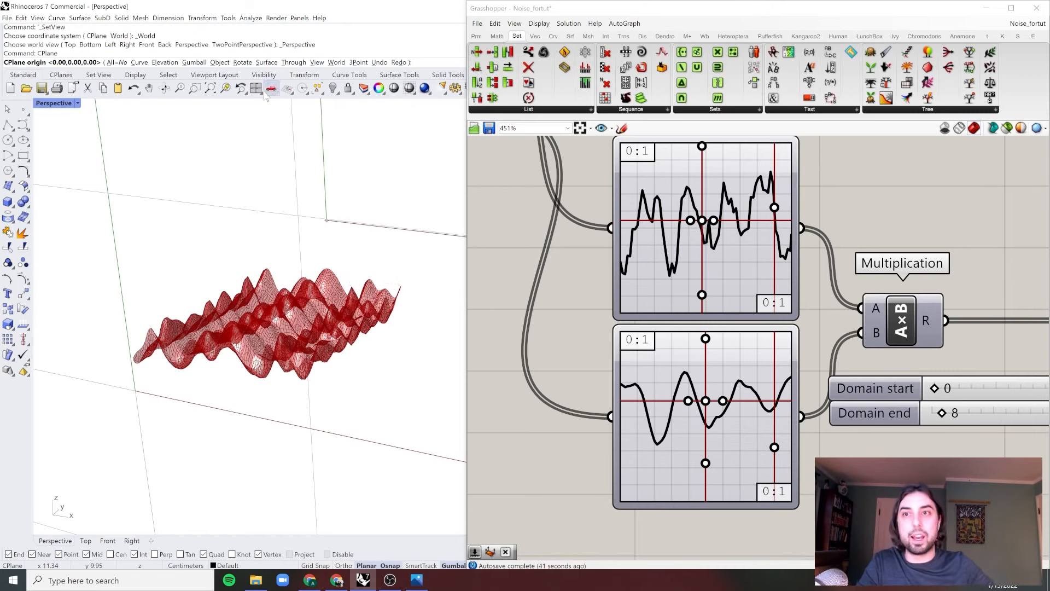
left_click(336, 61)
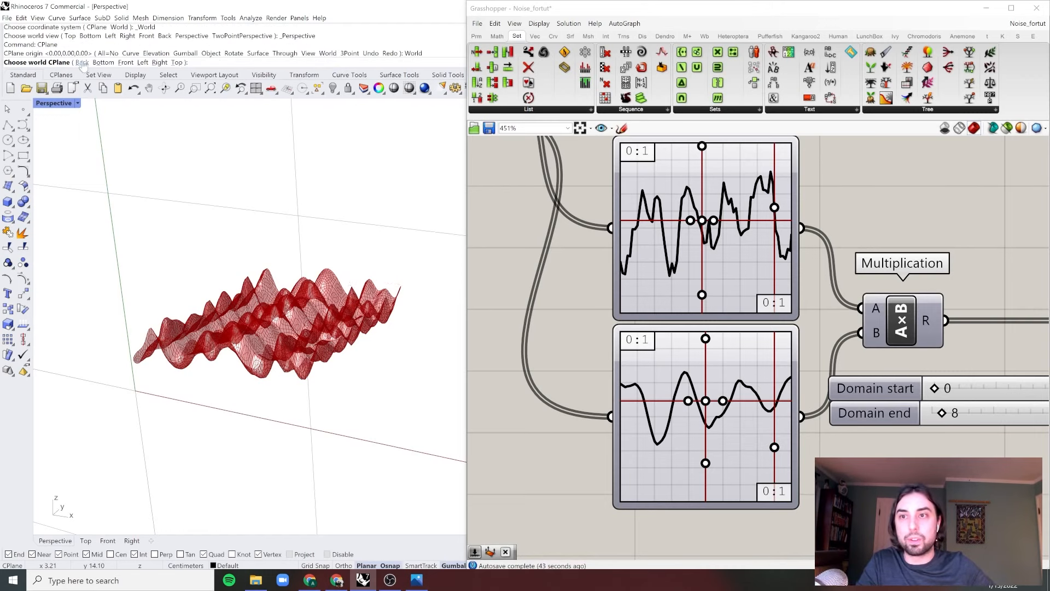
left_click(176, 62)
Examine the 2D noise definition from the Graph Mappers to the subdivision alongside the resulting mesh in perspective
mouse_move(345, 287)
right_mouse_down()
mouse_move(328, 299)
mouse_move(342, 299)
right_mouse_up()
scroll(884, 291, "down", 5)
right_click_drag(883, 291, 627, 354)
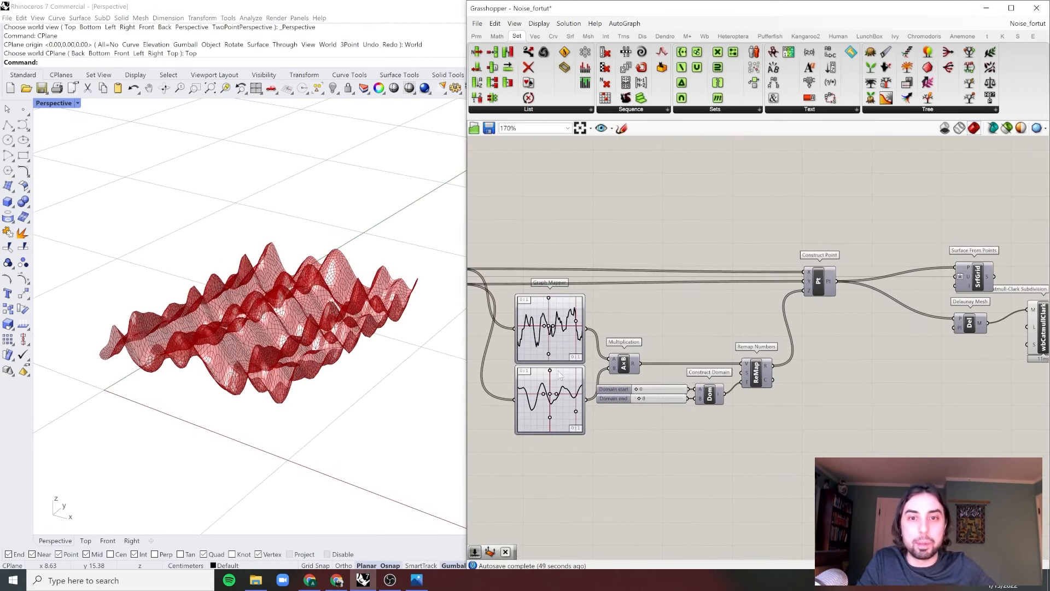
scroll(559, 375, "up", 2)
scroll(601, 329, "down", 4)
scroll(659, 244, "up", 2)
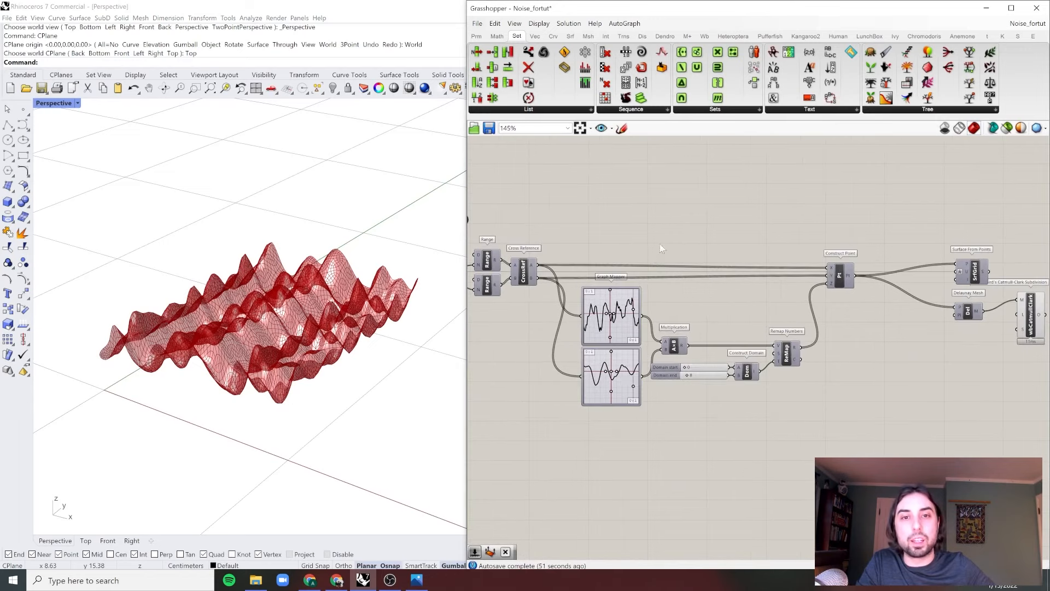
left_click_drag(660, 244, 617, 421)
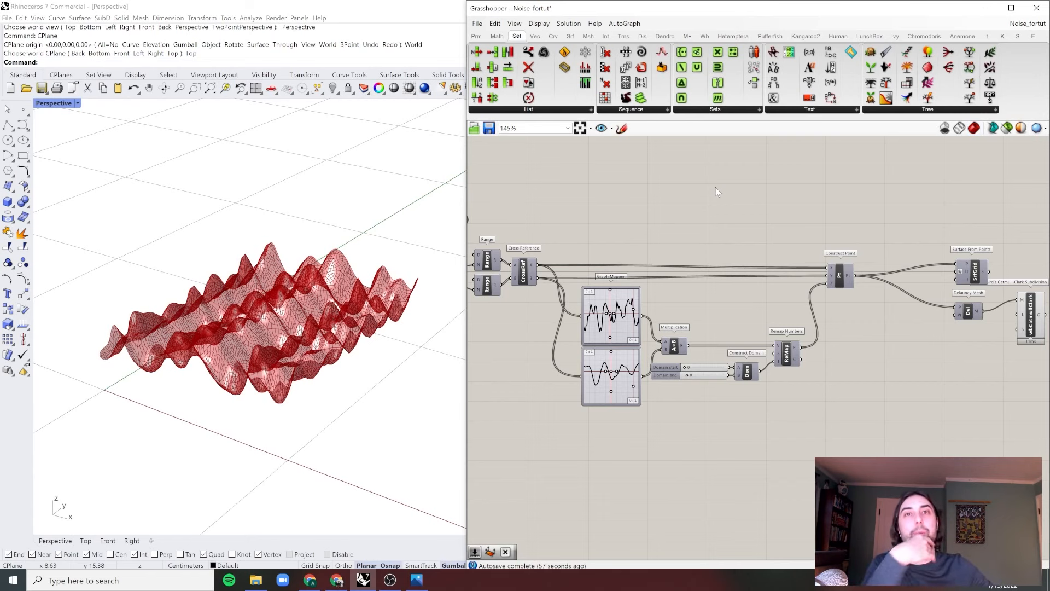
right_click_drag(316, 298, 332, 366)
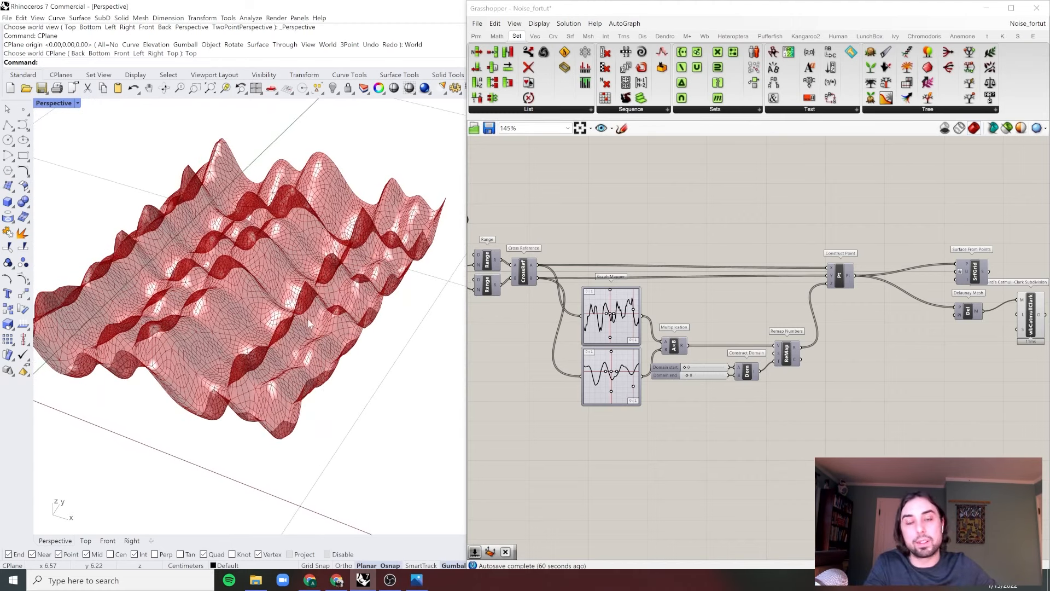
Place a SimplexNoise component below the 4D Noise heading with the food4rhino link
scroll(673, 213, "down", 4)
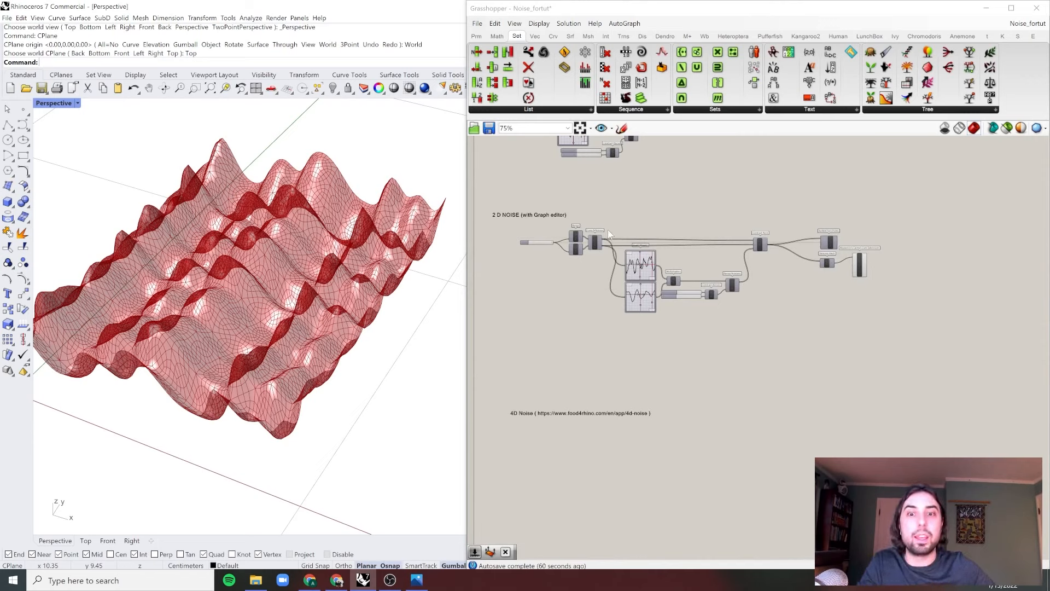
scroll(553, 448, "up", 5)
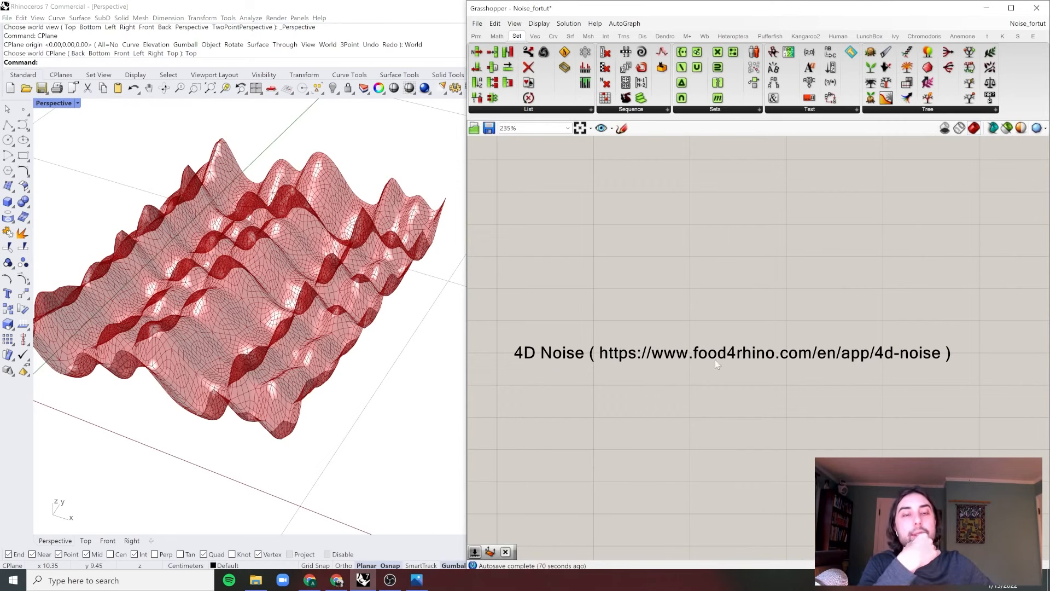
scroll(710, 360, "up", 1)
scroll(709, 359, "down", 1)
right_click_drag(709, 359, 725, 362)
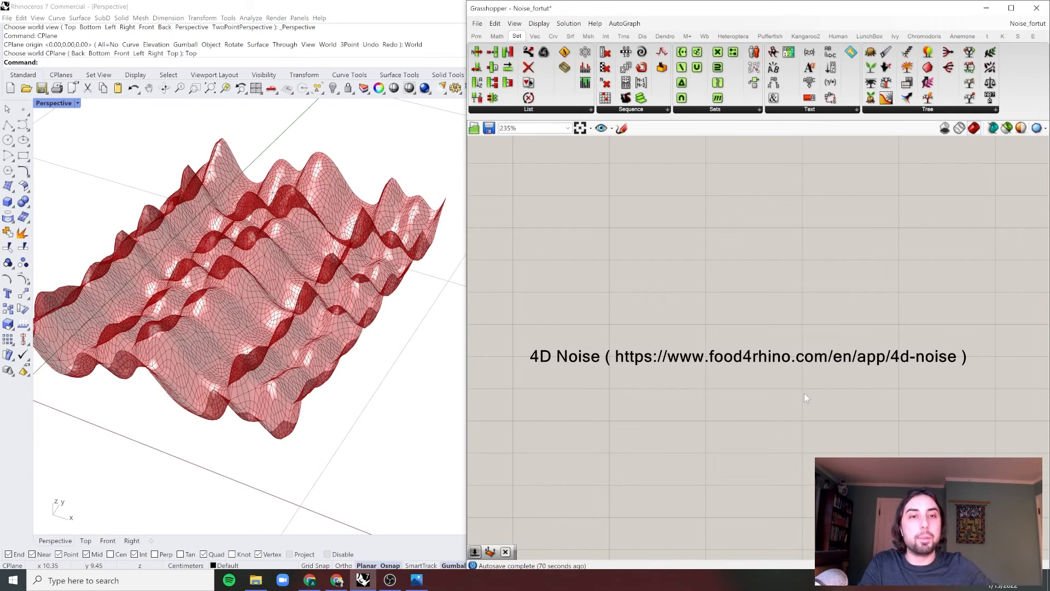
right_click_drag(724, 497, 694, 428)
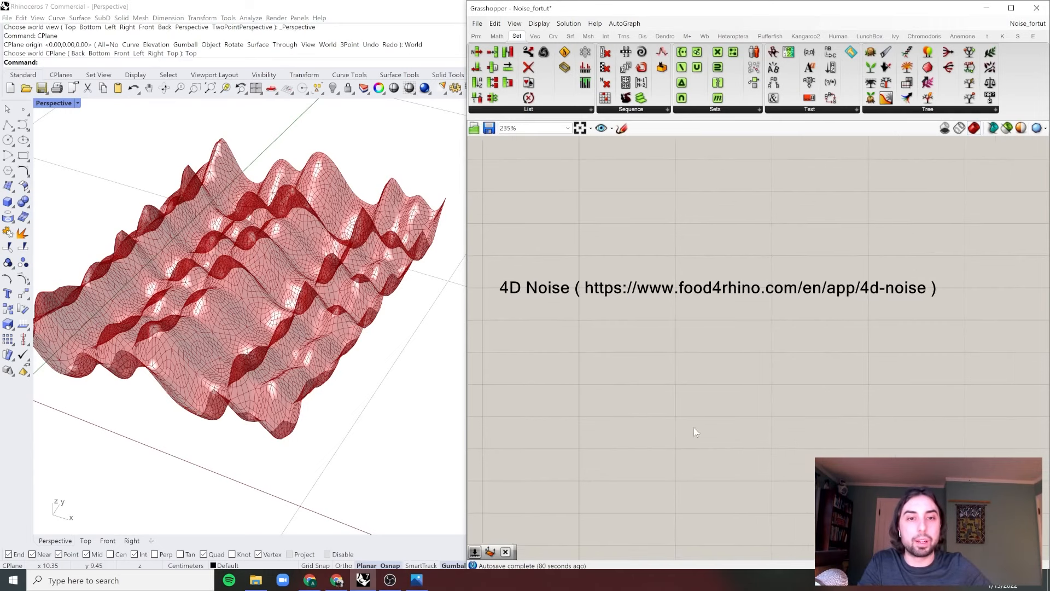
double_click(694, 428)
type("simpl")
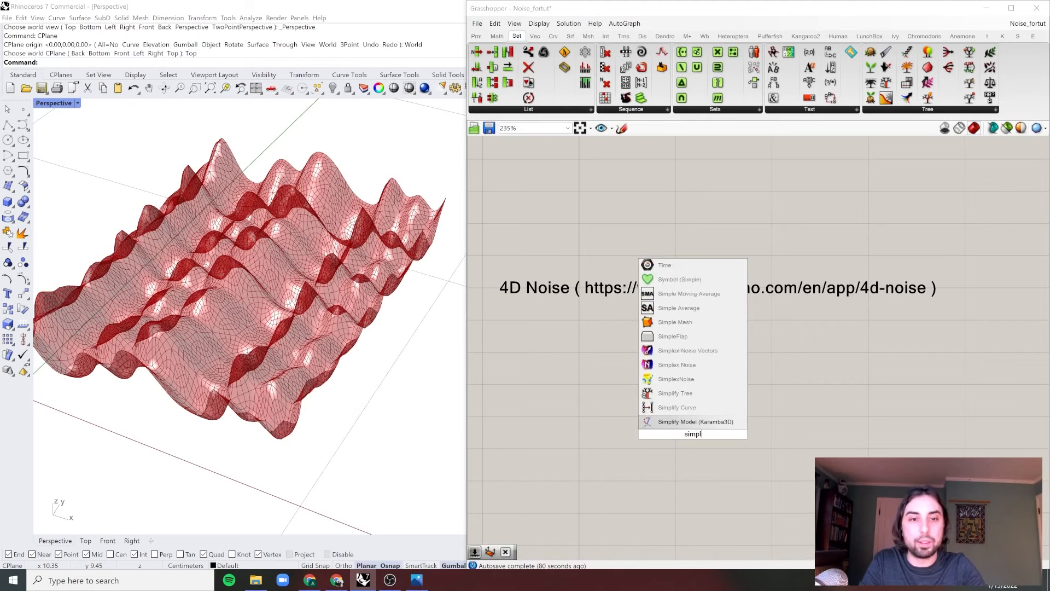
left_click(698, 379)
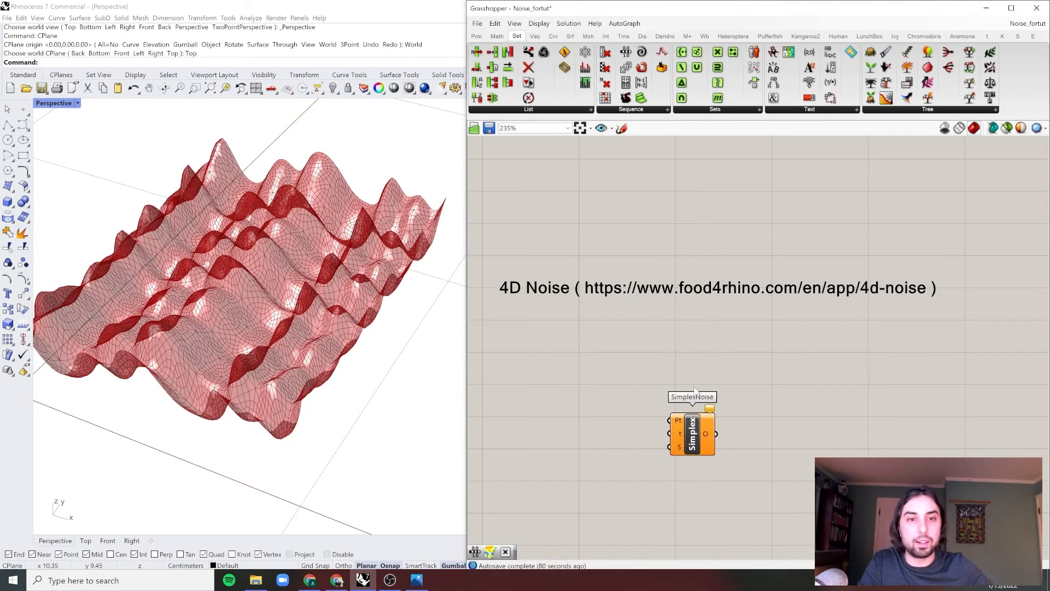
left_click_drag(699, 382, 704, 494)
key("ctrl+c")
key("ctrl+v")
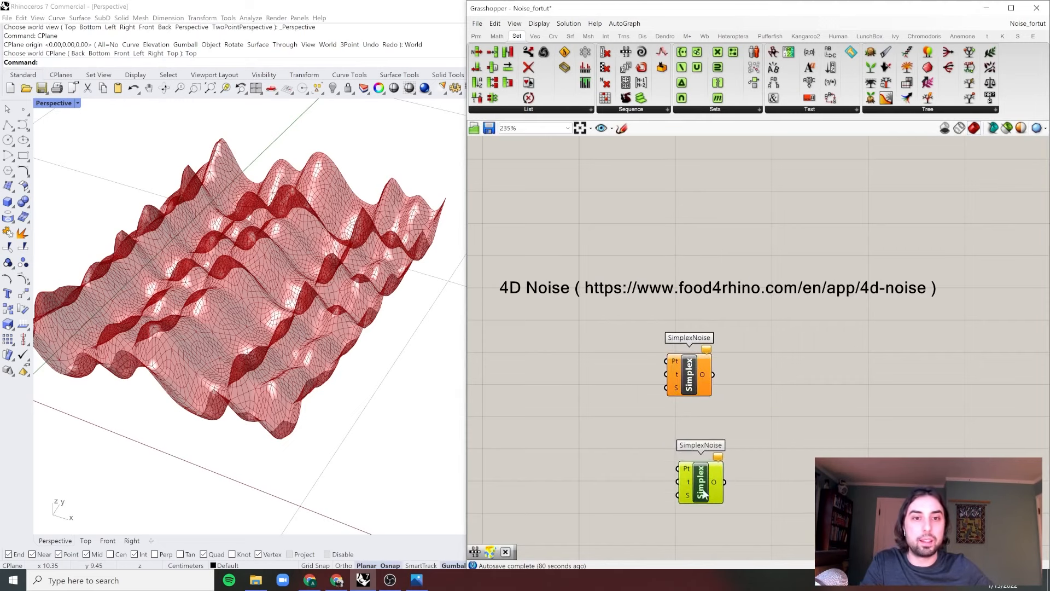
Add a PerlinNoise component below the SimplexNoise component
double_click(705, 474)
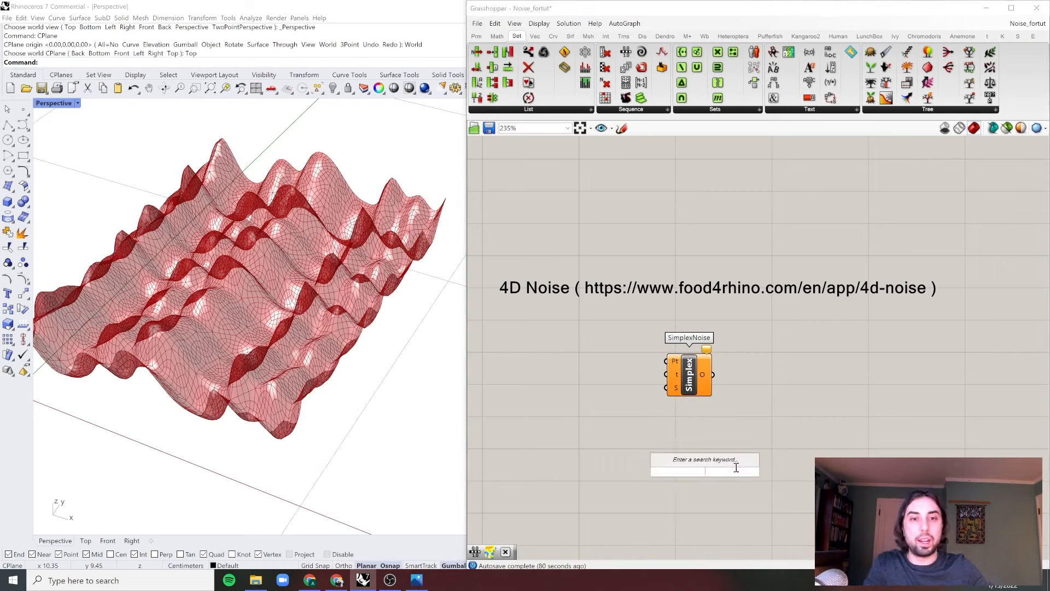
type("perlin")
key("Return")
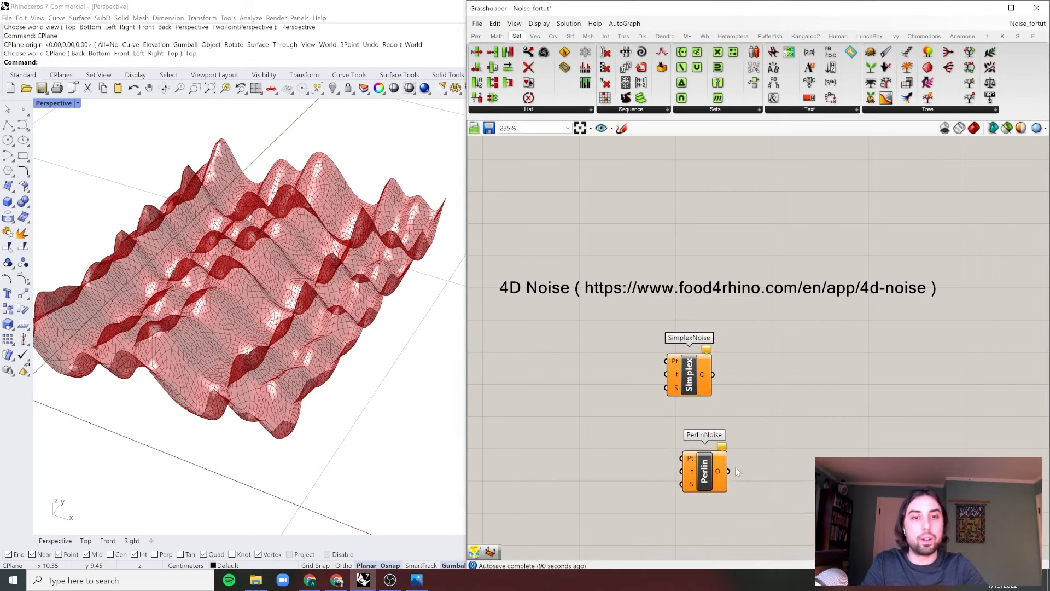
Look over the SimplexNoise and PerlinNoise inputs, and hide the preview of the 2D noise mesh components
left_click(693, 463)
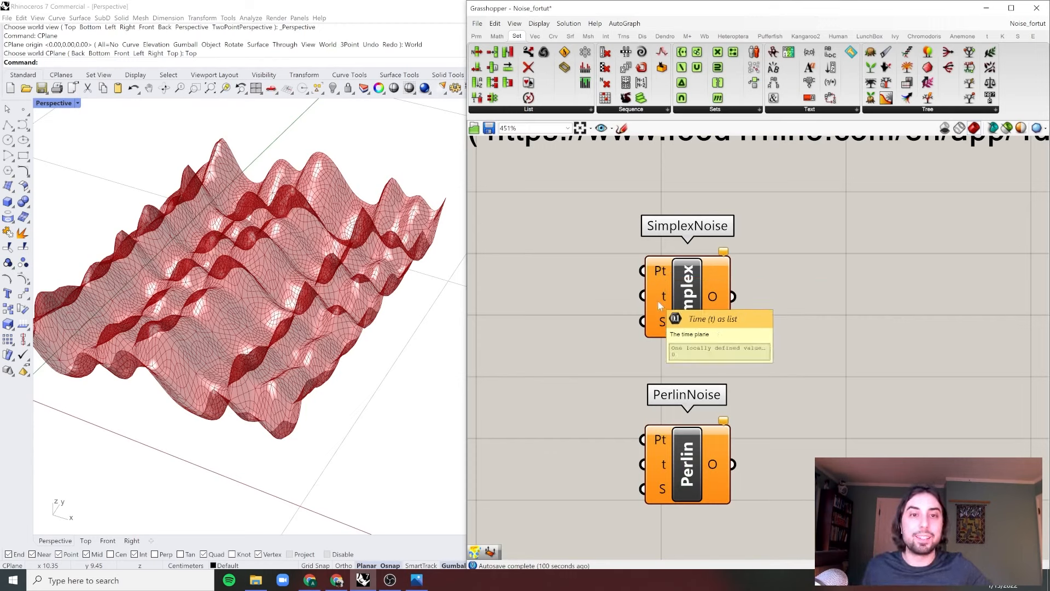
right_click_drag(636, 299, 664, 298)
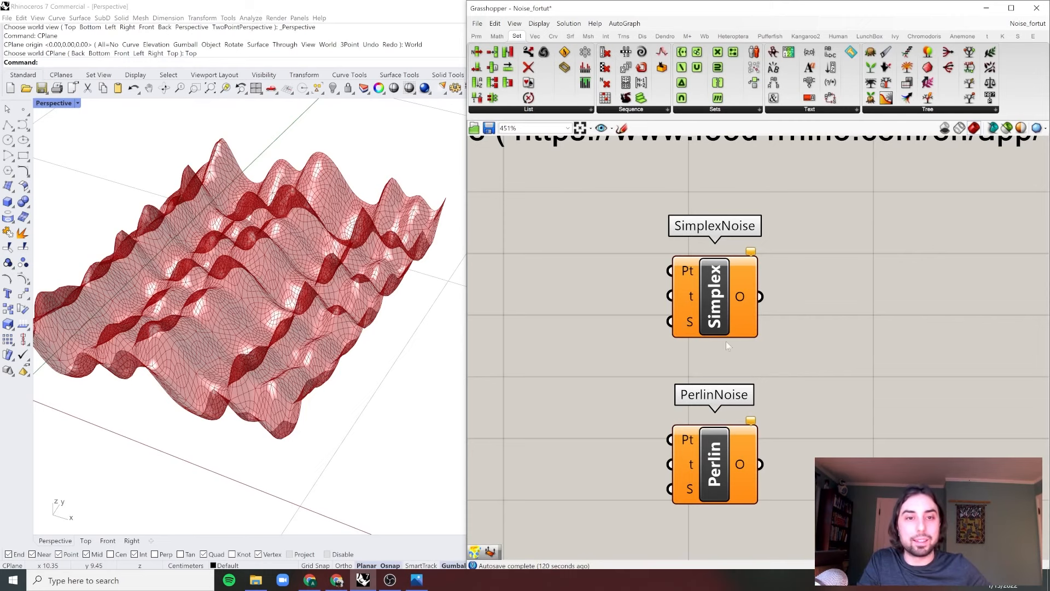
scroll(726, 341, "down", 10)
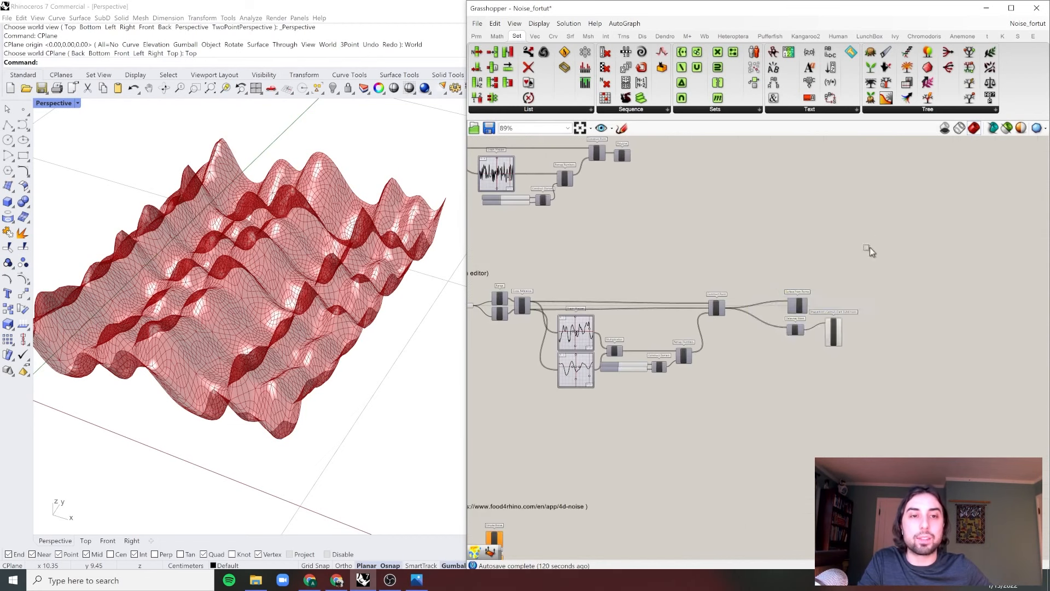
left_click_drag(869, 248, 749, 413)
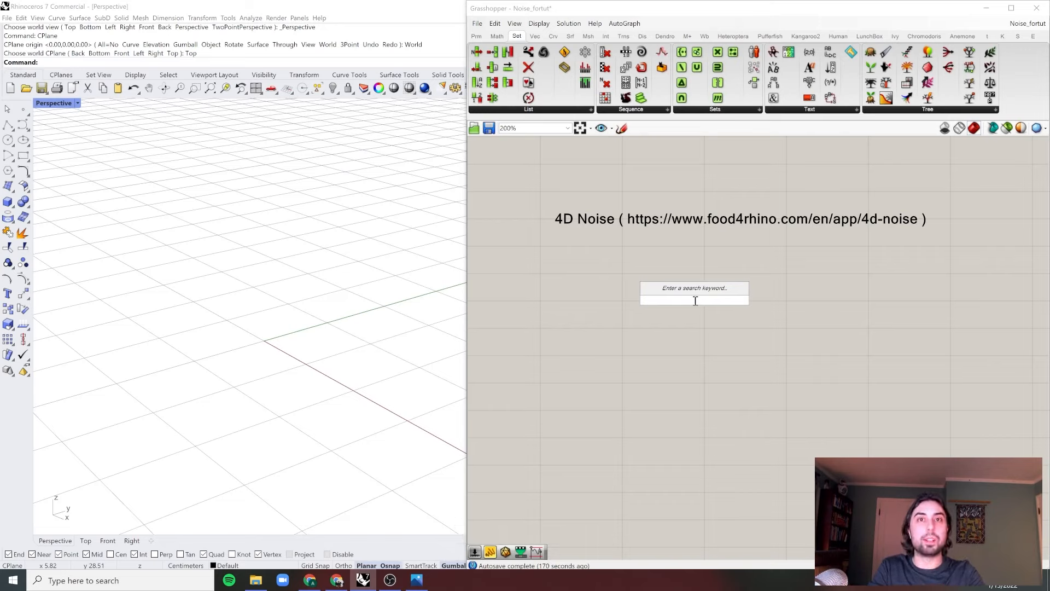
Add a Center Box component below the 4D Noise heading
type("box")
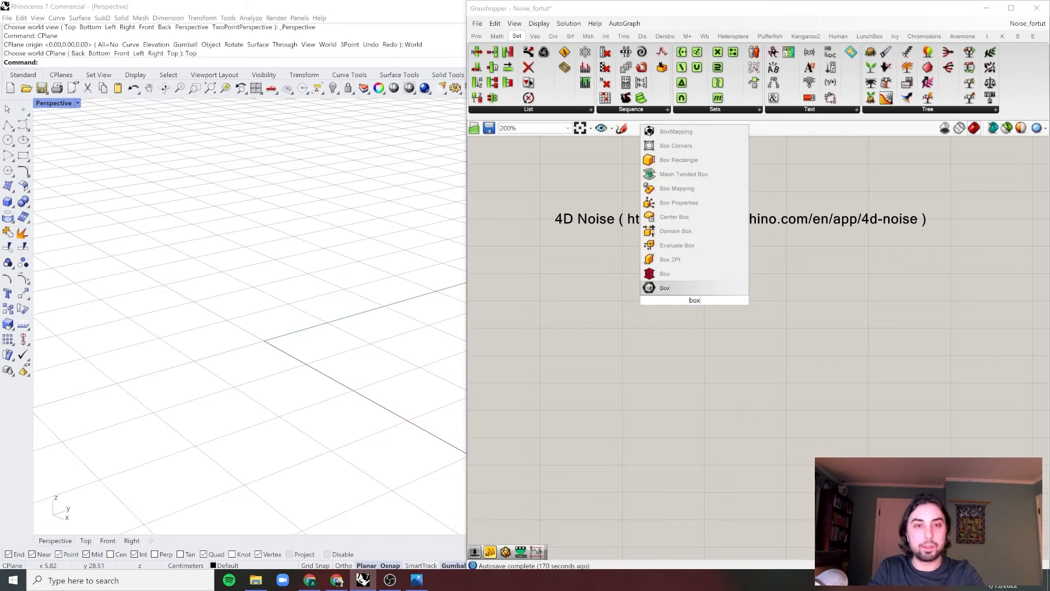
left_click(710, 221)
left_click_drag(696, 297, 666, 303)
Add a number slider set to 10 and connect it to the Center Box's X, Y and Z inputs
double_click(573, 280)
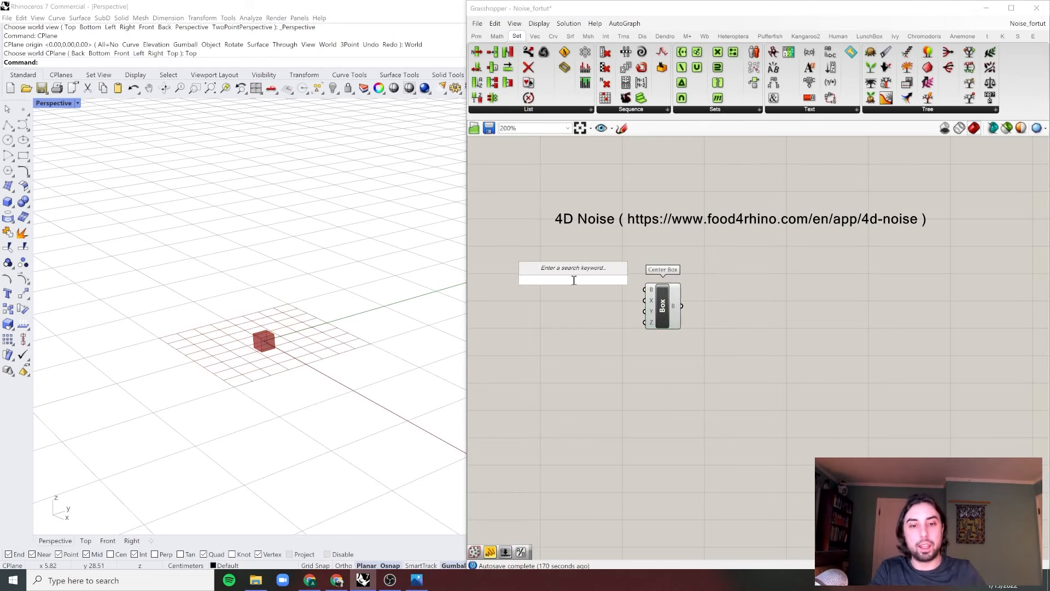
type("slider")
key("Return")
scroll(574, 276, "up", 3)
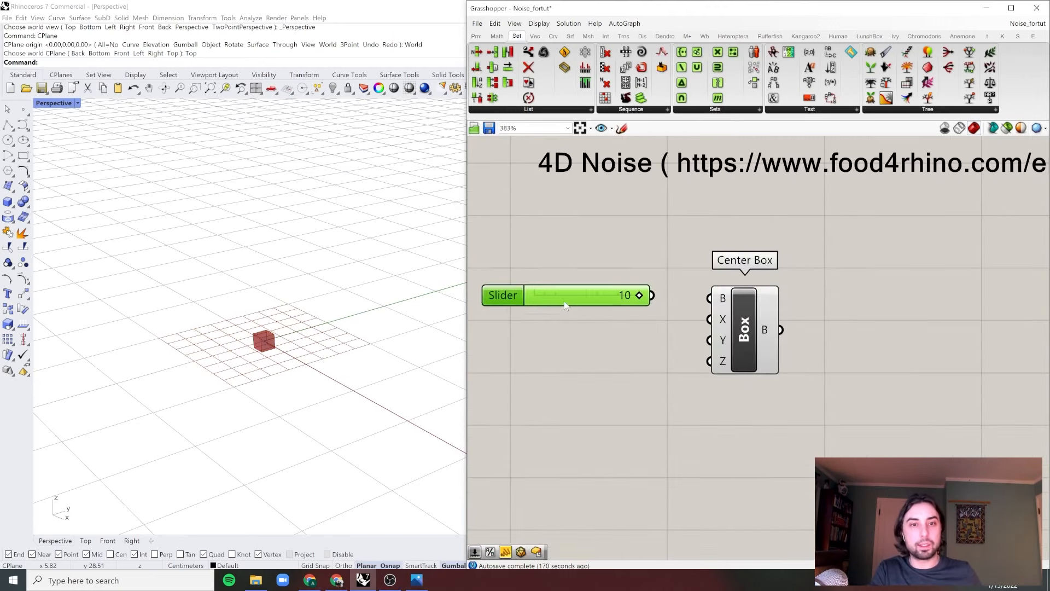
left_click_drag(649, 302, 721, 324)
left_click_drag(650, 302, 710, 339)
left_click_drag(713, 302, 709, 361)
left_click(759, 336)
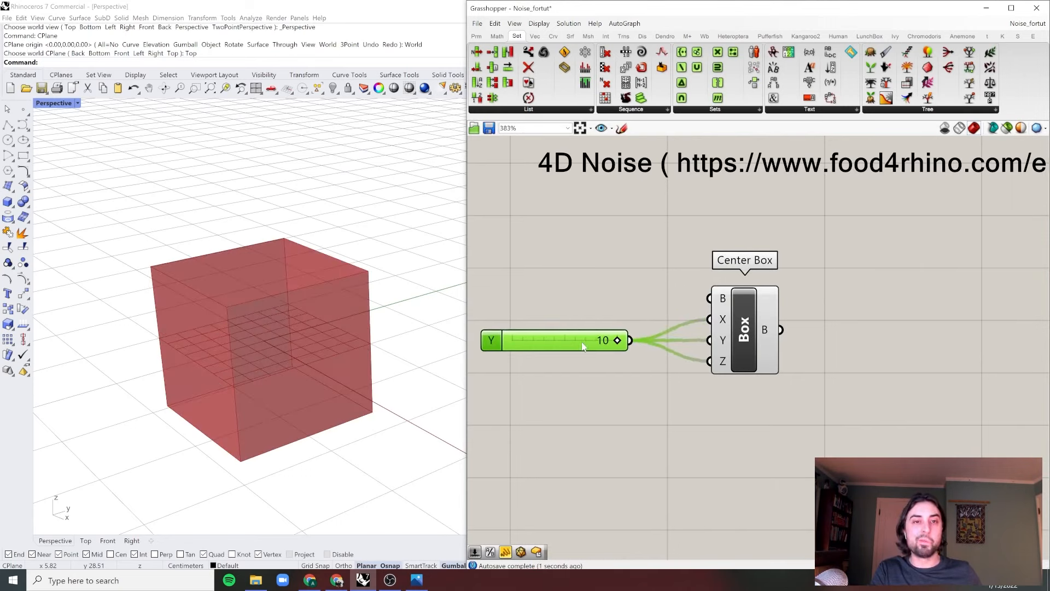
Add a Populate 3D component beside the Center Box and connect the box output to its R input
scroll(759, 336, "down", 3)
scroll(760, 331, "up", 2)
double_click(761, 332)
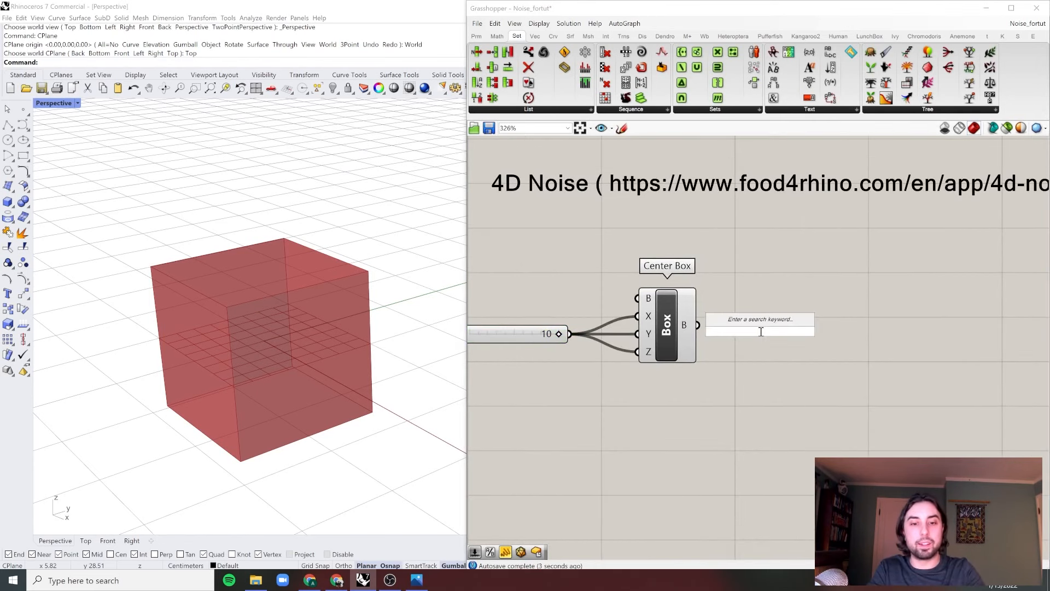
type("pop")
key("Up")
key("Return")
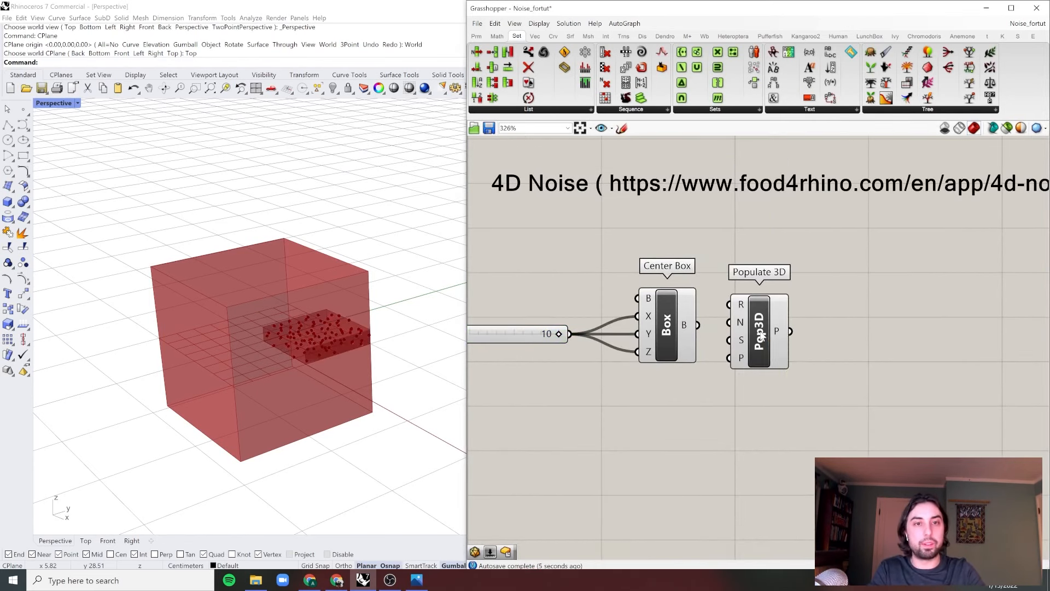
left_click_drag(697, 325, 783, 322)
left_click(673, 404)
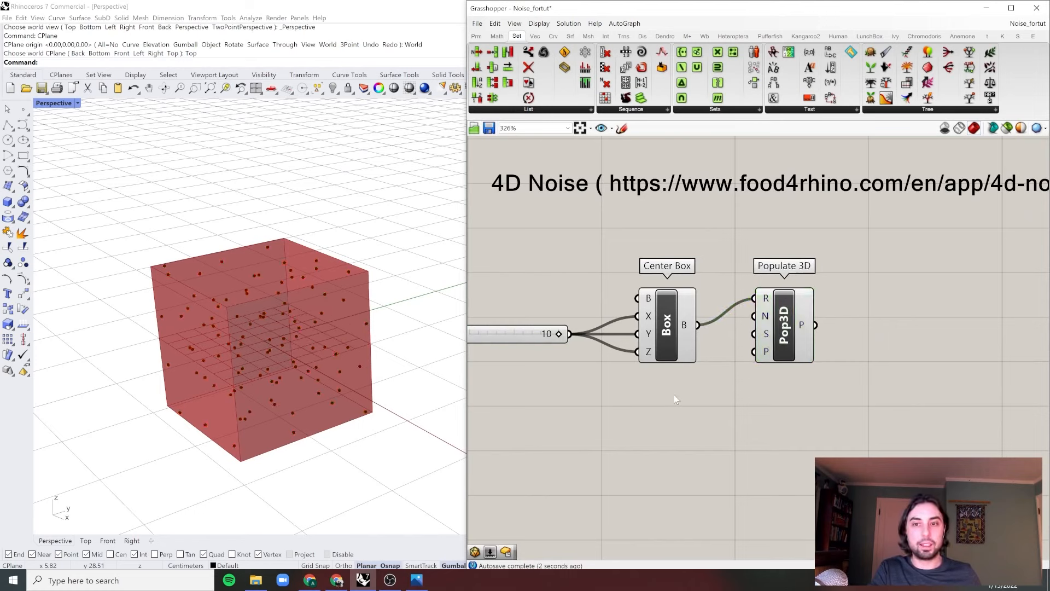
Turn off the preview of the Center Box component
left_click_drag(674, 395, 691, 233)
right_click(706, 244)
left_click(733, 261)
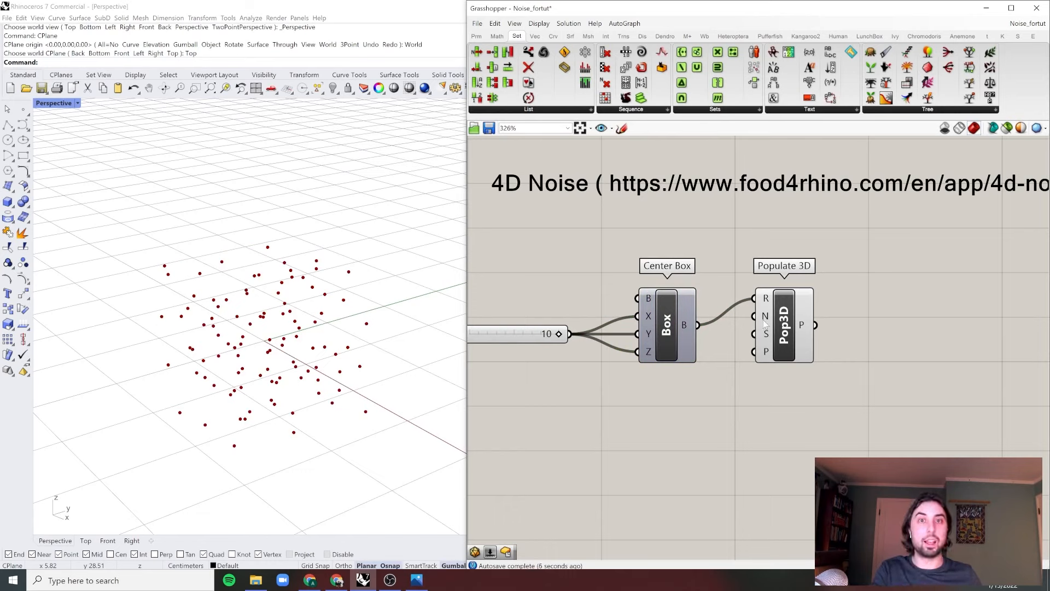
Add Weaverbird's Mesh Icosahedron component beyond the Populate 3D component
double_click(860, 310)
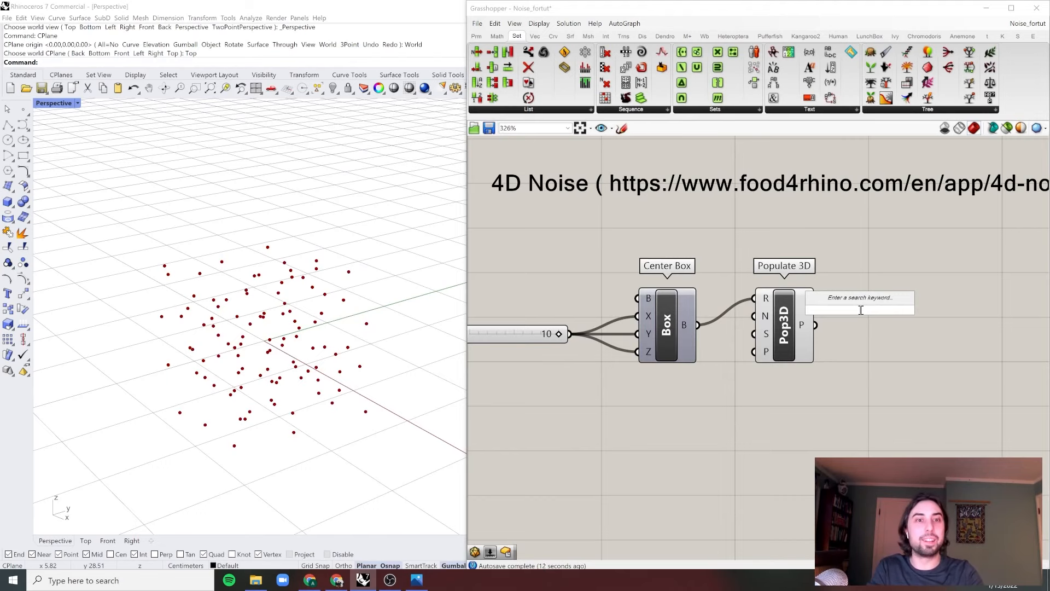
right_click_drag(866, 353, 838, 353)
double_click(838, 353)
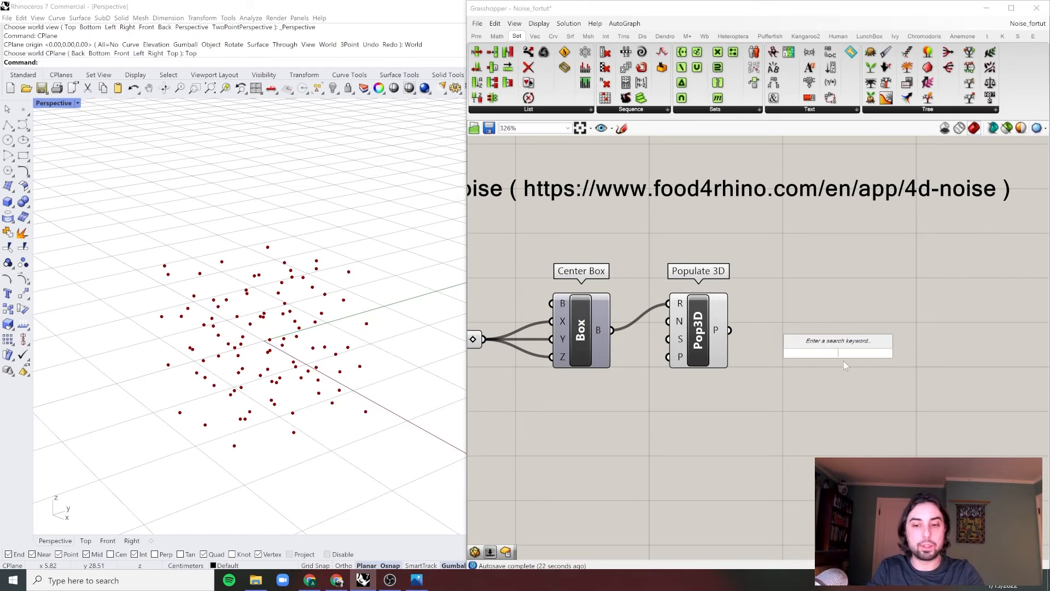
type("ico")
key("Return")
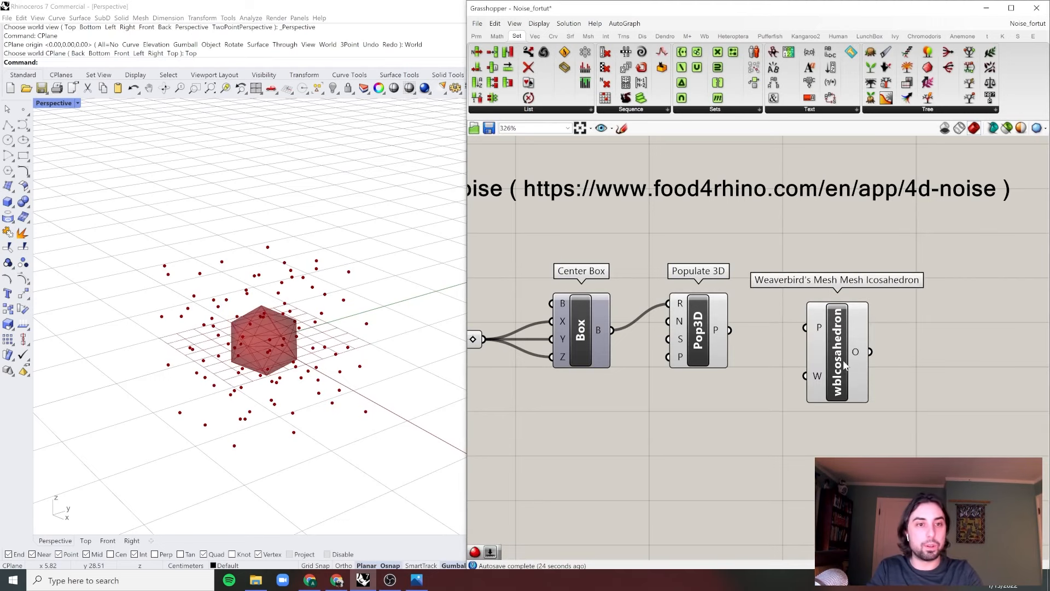
left_click_drag(845, 365, 872, 364)
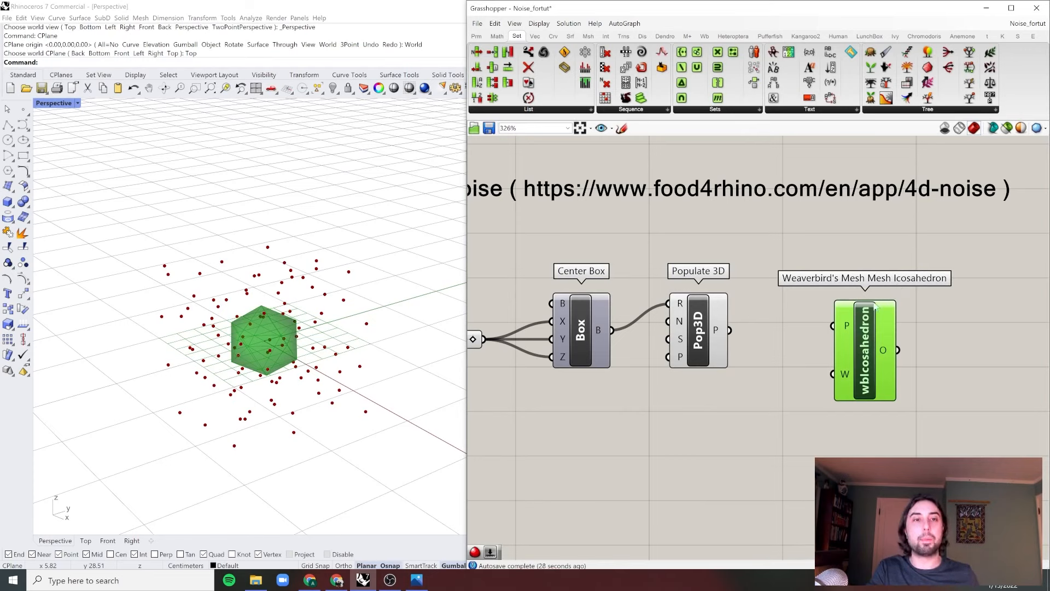
left_click(934, 356)
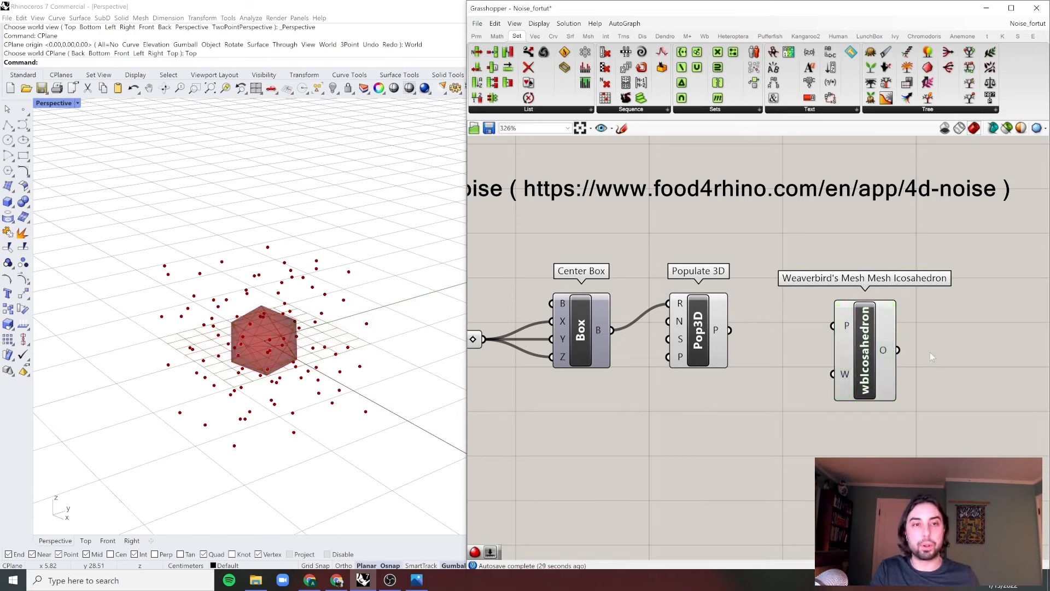
Locate the icosahedron component's source in the Weaverbird palette, and move the component farther from Populate 3D
left_click(873, 355, "ctrl+alt")
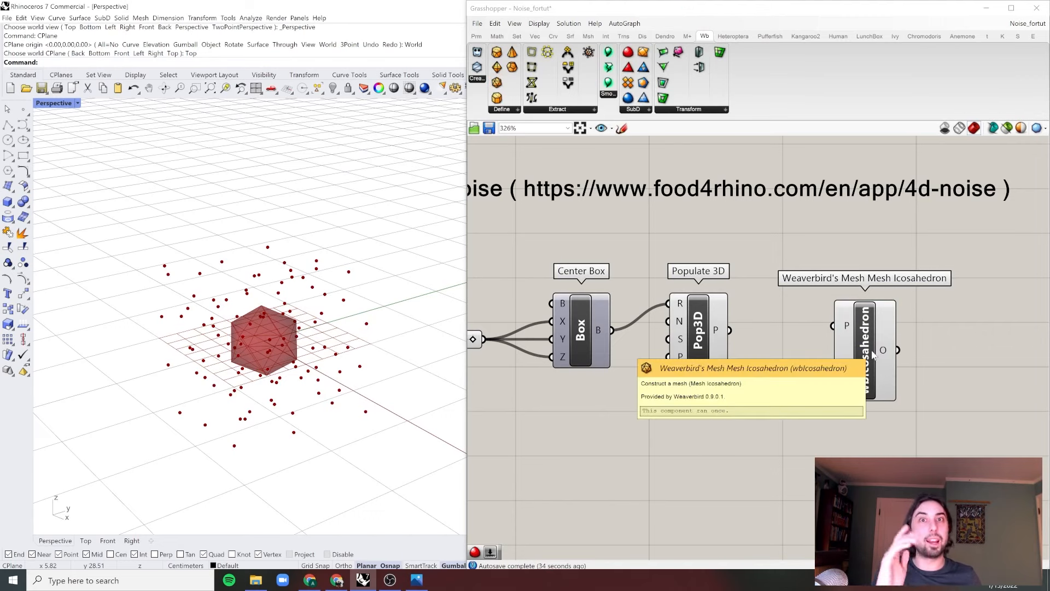
scroll(873, 352, "down", 2)
left_click_drag(871, 355, 928, 358)
left_click(864, 319)
scroll(810, 339, "up", 1)
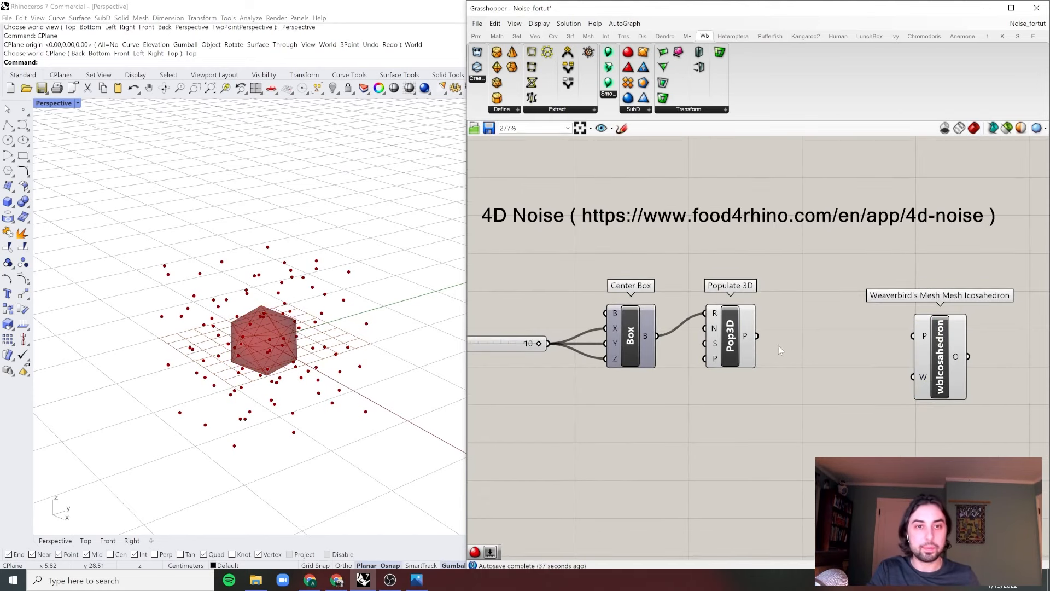
Try feeding the Populate 3D points into the icosahedron's P input, and disconnect them again
left_click_drag(758, 335, 906, 338)
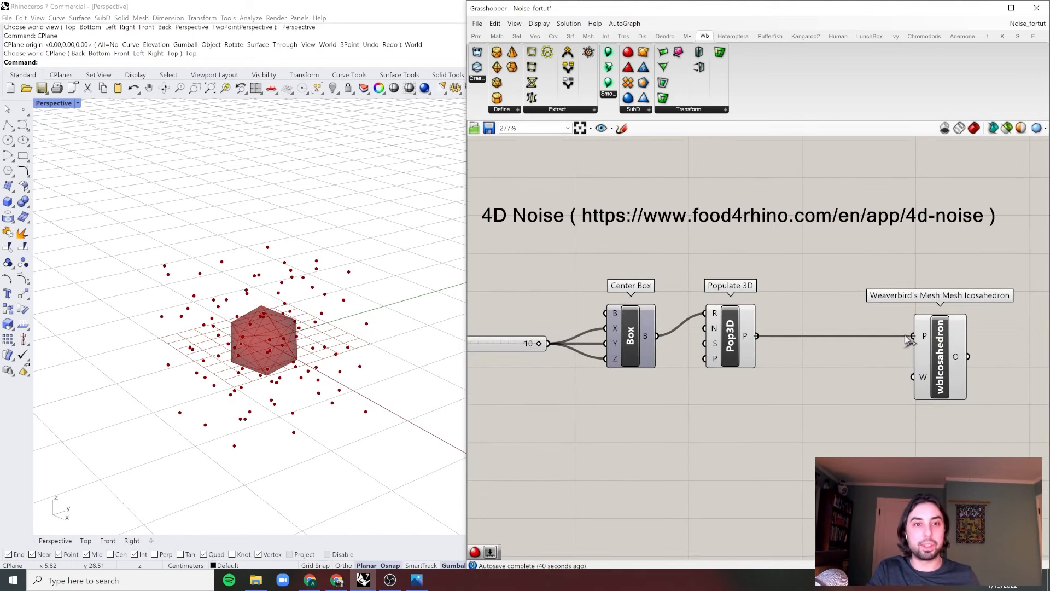
left_click(931, 338)
scroll(931, 338, "up", 3)
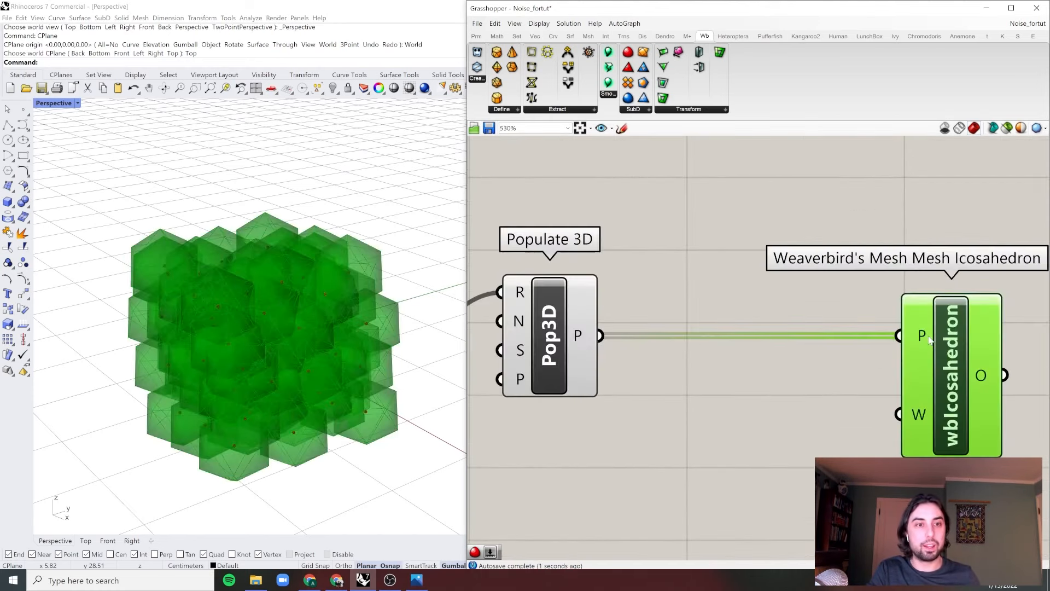
scroll(917, 335, "down", 4)
scroll(917, 334, "up", 4)
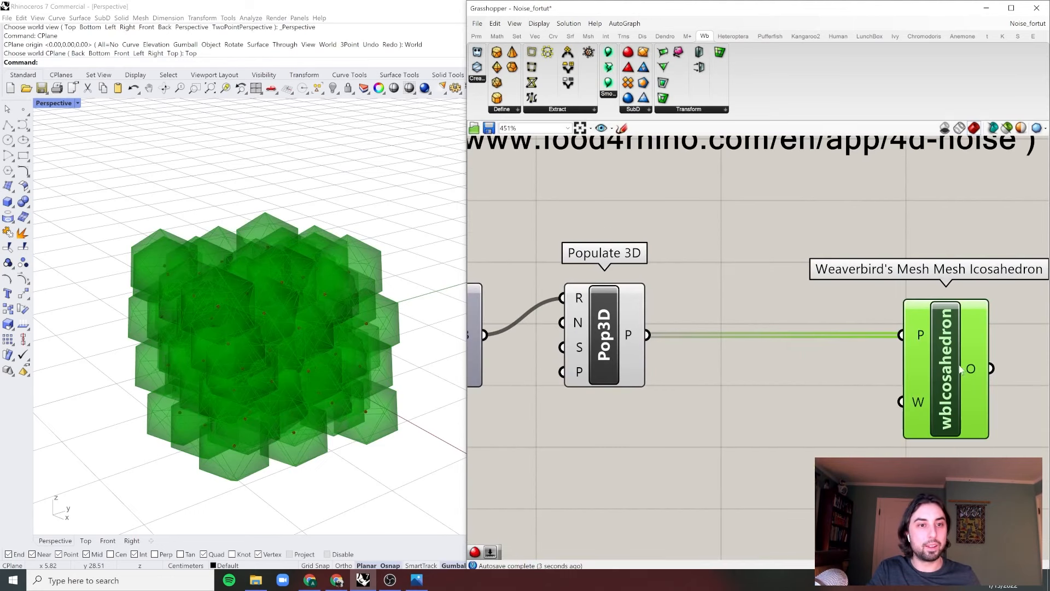
left_click(826, 351)
scroll(967, 324, "down", 2)
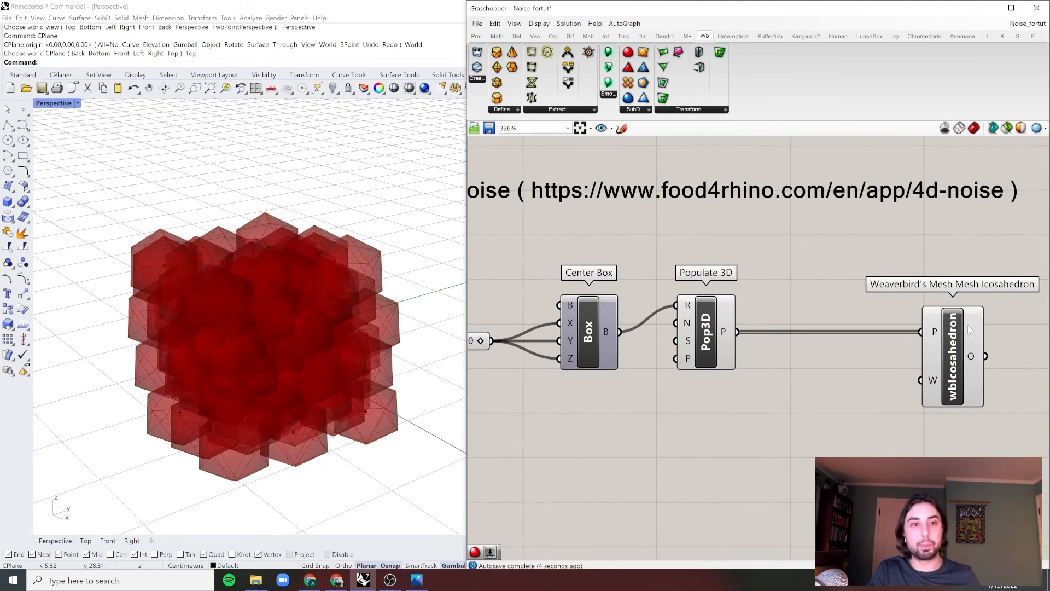
right_click(933, 335)
mouse_move(962, 367)
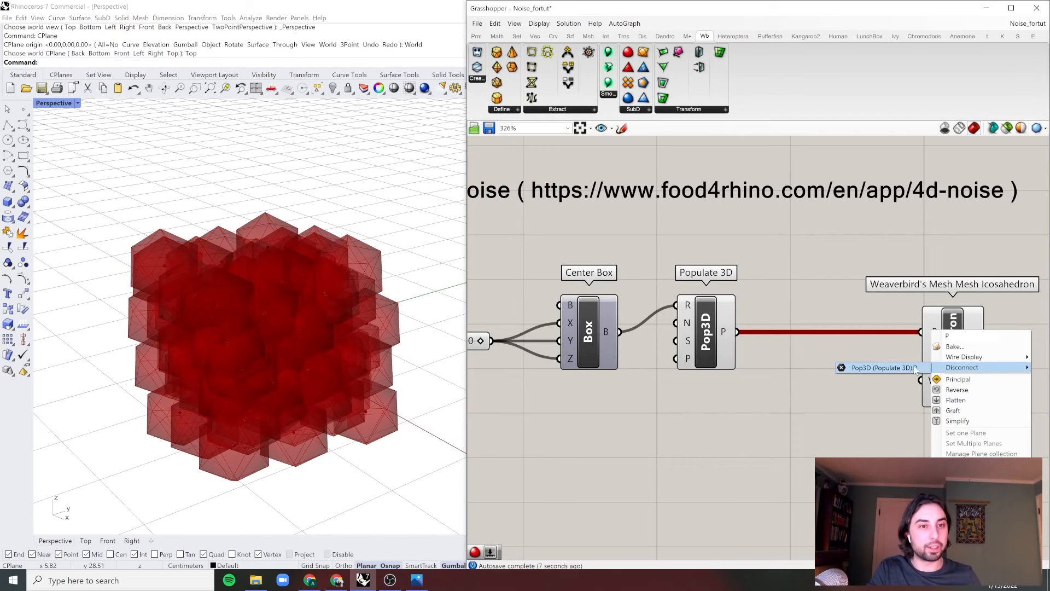
left_click(881, 368)
Move the icosahedron component lower and place a Mesh Sphere component below it
left_click_drag(938, 361, 895, 427)
left_click(774, 430)
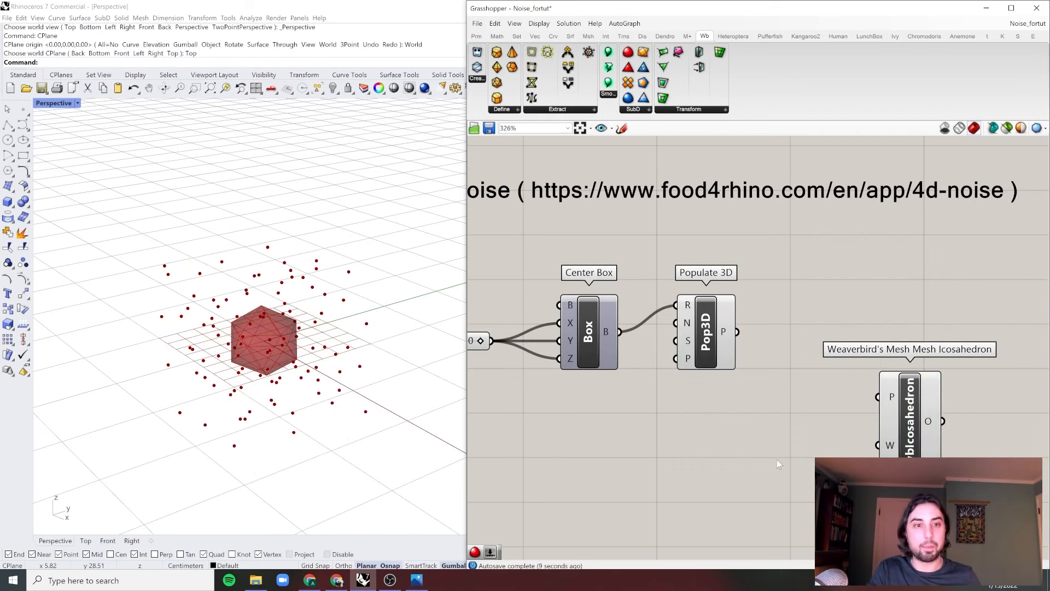
double_click(778, 464)
type("mesh")
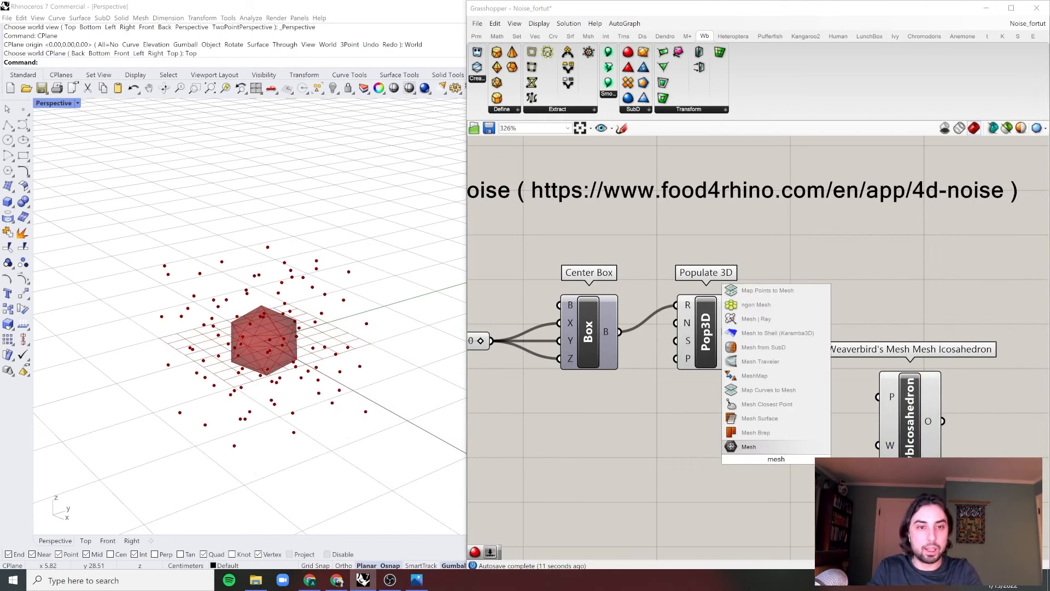
type(" s")
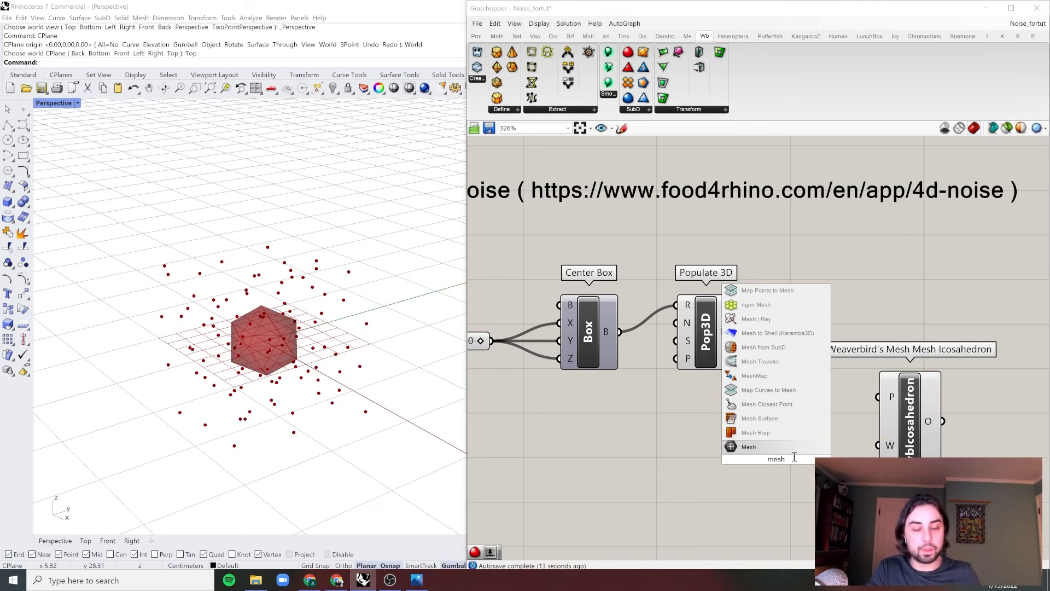
type("ph")
key("Up")
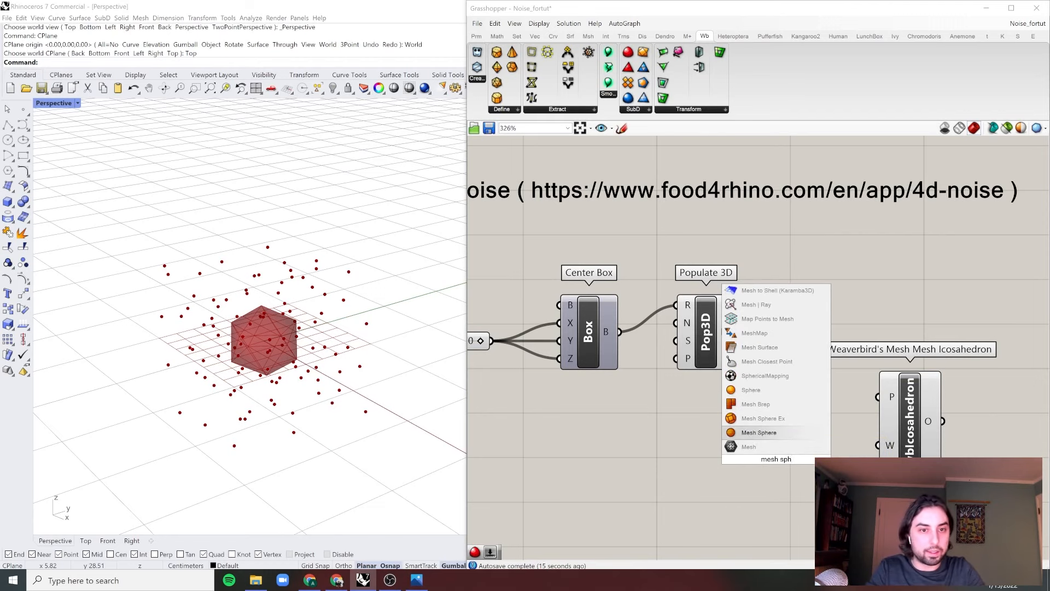
key("Return")
left_click_drag(765, 437, 876, 451)
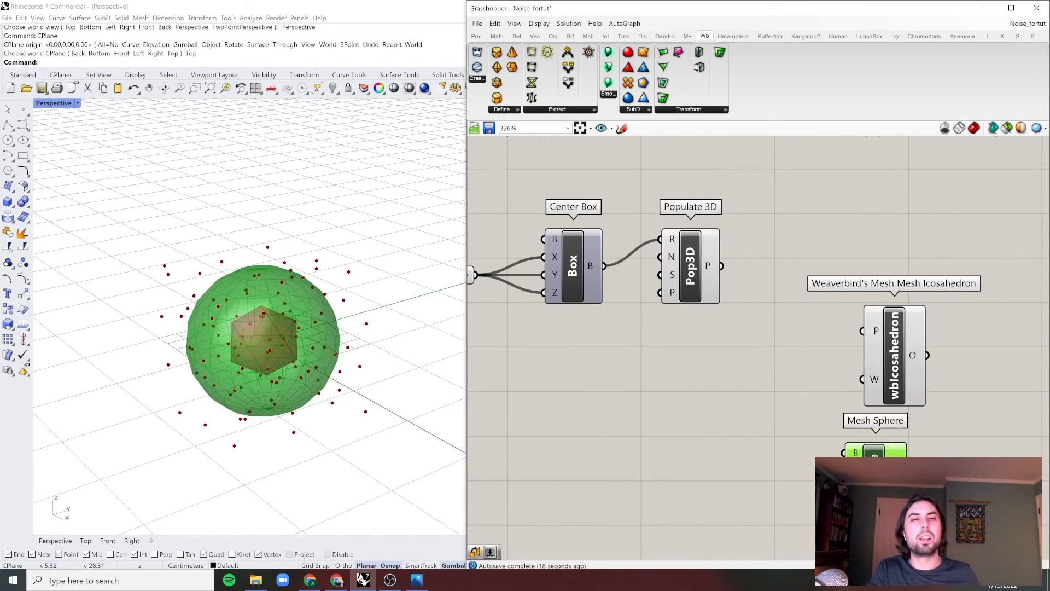
Limit the preview to selected components and examine the Mesh Sphere's faces and poles from several angles
left_click(1007, 128)
scroll(283, 335, "up", 3)
right_click_drag(288, 323, 372, 277)
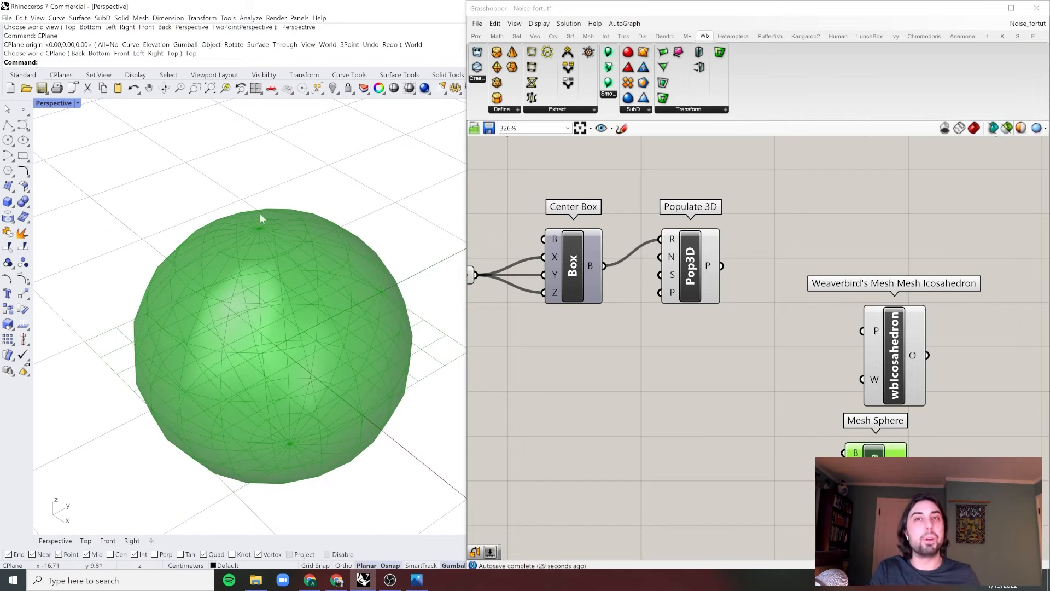
right_click_drag(263, 245, 390, 368)
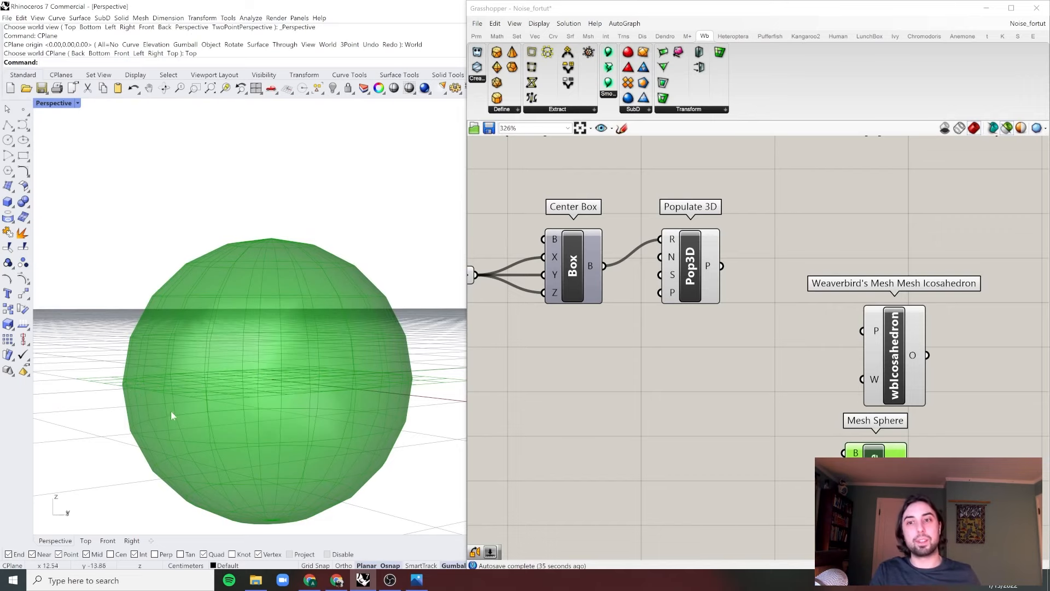
right_click_drag(170, 412, 305, 444)
scroll(305, 444, "down", 10)
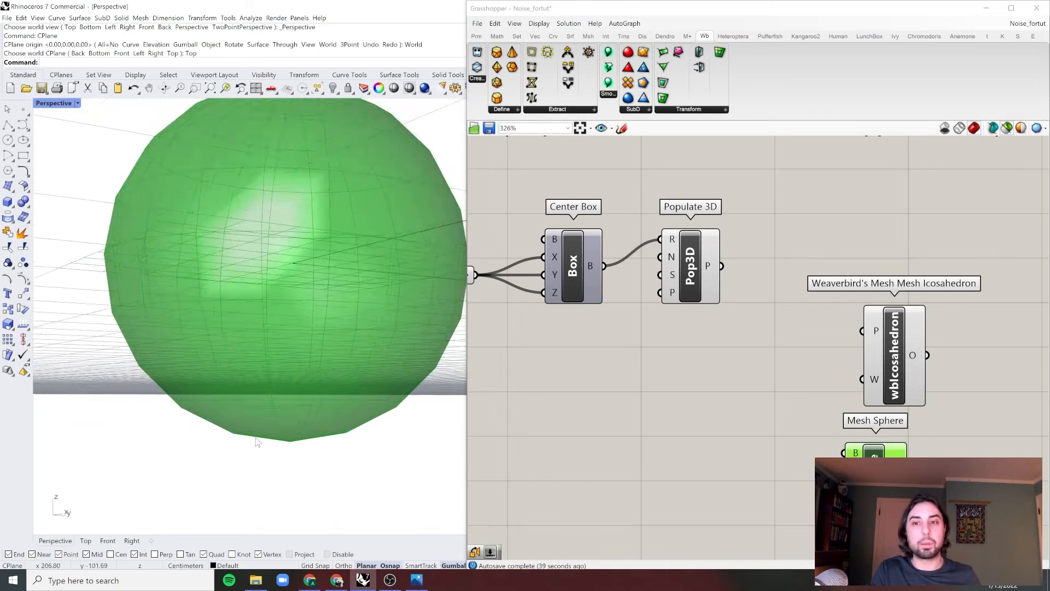
right_click_drag(300, 401, 305, 365)
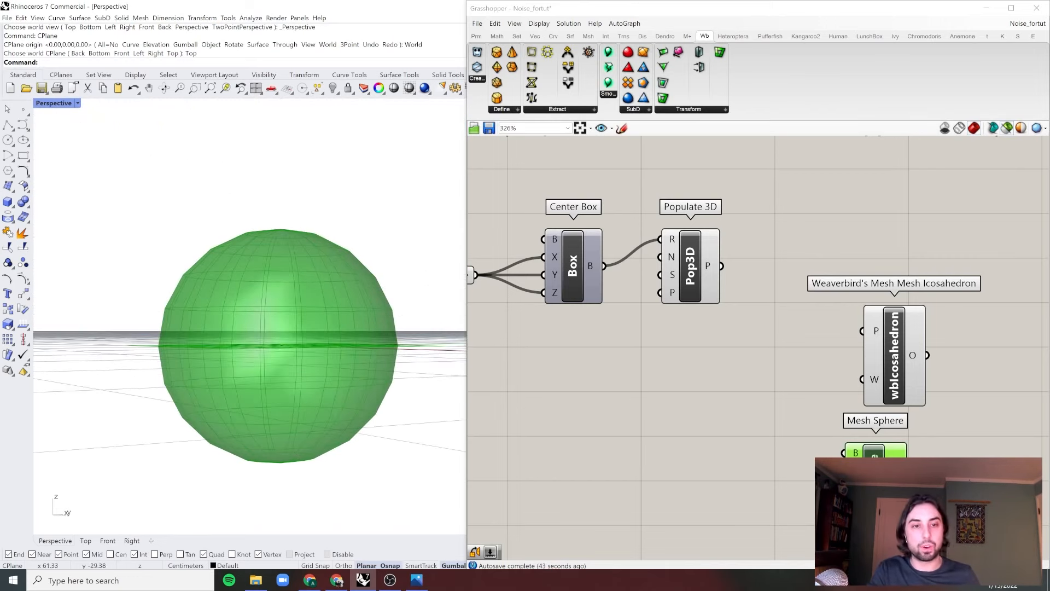
Align the icosahedron component directly above the Mesh Sphere component and deselect it
left_click_drag(895, 355, 877, 369)
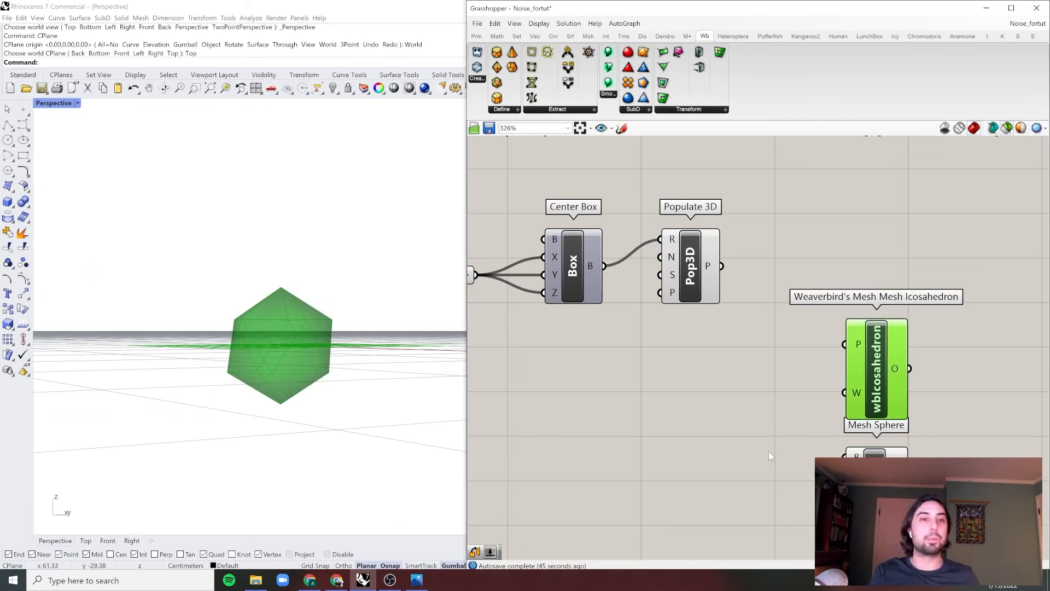
left_click(768, 452)
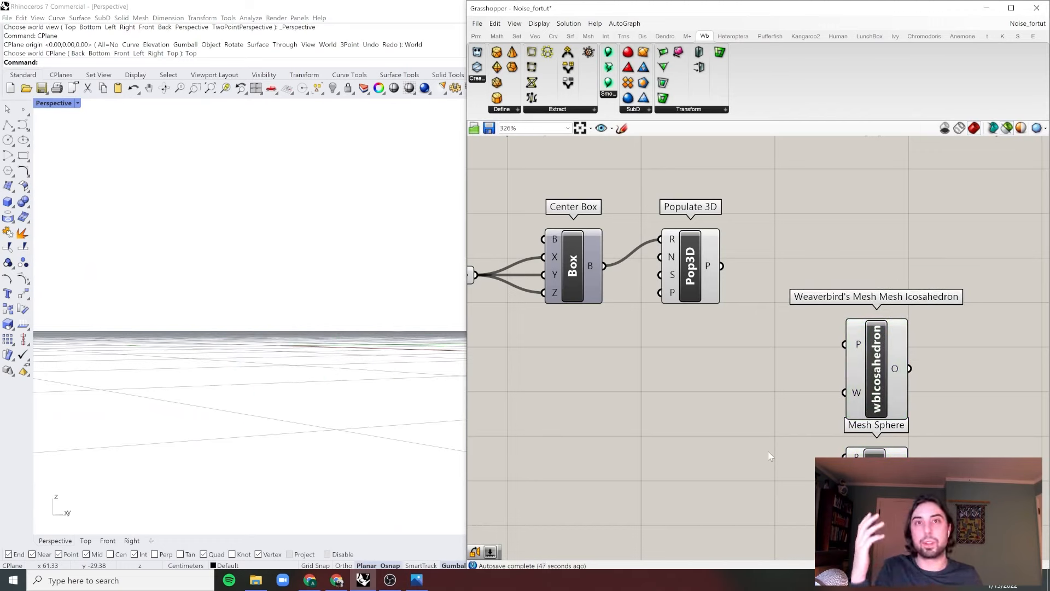
Compare the preview of the Mesh Sphere with that of the Weaverbird icosahedron in the perspective view
left_click(875, 471)
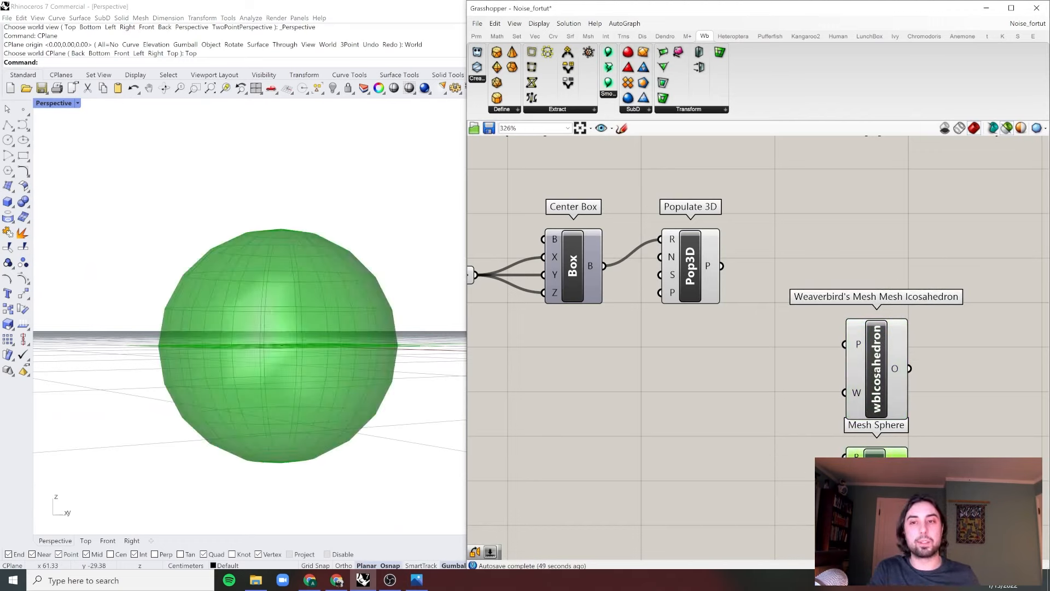
right_click_drag(274, 222, 296, 242, "shift")
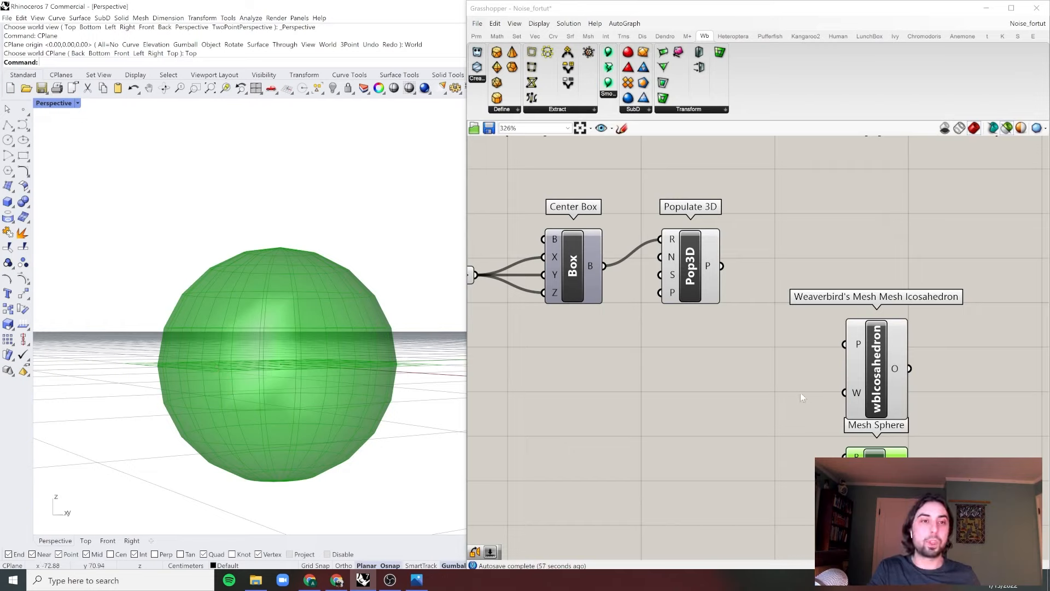
left_click(871, 388)
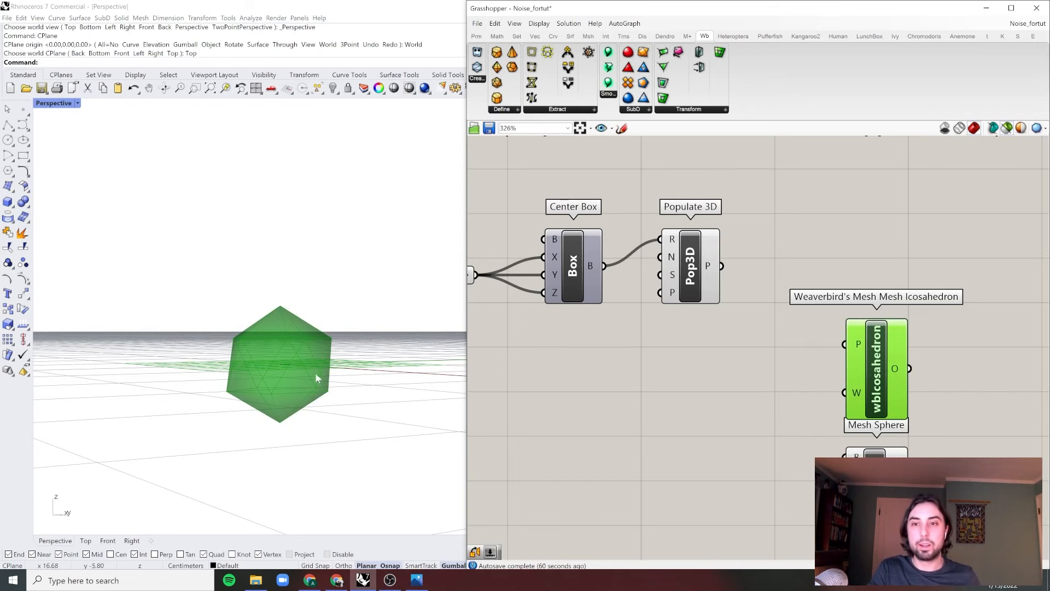
right_click_drag(317, 375, 333, 383)
Add a Weaverbird Catmull-Clark Subdivision fed by the icosahedron output, with its L (level) input set to 2
right_click_drag(952, 375, 802, 360)
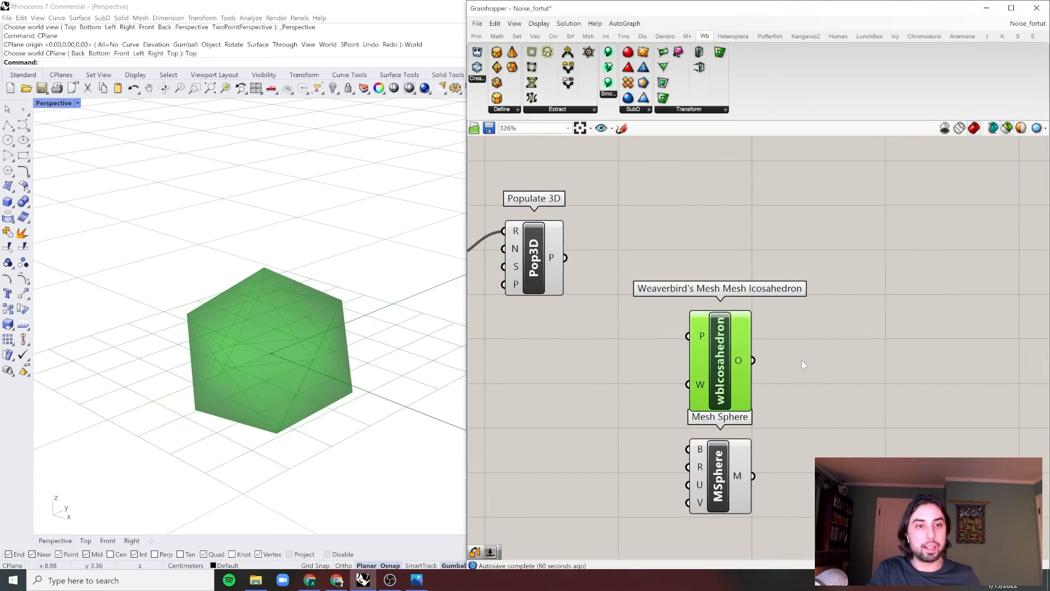
double_click(802, 360)
type("cat")
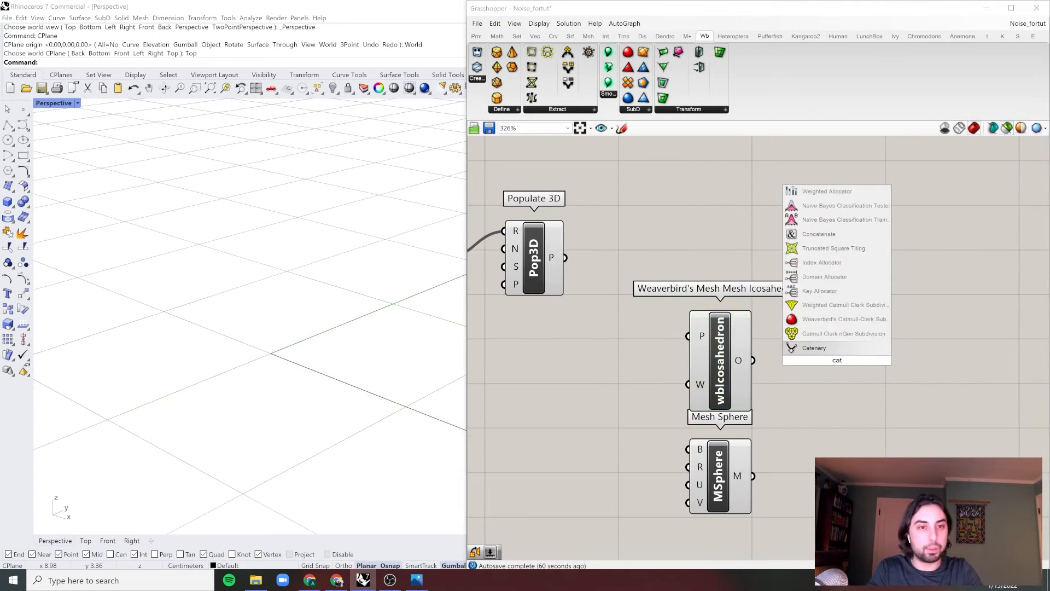
left_click(845, 319)
left_click_drag(754, 360, 805, 327)
right_click(815, 358)
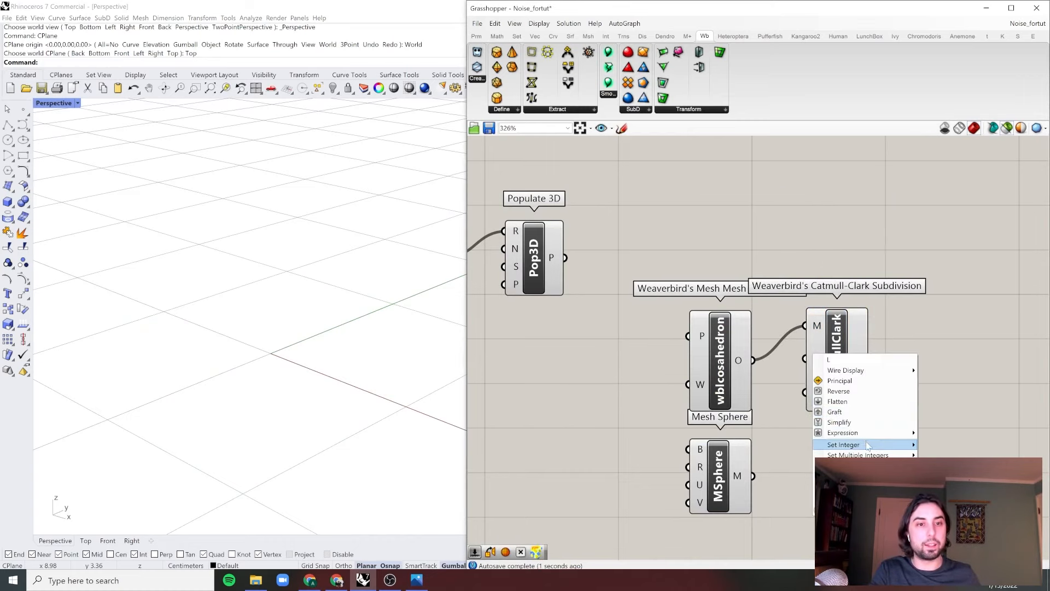
mouse_move(869, 446)
type("2")
key("Return")
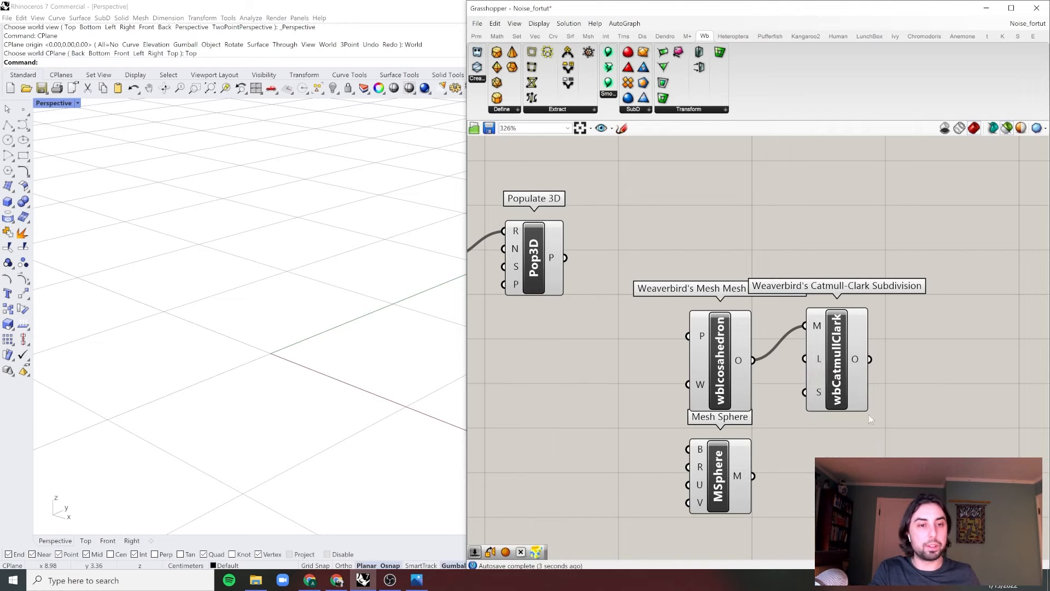
Preview the Catmull-Clark result and examine its mesh faces up close from several angles
left_click(815, 389)
scroll(291, 406, "up", 6)
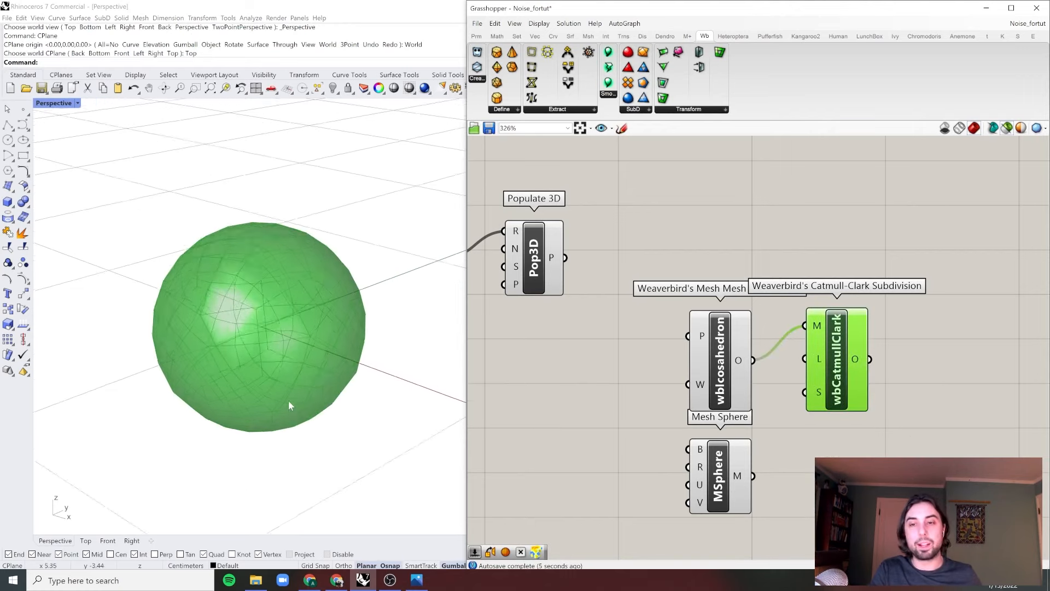
right_click_drag(291, 405, 317, 382)
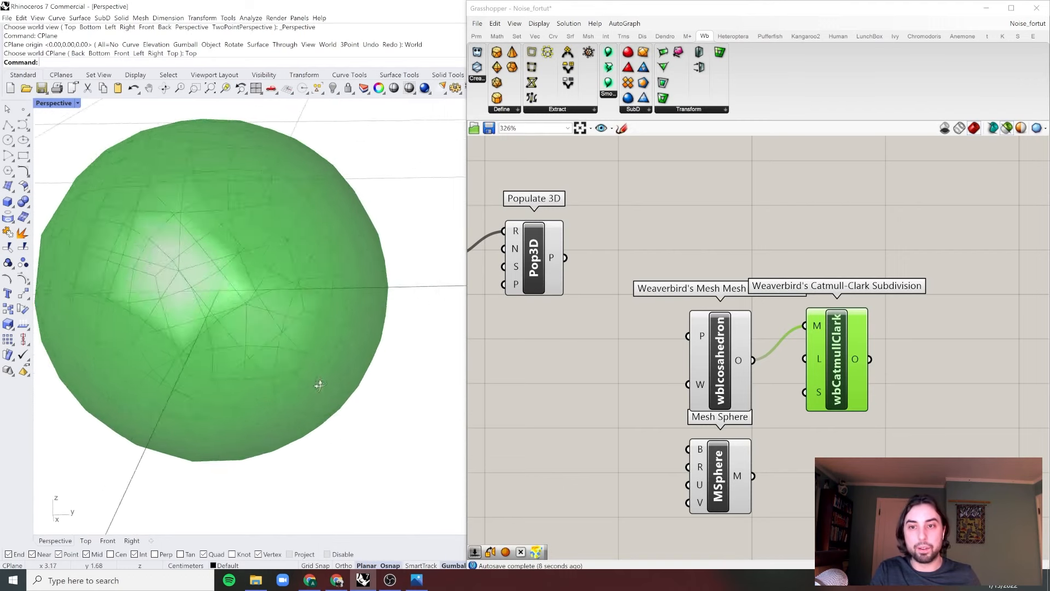
scroll(328, 399, "down", 3)
right_click_drag(345, 417, 353, 265)
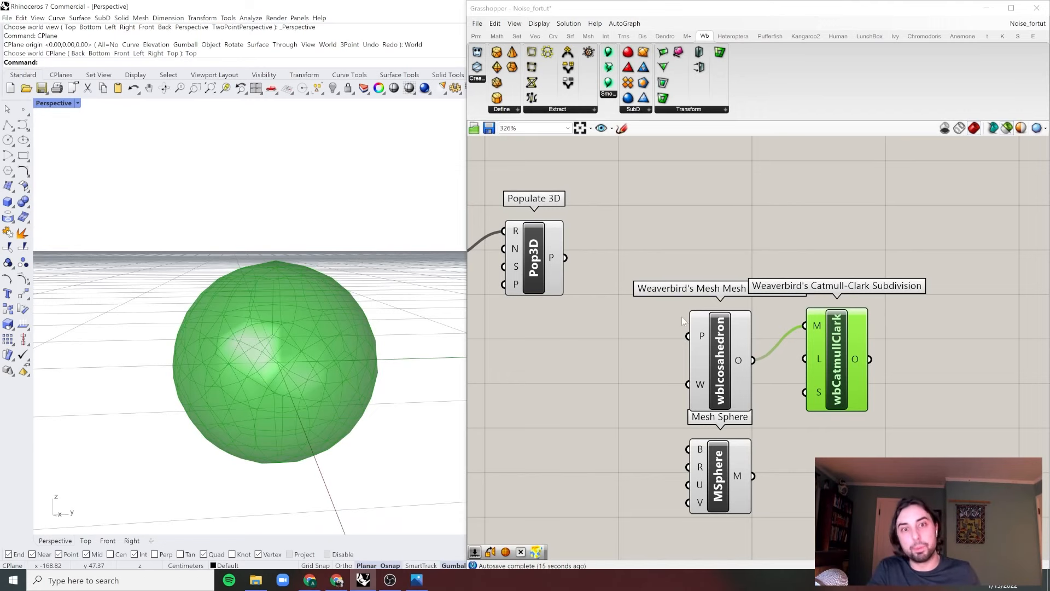
Delete the Mesh Sphere component and turn the preview back on for all components instead of selected ones only
scroll(736, 326, "down", 3)
right_click_drag(737, 326, 796, 342)
left_click_drag(910, 334, 774, 385)
left_click(933, 359)
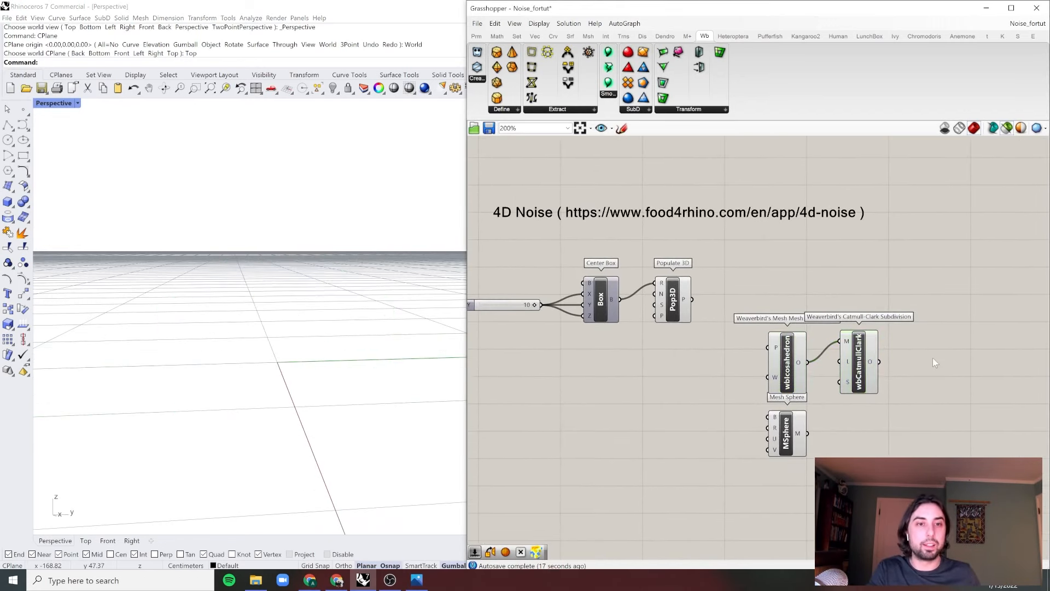
left_click_drag(932, 347, 736, 389)
left_click(787, 432)
key("Delete")
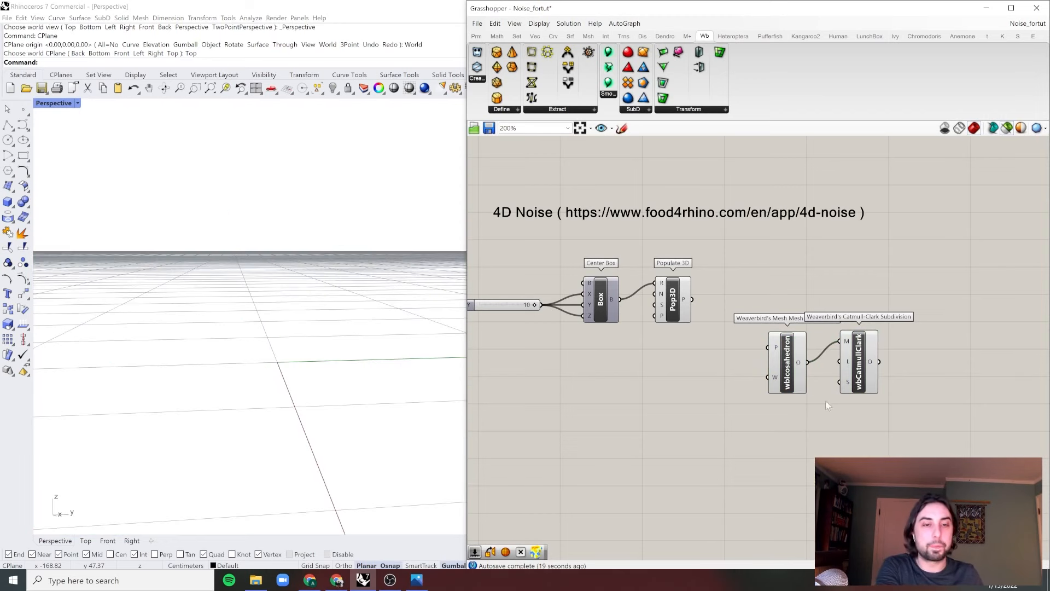
left_click(1007, 128)
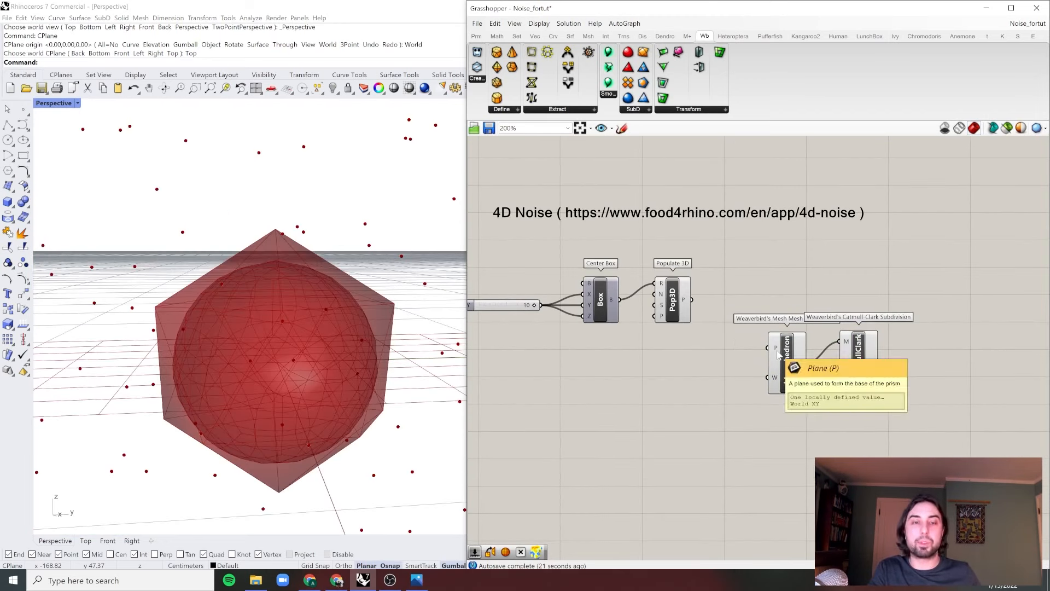
Add a number slider with the value 0.6 and connect it to the icosahedron's W input
left_click_drag(915, 375, 768, 405)
scroll(768, 404, "up", 2)
left_click(733, 385)
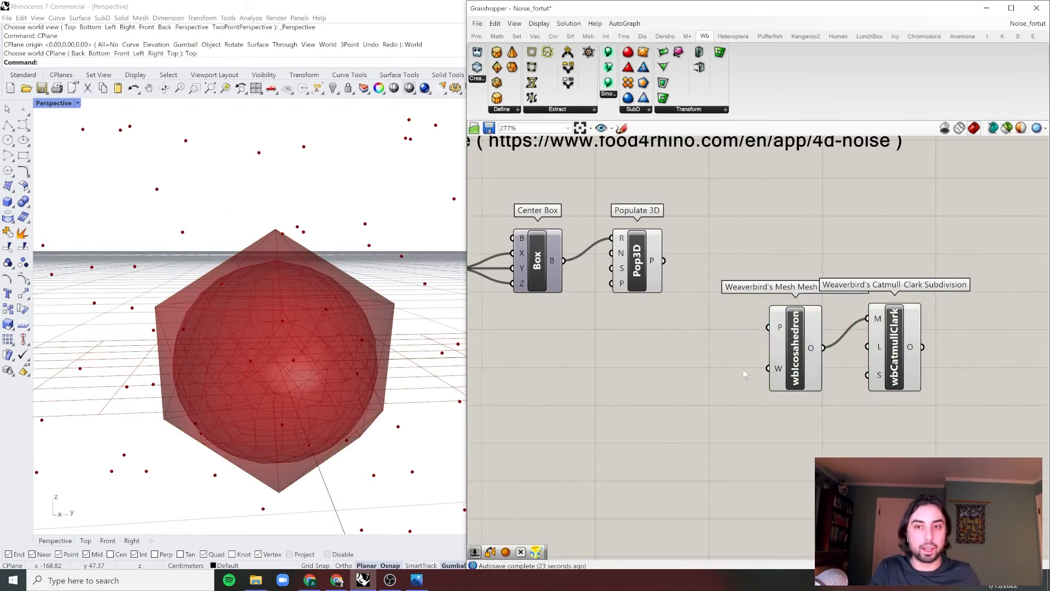
double_click(627, 416)
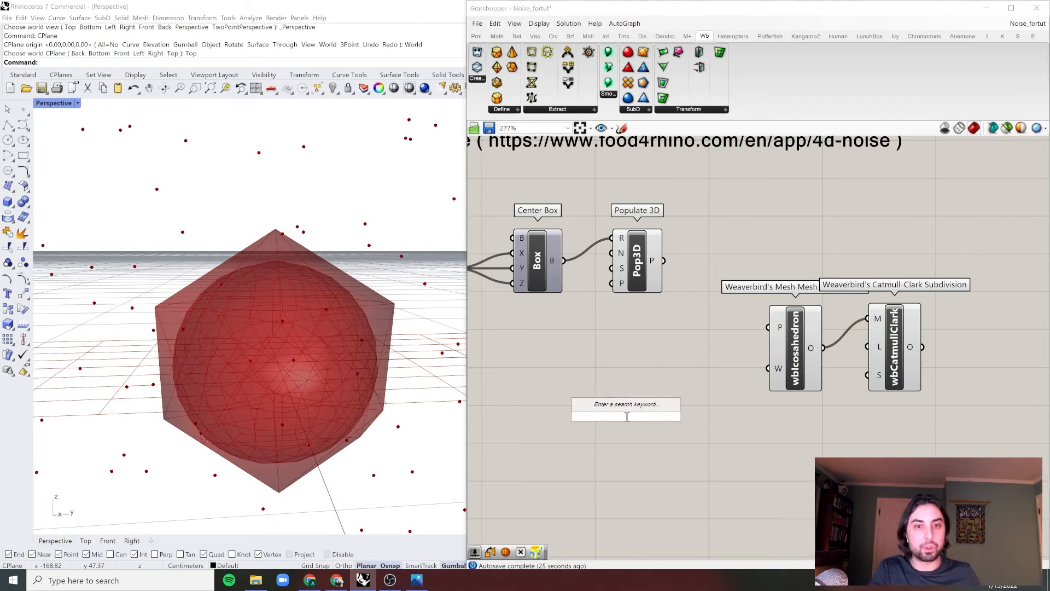
type("0.6")
key("Return")
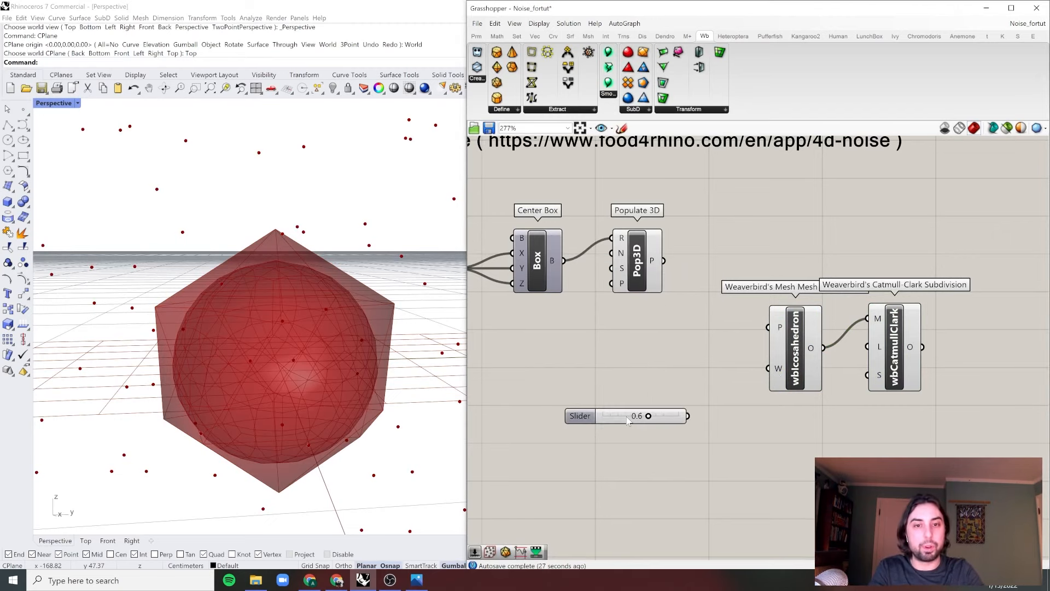
left_click_drag(688, 416, 768, 368)
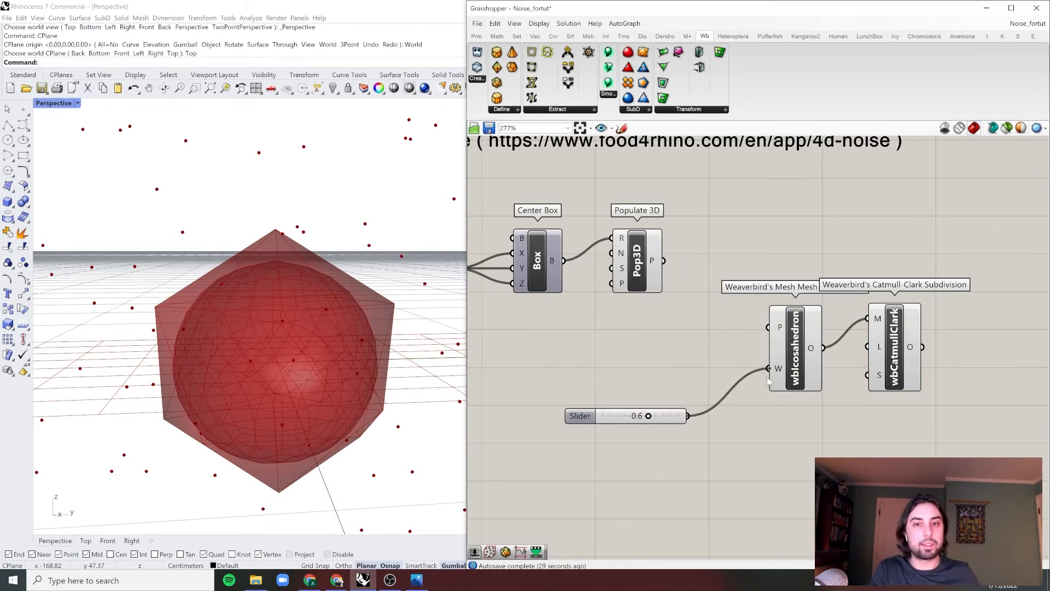
Move the radius slider, icosahedron and Catmull-Clark components together, farther away from Populate 3D
right_click_drag(768, 368, 710, 390)
left_click(589, 437)
left_click_drag(580, 445, 629, 411)
scroll(629, 412, "down", 1)
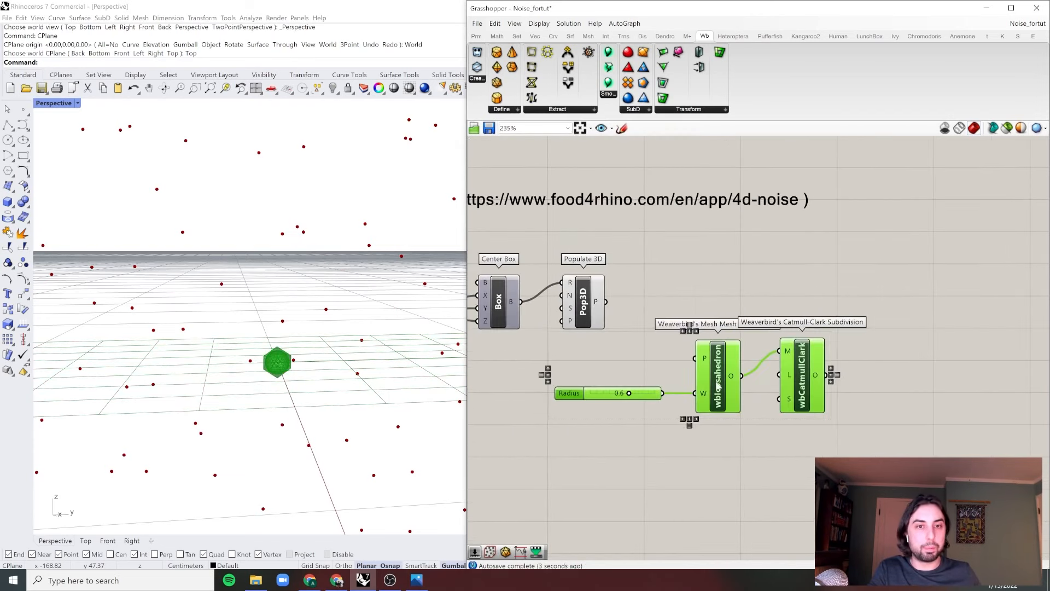
left_click_drag(718, 385, 864, 339)
left_click(821, 297)
scroll(847, 310, "up", 1)
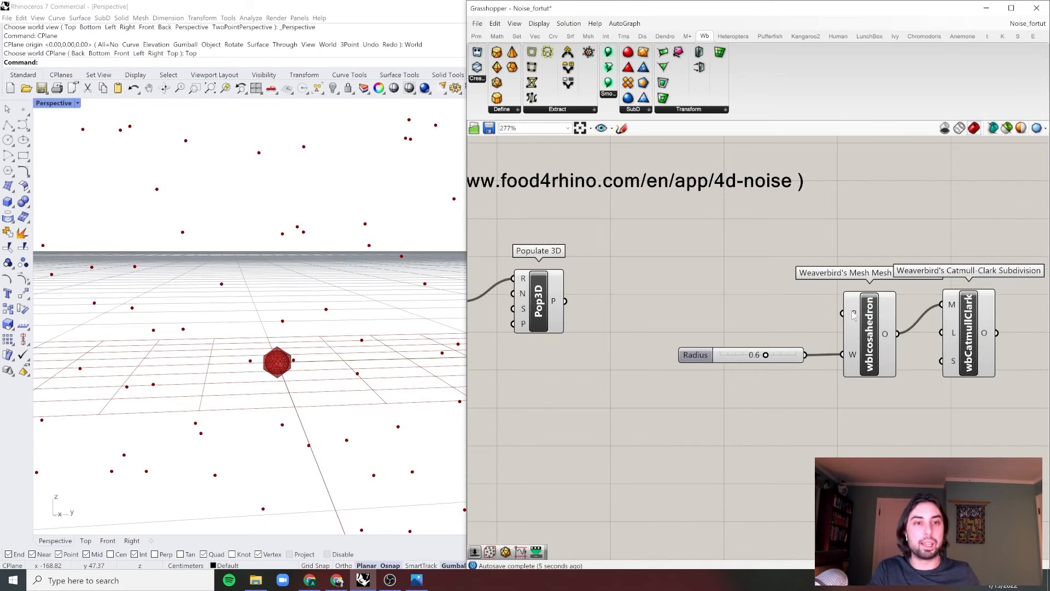
Connect the Populate 3D points to the icosahedron's P input and shift the slider and both Weaverbird components farther along
right_click_drag(543, 298, 654, 290)
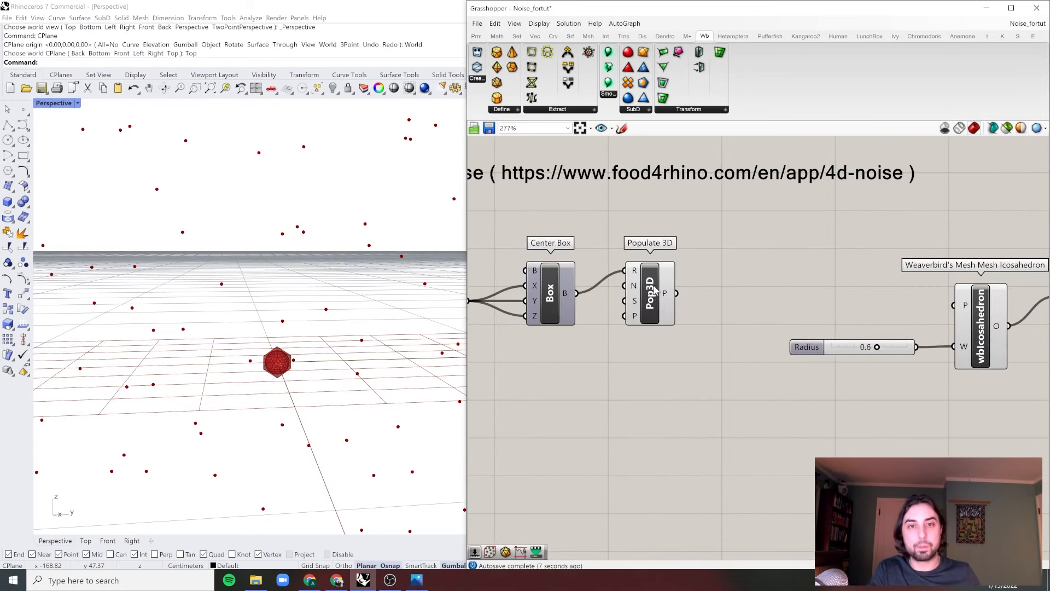
left_click_drag(654, 290, 952, 304)
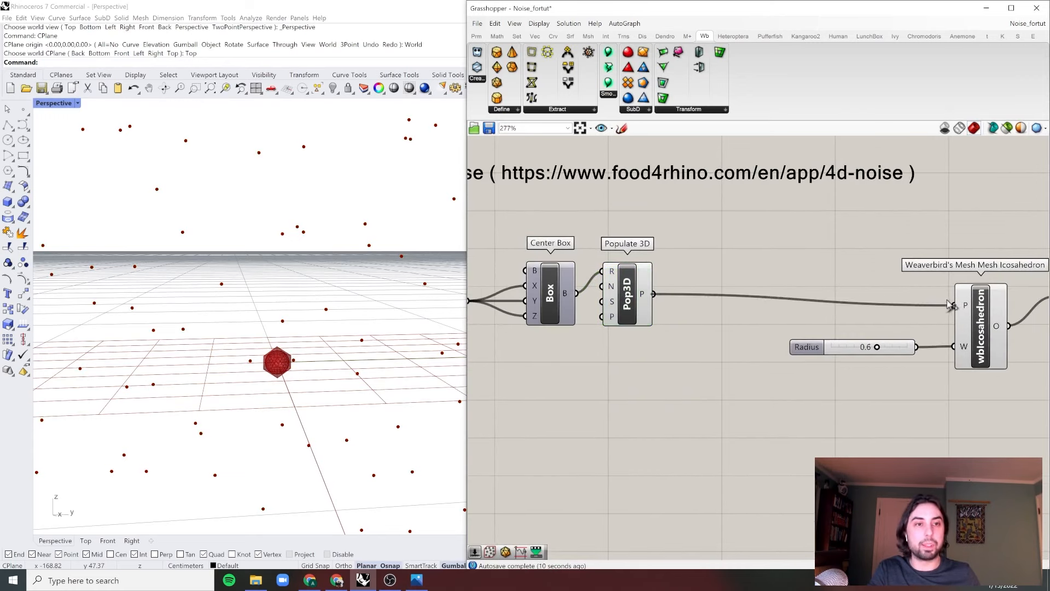
right_click_drag(951, 305, 710, 305)
left_click_drag(894, 223, 648, 367)
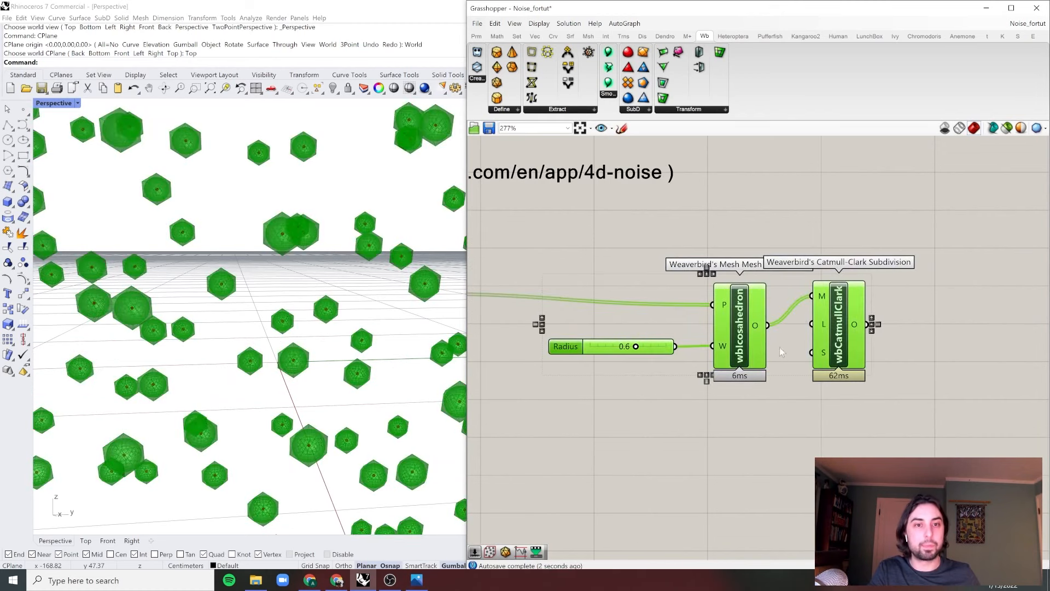
left_click_drag(831, 346, 893, 330)
scroll(894, 329, "down", 3)
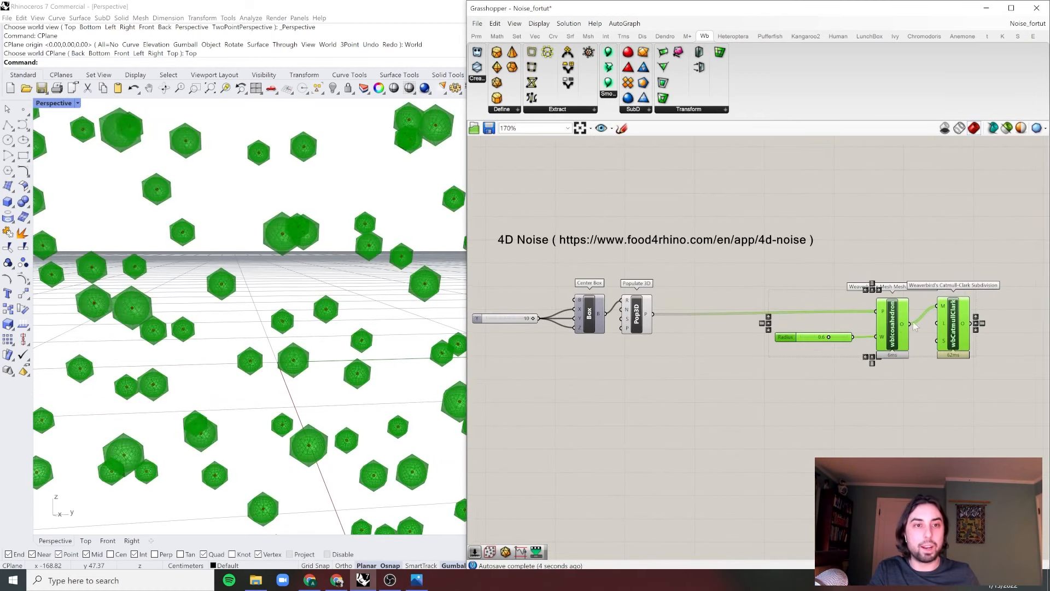
left_click(777, 270)
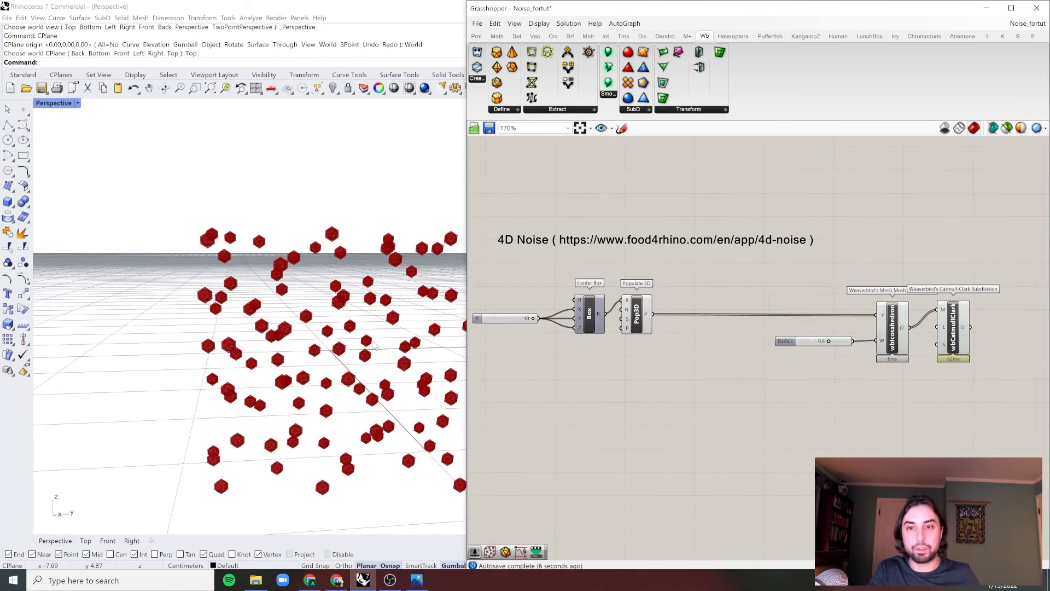
Hide the icosahedron component's preview so that only the subdivided meshes are drawn
left_click(887, 327)
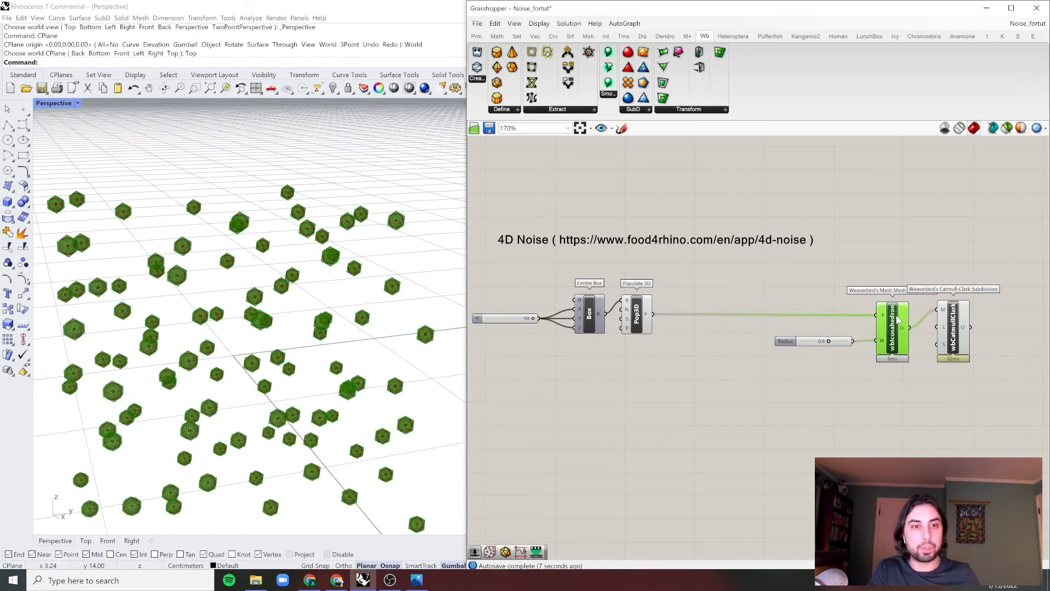
right_click(896, 315)
left_click(956, 331)
left_click(767, 265)
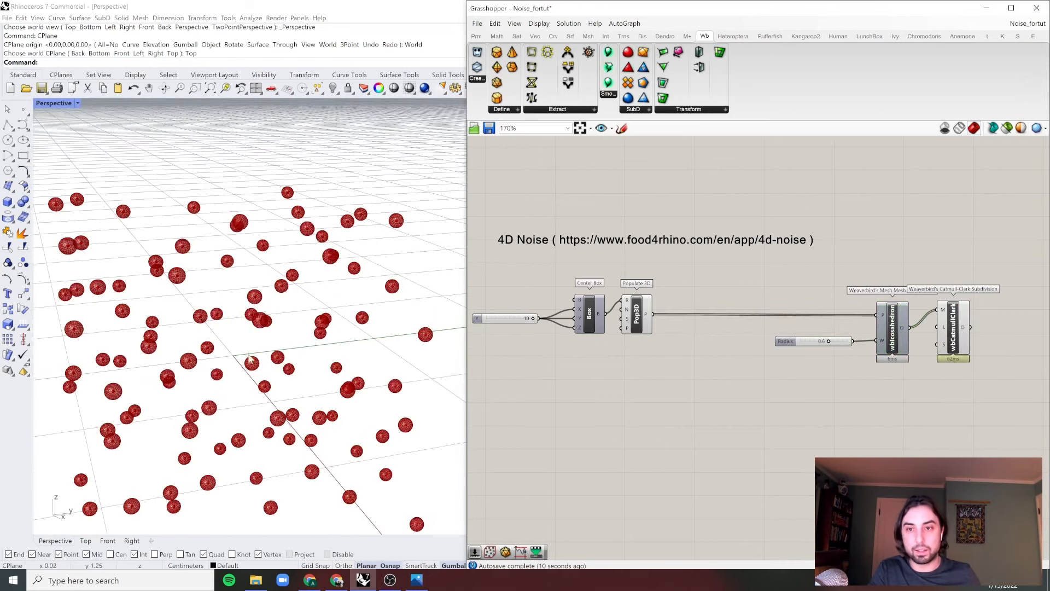
Examine the scattered spheres from another angle and highlight the Populate 3D points at their centres
right_click_drag(253, 361, 340, 328)
scroll(256, 332, "down", 2)
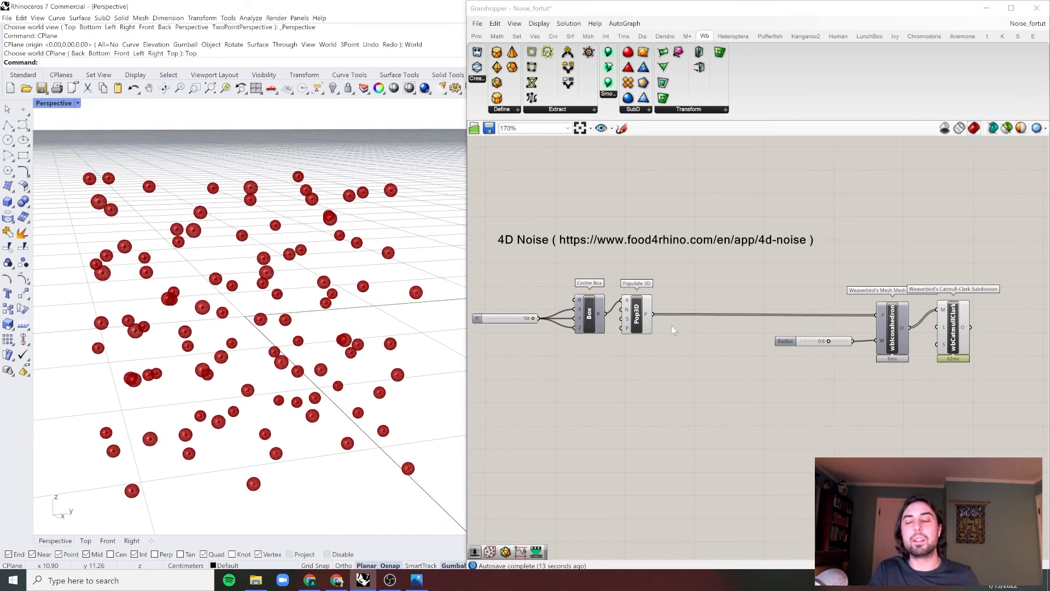
scroll(636, 320, "up", 2)
left_click(637, 317)
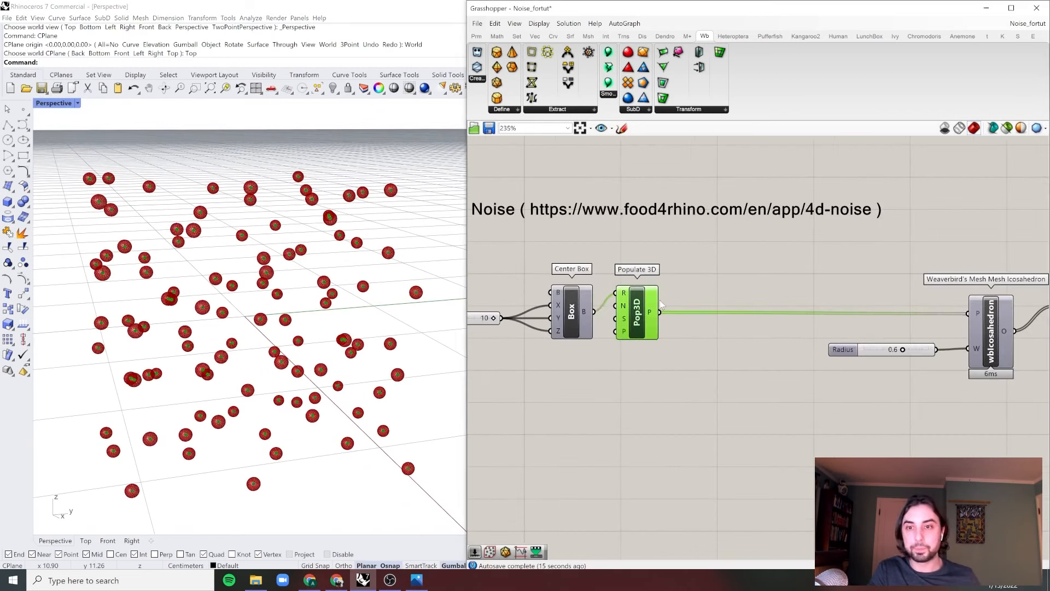
right_click(658, 302)
left_click(701, 299)
right_click_drag(864, 357, 777, 355)
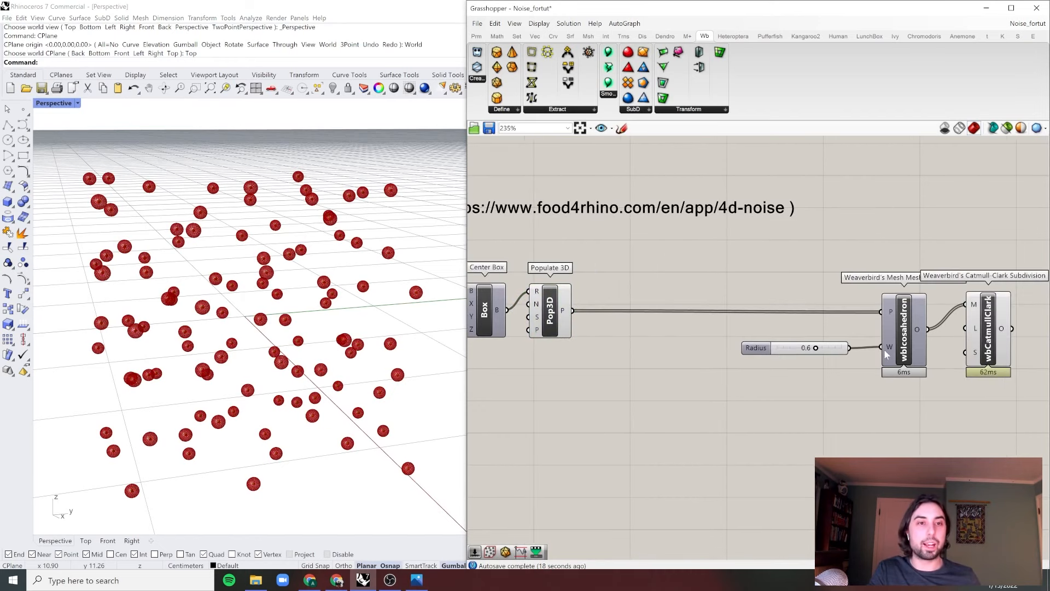
Add a SimplexNoise component below the point wire and connect the Populate 3D points to its Pt input
double_click(682, 430)
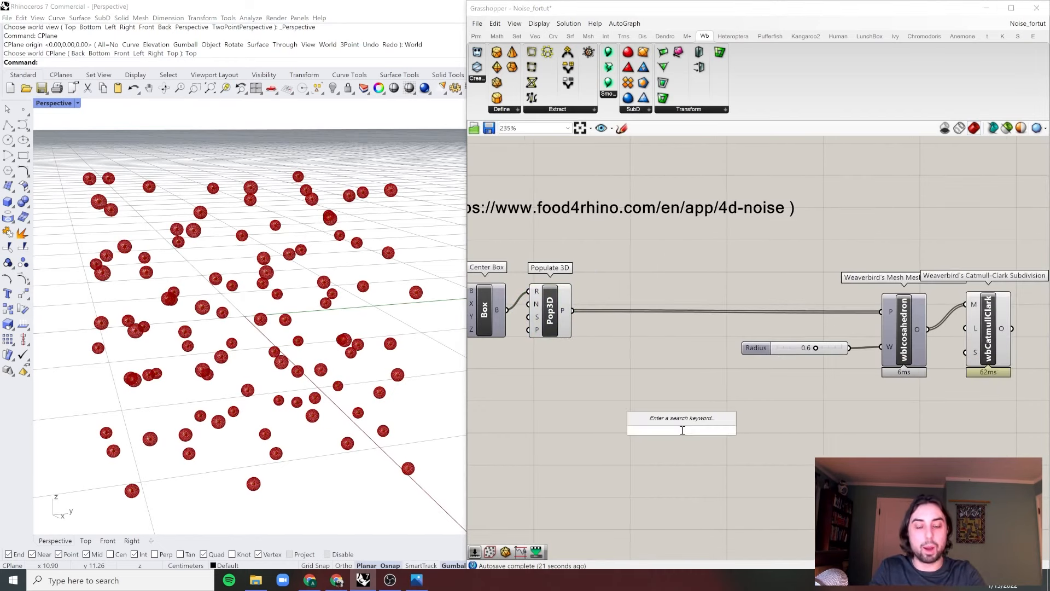
type("simpl")
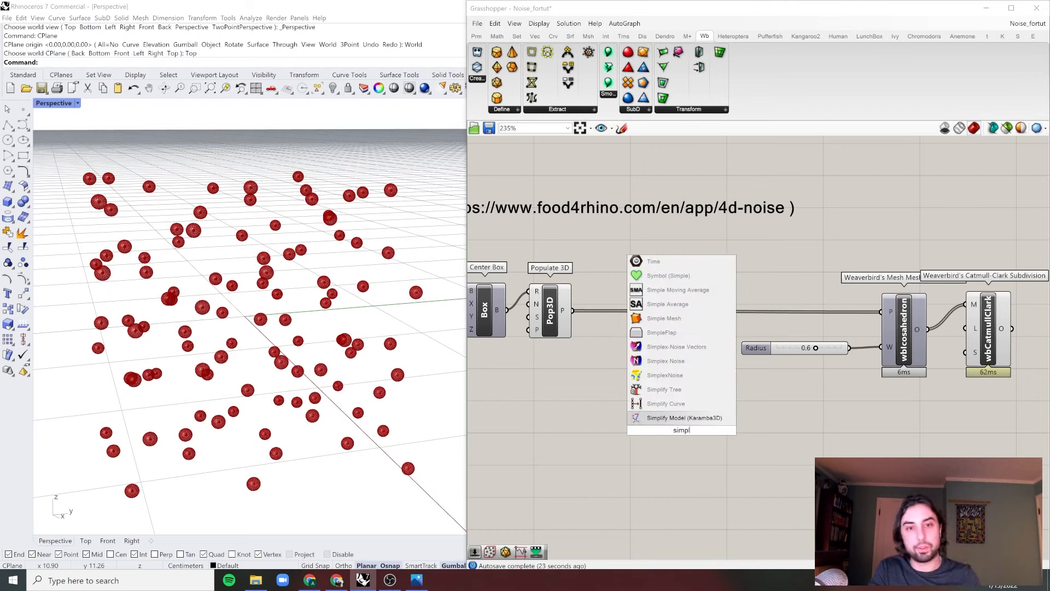
key("Up")
key("Up")
key("Up")
key("Return")
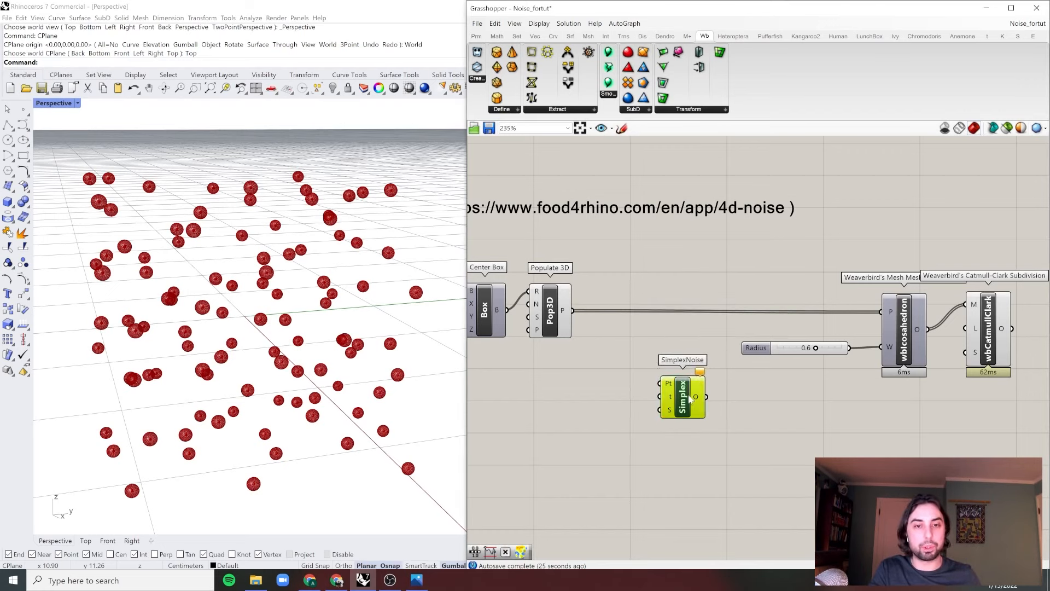
left_click(601, 331)
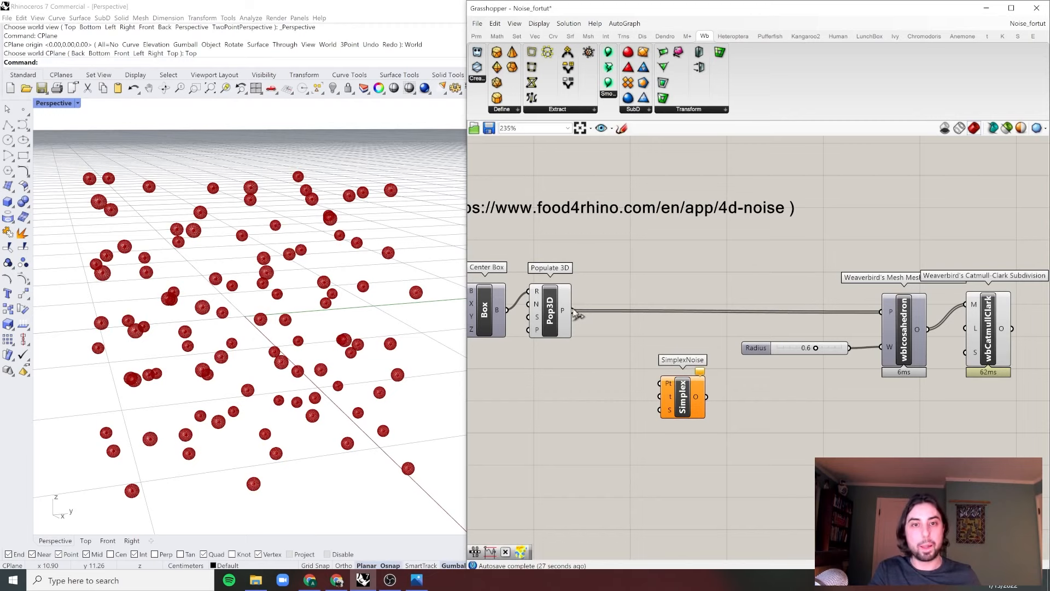
left_click_drag(574, 311, 660, 383)
Add a PerlinNoise component below the SimplexNoise component
double_click(707, 458)
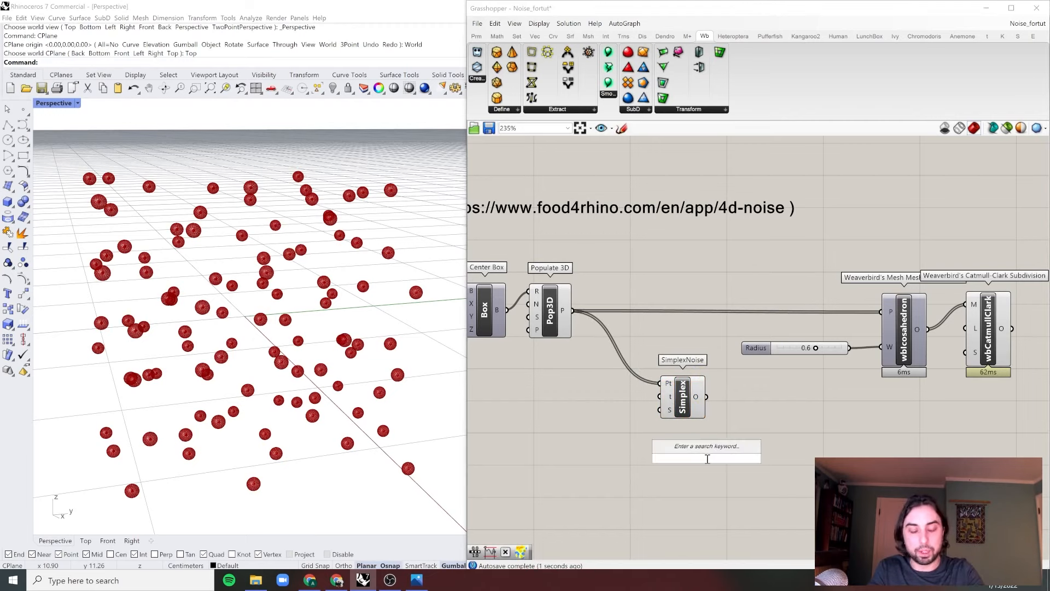
type("perl")
key("Return")
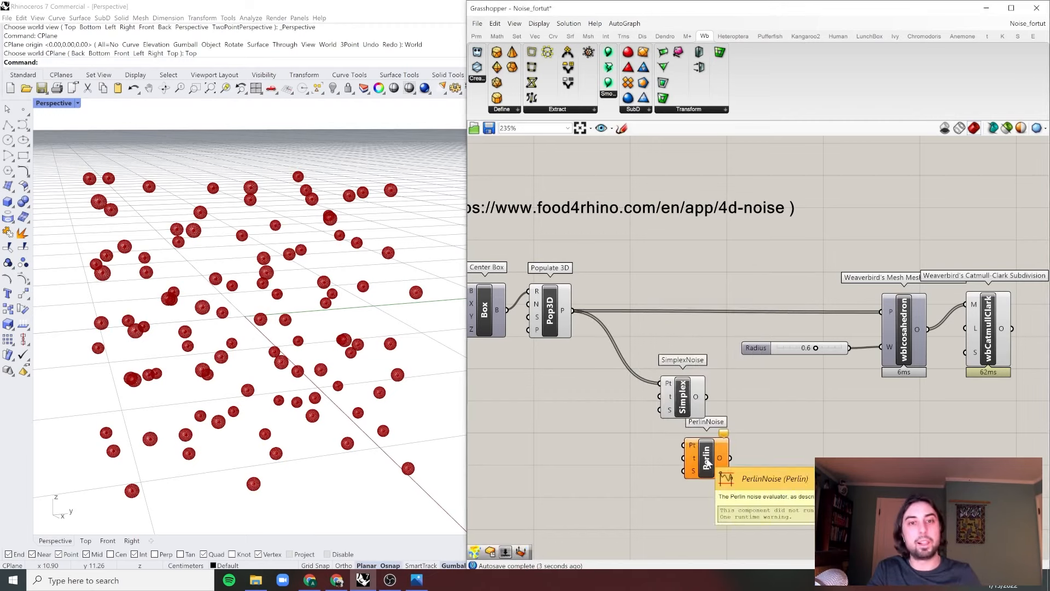
Stack the PerlinNoise component directly above SimplexNoise and move both lower, clear of the point wire
left_click_drag(690, 458, 656, 420)
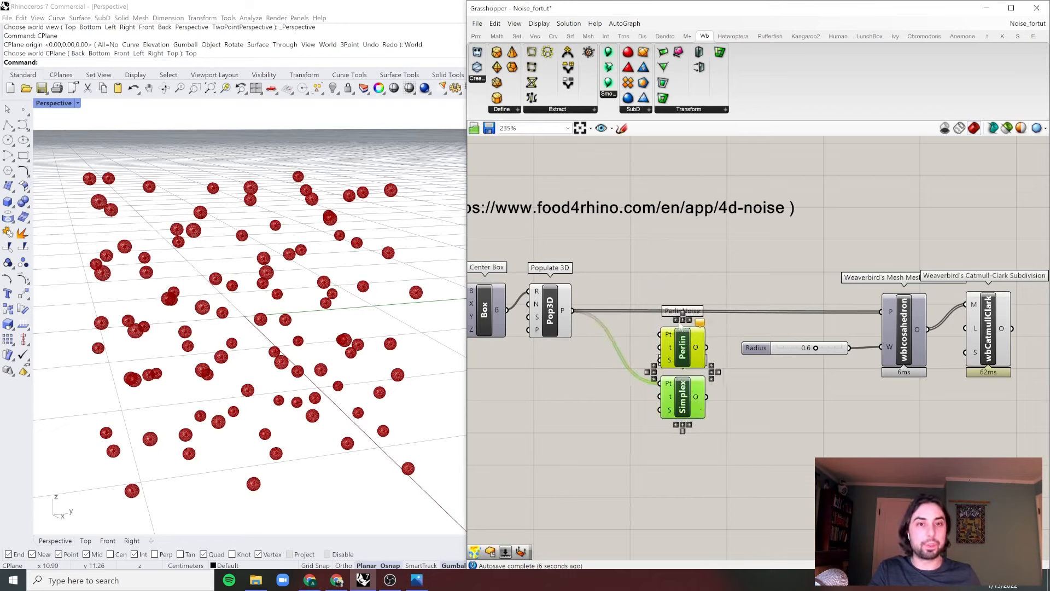
left_click_drag(680, 326, 683, 392)
left_click(797, 422)
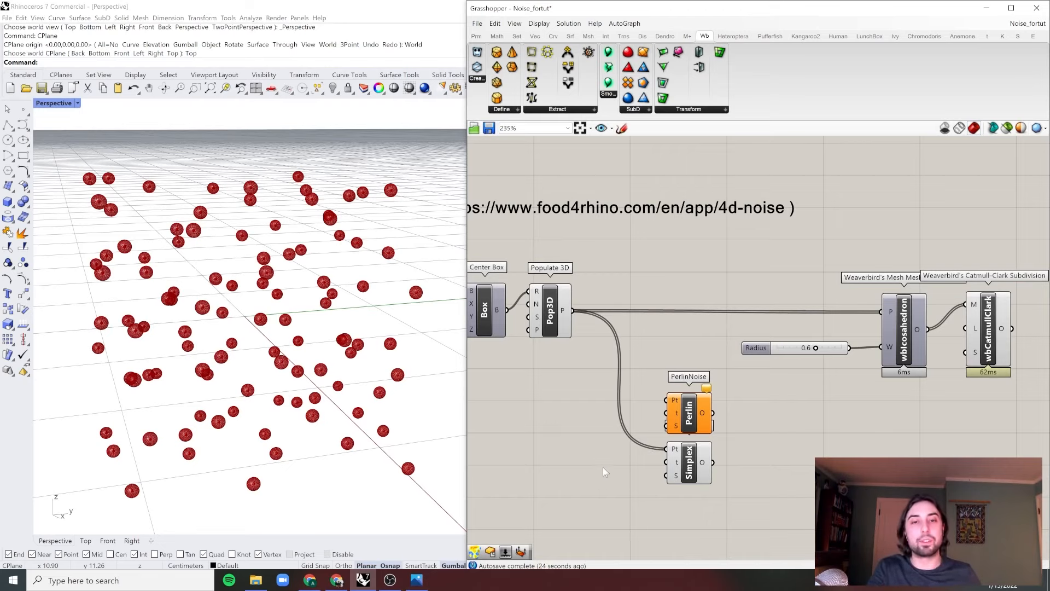
double_click(587, 458)
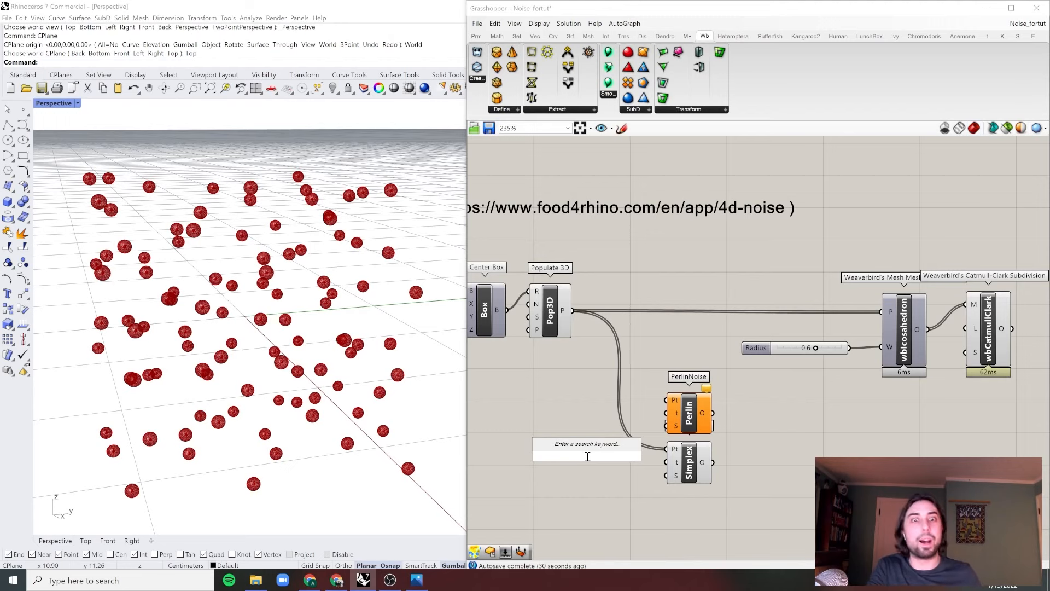
left_click(686, 471)
scroll(734, 461, "up", 1)
left_click(733, 461)
scroll(727, 458, "down", 1)
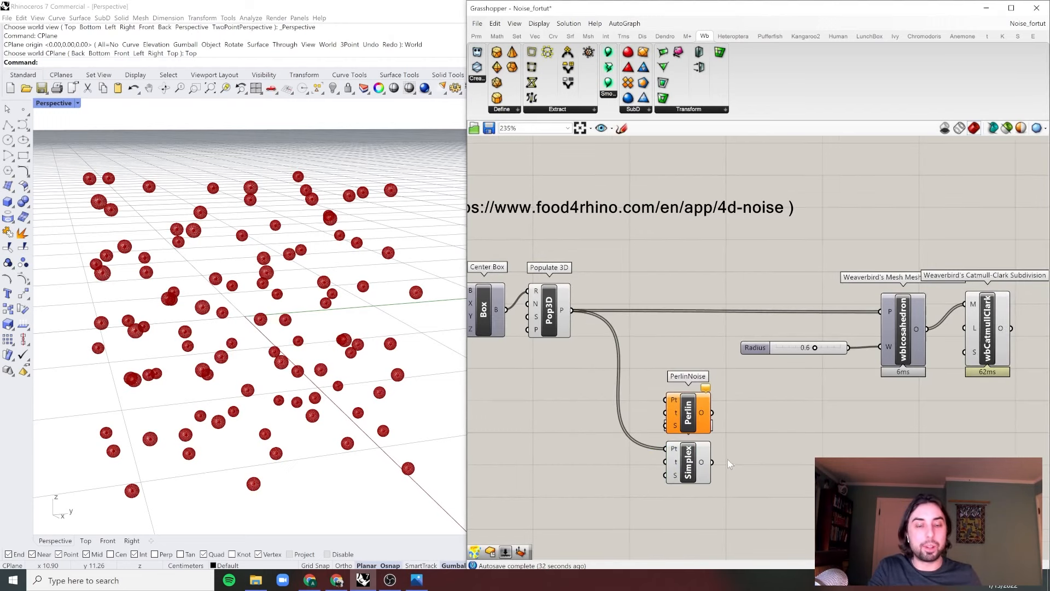
Add a number slider with two decimals and a value of 0.00 beside the SimplexNoise component
scroll(690, 451, "up", 1)
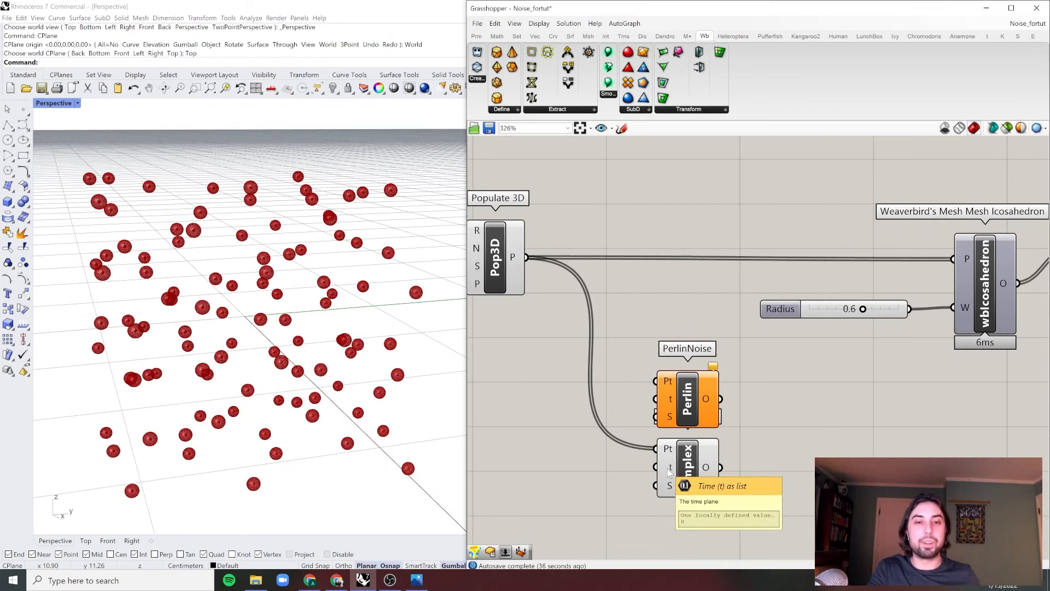
right_click_drag(668, 465, 662, 442)
double_click(543, 441)
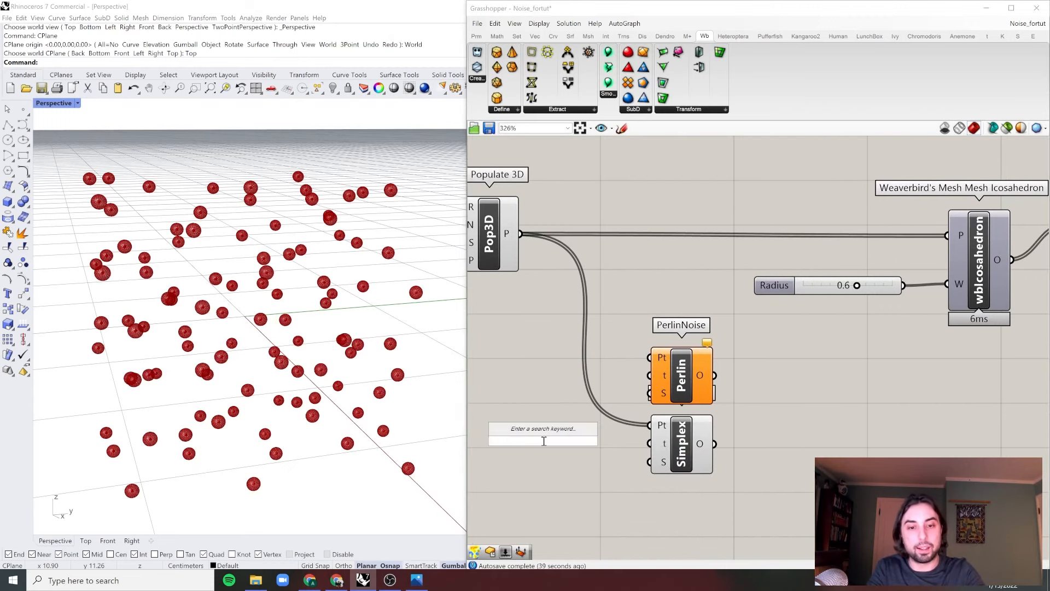
type("0/00")
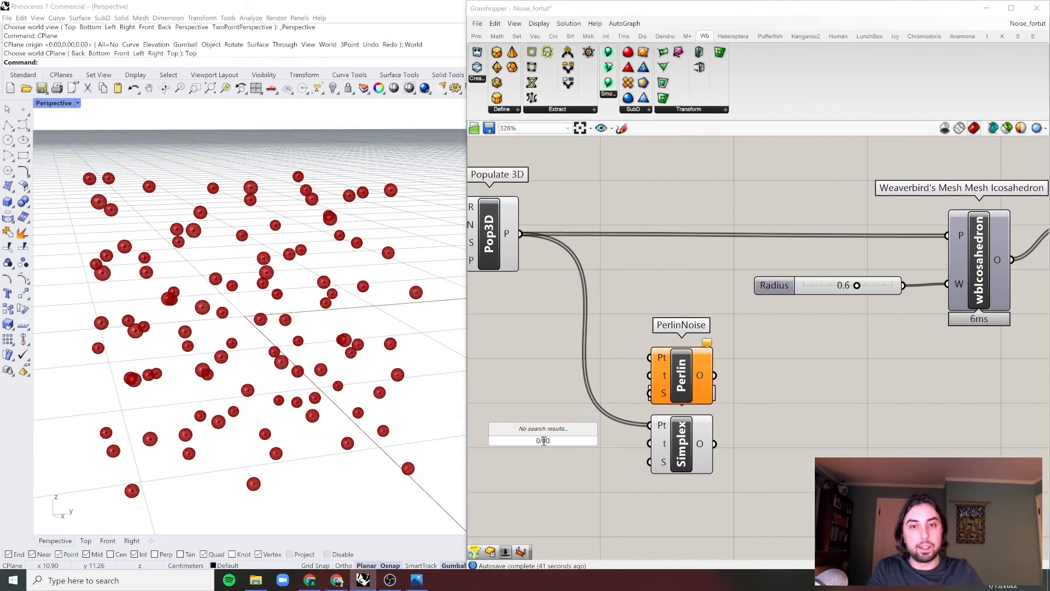
key("BackSpace")
key("BackSpace")
key("BackSpace")
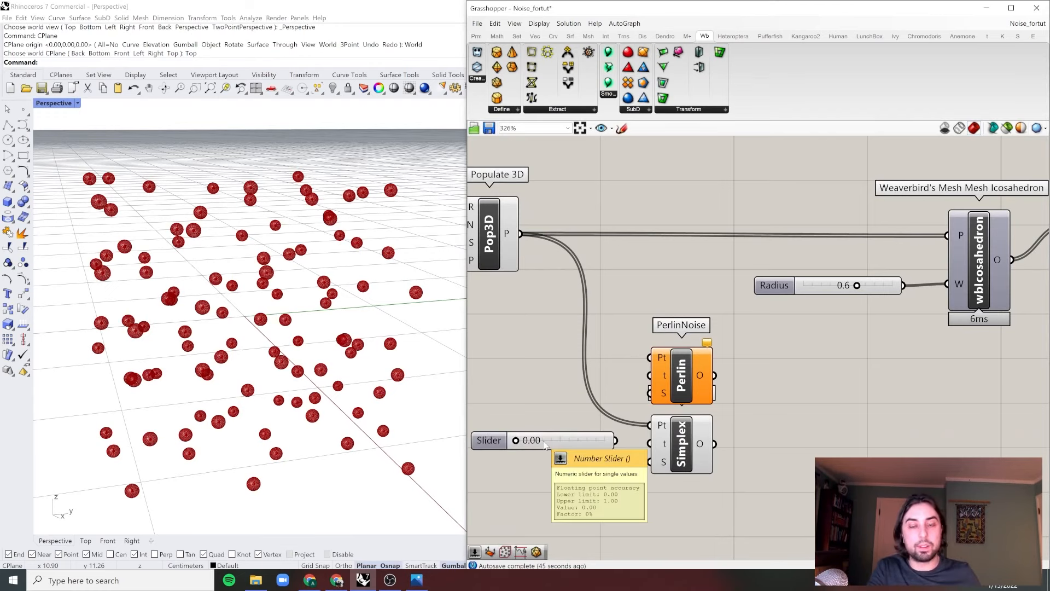
key("Return")
Connect the new slider to the SimplexNoise t input and set it to 0.57
mouse_move(520, 445)
left_mouse_down()
mouse_move(593, 442)
mouse_move(538, 446)
left_mouse_up()
left_click_drag(645, 452, 649, 444)
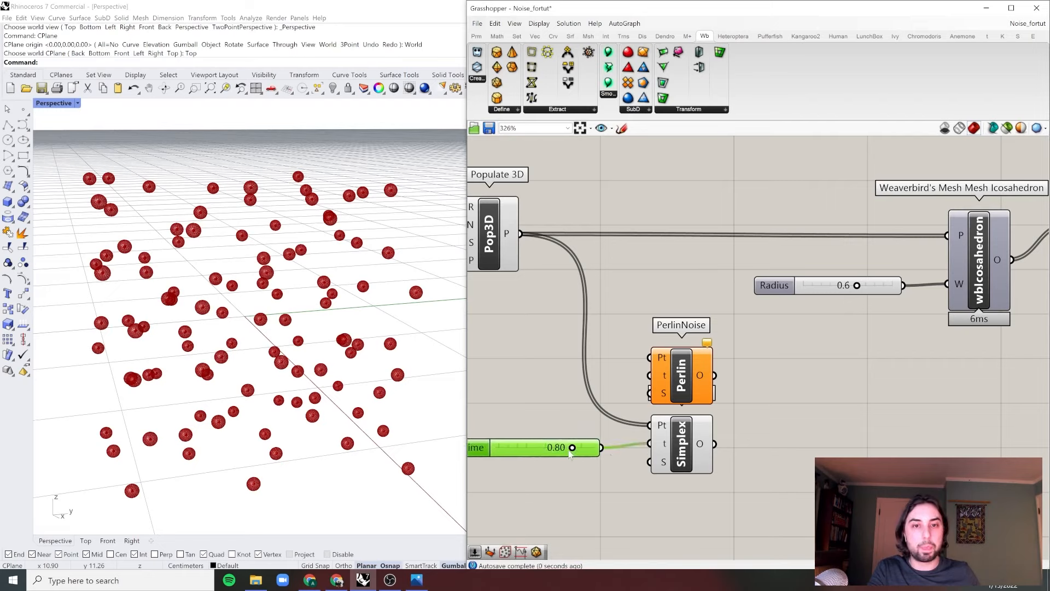
left_click_drag(576, 445, 553, 443)
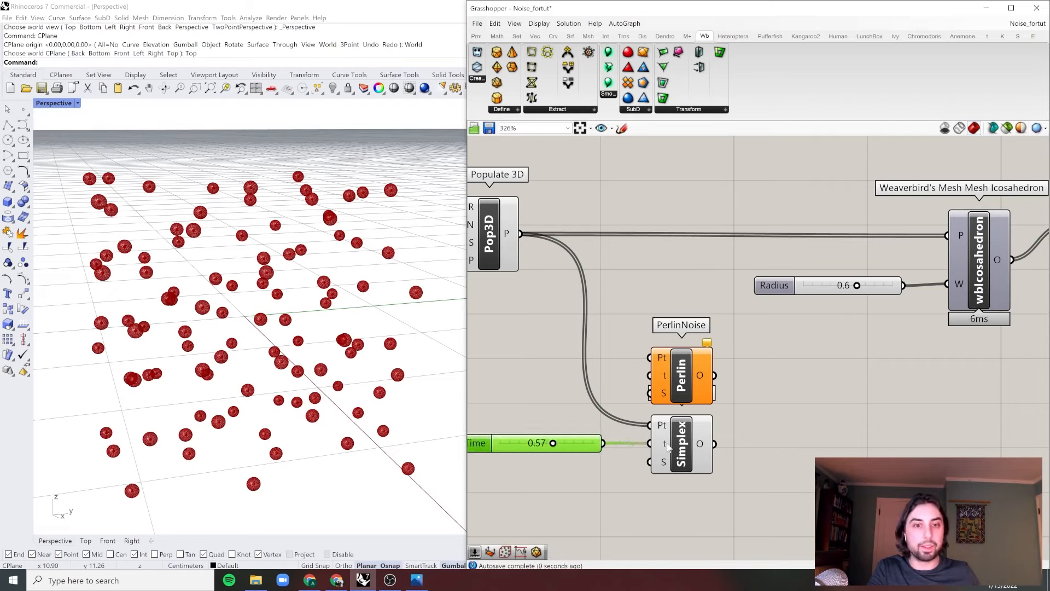
left_click(693, 442)
left_click(863, 409)
Add a panel, connect the SimplexNoise output to it, and make it taller to show more values
right_click_drag(863, 409, 830, 424)
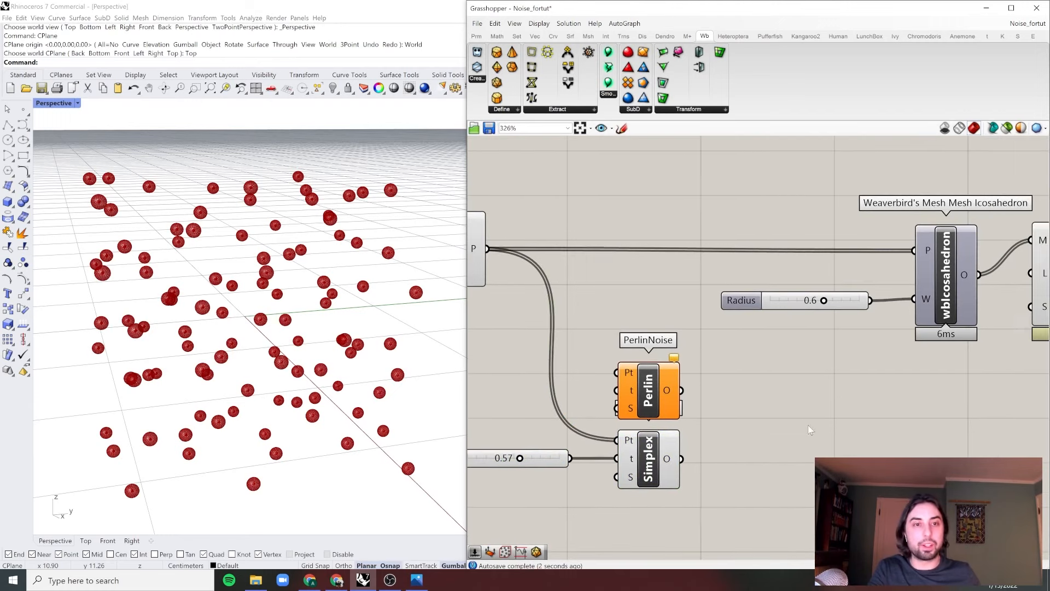
double_click(781, 436)
type("panel")
key("Return")
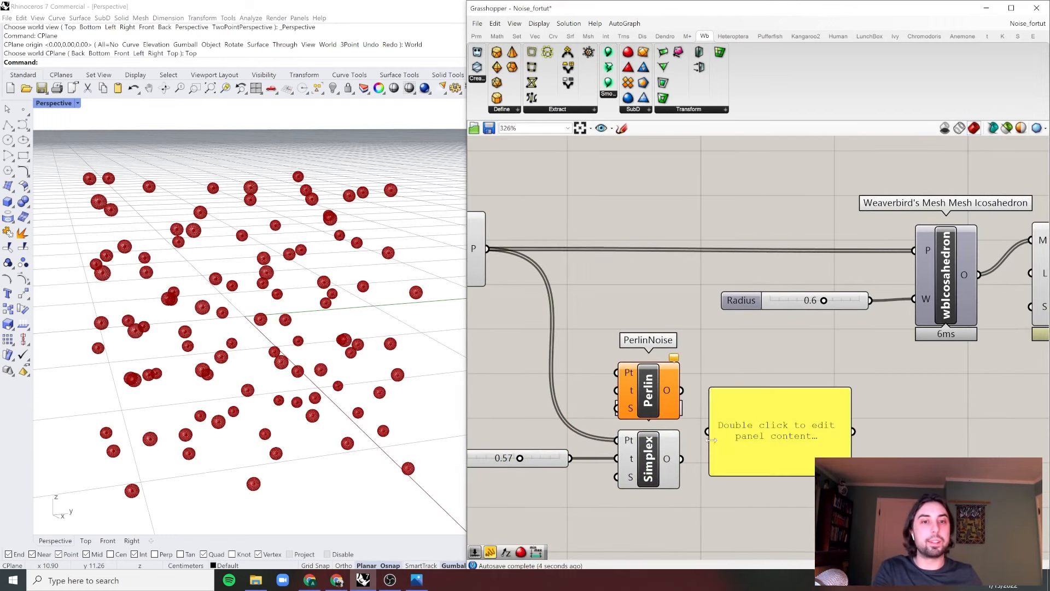
left_click_drag(681, 459, 708, 432)
right_click_drag(770, 453, 763, 400)
left_click_drag(762, 400, 776, 531)
right_click_drag(791, 491, 783, 458)
mouse_move(841, 346)
left_mouse_down()
mouse_move(838, 432)
mouse_move(832, 344)
left_mouse_up()
left_click_drag(795, 377, 793, 419)
Add a Bounds component above the panel and connect the SimplexNoise output to its N input
double_click(768, 333)
type("boud")
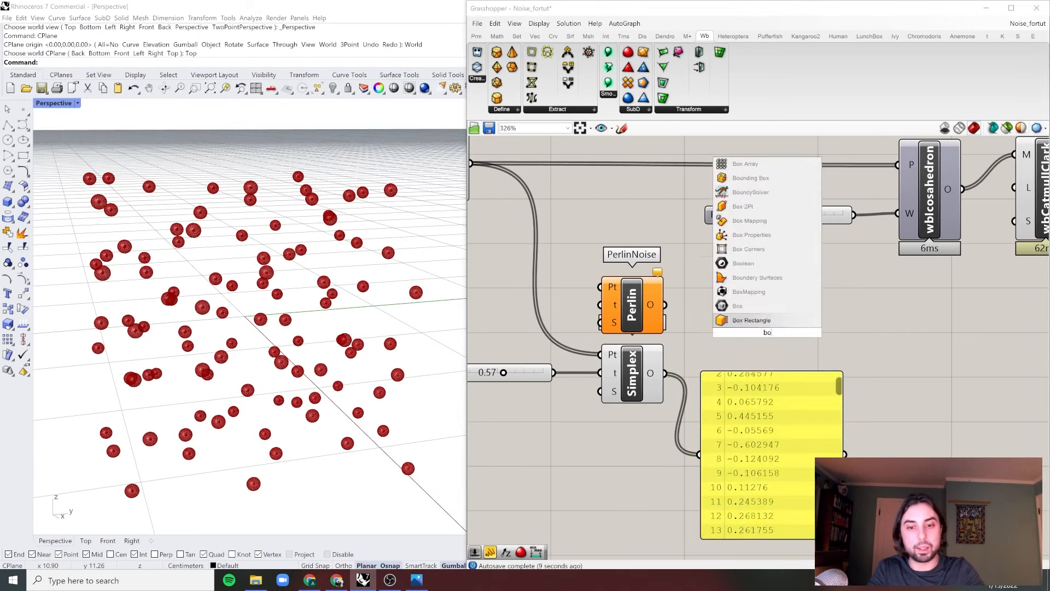
key("Up")
key("Up")
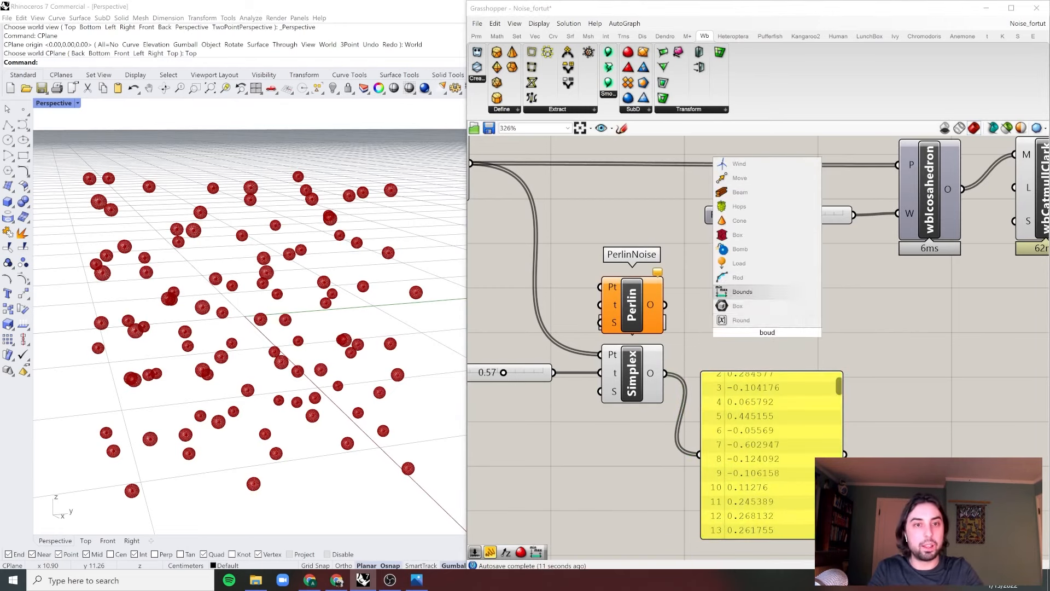
key("Return")
left_click_drag(666, 373, 736, 340)
Feed the Bounds output into the panel, moving the panel farther away and Bounds beside SimplexNoise
left_click_drag(749, 385, 804, 376)
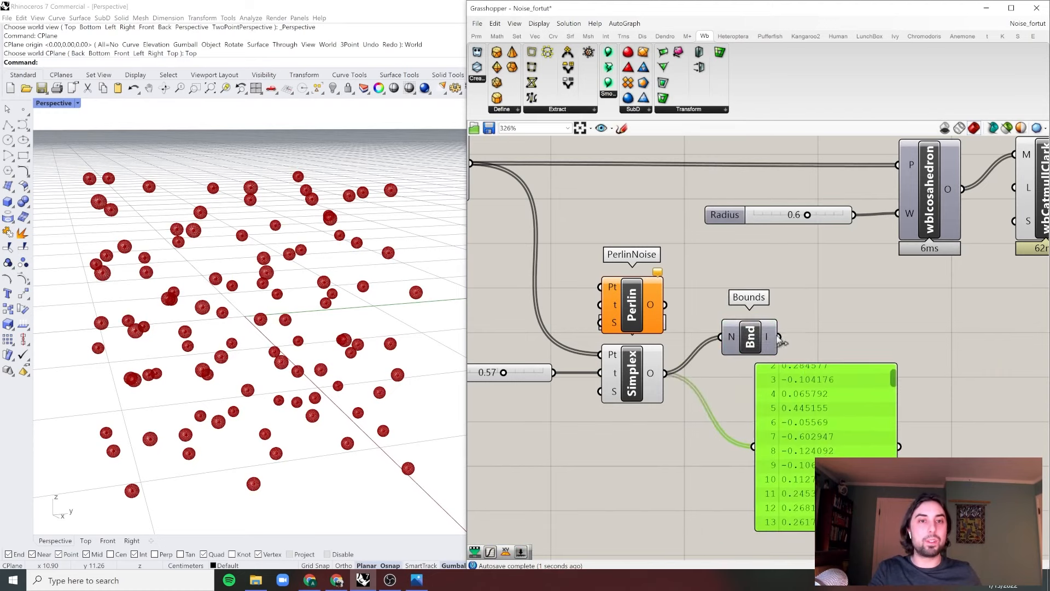
left_click_drag(783, 343, 754, 446)
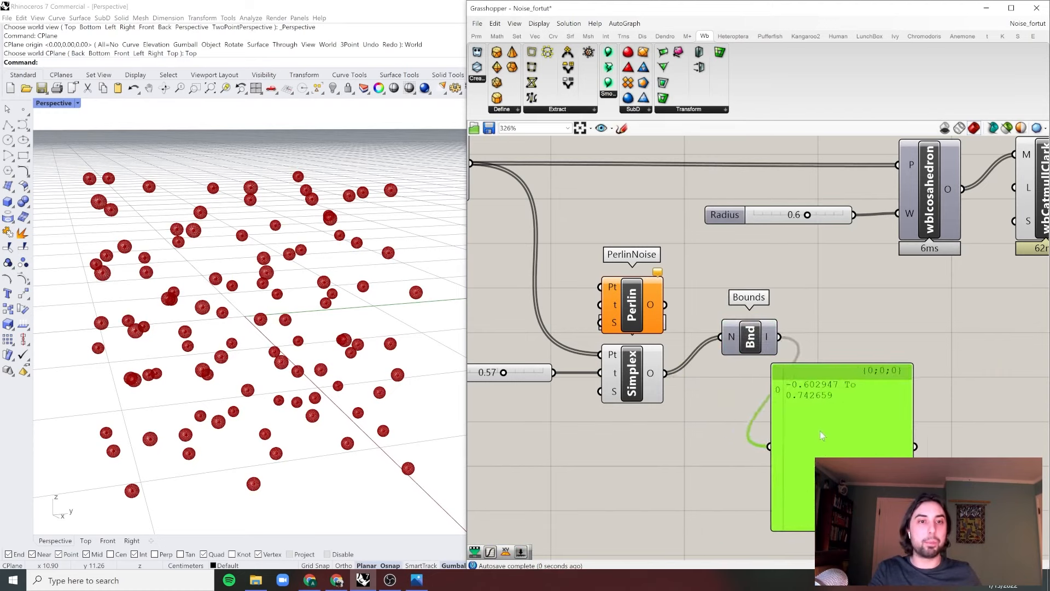
left_click_drag(787, 376, 829, 375)
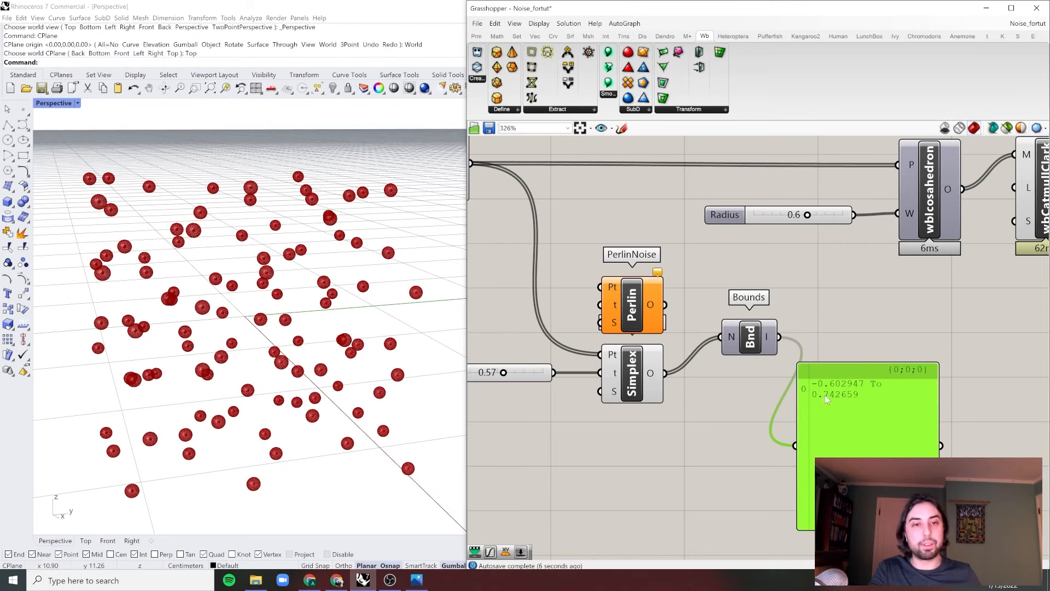
left_click_drag(825, 395, 859, 391)
left_click_drag(751, 347, 710, 383)
Add a Remap Numbers component between Bounds and the panel, and lower Bounds to leave room for wires
right_click_drag(868, 336, 851, 347)
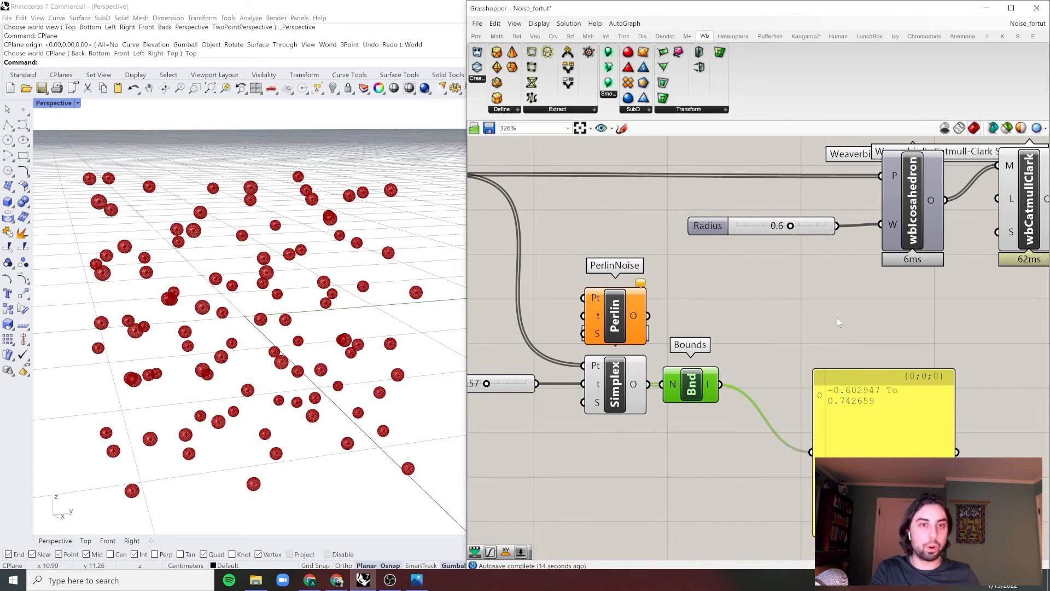
double_click(826, 327)
type("rem")
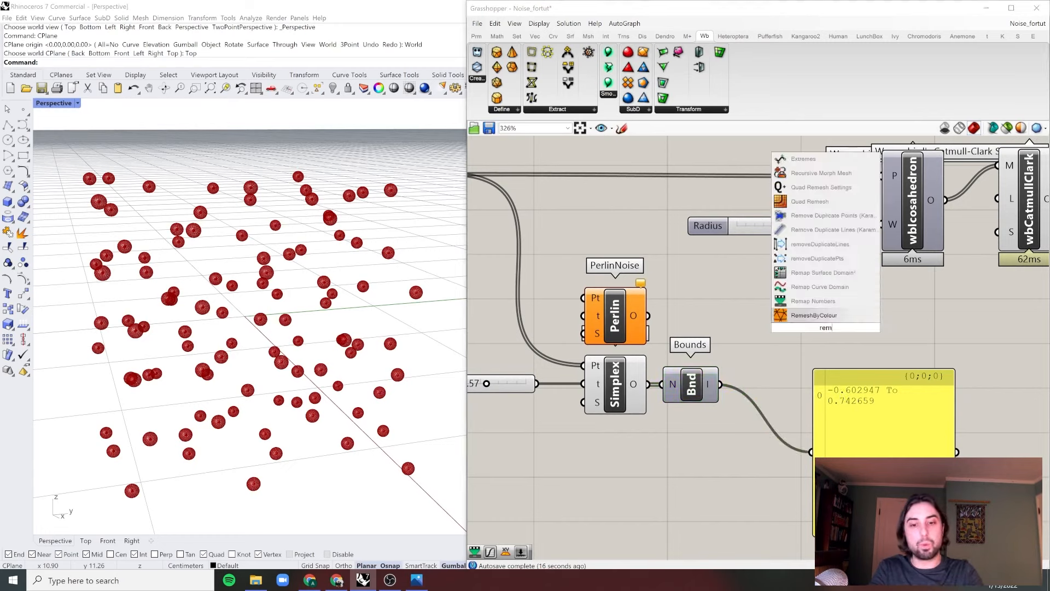
left_click(813, 301)
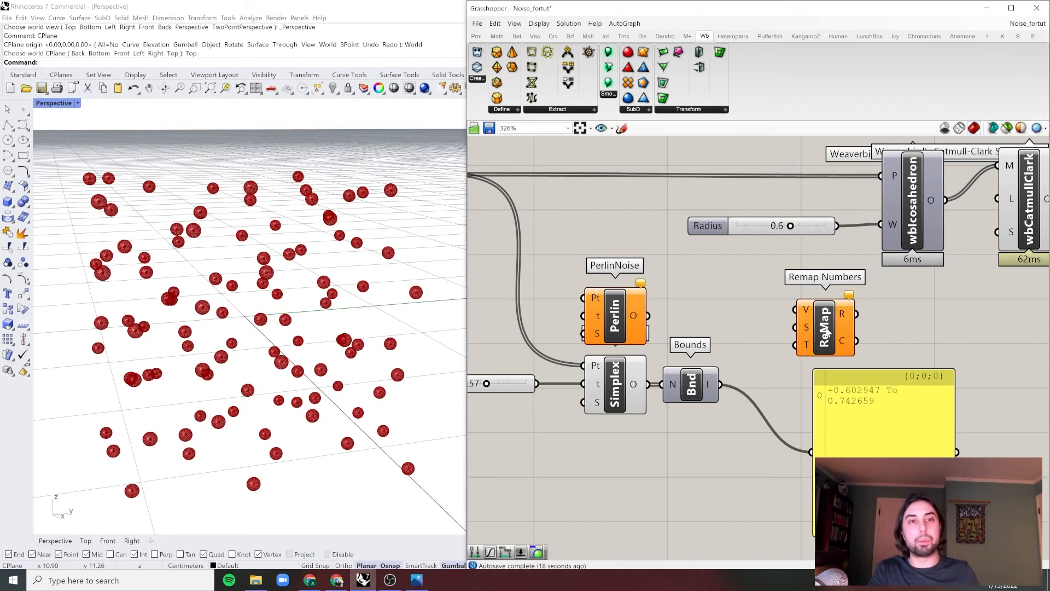
left_click_drag(826, 320, 796, 383)
left_click_drag(703, 392, 700, 435)
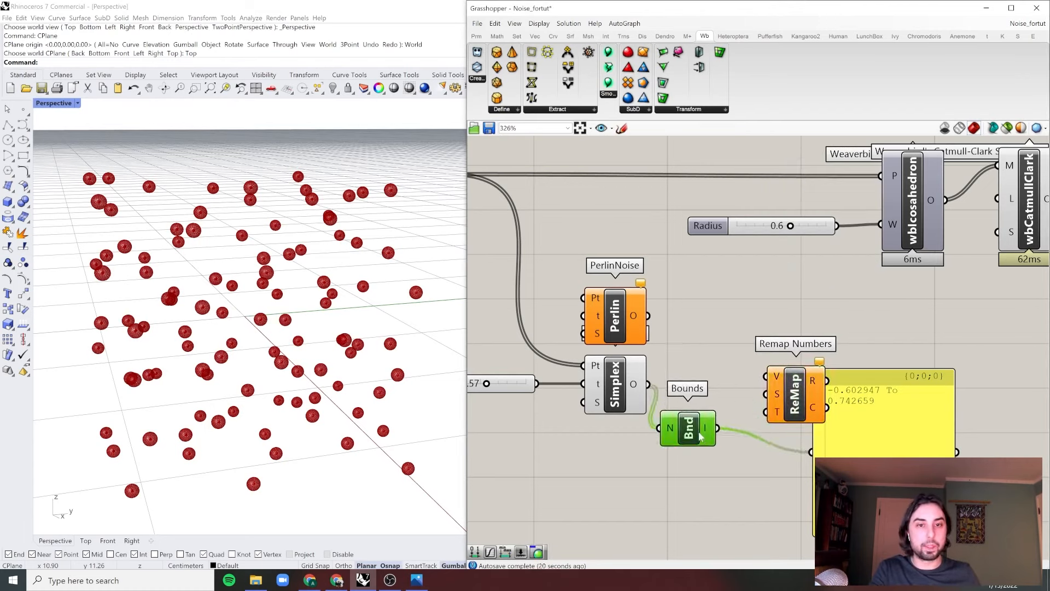
Connect the SimplexNoise output to the Remap Numbers V input and the Bounds output to its S input
left_click_drag(650, 385, 792, 399)
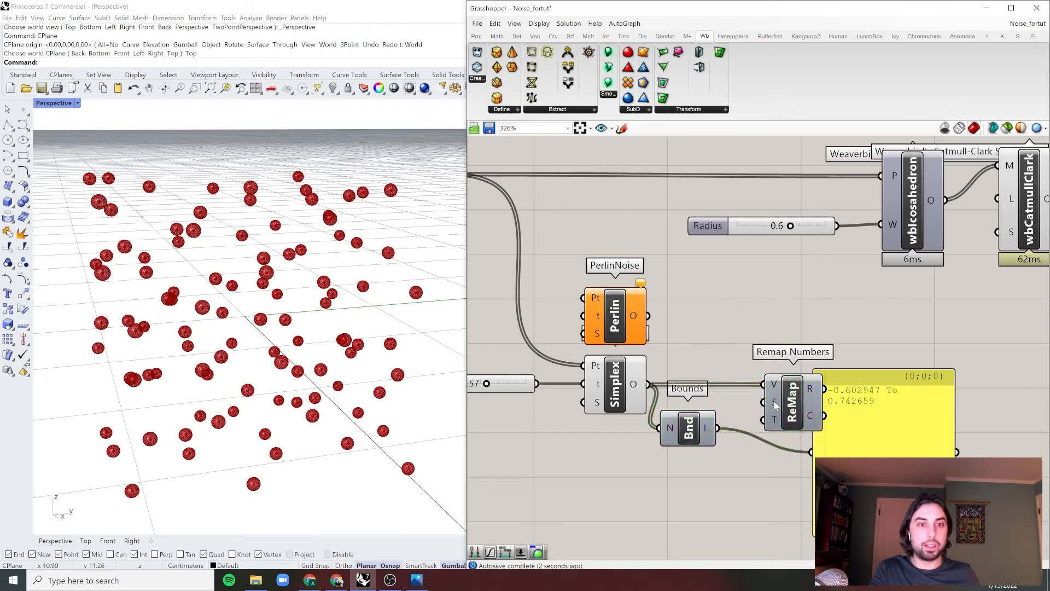
left_click_drag(695, 431, 763, 407)
left_click_drag(700, 413, 700, 409)
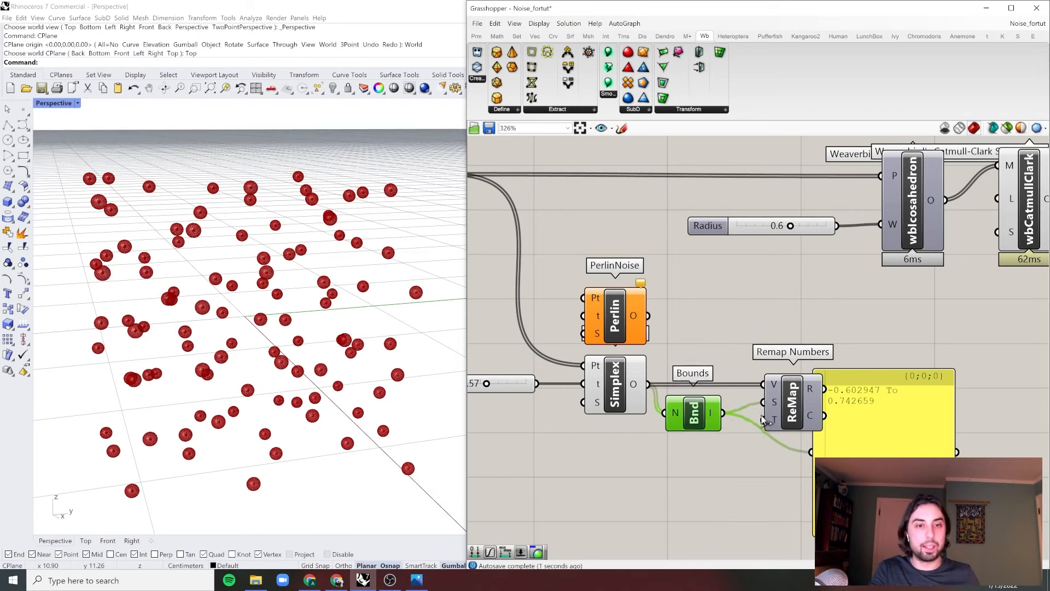
Add a Construct Domain component below Bounds and connect its output to the Remap Numbers T input
double_click(762, 471)
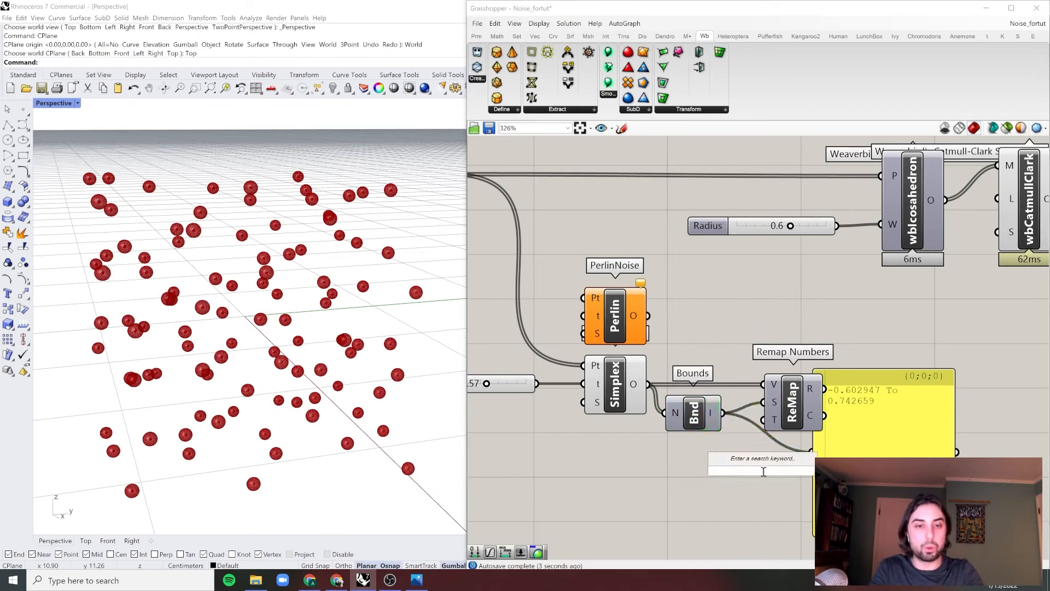
type("con")
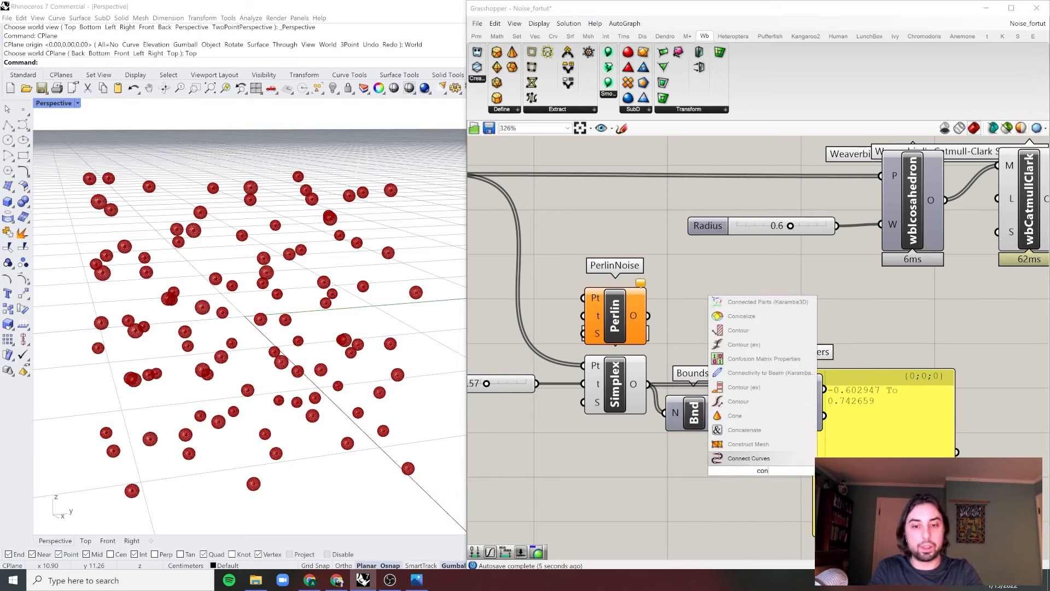
type("truct do")
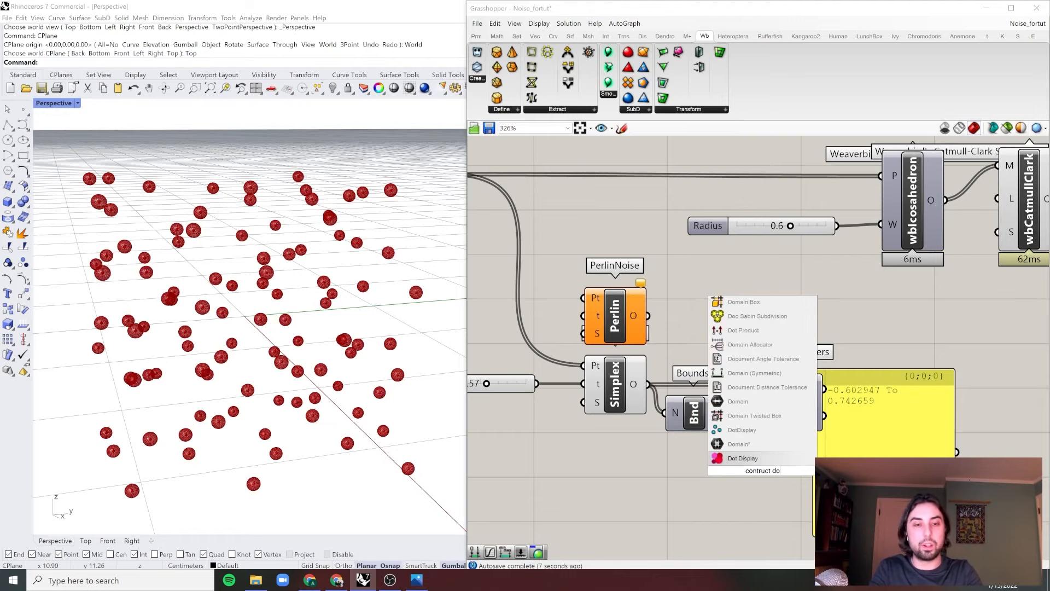
type("main")
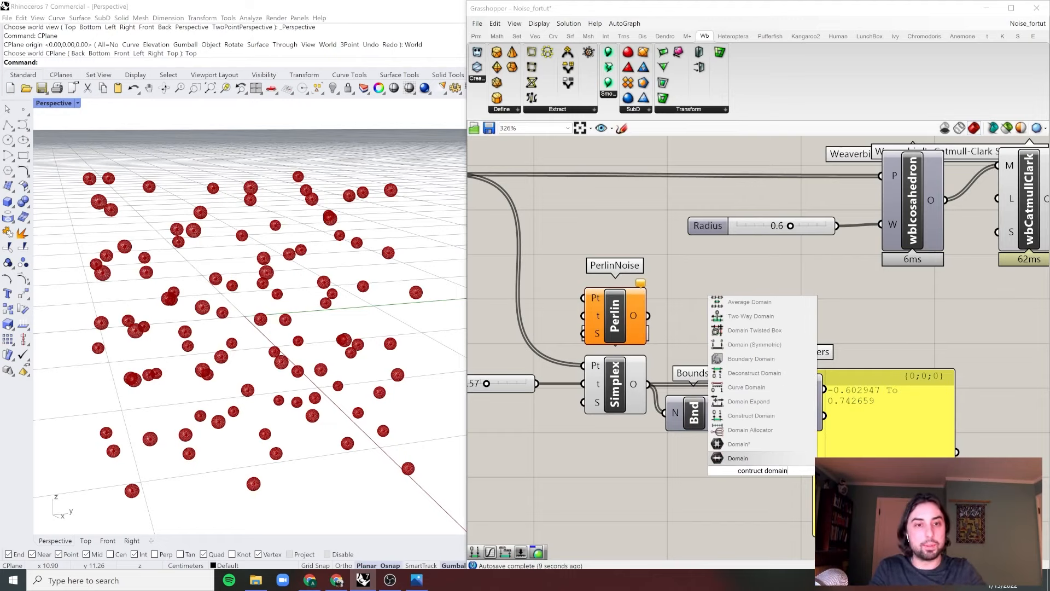
key("BackSpace")
type("n")
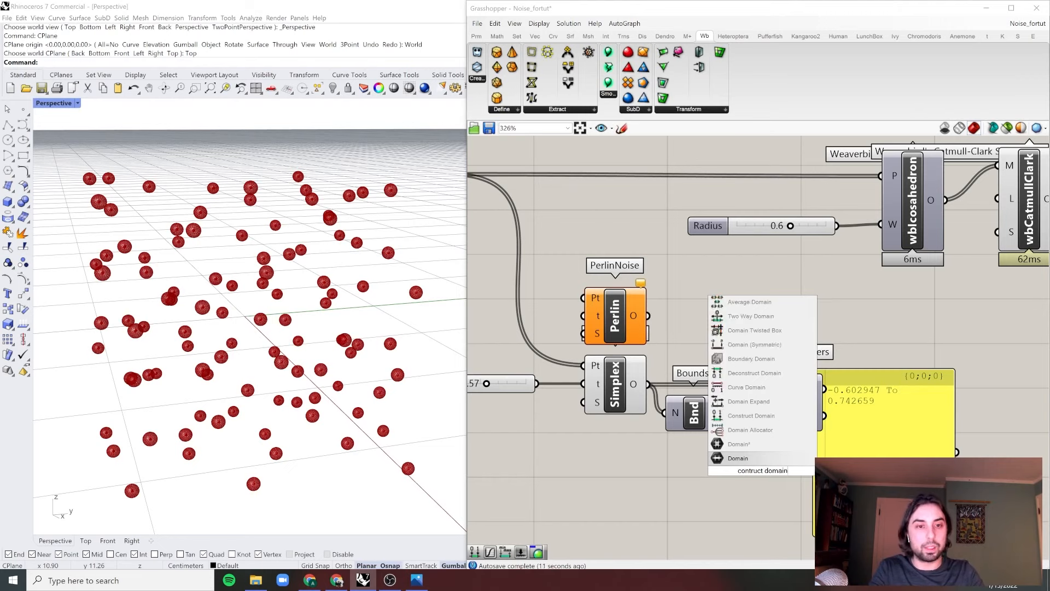
left_click(754, 415)
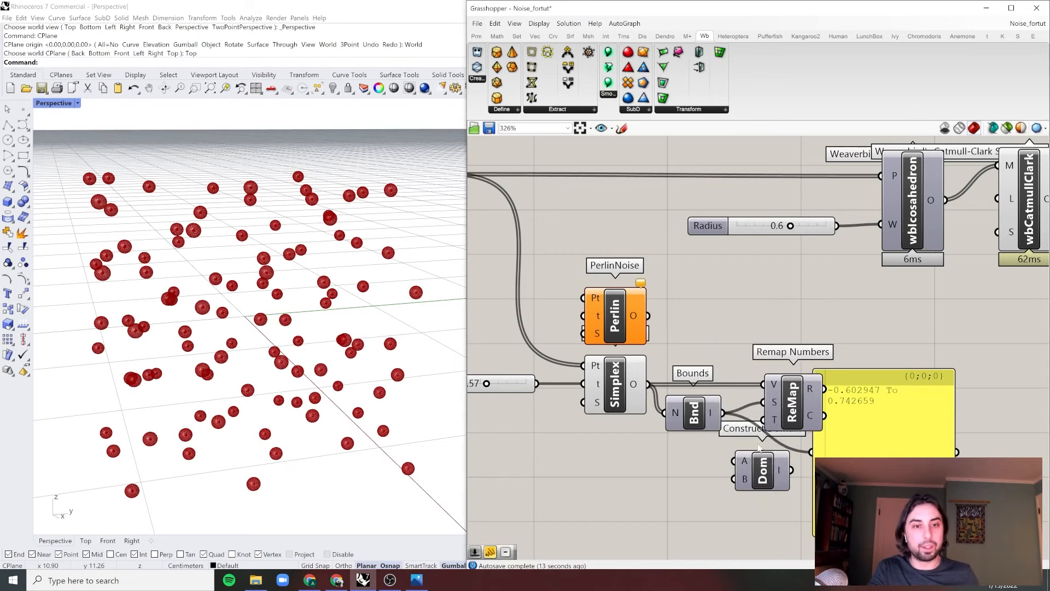
left_click_drag(744, 473, 763, 420)
Create two number sliders set to 0.5 and connect them to the A and B inputs of Construct Domain
double_click(594, 468)
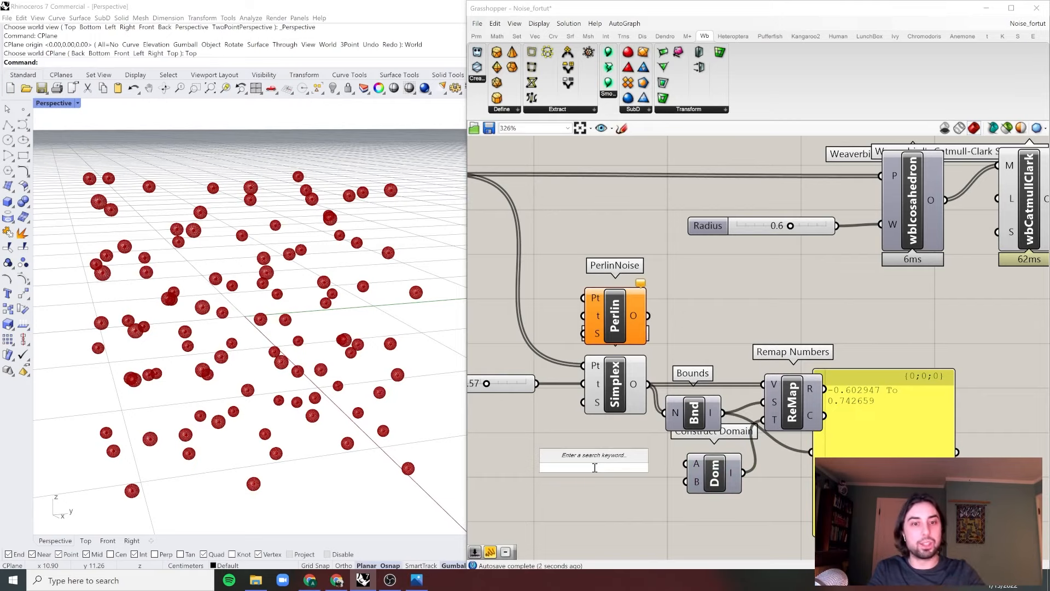
type("0.5")
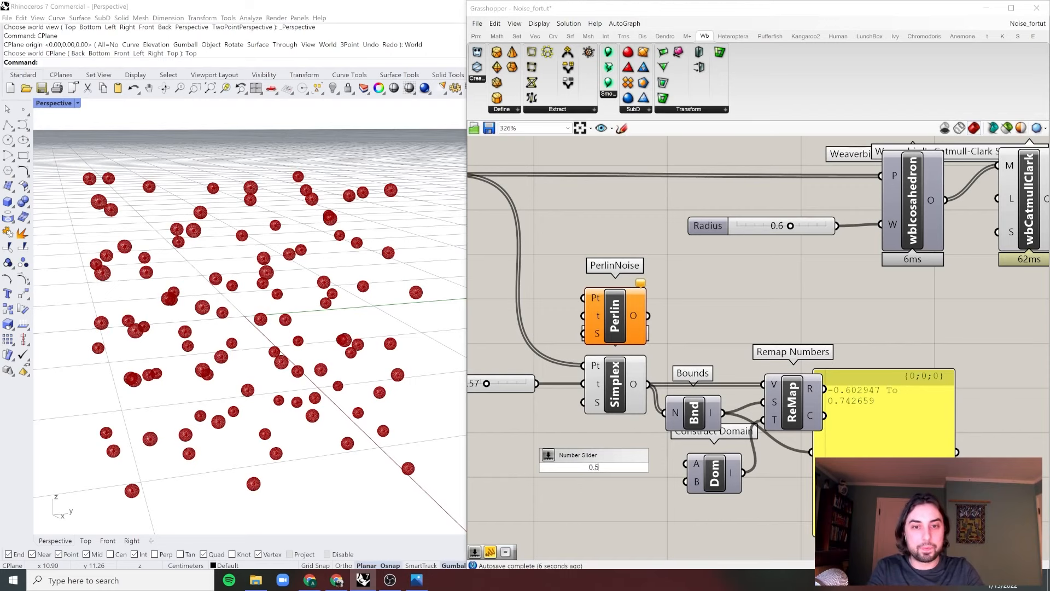
key("Return")
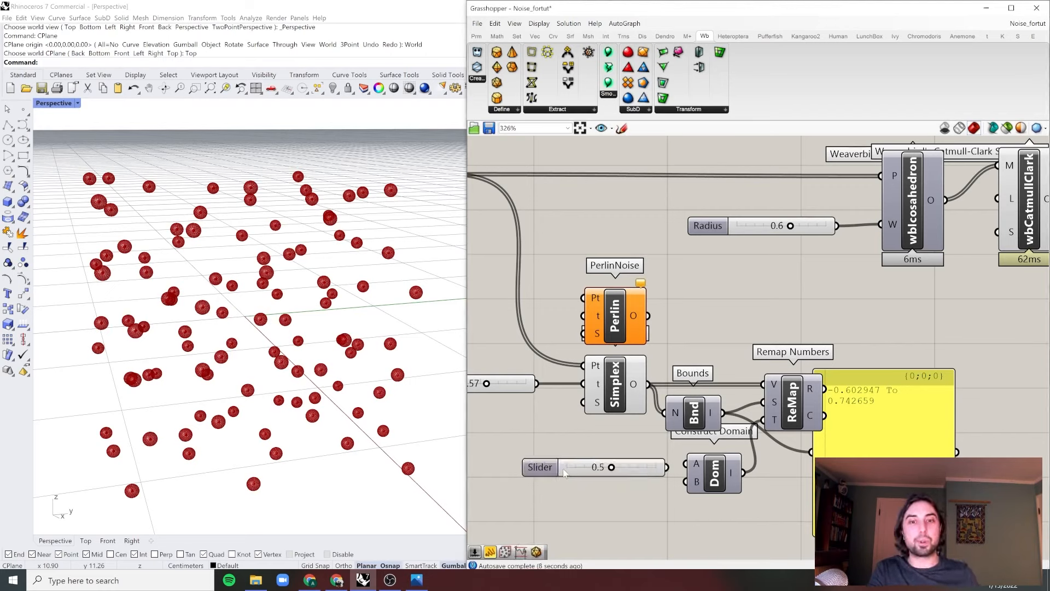
left_click_drag(572, 475, 556, 498)
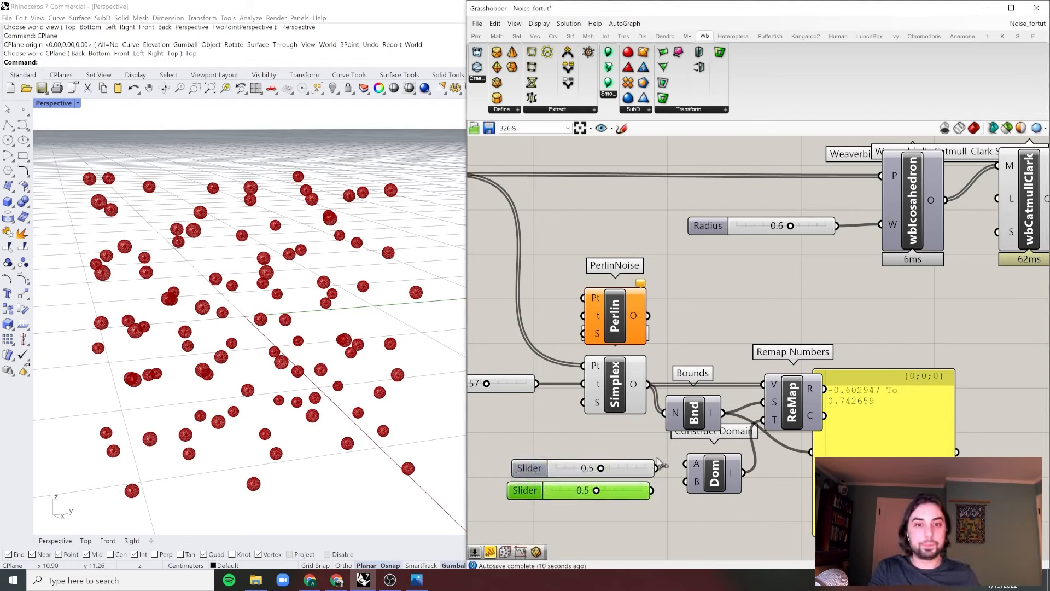
left_click_drag(656, 468, 616, 448)
left_click_drag(650, 494, 602, 490)
left_click(602, 506)
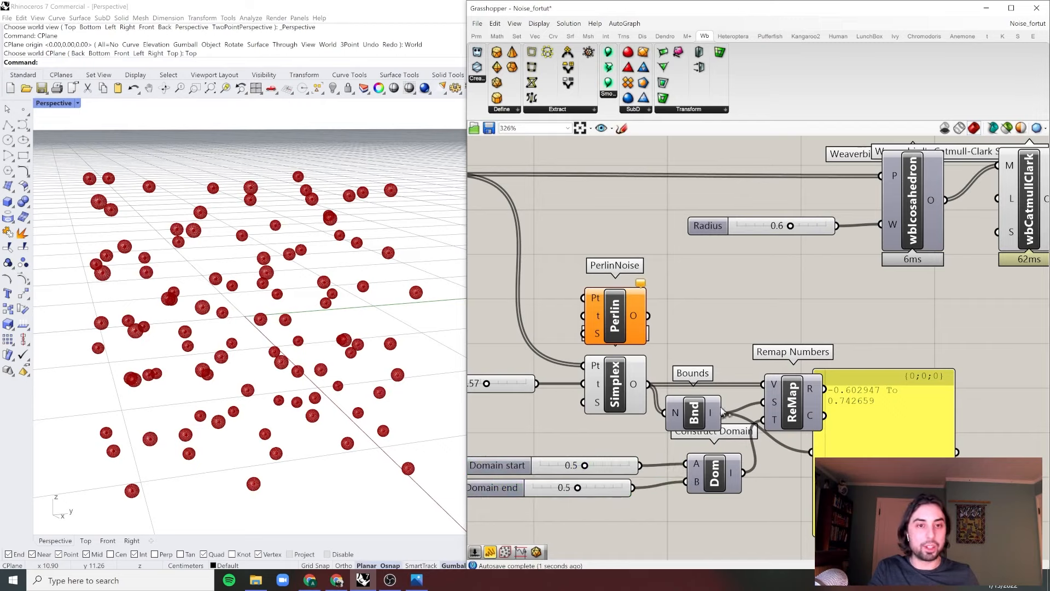
Connect the Remap Numbers R output to the yellow panel and move the panel clear of the component
left_click_drag(695, 415, 692, 413)
left_click_drag(824, 388, 811, 451)
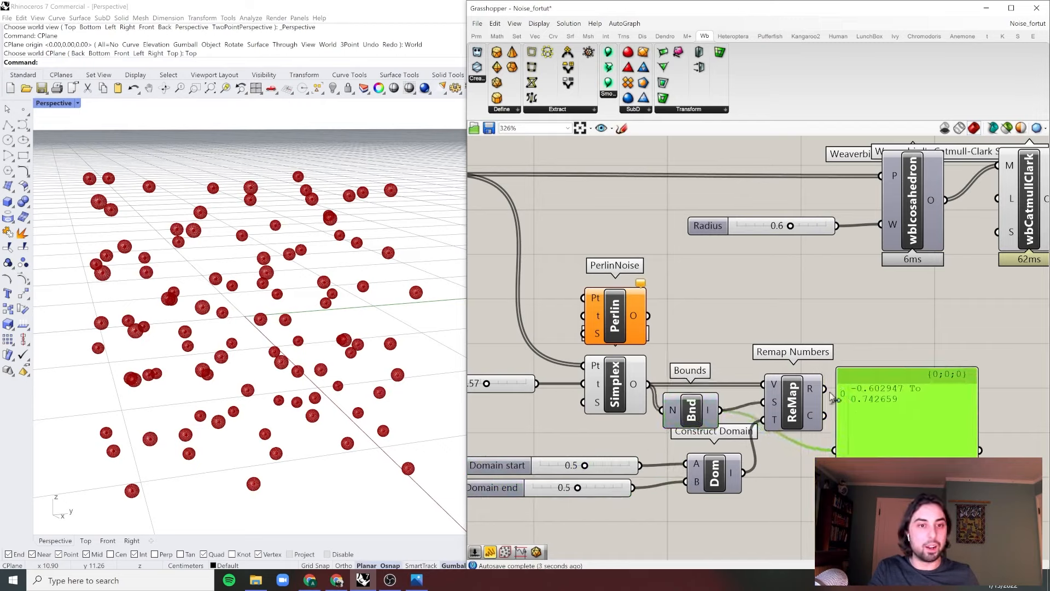
left_click_drag(882, 394, 898, 390)
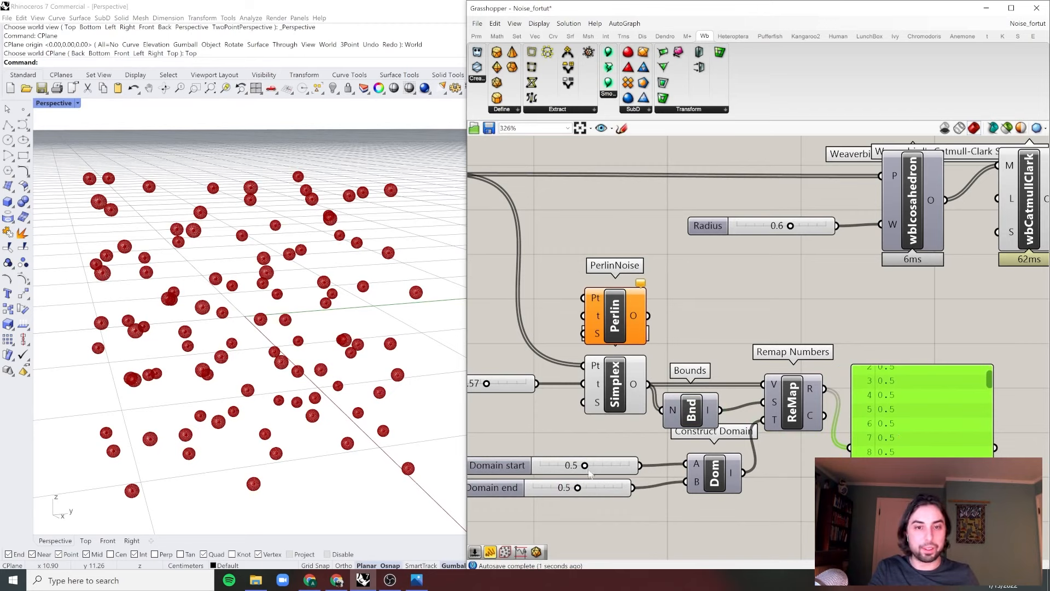
Set the Domain end slider to 0.9 and Domain start to 0.2, and check the remapped values in the panel
left_click_drag(584, 465, 614, 488)
left_click_drag(549, 466, 559, 465)
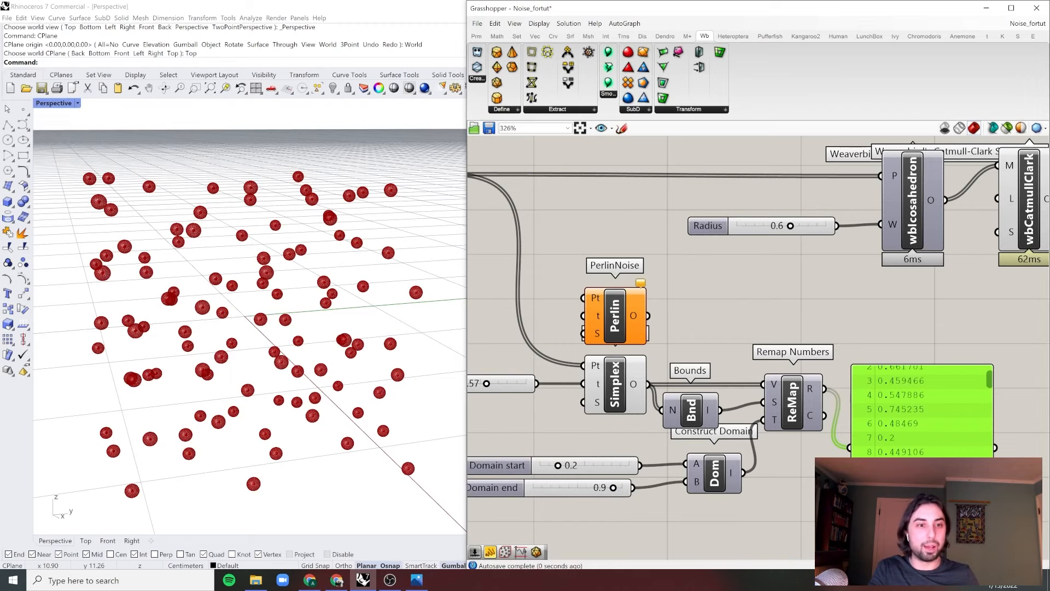
scroll(881, 384, "down", 2)
scroll(874, 371, "up", 1)
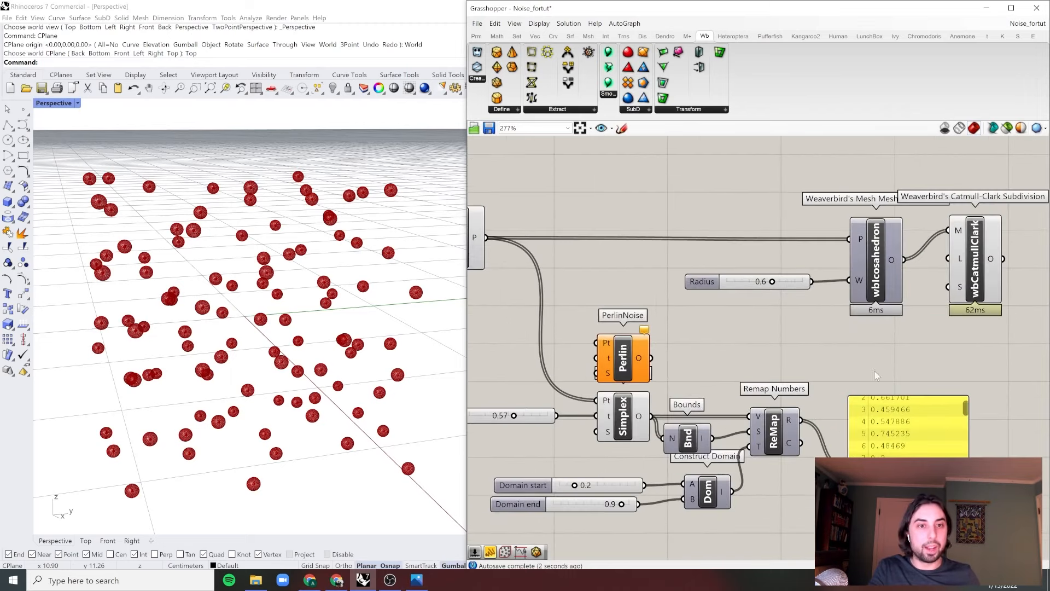
left_click_drag(966, 410, 967, 379)
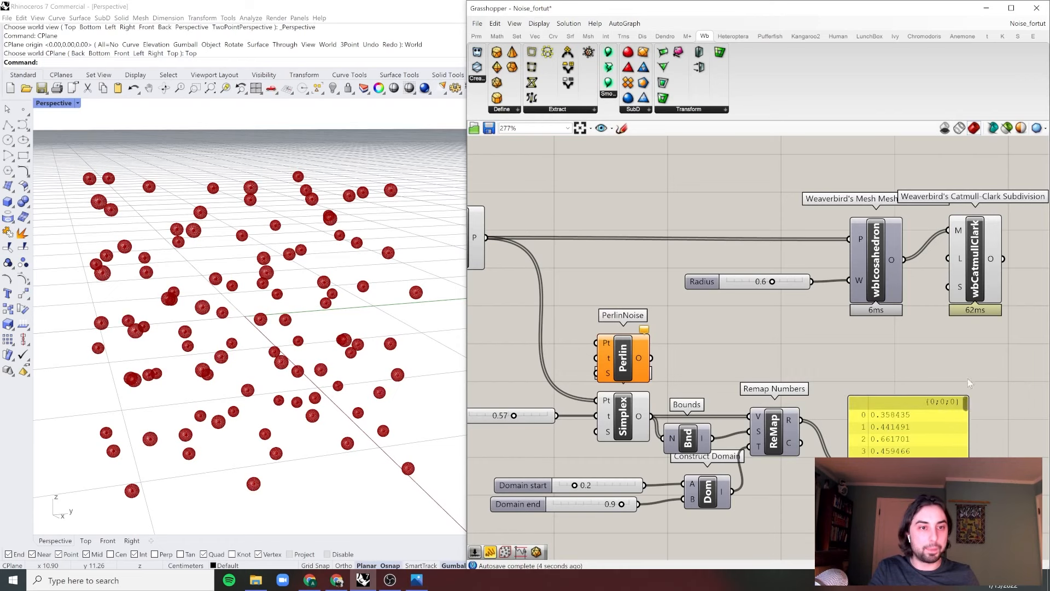
Move the panel aside and connect the Remap Numbers R output to the W input of the Mesh Icosahedron
right_click_drag(783, 349, 784, 357)
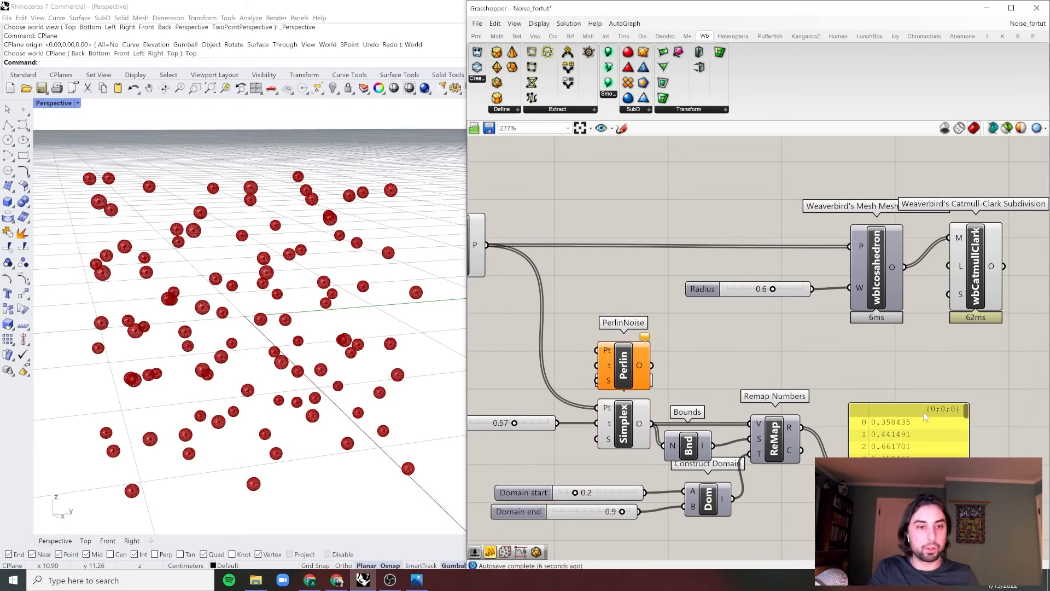
left_click_drag(930, 412, 953, 369)
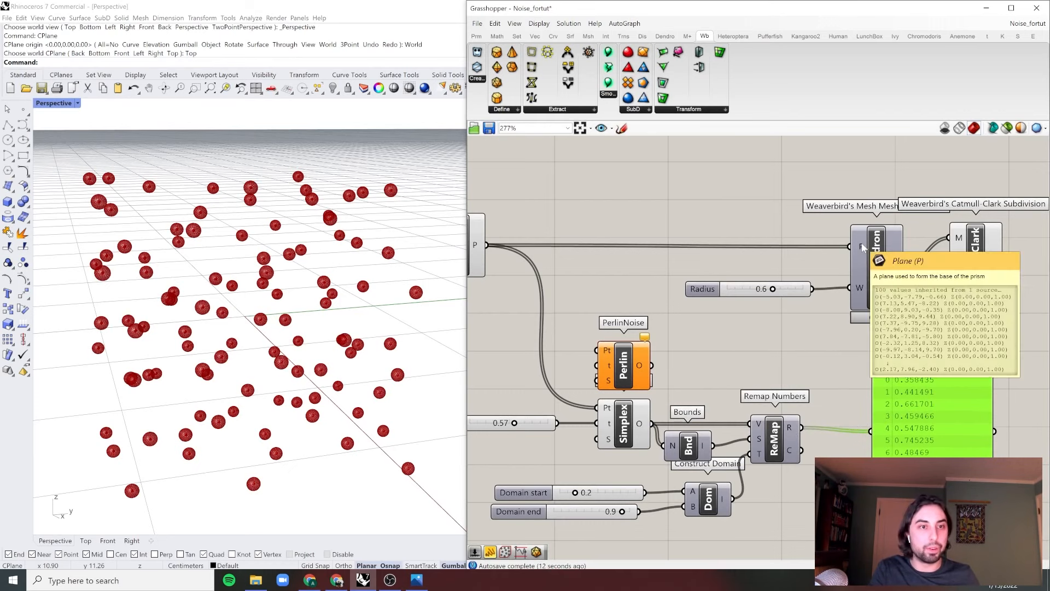
right_click_drag(778, 425, 781, 435)
left_click_drag(806, 438, 852, 298)
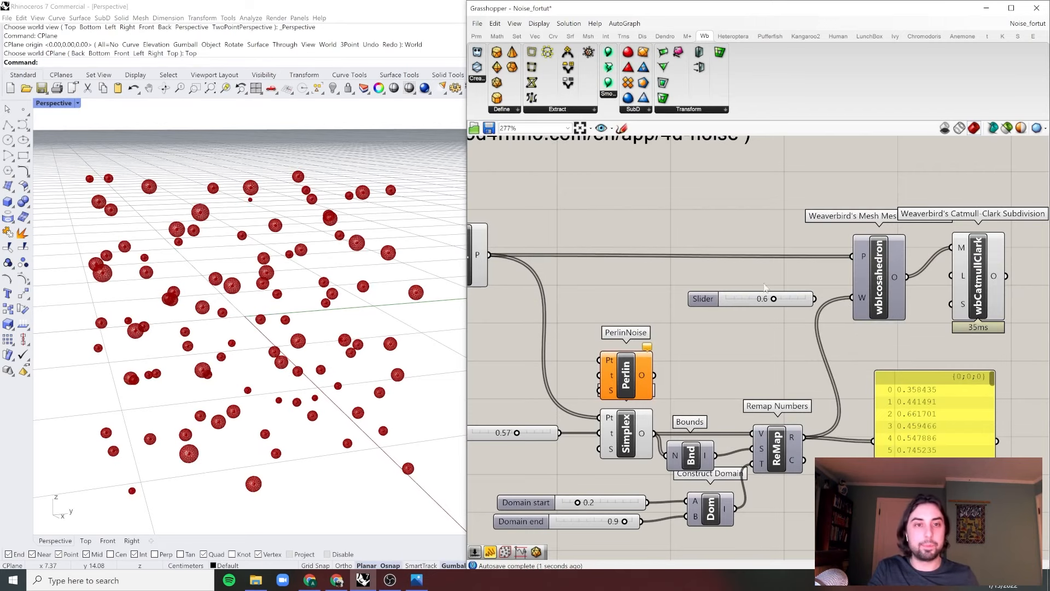
Delete the disconnected 0.6 radius slider and the values panel
left_click_drag(785, 279, 736, 329)
key("Delete")
left_click(919, 439)
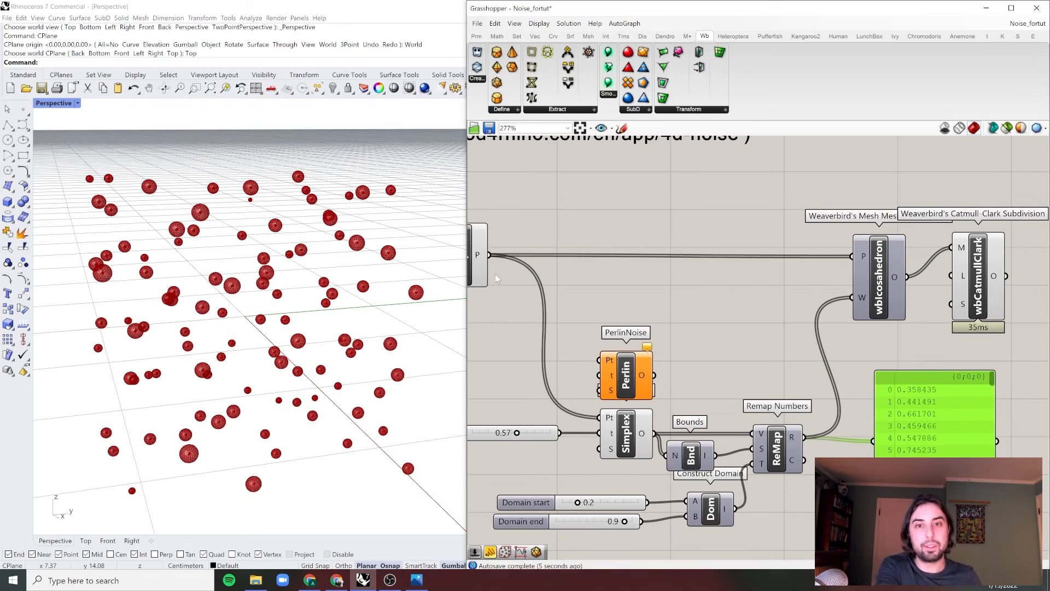
key("Delete")
Lower the Domain start slider to 0.1
right_click_drag(310, 339, 377, 343)
scroll(664, 474, "up", 3)
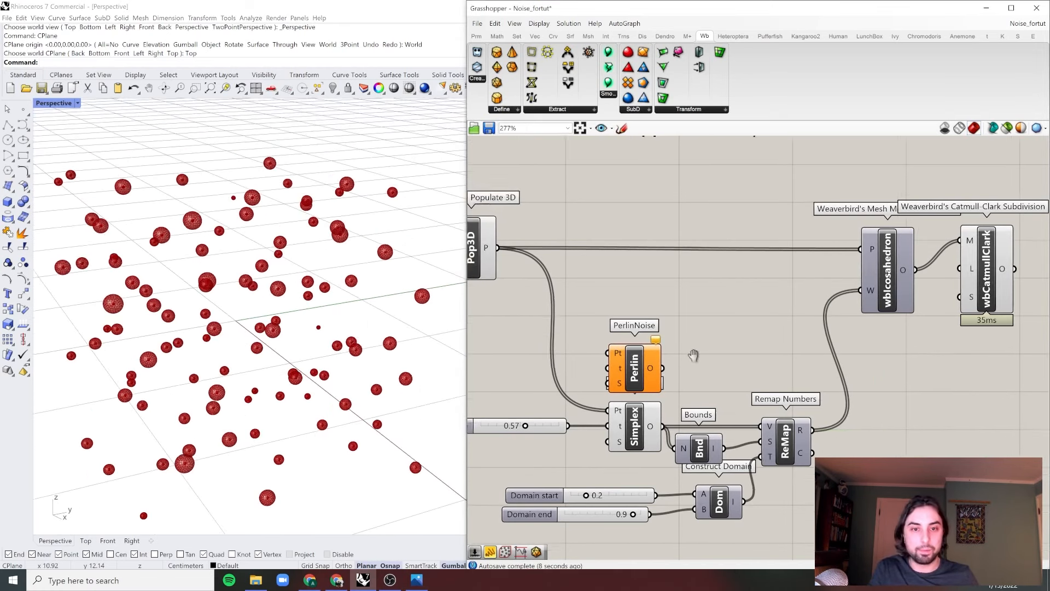
mouse_move(643, 459)
left_mouse_down()
mouse_move(705, 460)
mouse_move(618, 466)
mouse_move(637, 465)
left_mouse_up()
Set the Populate 3D point count N to 400
scroll(635, 465, "down", 5)
scroll(641, 321, "up", 5)
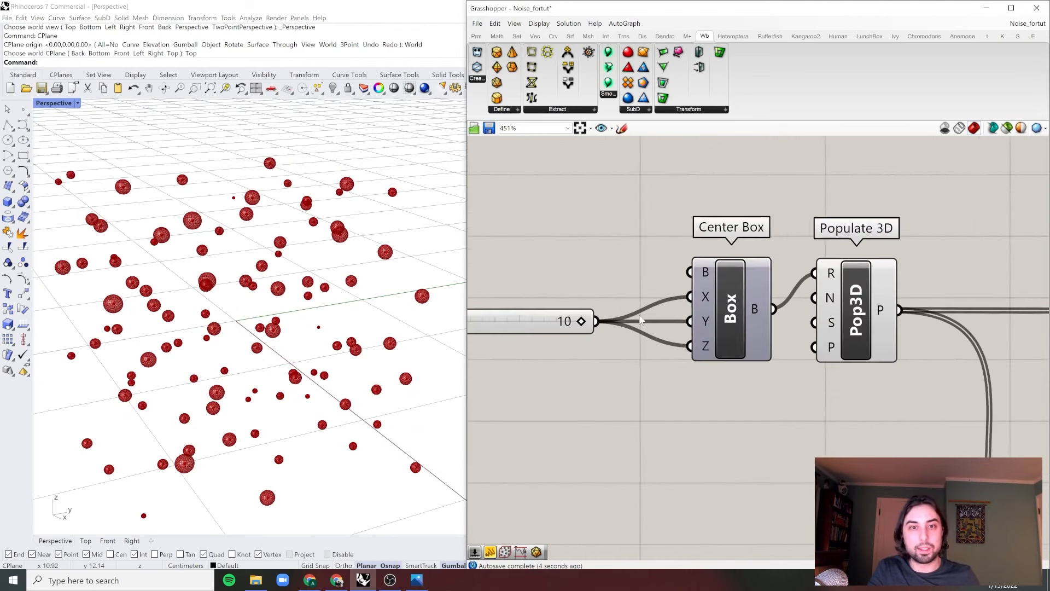
right_click(829, 298)
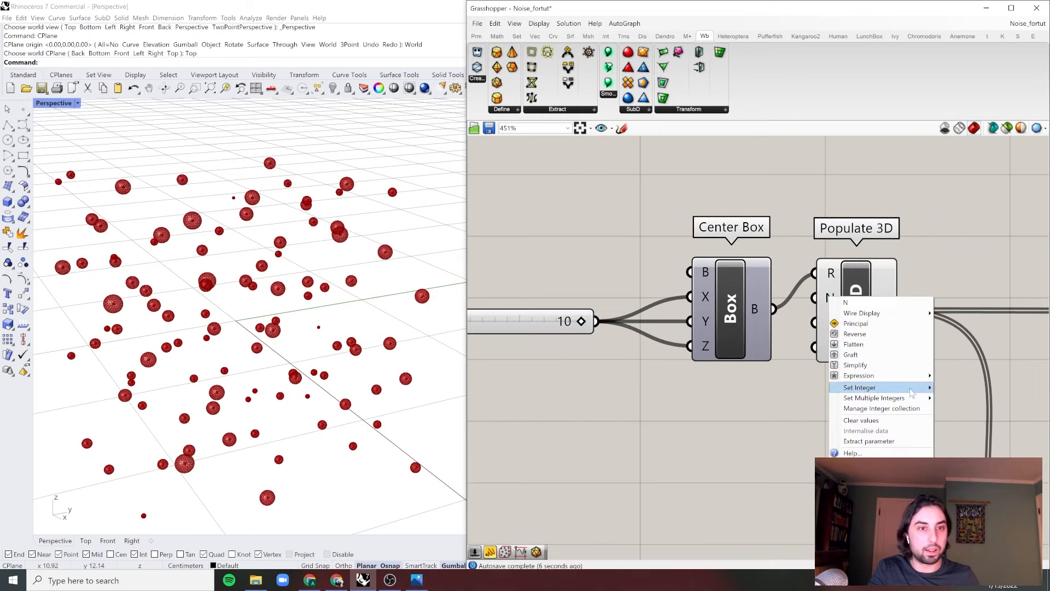
mouse_move(875, 387)
left_click(1004, 389)
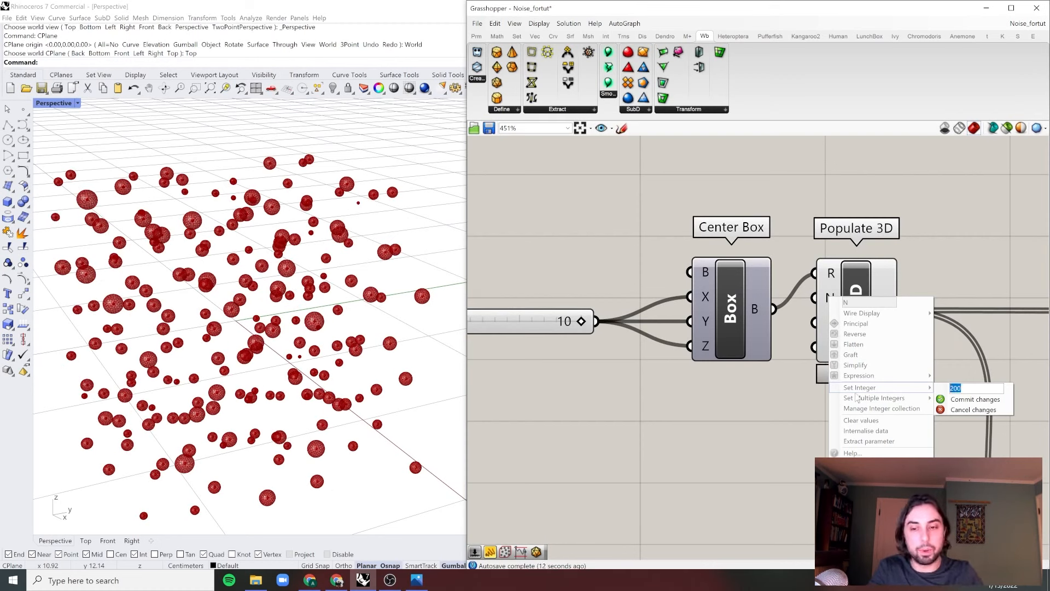
type("400")
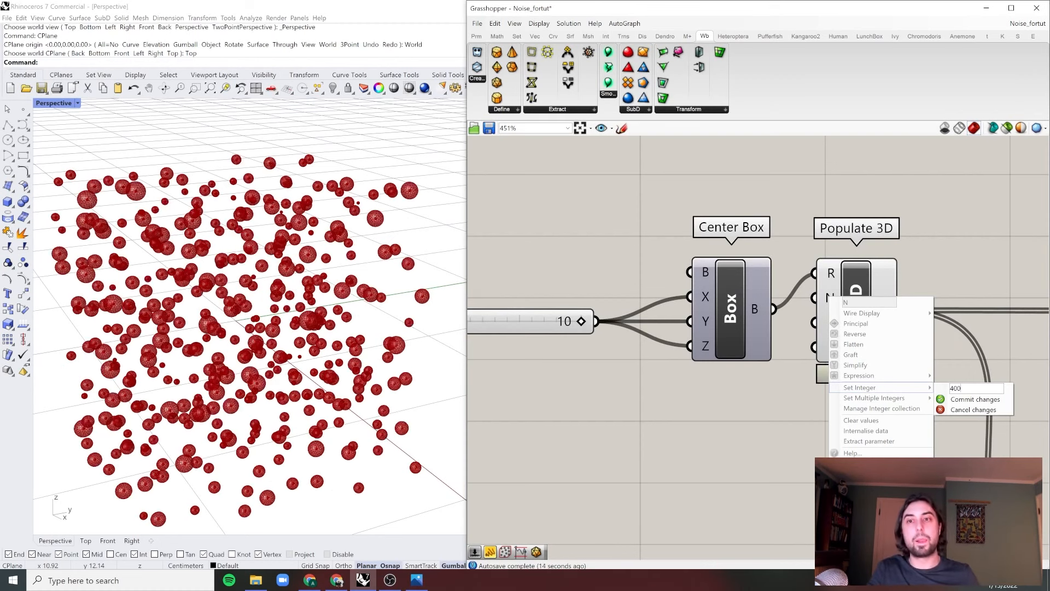
key("Return")
Shift the two noise components and the Bounds, Construct Domain and Remap Numbers components slightly away from the Time slider
right_click_drag(254, 287, 302, 282)
scroll(667, 293, "down", 6)
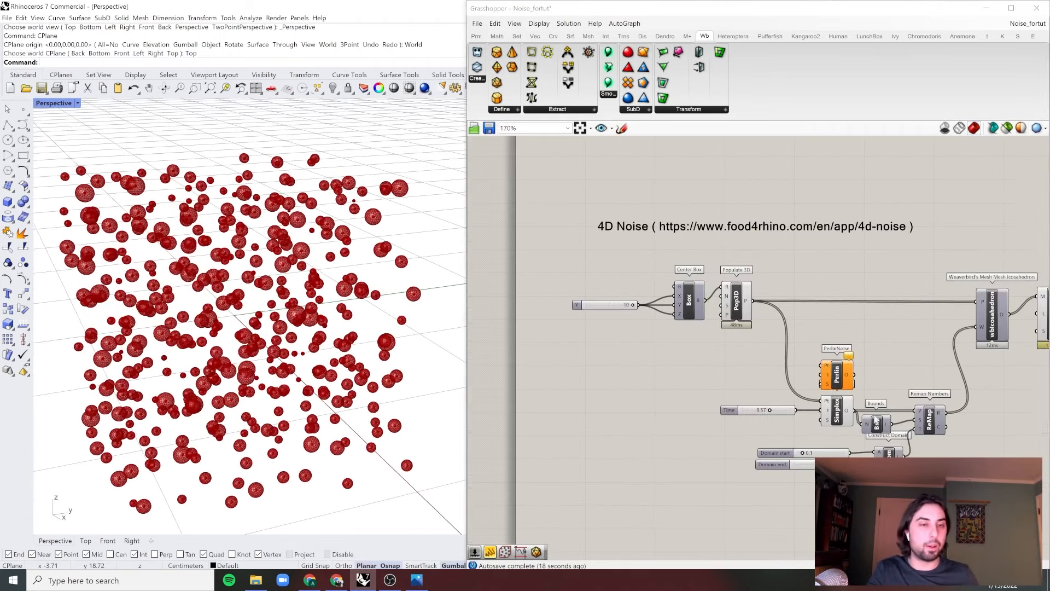
right_click_drag(934, 404, 835, 386)
scroll(880, 401, "up", 2)
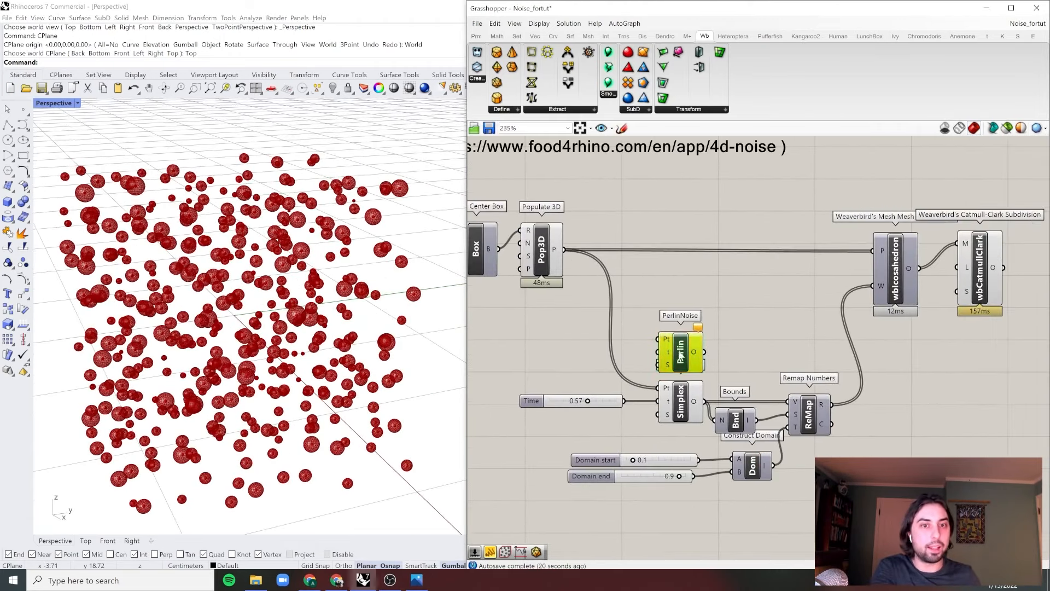
left_click_drag(816, 354, 703, 502)
mouse_move(803, 413)
left_mouse_down()
mouse_move(830, 409)
mouse_move(809, 411)
left_mouse_up()
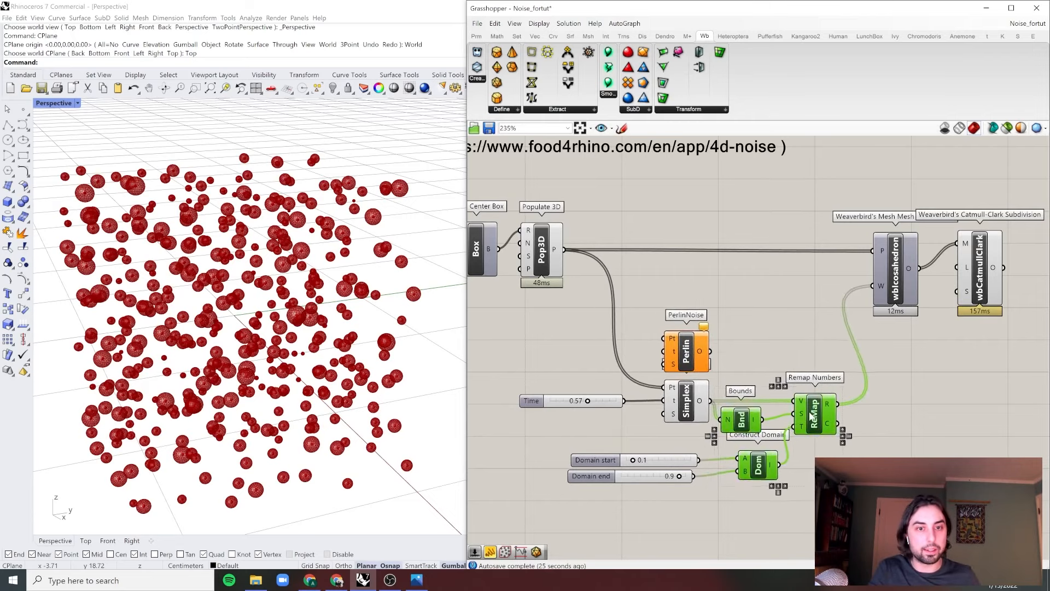
left_click(822, 370)
Set the Time slider feeding SimplexNoise to 0.20
scroll(608, 392, "up", 2)
scroll(734, 418, "up", 3)
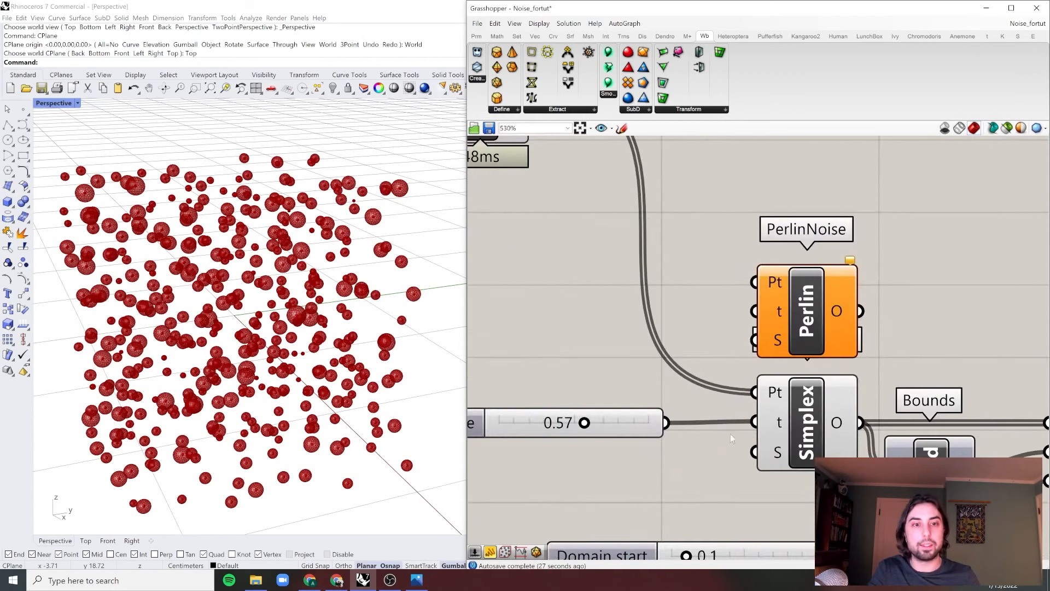
left_click(629, 421)
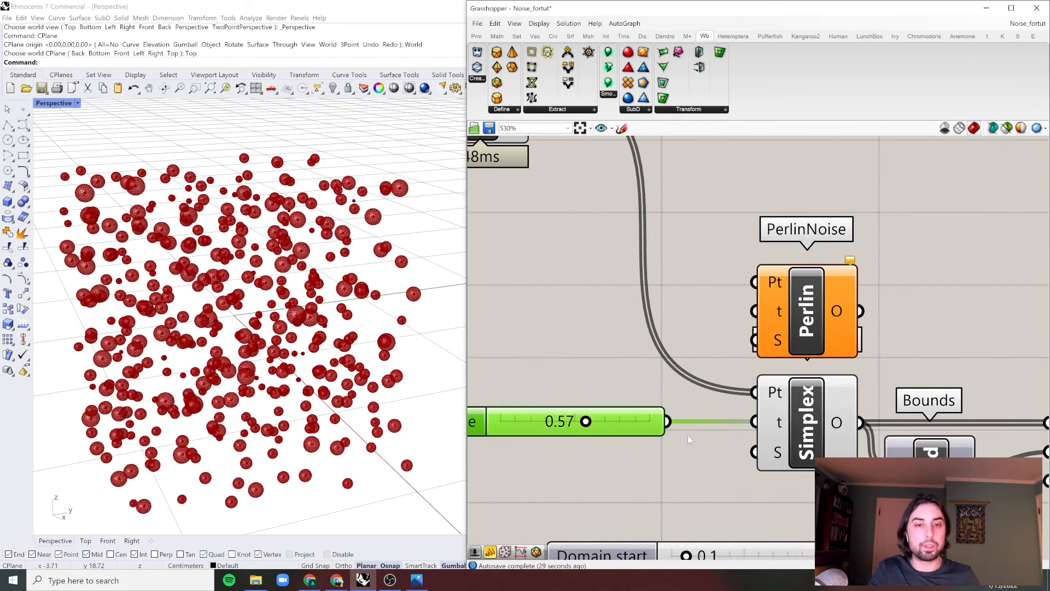
right_click_drag(592, 420, 690, 406)
scroll(690, 406, "up", 1)
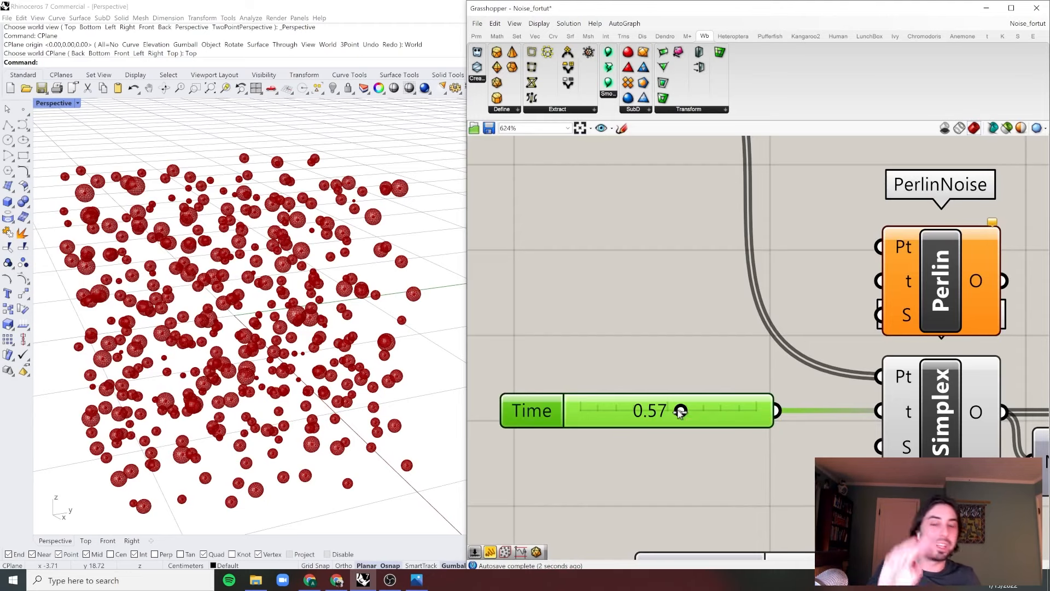
left_click_drag(673, 414, 607, 418)
Add a 0.2 number slider, connect it to the SimplexNoise S input, and raise its value to 0.7
double_click(660, 465)
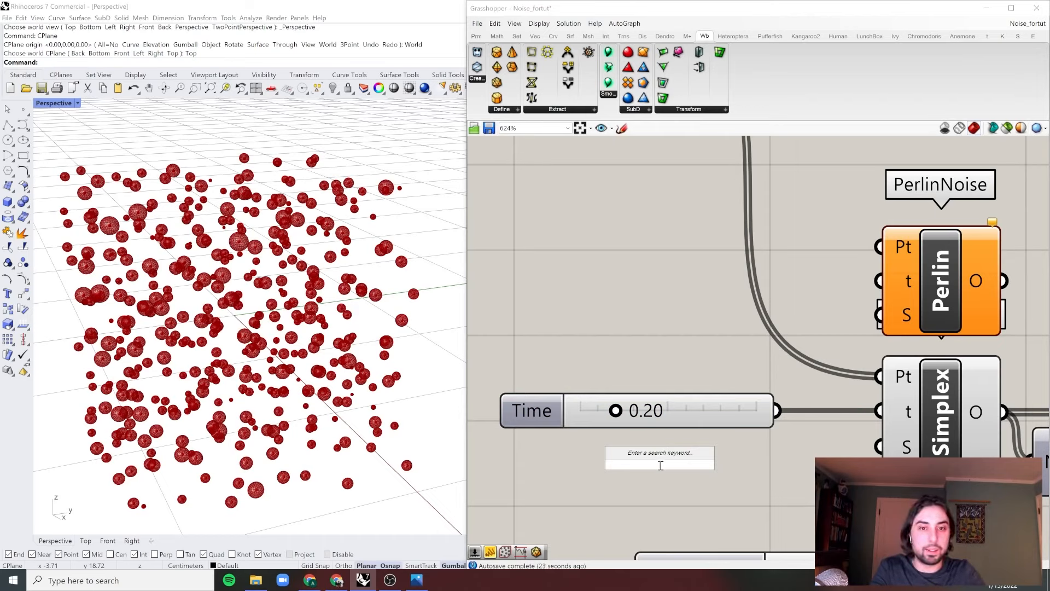
type("0.2")
key("Return")
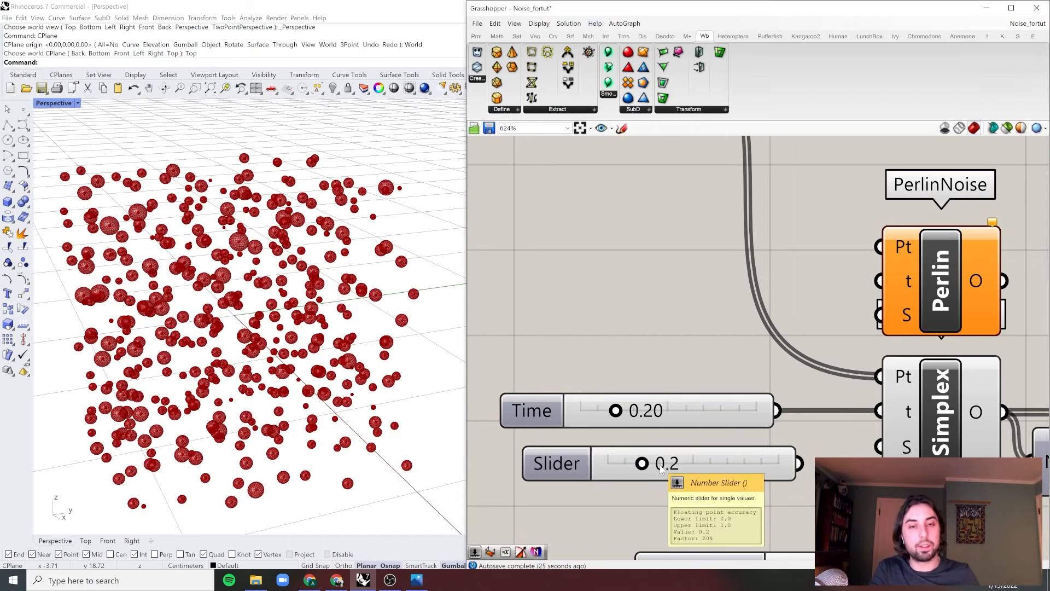
left_click_drag(800, 463, 878, 447)
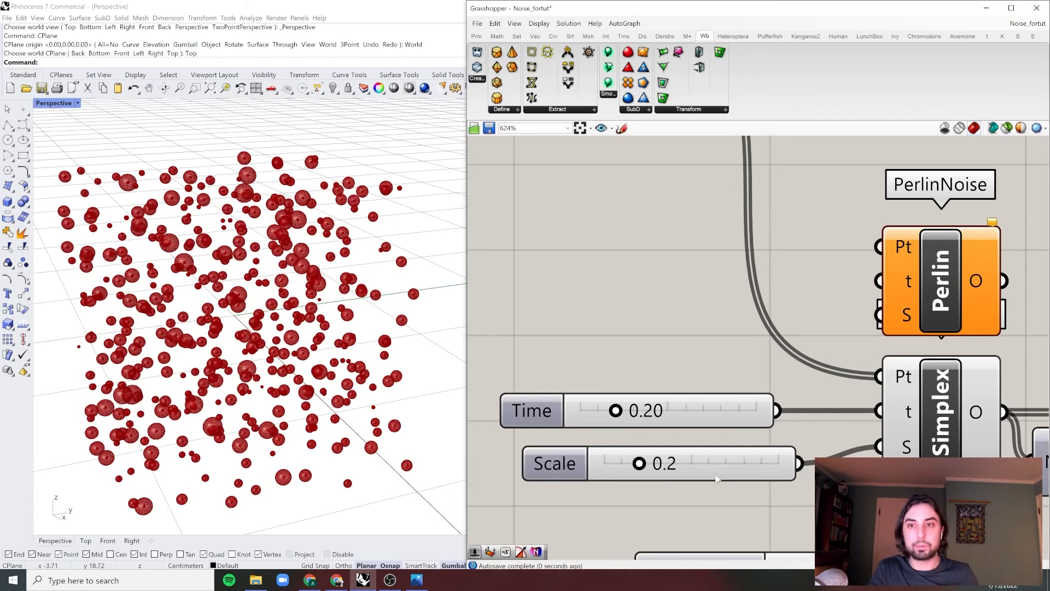
left_click_drag(625, 465, 726, 464)
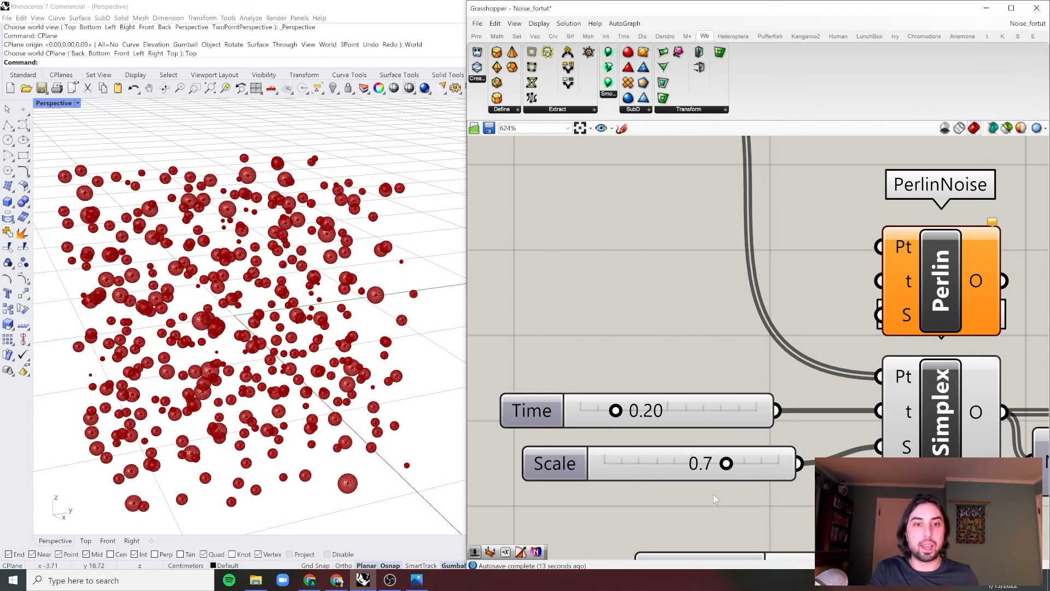
Try a whole-number slider in place of the decimal slider on the SimplexNoise S input
double_click(713, 493)
type("3")
key("Return")
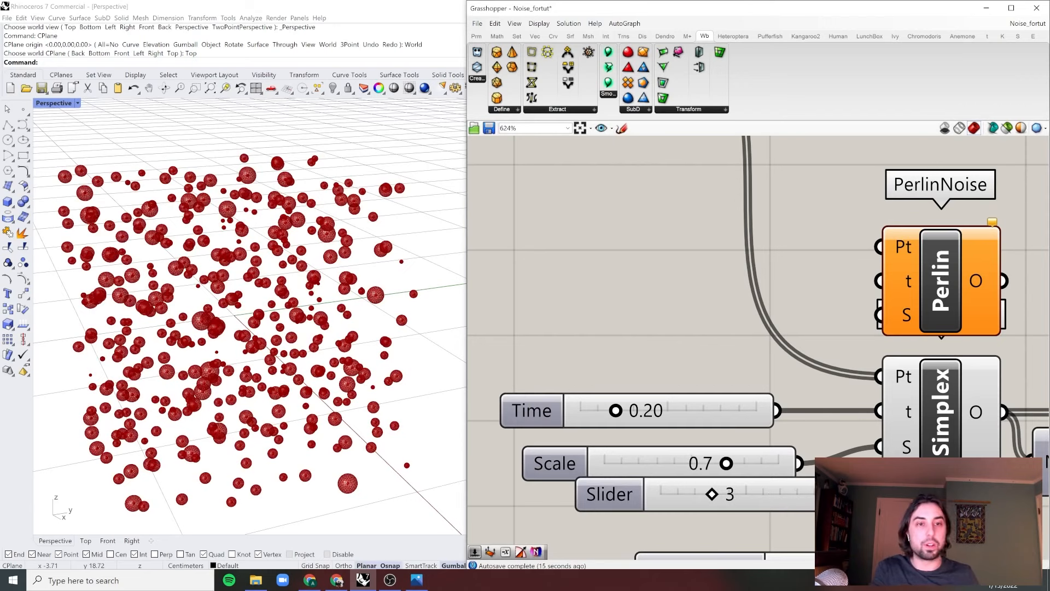
left_click_drag(754, 499, 752, 499)
left_click_drag(731, 498, 776, 498)
left_click_drag(658, 508, 651, 498)
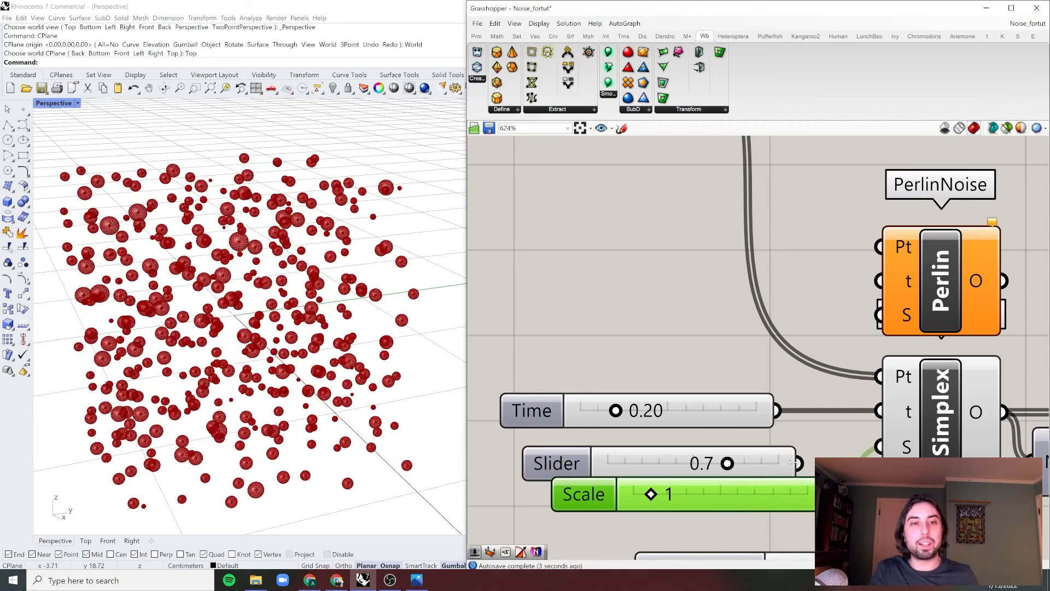
left_click_drag(809, 468, 879, 446)
key("Delete")
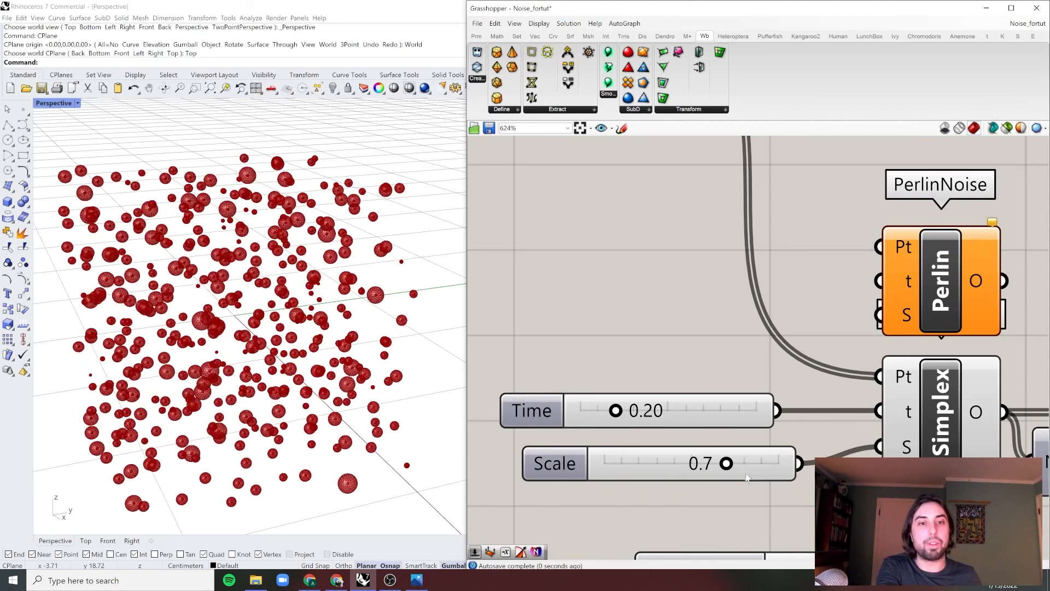
Set the Scale slider to 0.1 and place it directly beneath the Time slider
left_click_drag(727, 466, 634, 431)
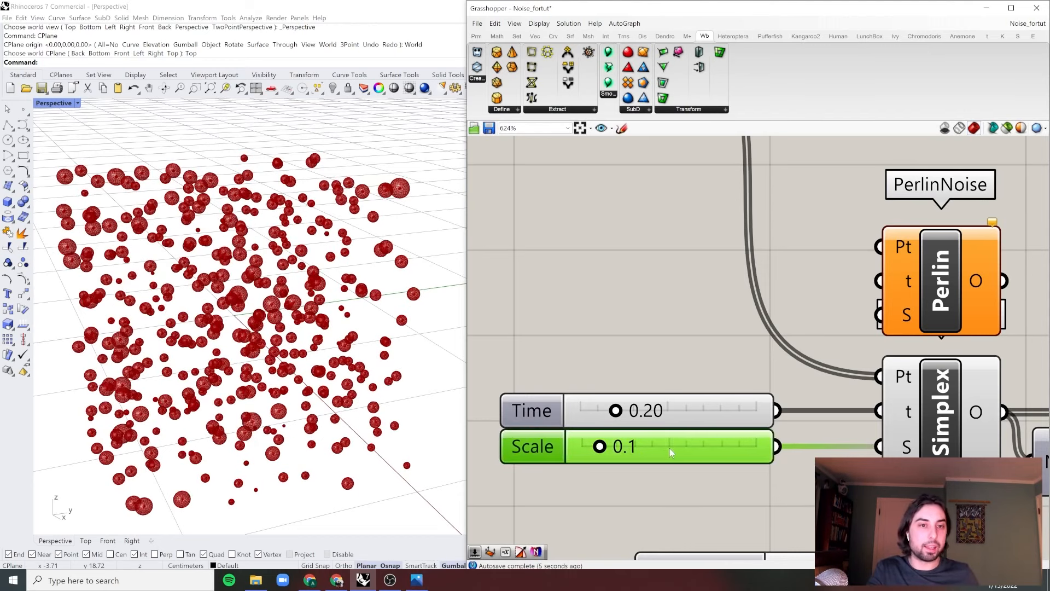
scroll(725, 432, "down", 5)
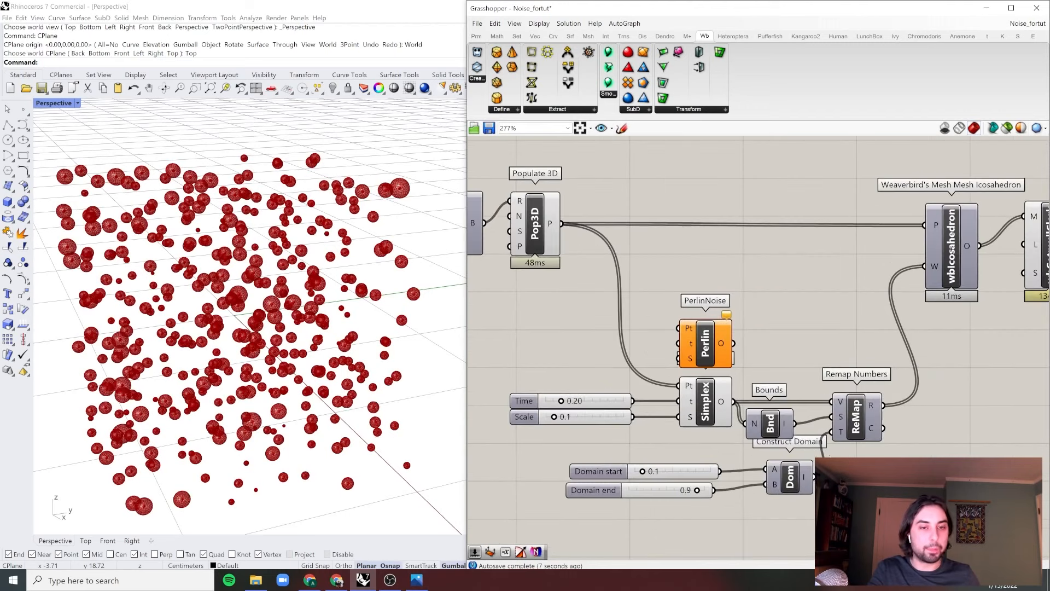
scroll(718, 370, "up", 1)
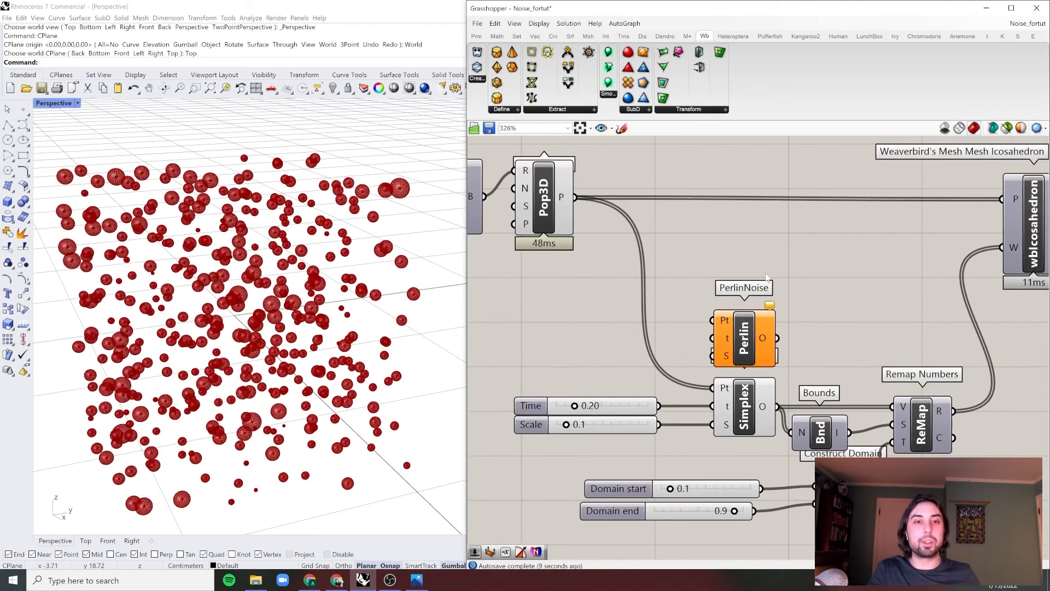
Shift both noise components closer to the sliders and connect Time, Scale and the Populate 3D points to the PerlinNoise t, S and Pt inputs
left_click_drag(767, 269, 750, 386)
left_click(775, 341)
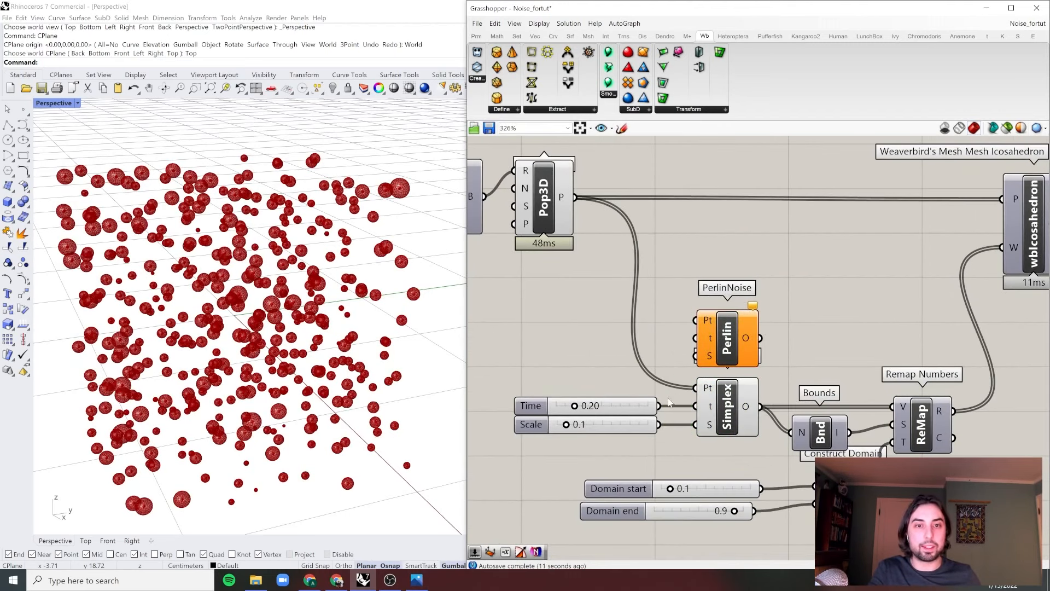
left_click_drag(674, 389, 695, 338)
left_click_drag(659, 425, 696, 356)
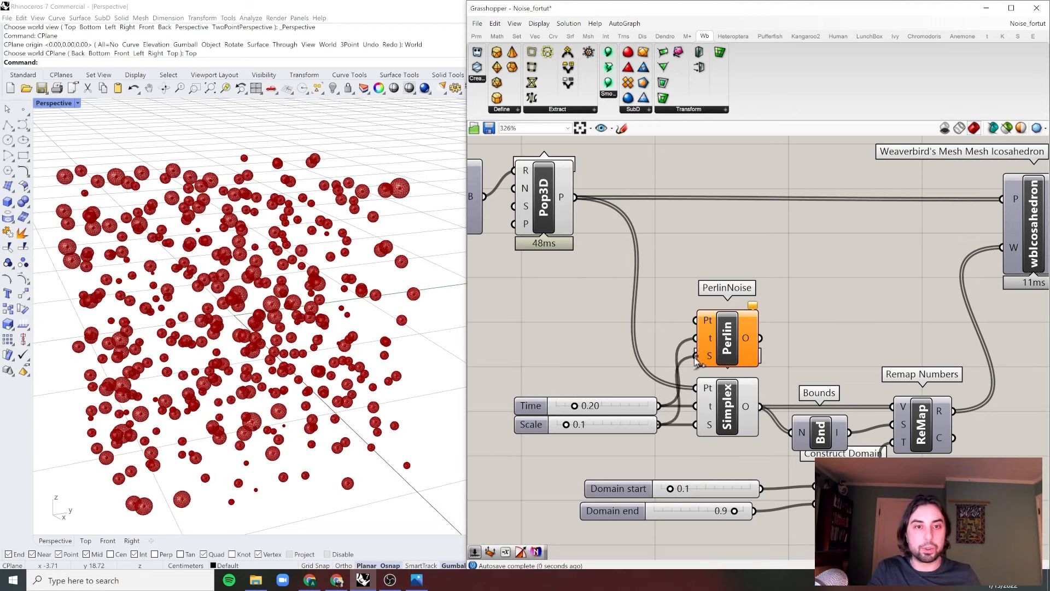
left_click_drag(575, 196, 696, 320)
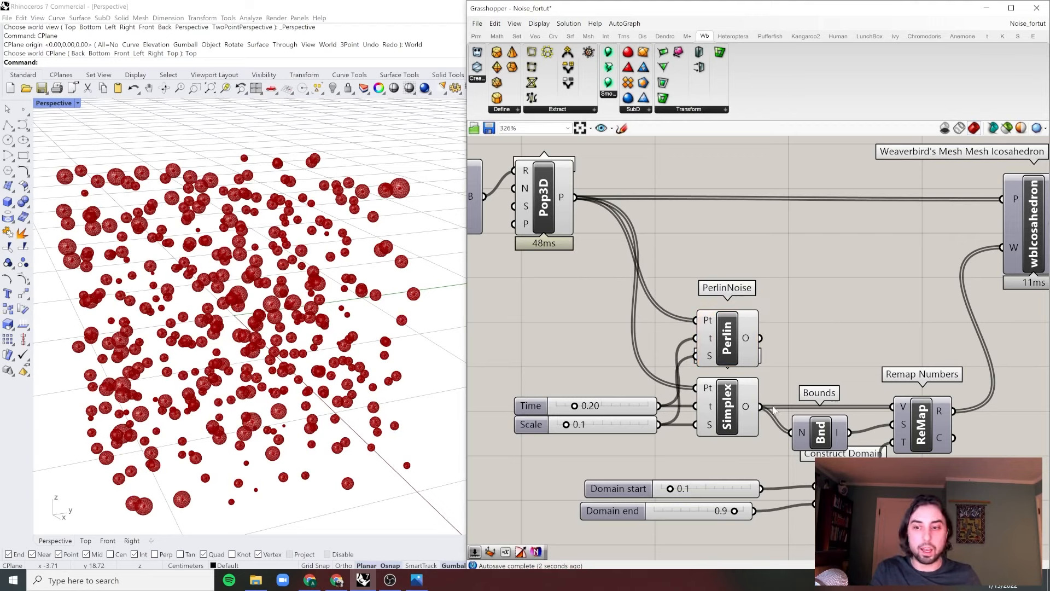
Transfer the SimplexNoise output wires to the PerlinNoise output and set the Time slider to 0.00
left_click_drag(761, 408, 760, 340, "ctrl+shift")
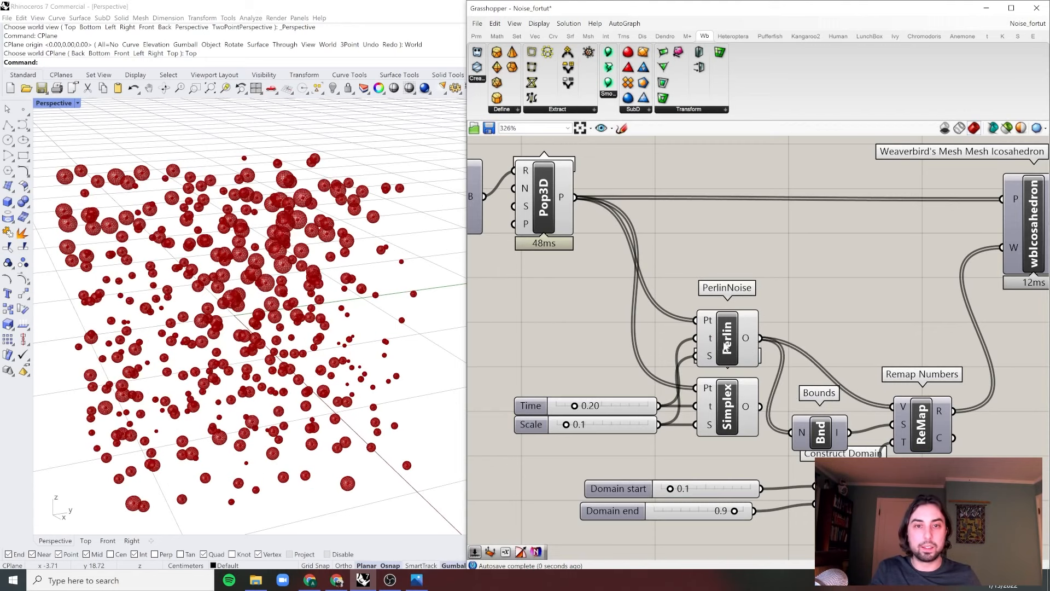
scroll(571, 406, "up", 3)
left_click_drag(578, 408, 531, 412)
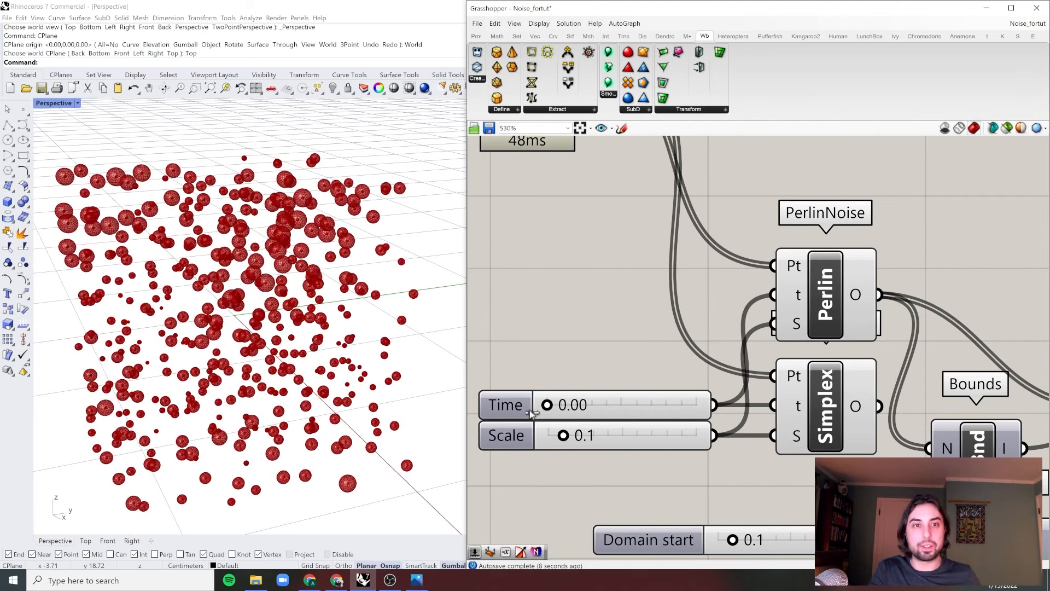
Set the Time slider feeding the noise components to 0.38
scroll(554, 401, "down", 1)
scroll(554, 401, "up", 1)
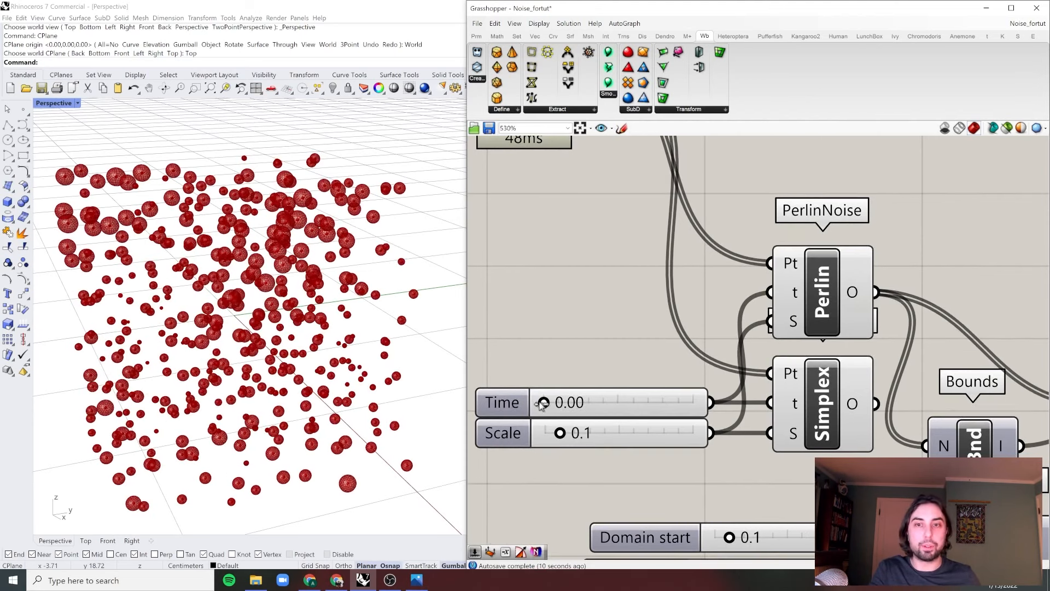
left_click_drag(545, 402, 600, 402)
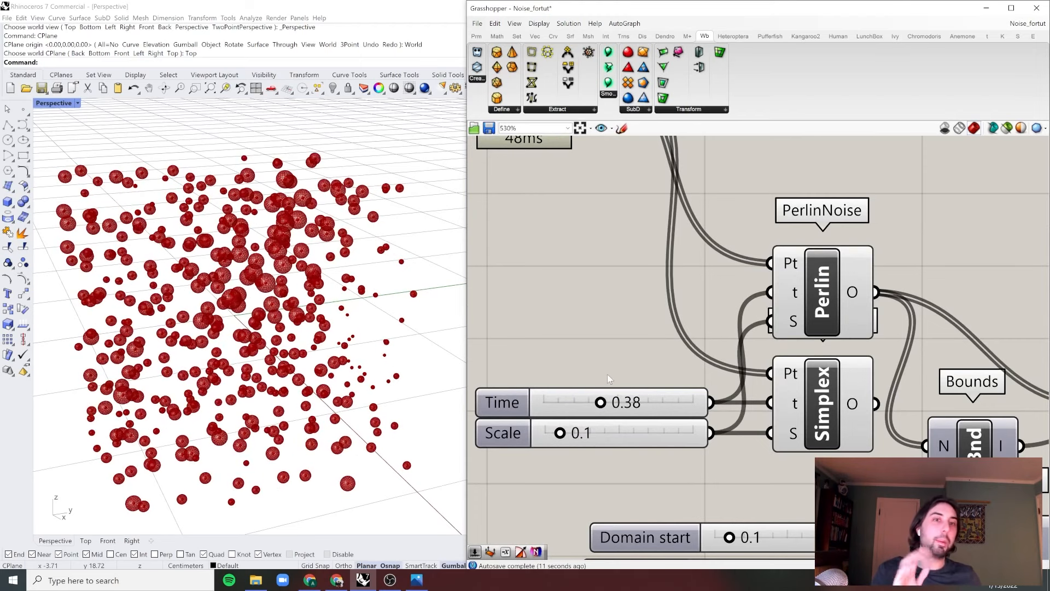
scroll(602, 372, "down", 3)
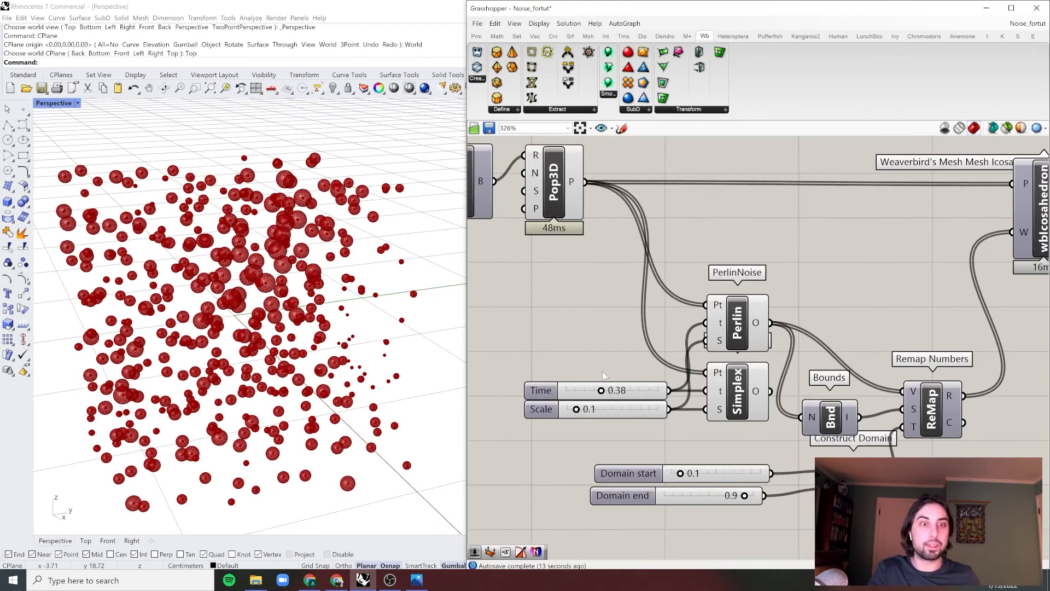
scroll(664, 344, "down", 3)
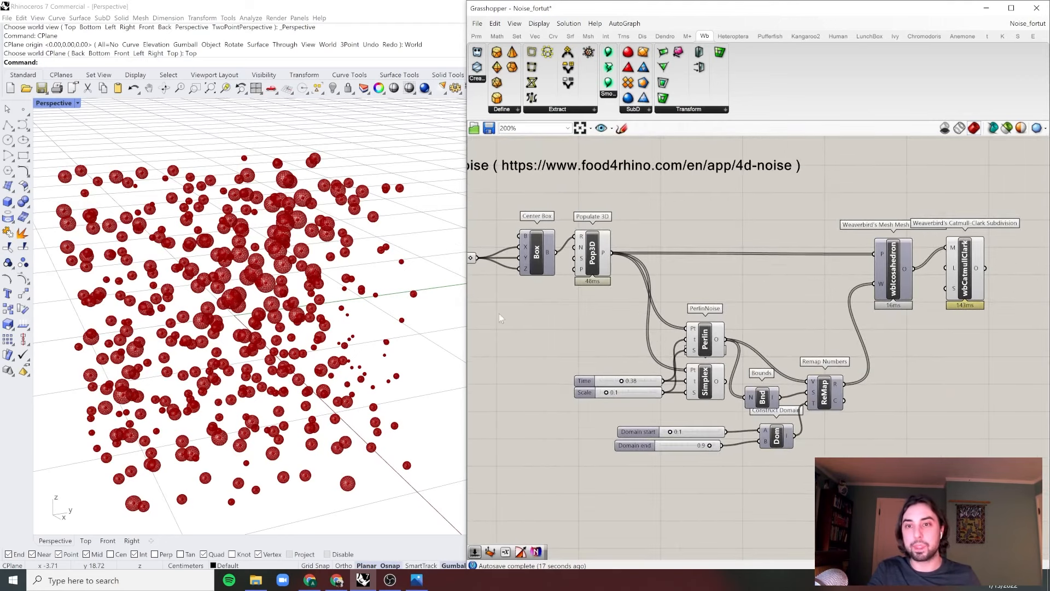
right_click_drag(454, 323, 359, 336)
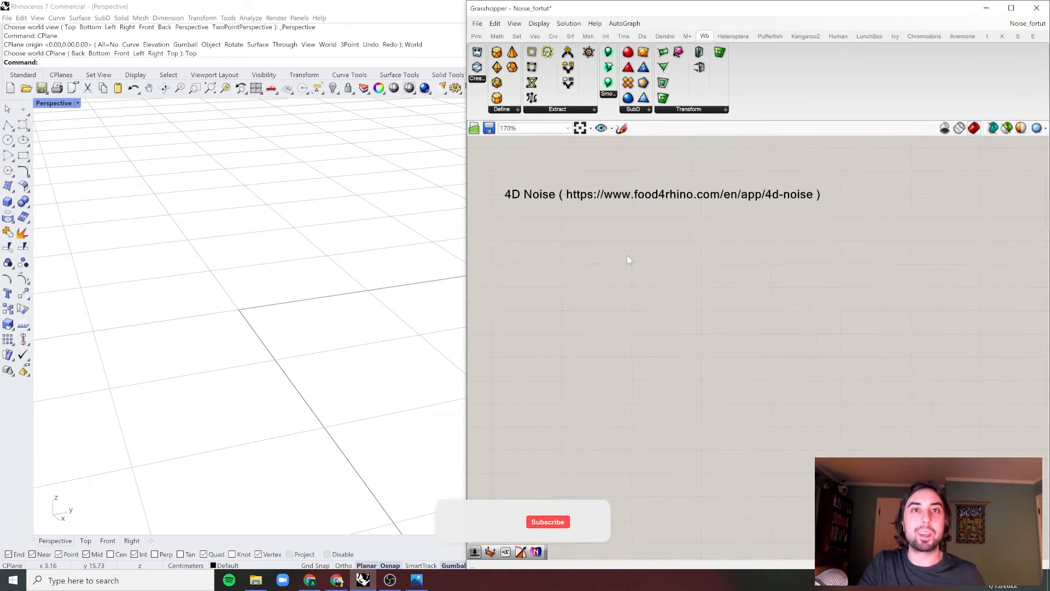
Add a Weaverbird's Mesh Icosahedron component to the empty canvas and place it below the 4D Noise heading
scroll(629, 258, "up", 1)
double_click(647, 297)
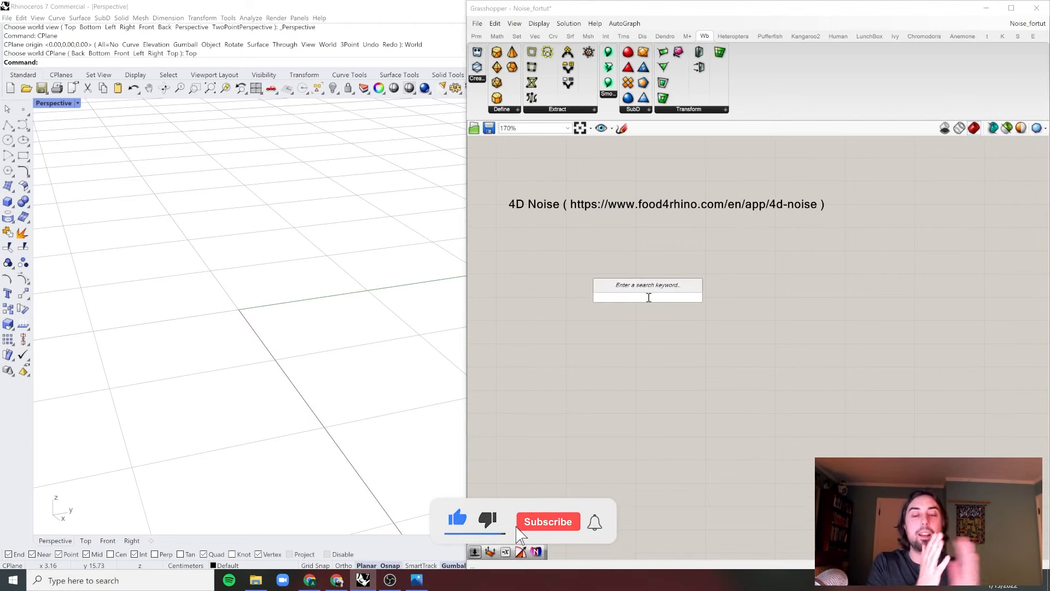
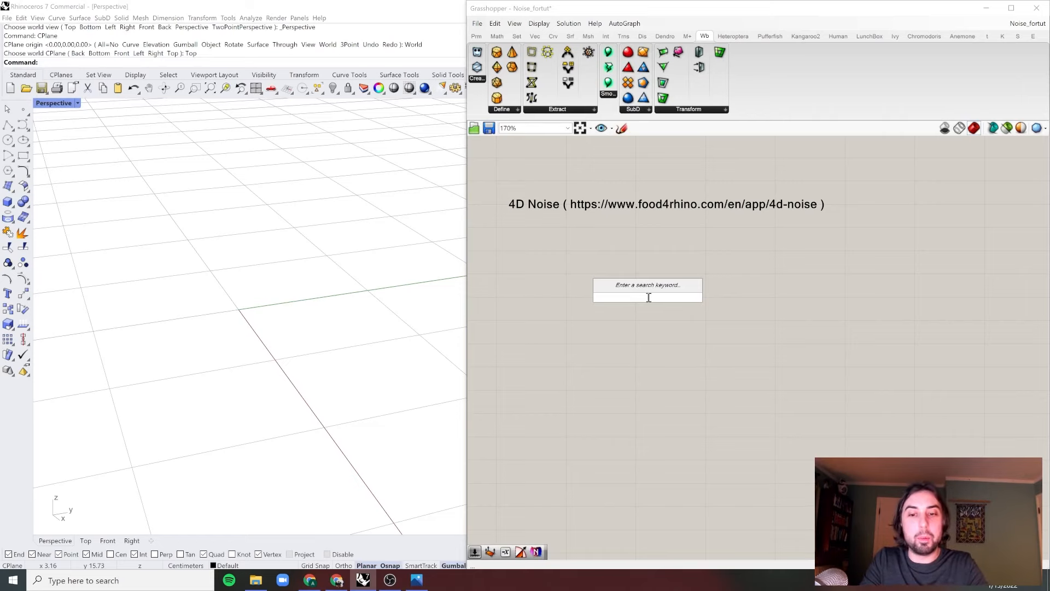
type("ico")
key("Return")
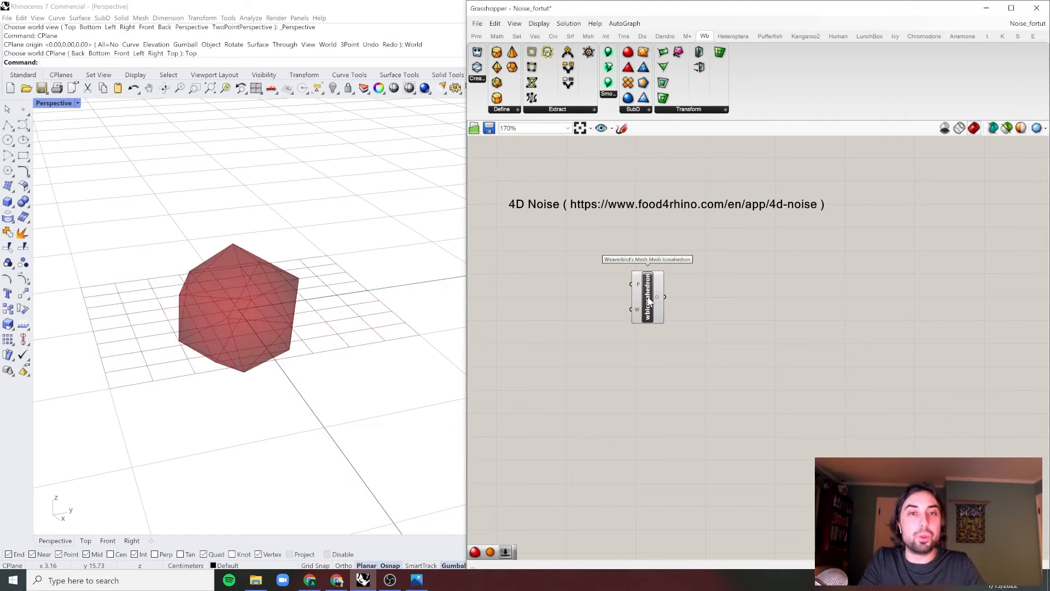
left_click(647, 298)
left_click(622, 281)
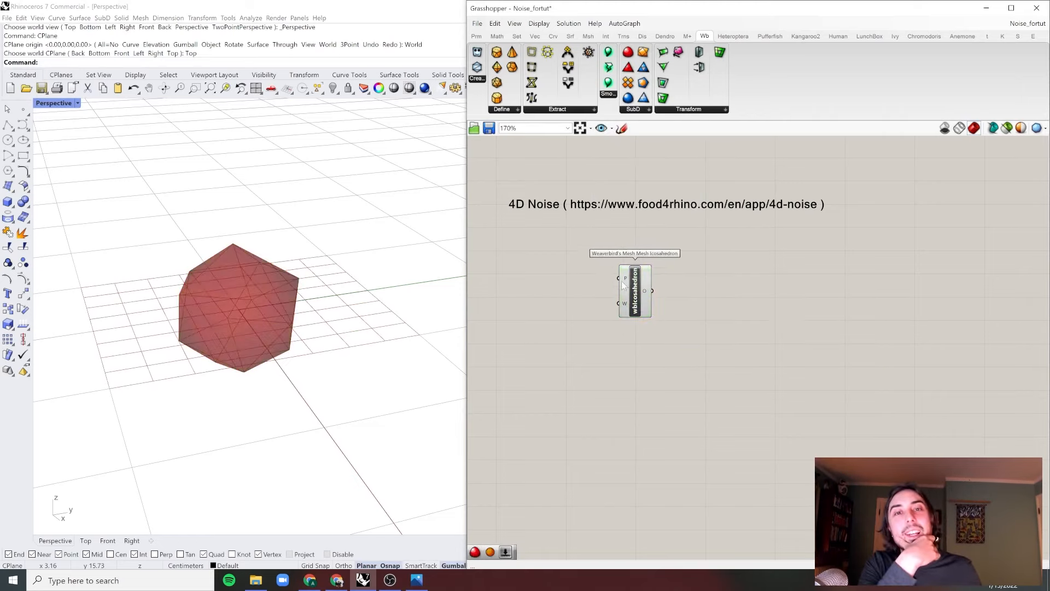
scroll(647, 298, "up", 5)
left_click(652, 322)
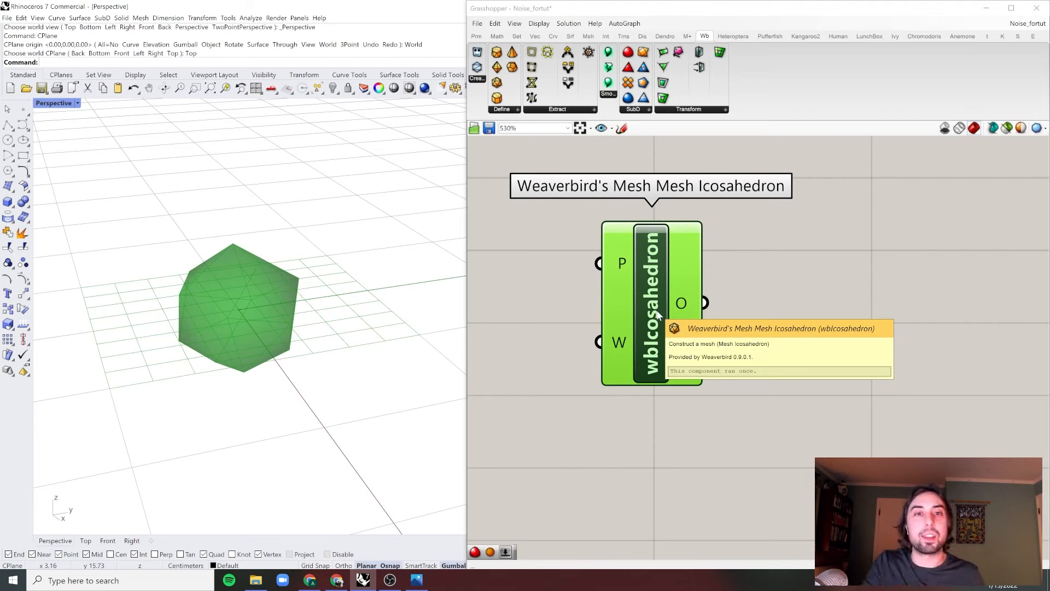
left_click_drag(657, 320, 674, 335)
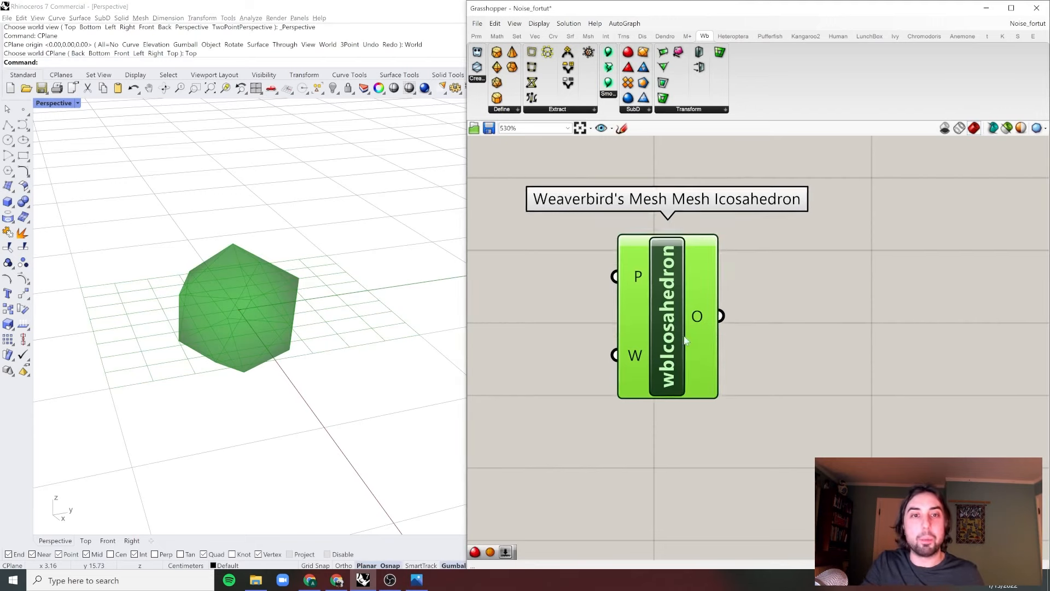
Add a Weaverbird's Catmull-Clark Subdivision component beside the icosahedron, connect the icosahedron's O output to its M input, and space the two apart
double_click(823, 321)
type("we")
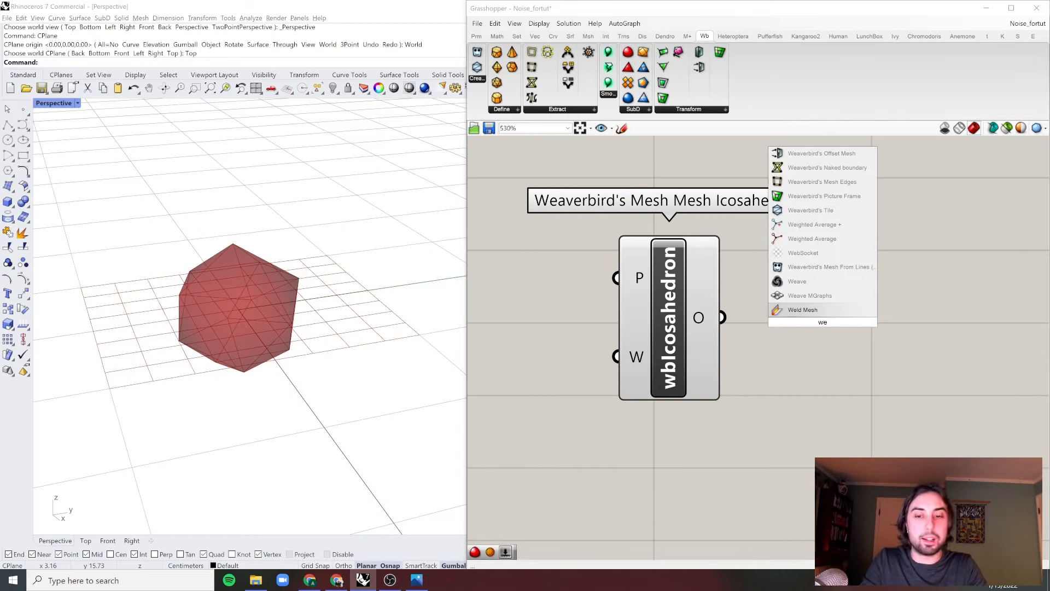
key("BackSpace")
key("BackSpace")
type("catme")
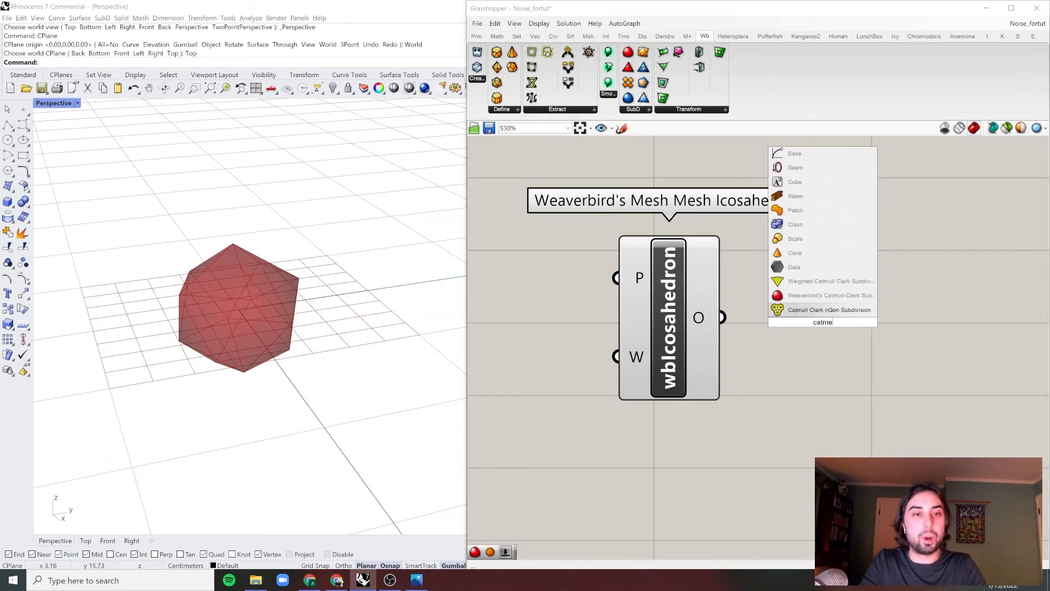
key("BackSpace")
key("Up")
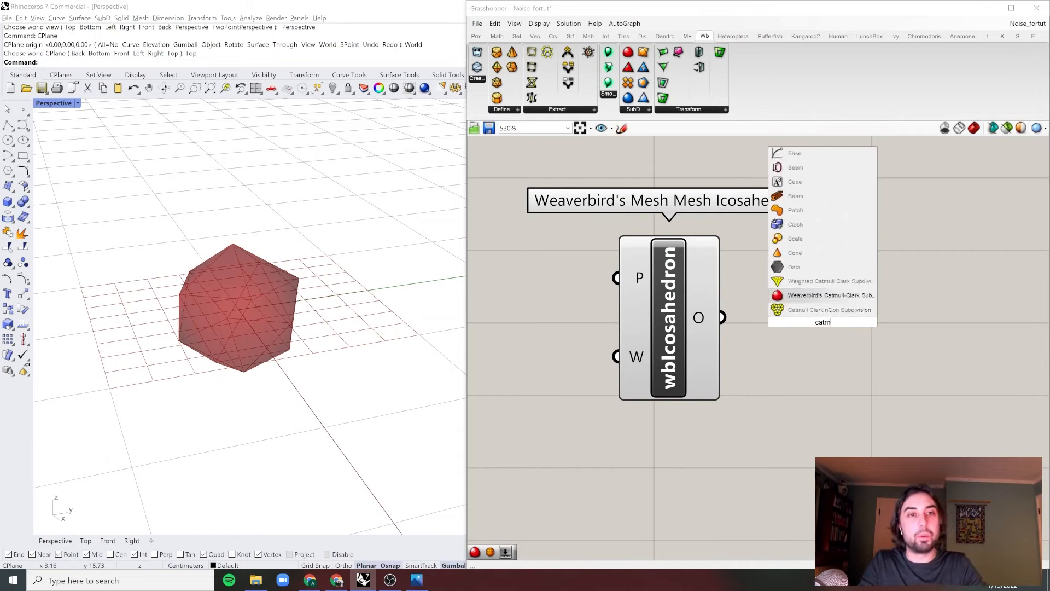
key("Return")
left_click_drag(725, 317, 770, 266)
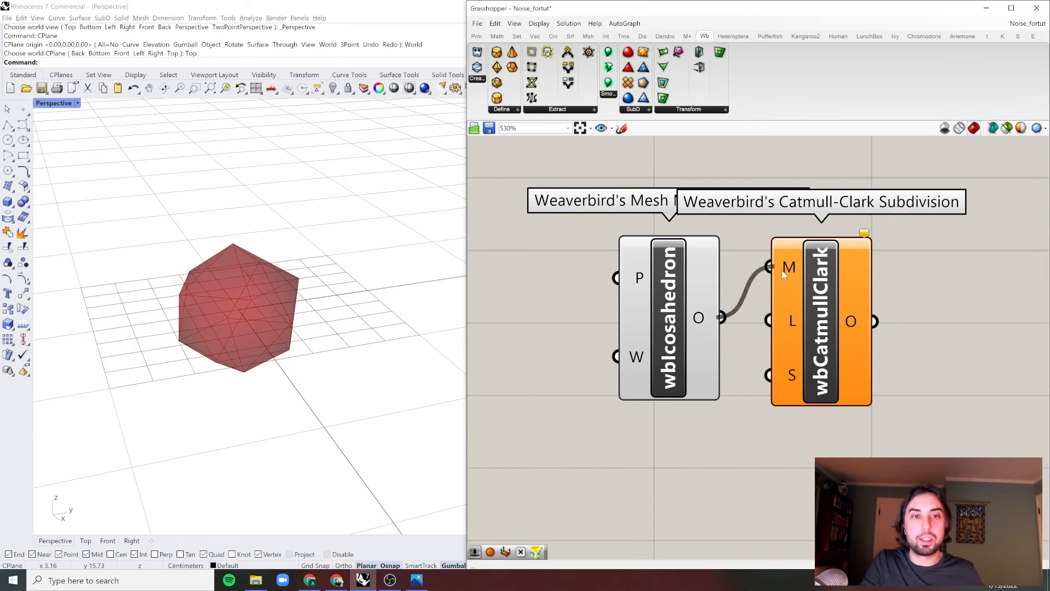
left_click_drag(820, 313, 883, 304)
Add a number slider with value 2, connect it to the Catmull-Clark L input, and place it below the components
double_click(732, 465)
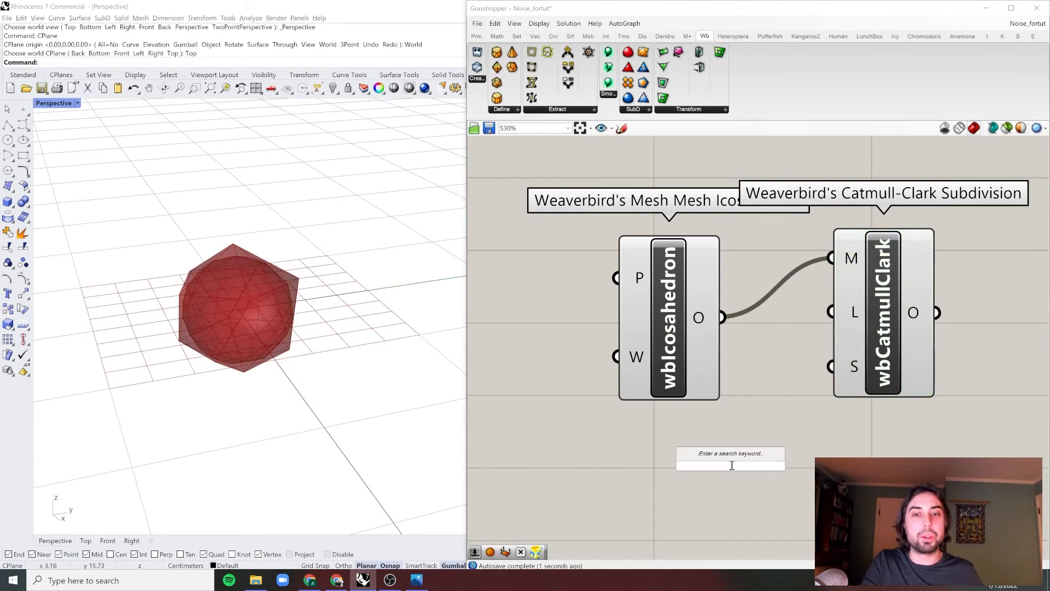
type("slider")
key("Return")
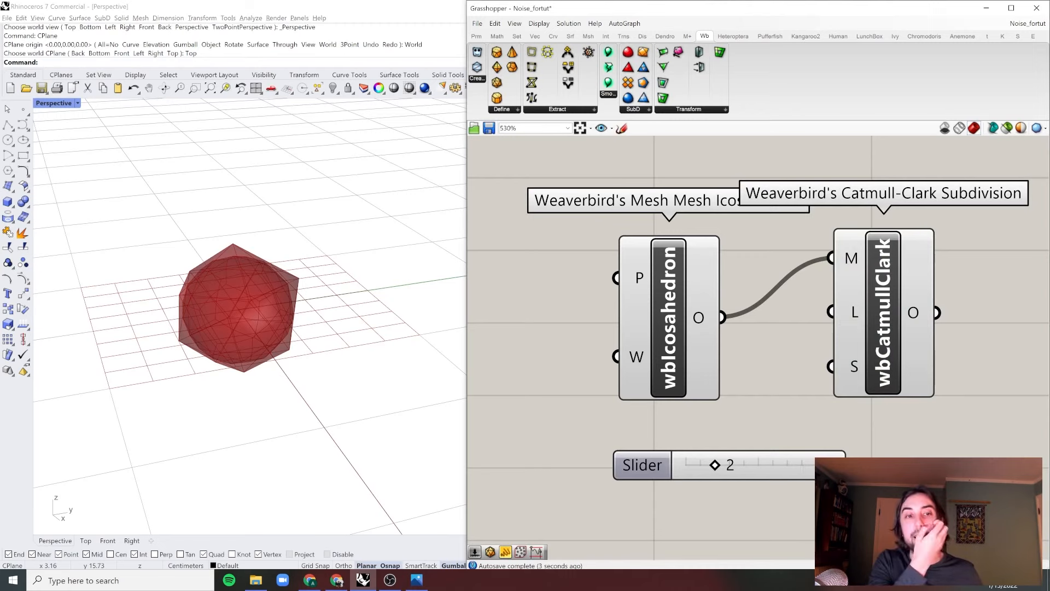
left_click_drag(846, 465, 831, 312)
left_click_drag(643, 465, 617, 442)
Select the icosahedron component
left_click(672, 330)
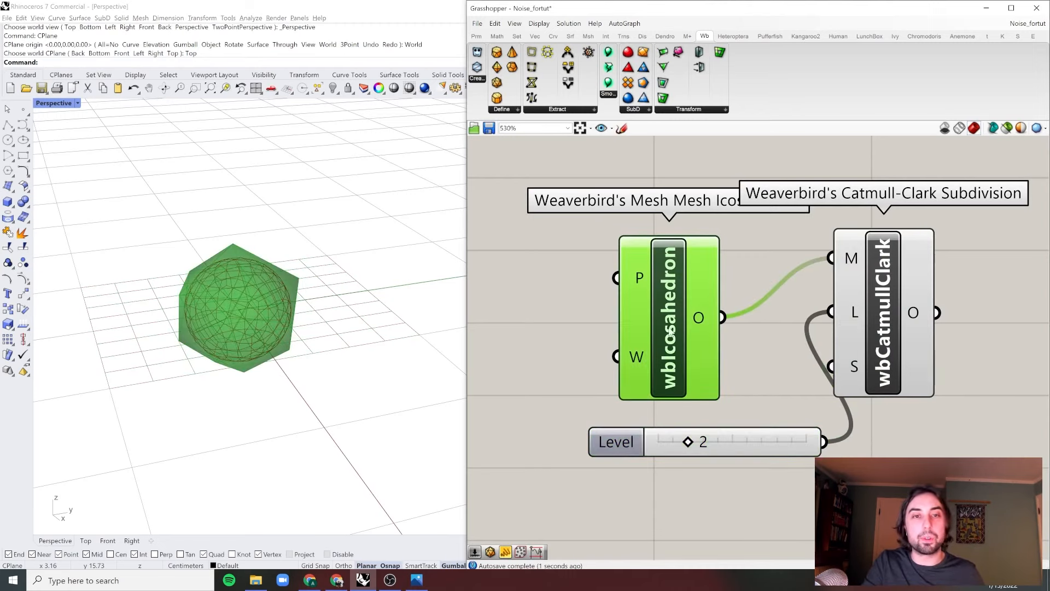
Turn off the preview of the icosahedron component so only the Catmull-Clark subdivided mesh is displayed
right_click(741, 247)
left_click(777, 265)
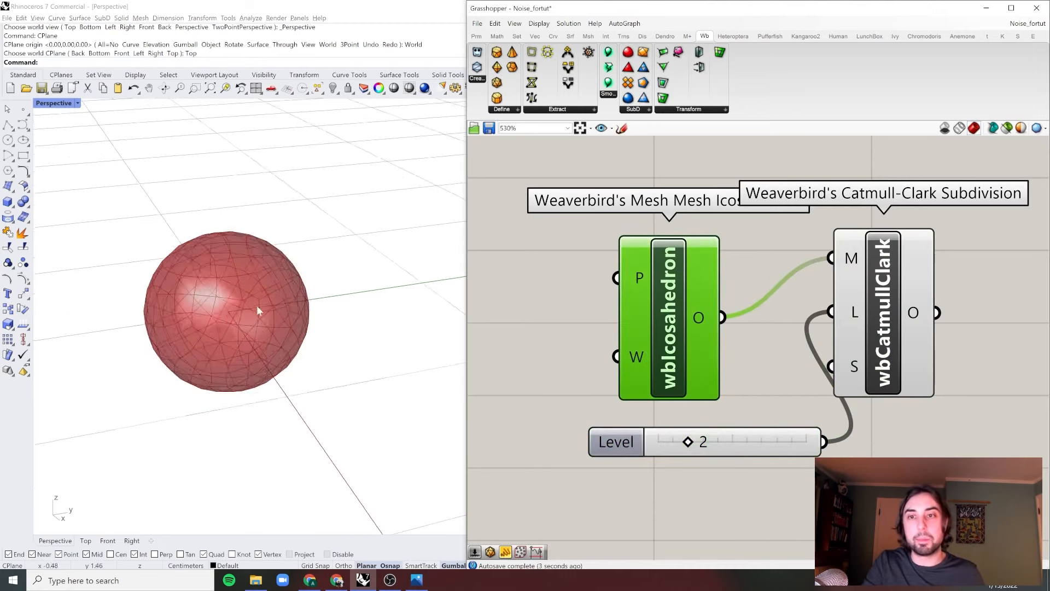
scroll(259, 311, "up", 3)
scroll(370, 311, "down", 4)
scroll(758, 309, "down", 1)
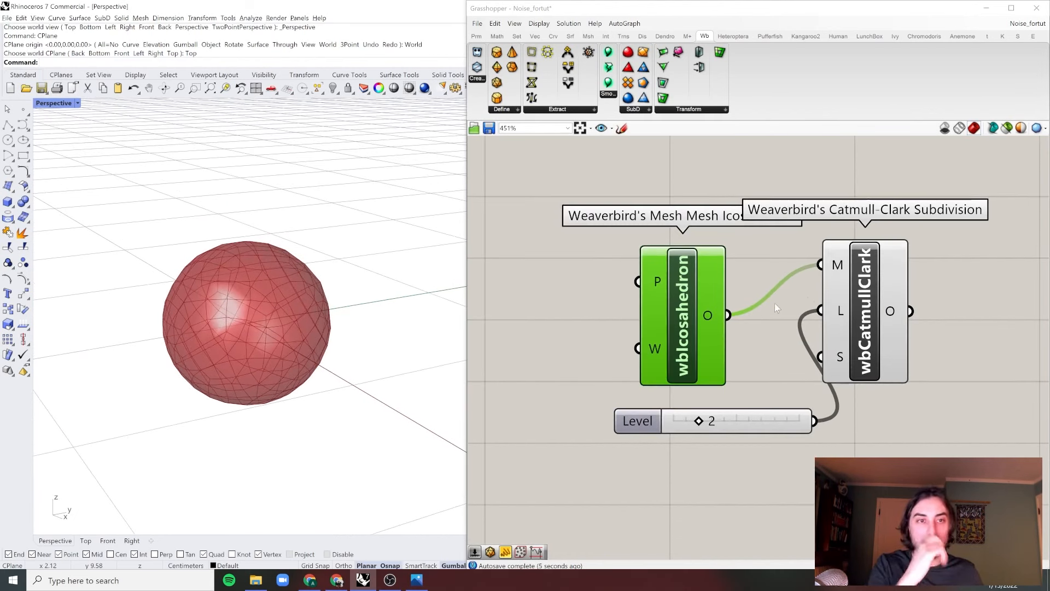
scroll(841, 297, "down", 3)
left_click(853, 325)
left_click(908, 383)
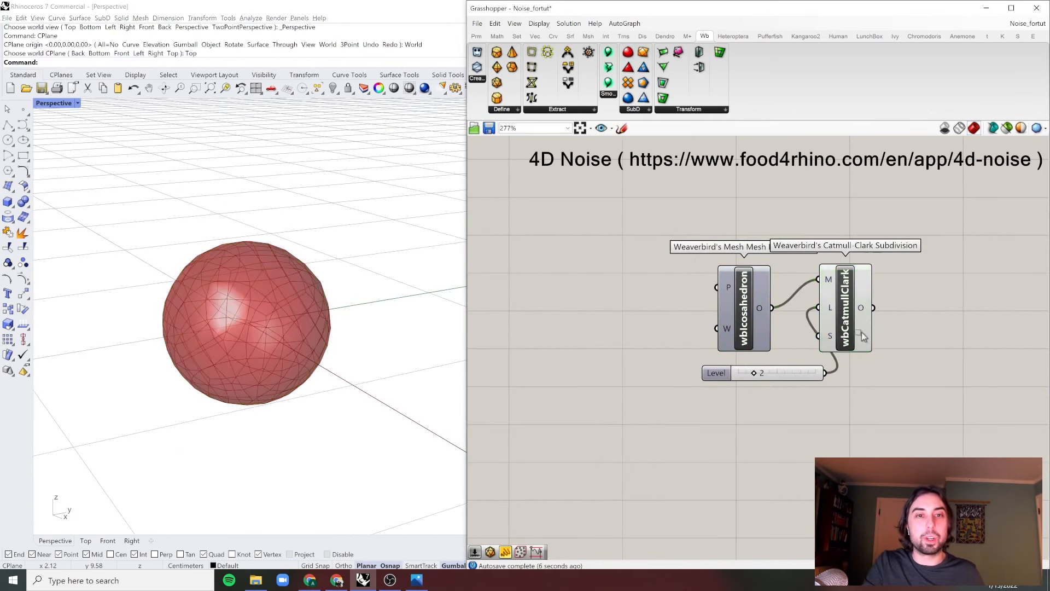
Highlight all components and examine the subdivided sphere mesh in the perspective view
key("ctrl+a")
scroll(262, 273, "up", 2)
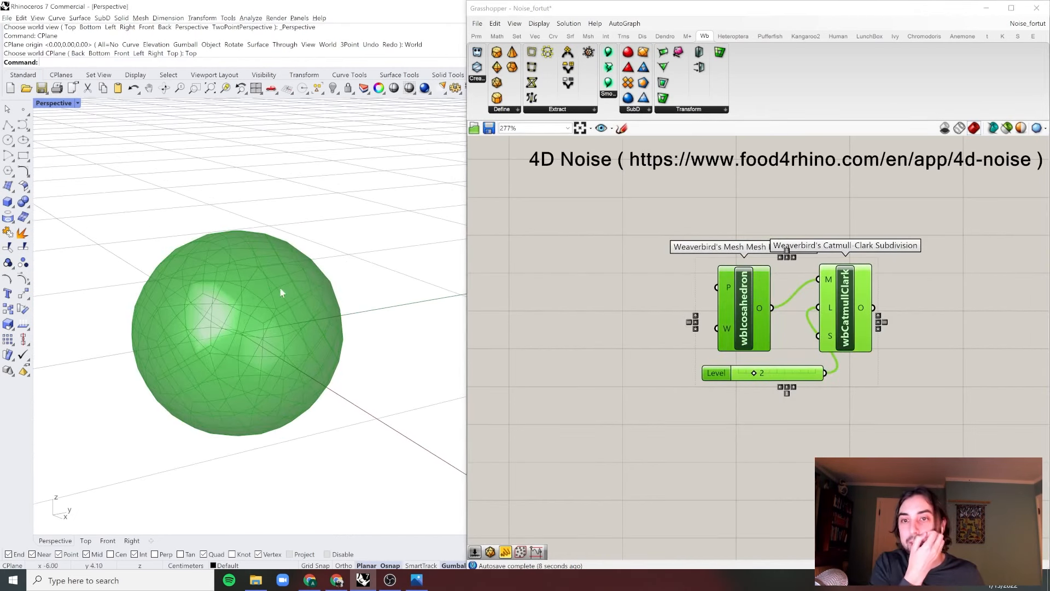
scroll(238, 315, "up", 2)
right_click_drag(238, 315, 231, 316)
right_click_drag(287, 298, 300, 305)
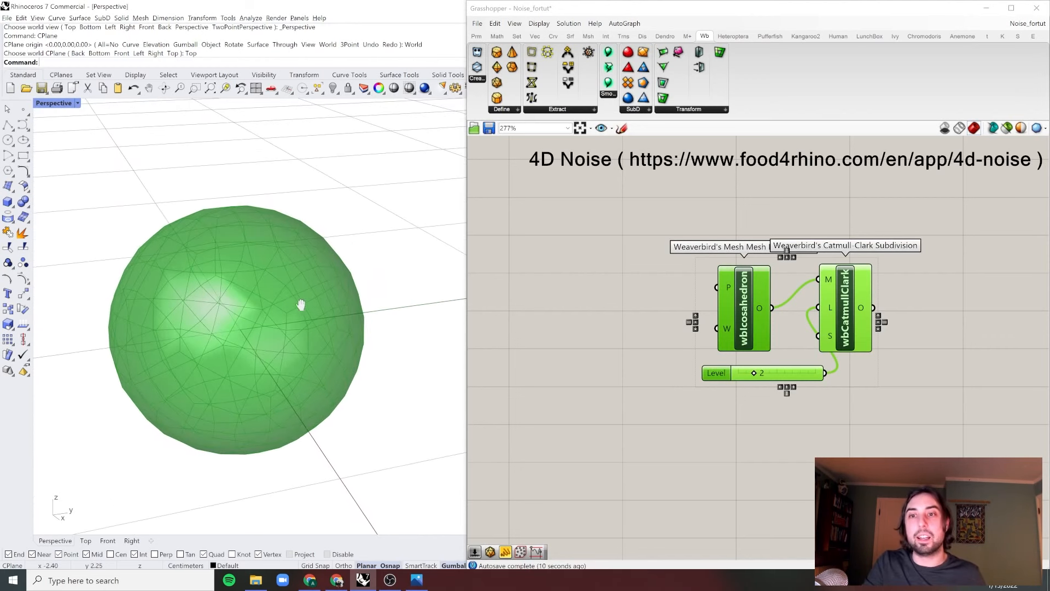
left_click(891, 343)
Add a Mesh parameter after the Catmull-Clark subdivision and connect the subdivision's output to it
right_click_drag(978, 301, 882, 301)
double_click(884, 301)
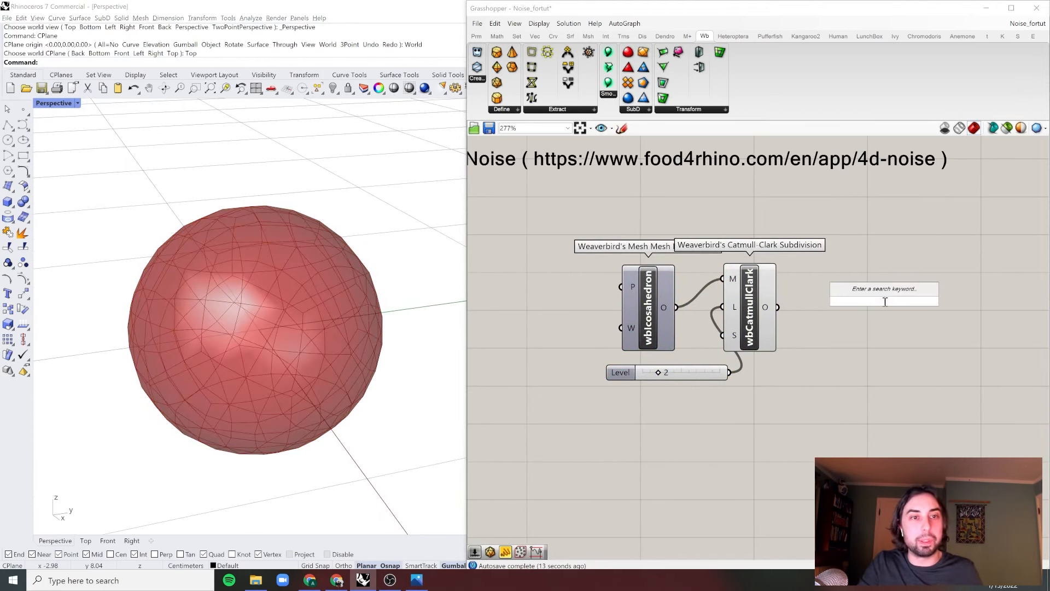
type("mesh")
key("Return")
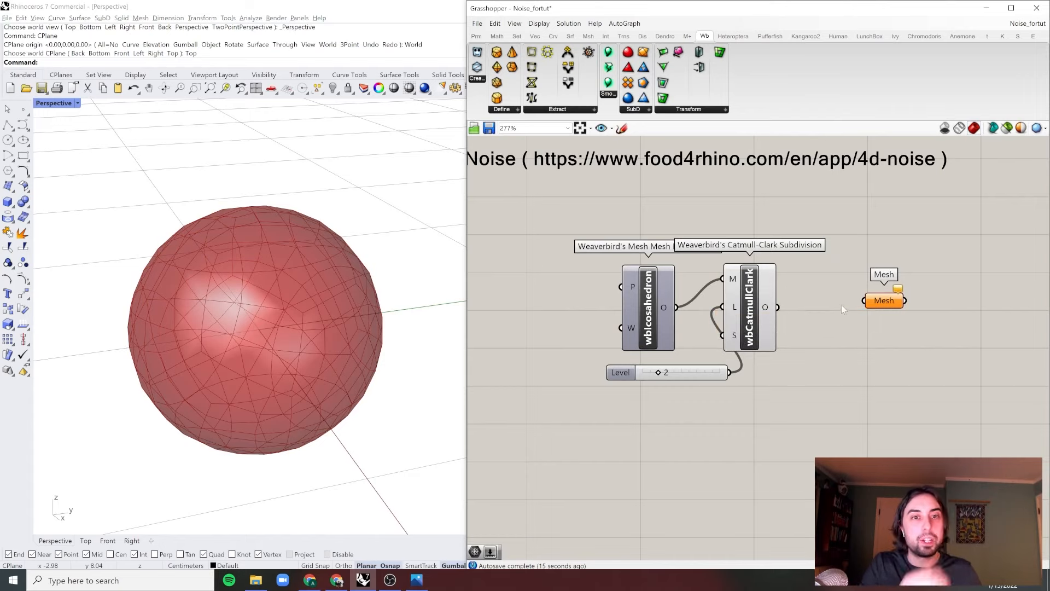
left_click_drag(847, 308, 937, 307)
left_click(809, 288)
Turn off the preview of the Catmull-Clark subdivision component
left_click_drag(808, 288, 713, 376)
middle_click(848, 281)
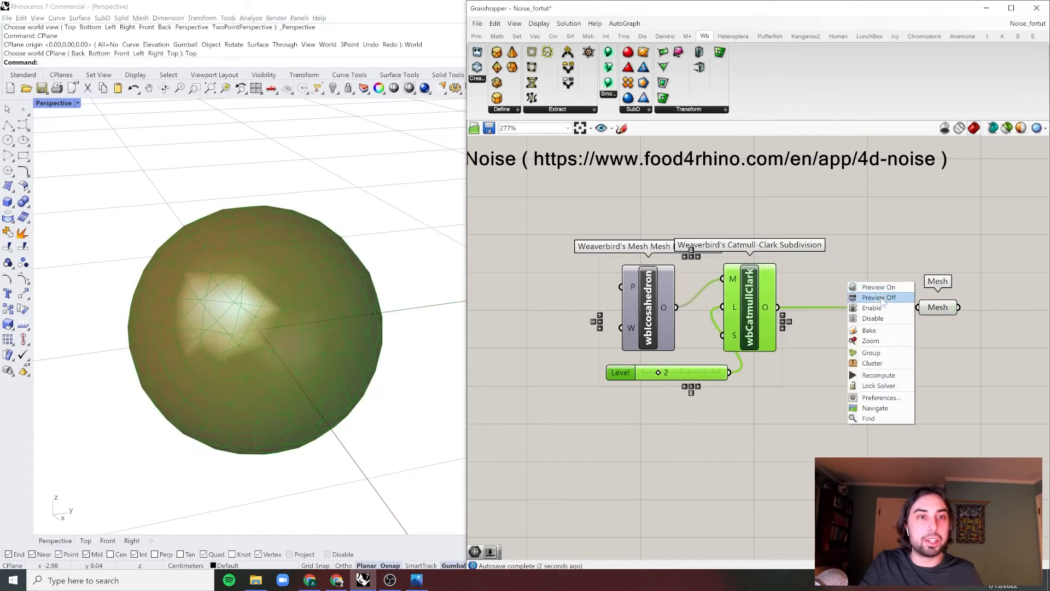
left_click(875, 297)
left_click(923, 249)
Add a Deconstruct Mesh component beside the Mesh parameter
right_click_drag(949, 267, 804, 276)
double_click(918, 304)
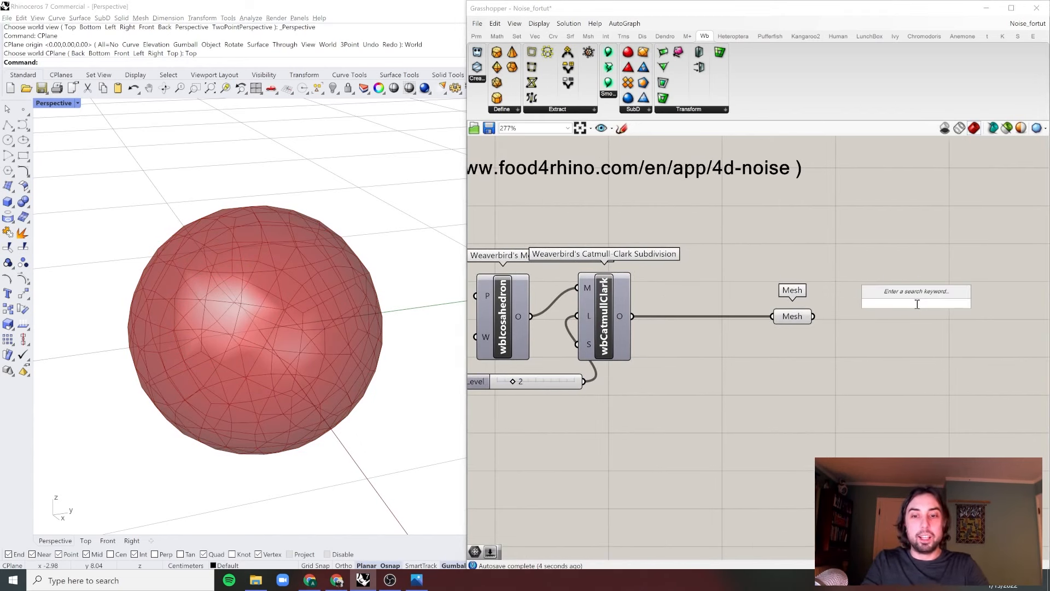
type("deco")
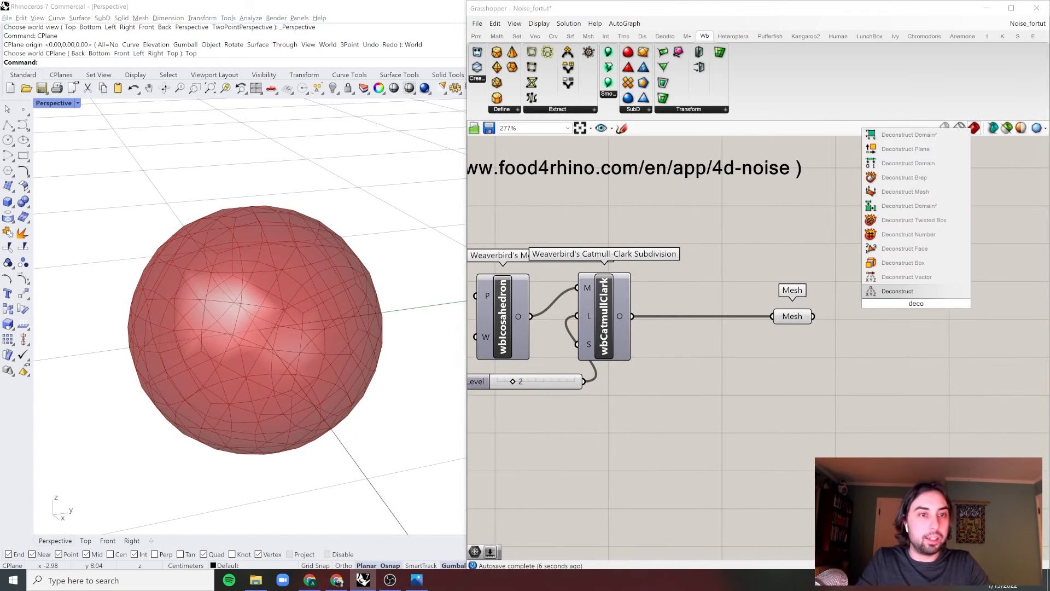
key("Up")
key("Up")
key("Up")
key("Up")
key("Up")
key("Up")
key("Up")
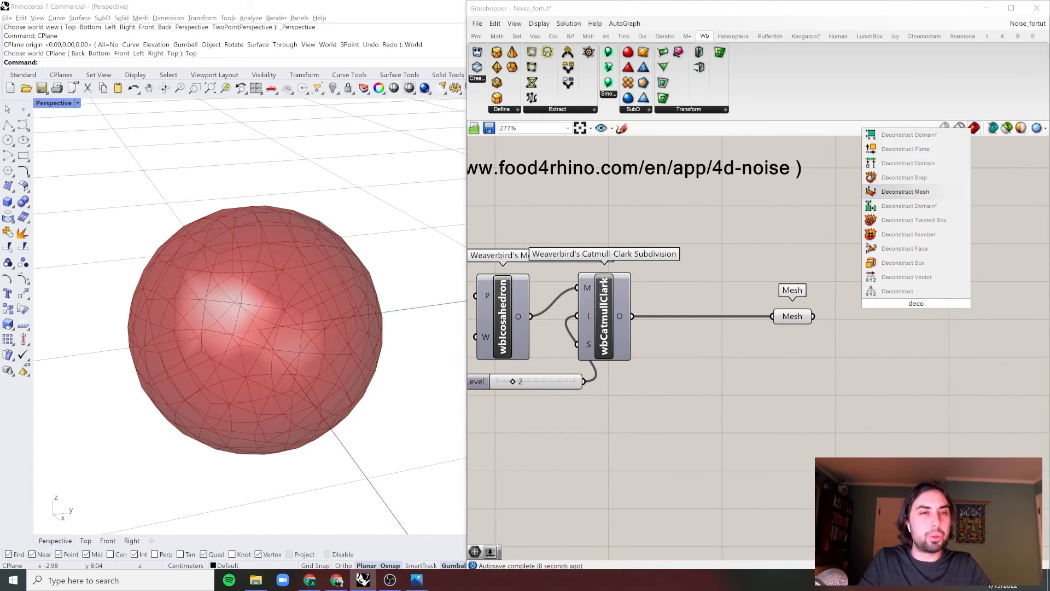
key("Return")
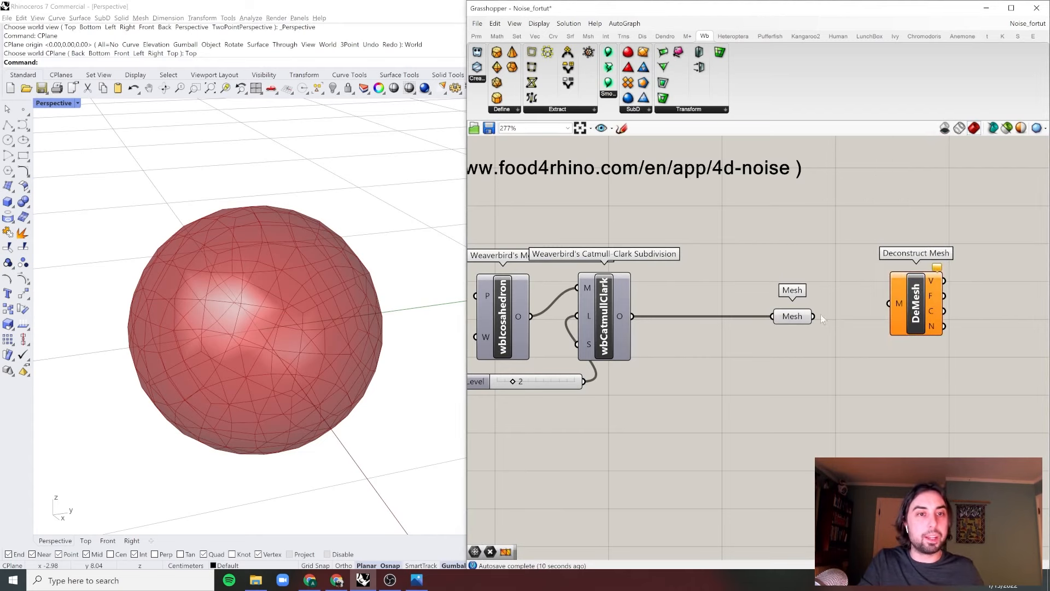
Connect the Mesh parameter to the M input of Deconstruct Mesh
left_click_drag(815, 316, 917, 323)
right_click_drag(919, 323, 769, 307)
left_click(769, 307)
mouse_move(730, 294)
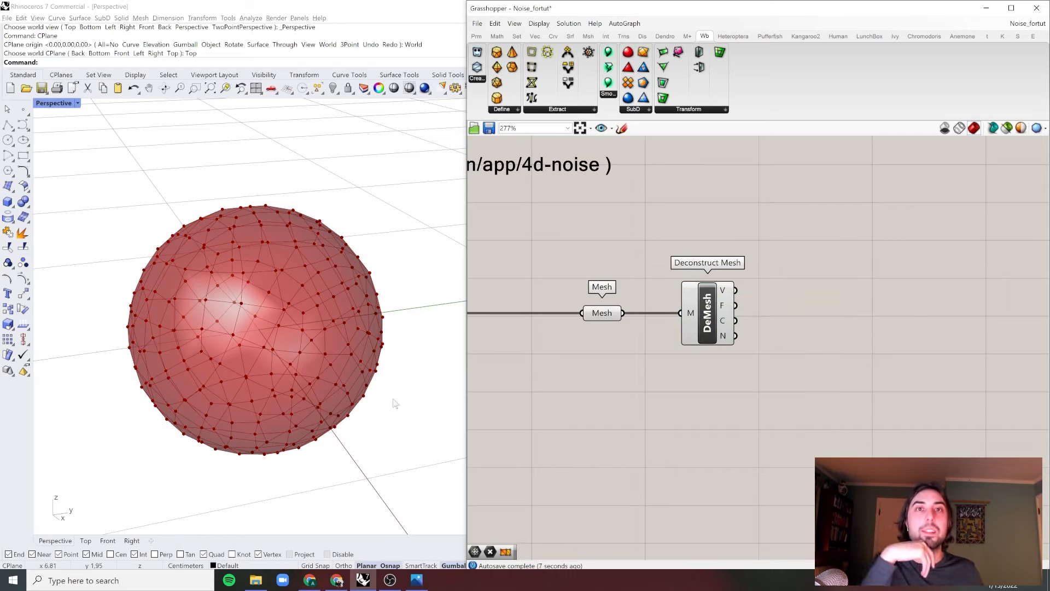
Add a SimplexNoise component and place it well past Deconstruct Mesh, slightly lower on the canvas
double_click(812, 311)
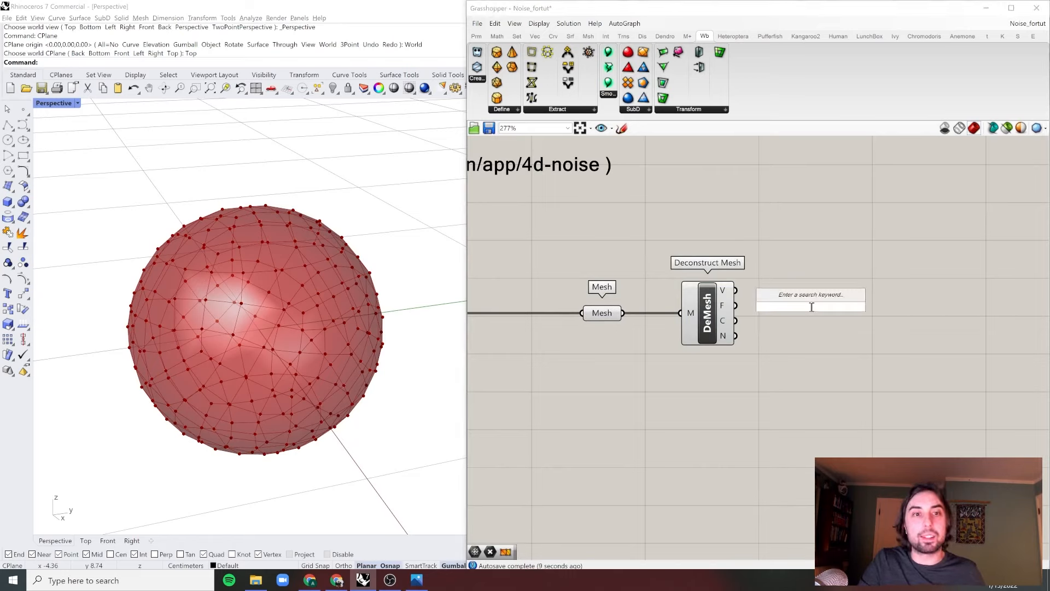
type("simpl")
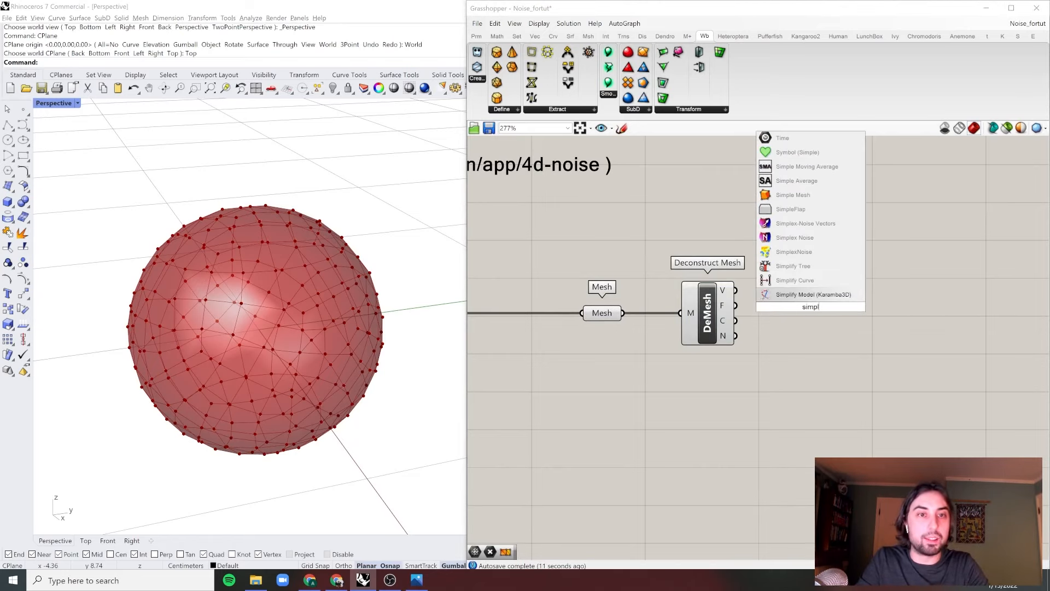
left_click(808, 252)
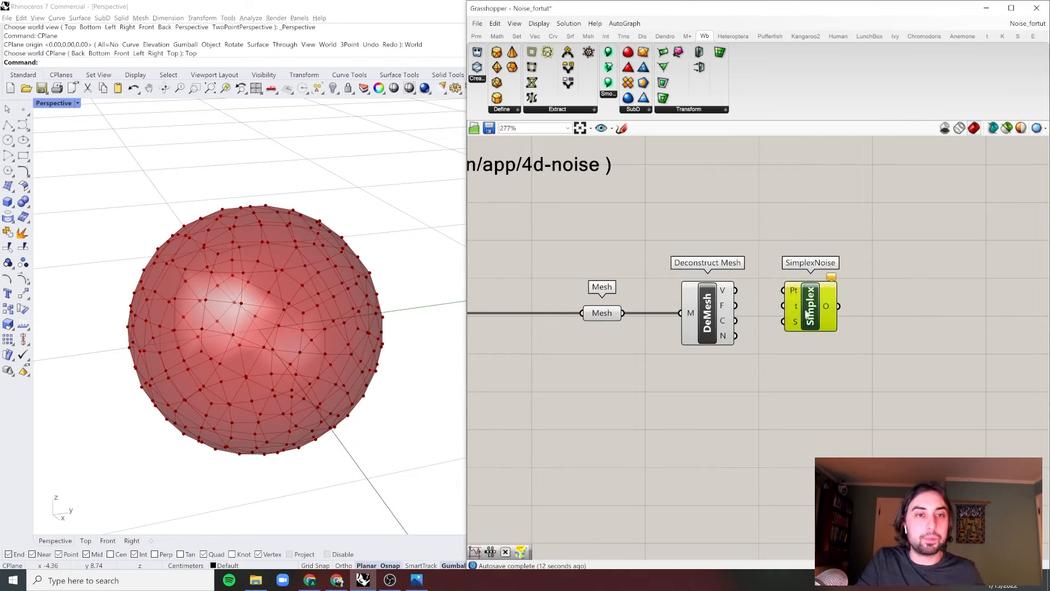
left_click_drag(809, 312, 934, 351)
right_click_drag(678, 297, 544, 255)
left_click(545, 255)
scroll(716, 287, "down", 1)
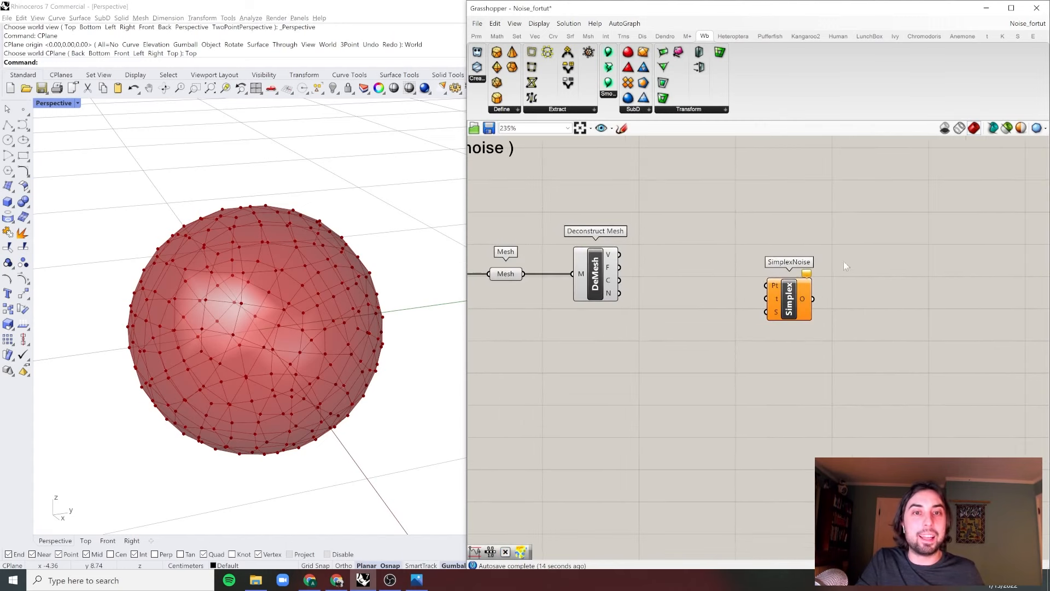
left_click_drag(801, 295, 783, 317)
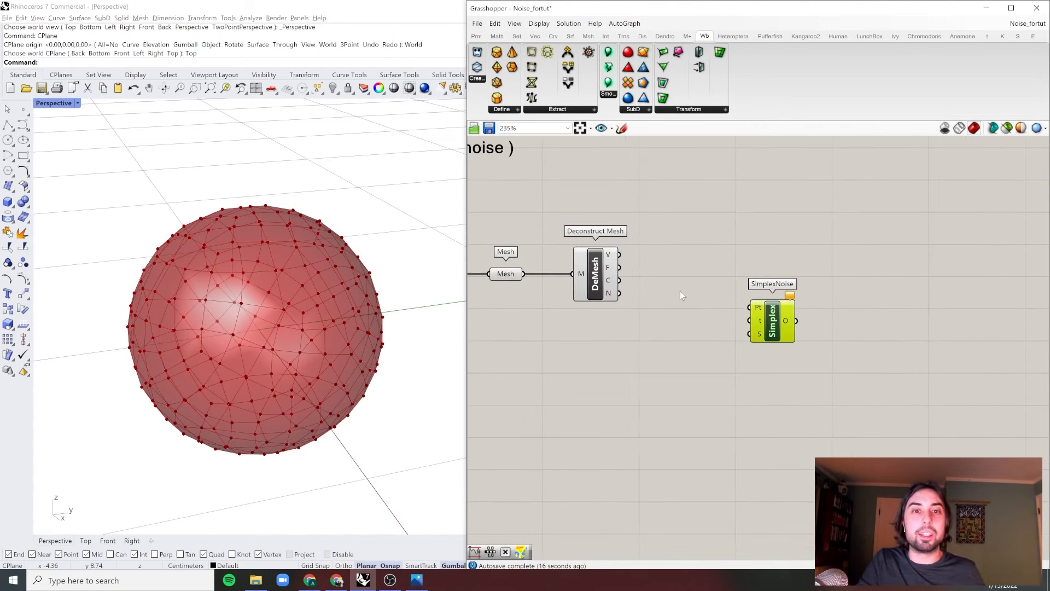
Connect the vertices output of Deconstruct Mesh to the Pt input of SimplexNoise and shift SimplexNoise slightly down
mouse_move(611, 298)
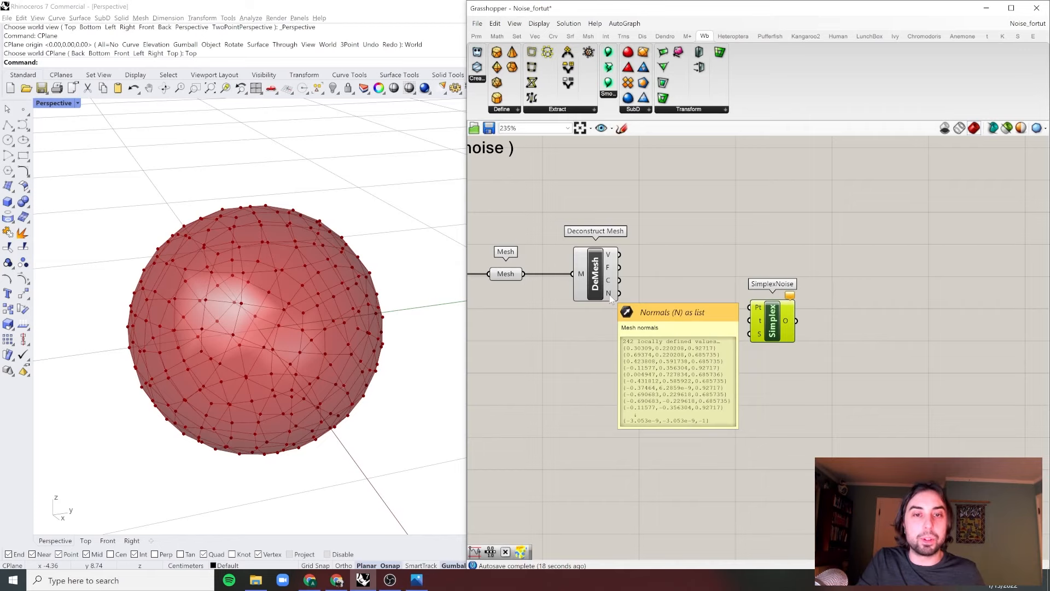
scroll(591, 273, "up", 1)
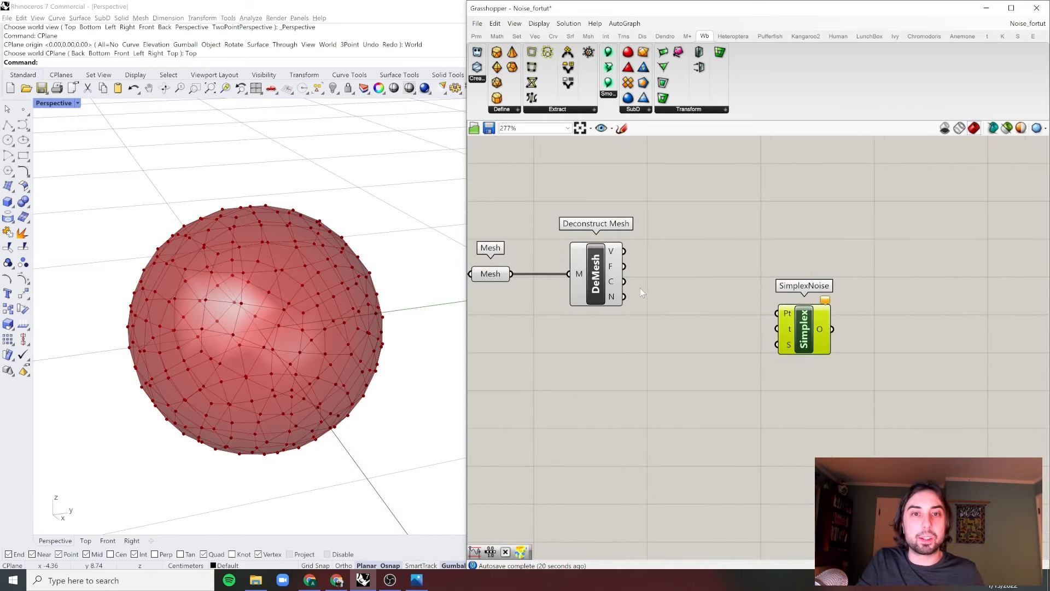
right_click_drag(642, 292, 651, 294)
double_click(688, 349)
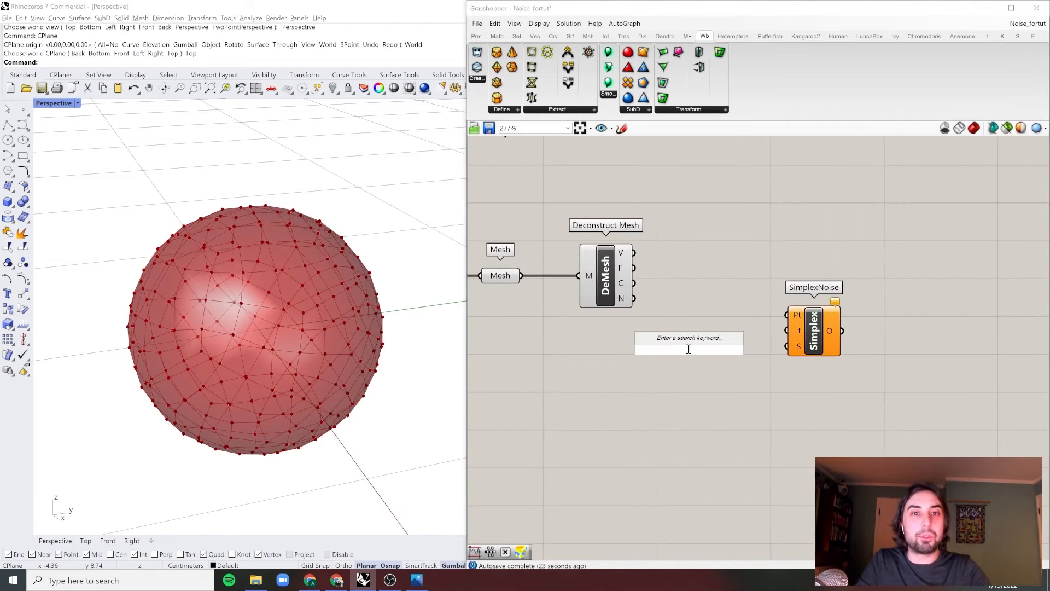
left_click(684, 300)
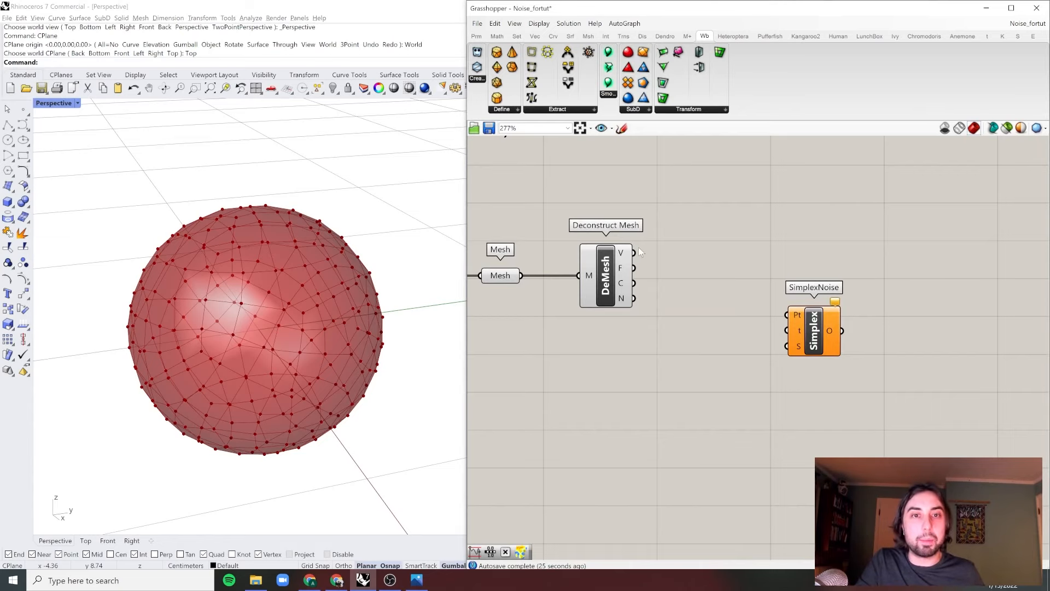
left_click_drag(638, 254, 745, 297)
left_click_drag(787, 320, 785, 344)
Add a number slider set to 0.00 and connect it to the t input of SimplexNoise
double_click(664, 352)
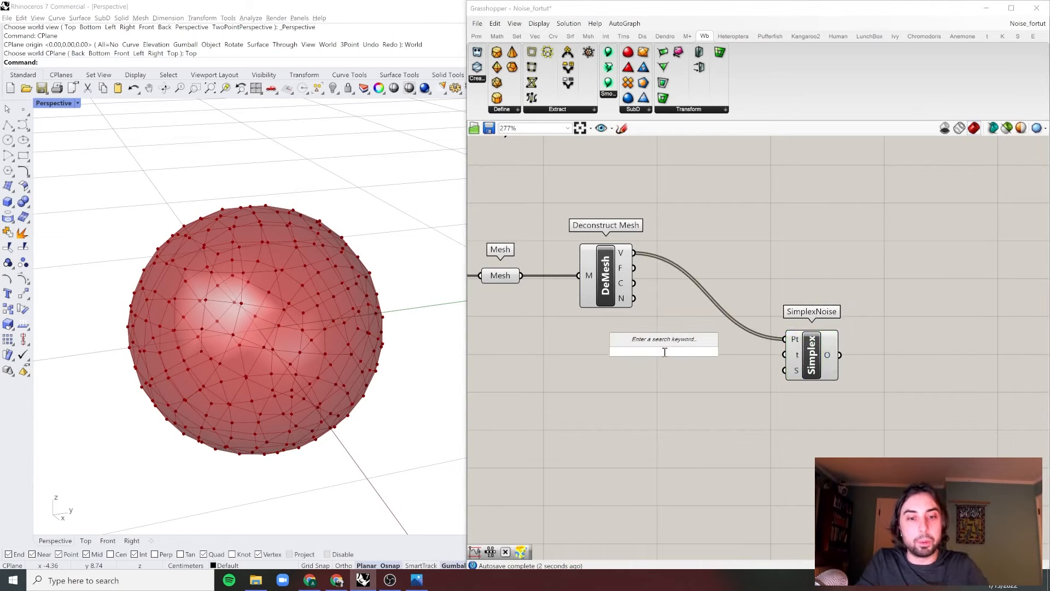
type("0.")
key("Return")
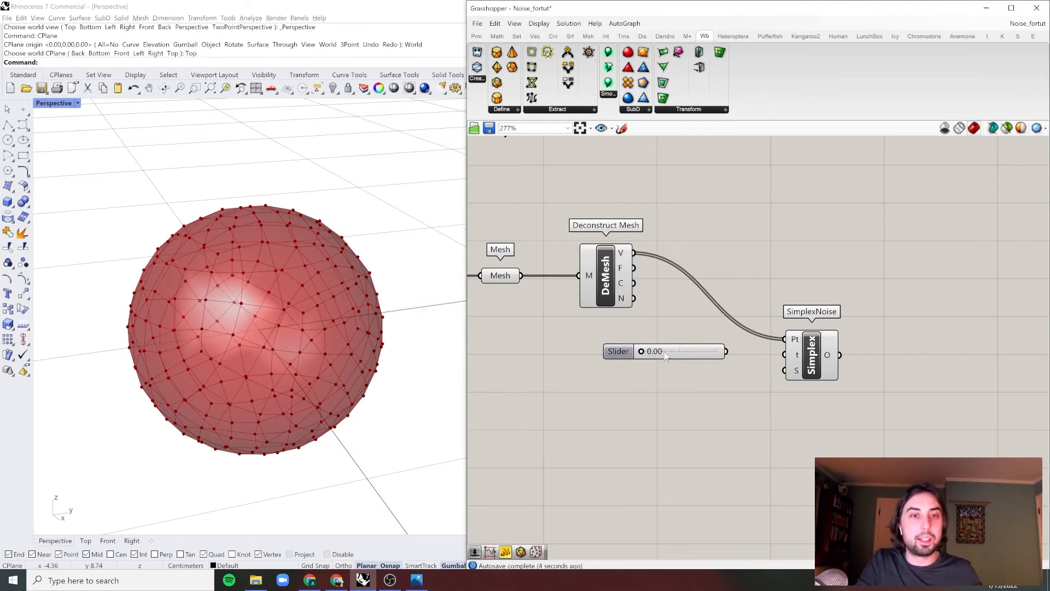
left_click_drag(783, 352, 784, 353)
left_click_drag(704, 354, 726, 358)
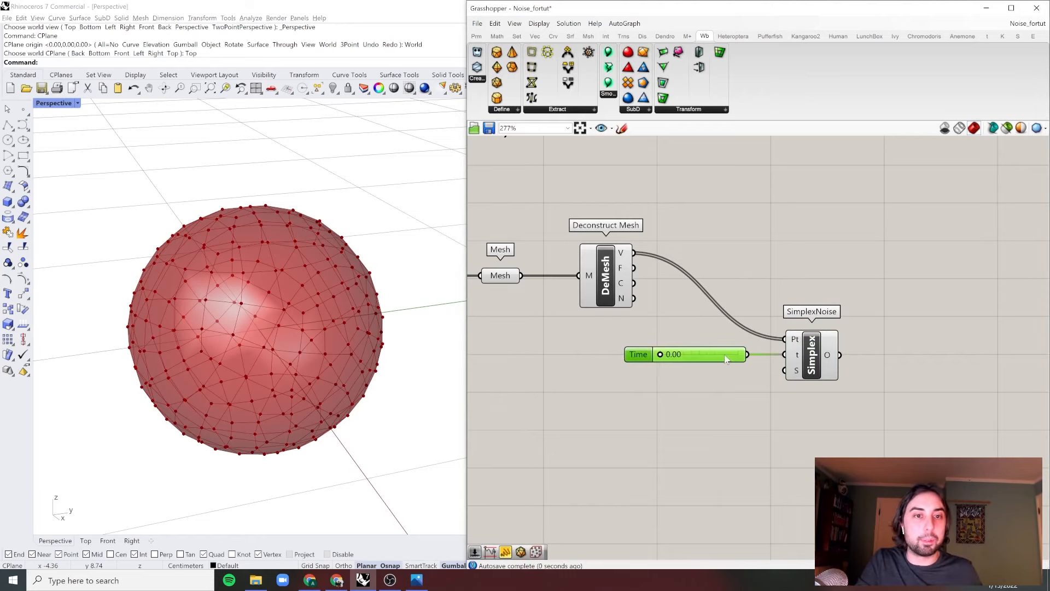
left_click(803, 345)
Shift SimplexNoise and its Time slider farther away from Deconstruct Mesh
right_click_drag(930, 276, 842, 278)
left_click(842, 281)
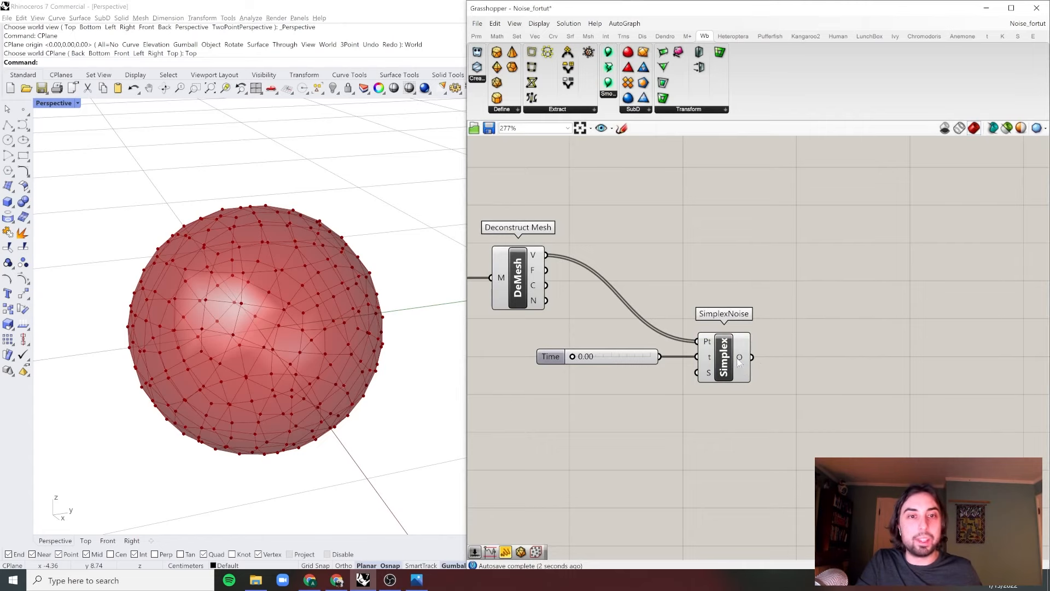
left_click_drag(737, 348, 764, 370)
left_click(769, 297)
left_click_drag(650, 359, 683, 359)
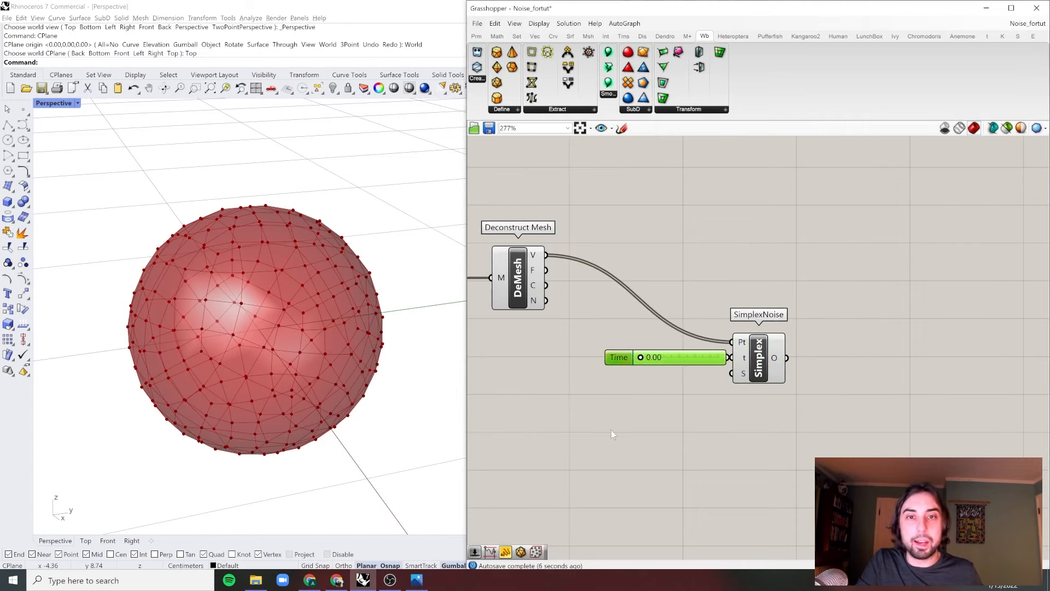
Add a Move component and place it beyond SimplexNoise, a little higher on the canvas
left_click(589, 409)
double_click(589, 409)
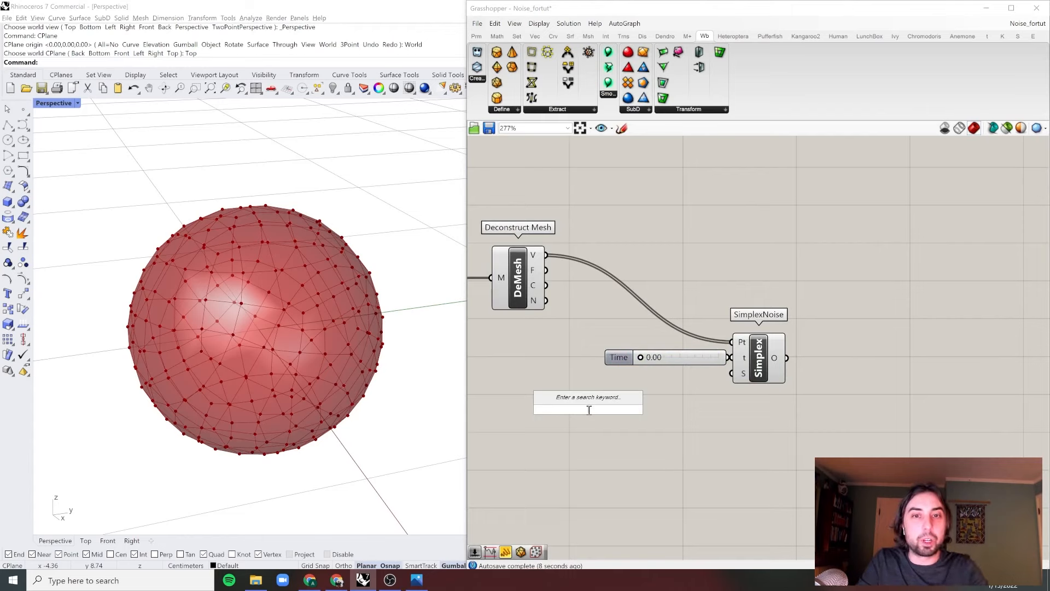
type("move")
key("Return")
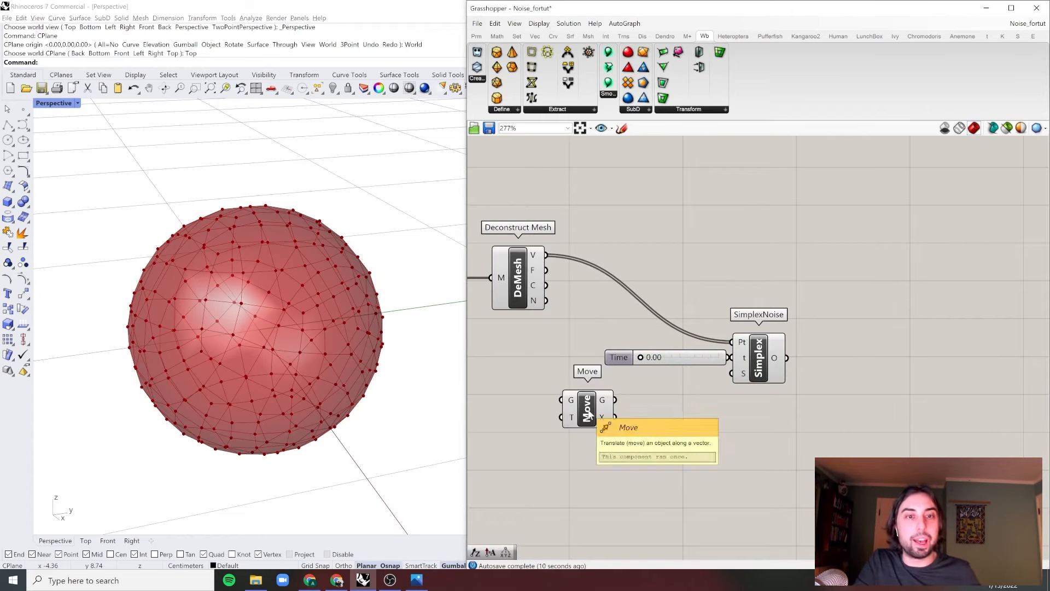
left_click_drag(589, 414, 876, 304)
left_click(785, 243)
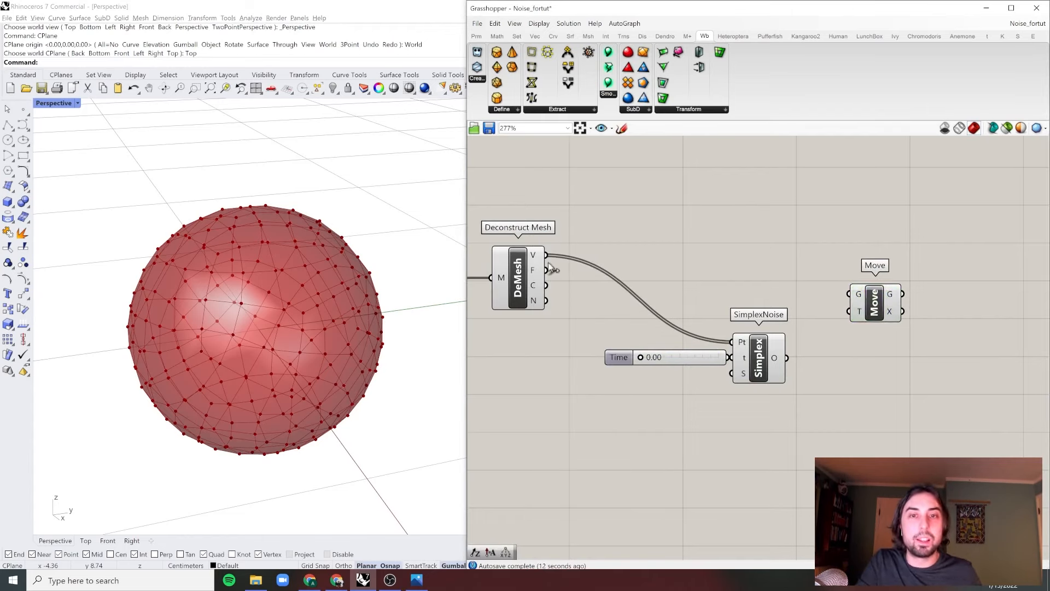
Connect the Deconstruct Mesh vertices to Move's G input and the normals to its T input
left_click_drag(546, 260, 895, 280)
left_click(905, 201)
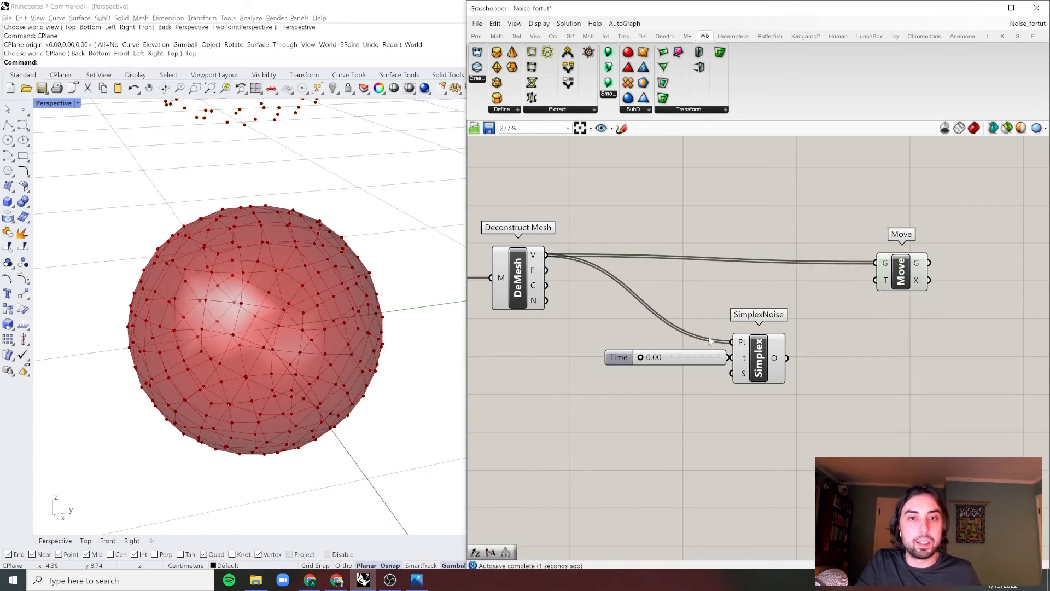
left_click_drag(546, 300, 876, 281)
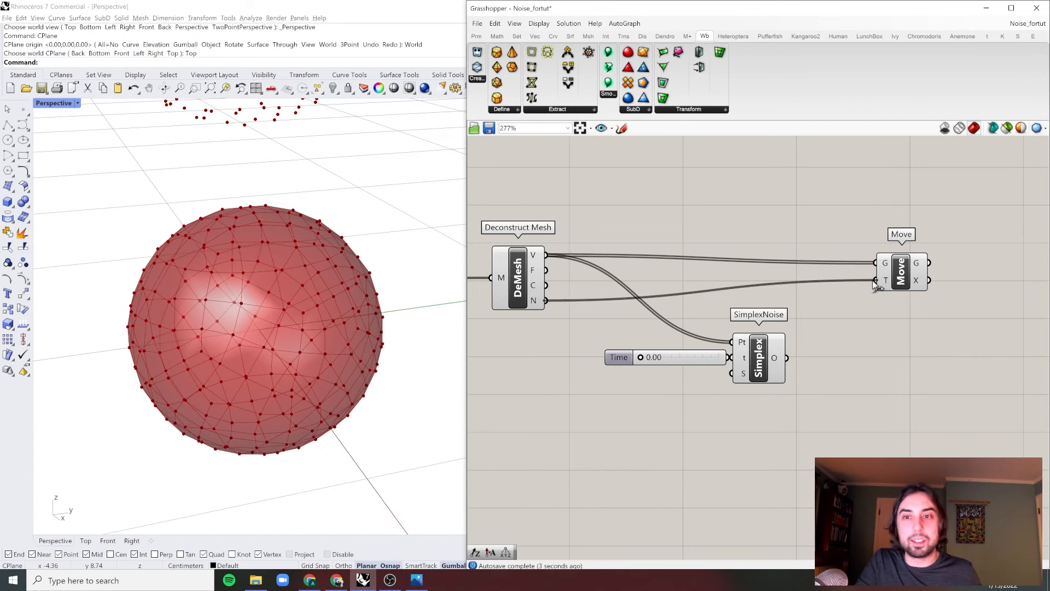
right_click_drag(377, 309, 394, 295)
scroll(253, 196, "up", 10)
scroll(295, 233, "down", 12)
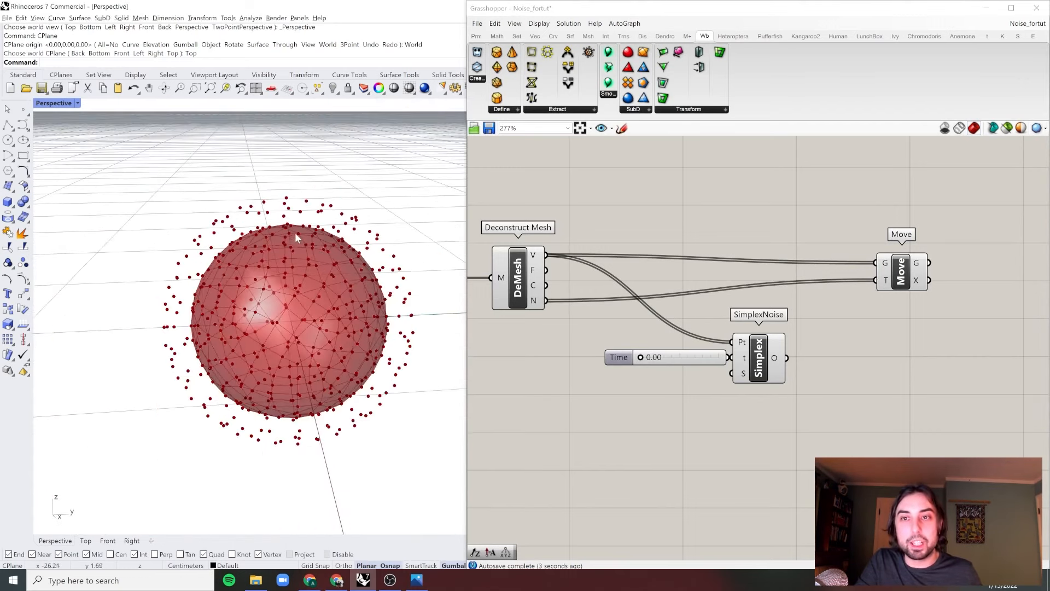
scroll(295, 236, "down", 1)
Add an Amplitude component beside SimplexNoise, below the Move component
mouse_move(885, 281)
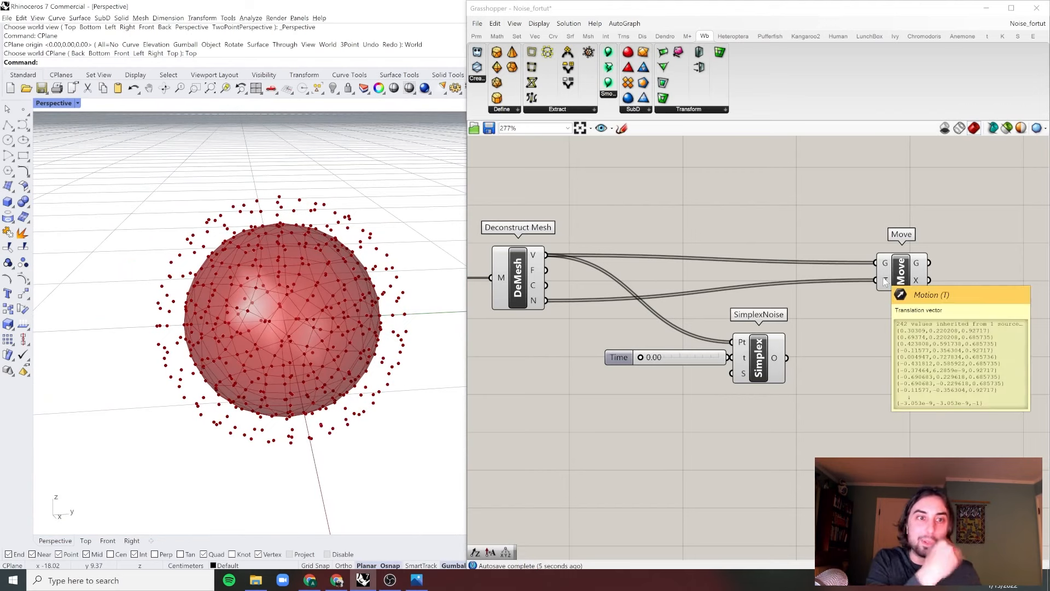
double_click(877, 361)
type("ampl")
key("Return")
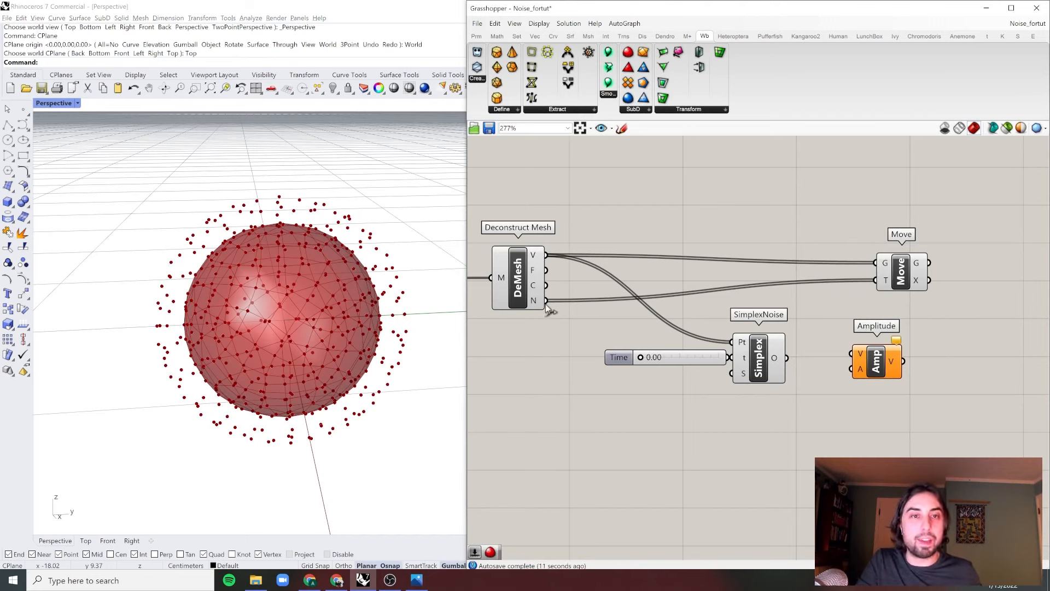
Route the mesh normals through Amplitude's V input into Move's T input, and shift SimplexNoise with its Time slider lower
left_click_drag(546, 301, 828, 302)
left_click_drag(886, 285, 914, 282)
left_click_drag(829, 304, 839, 302)
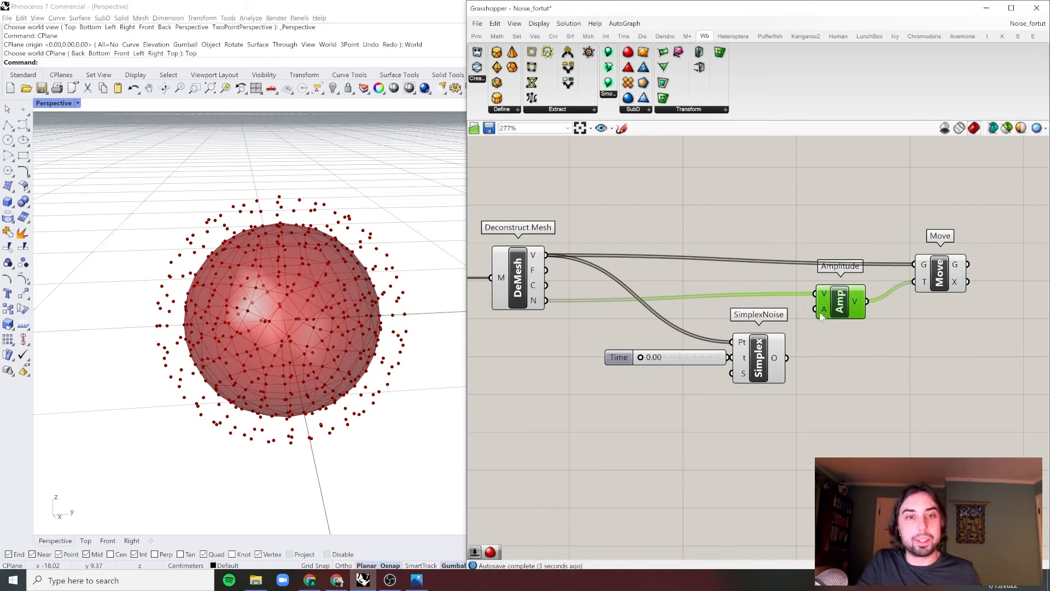
left_click_drag(845, 312, 864, 313)
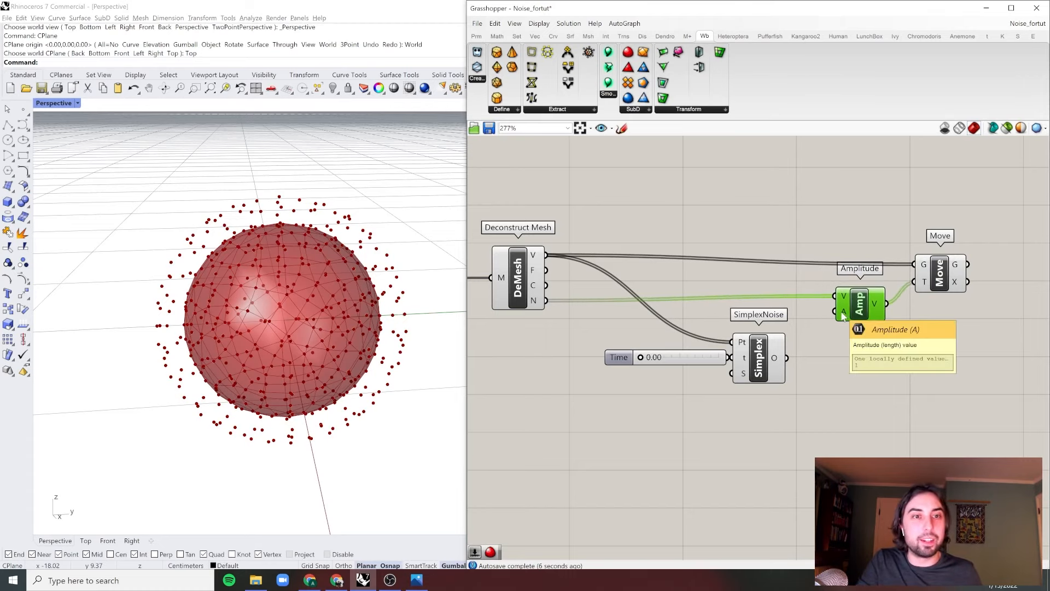
left_click_drag(815, 349, 728, 399)
left_click(810, 396)
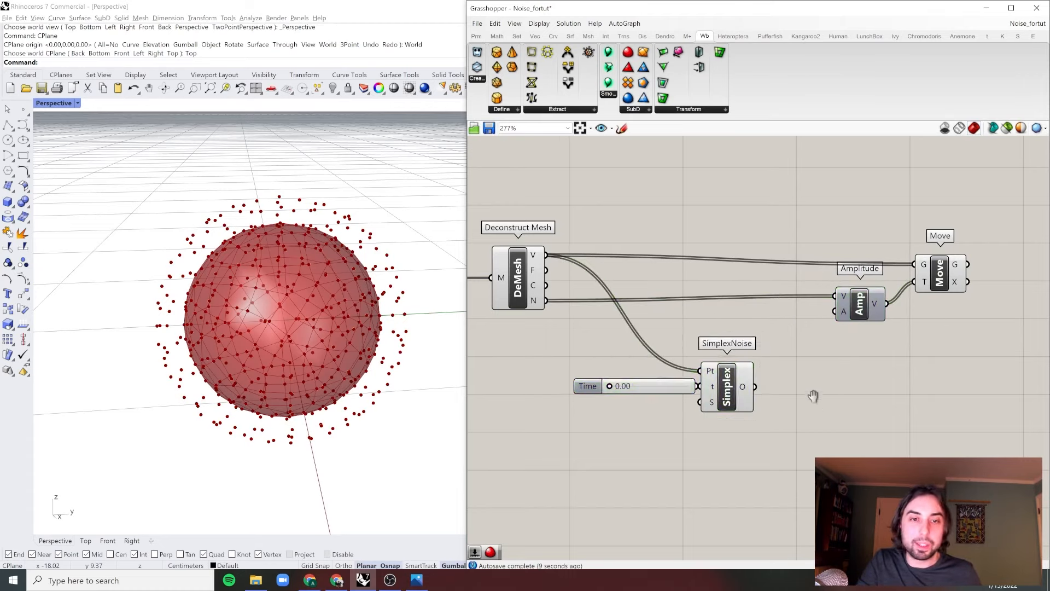
Attach a panel to SimplexNoise's O output and scroll through the noise values
right_click_drag(813, 396, 804, 380)
scroll(774, 393, "up", 1)
double_click(789, 402)
type("//")
key("Return")
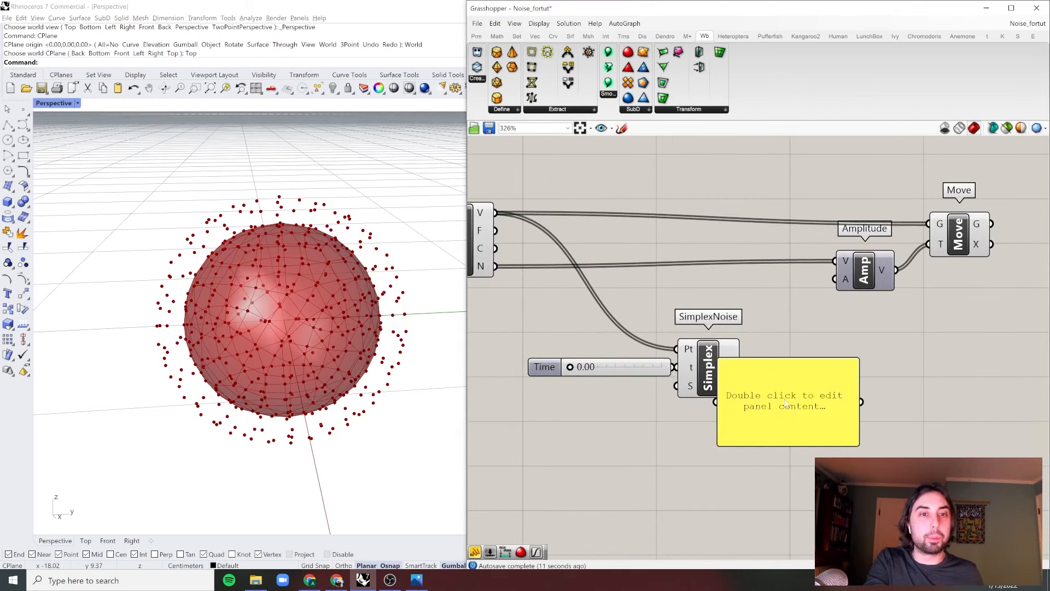
left_click_drag(786, 403, 794, 369)
left_click_drag(901, 336, 904, 391)
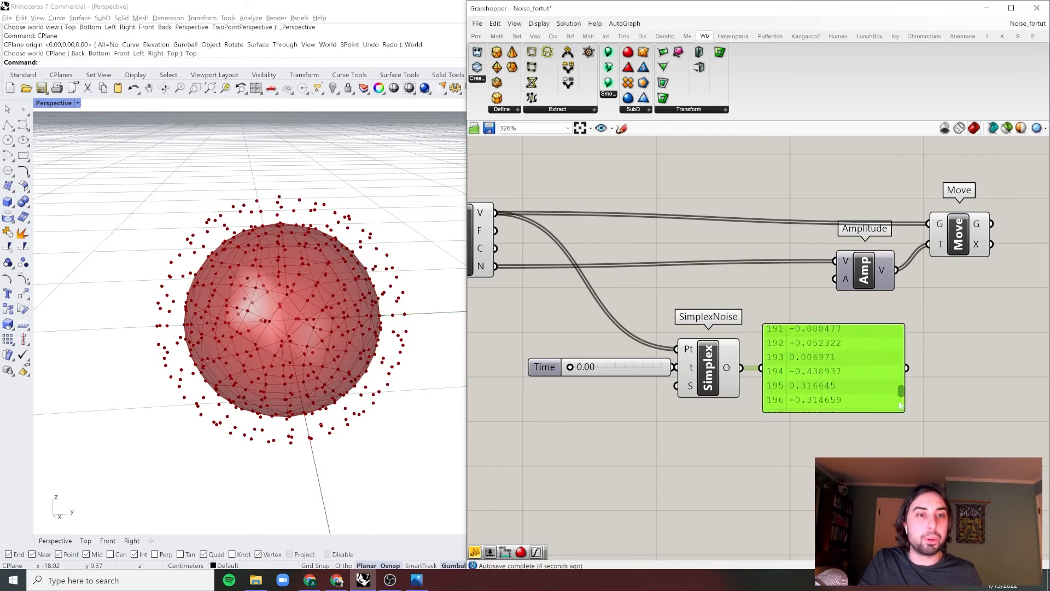
double_click(862, 454)
type("bound")
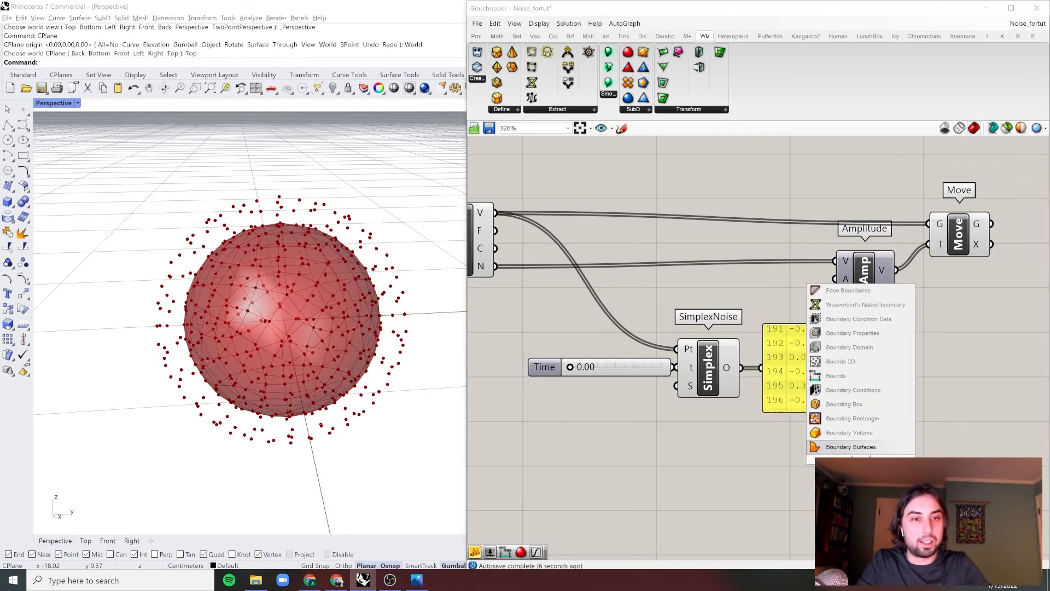
key("Up")
key("Up")
key("Up")
key("Up")
key("Up")
key("Up")
key("Return")
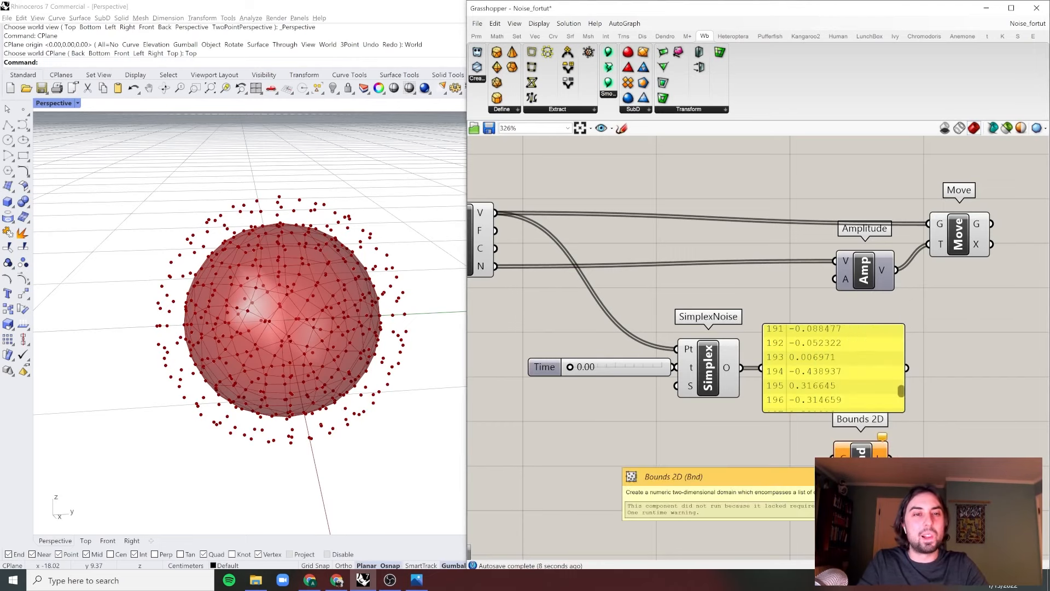
left_click(862, 455)
key("Delete")
type("Bo")
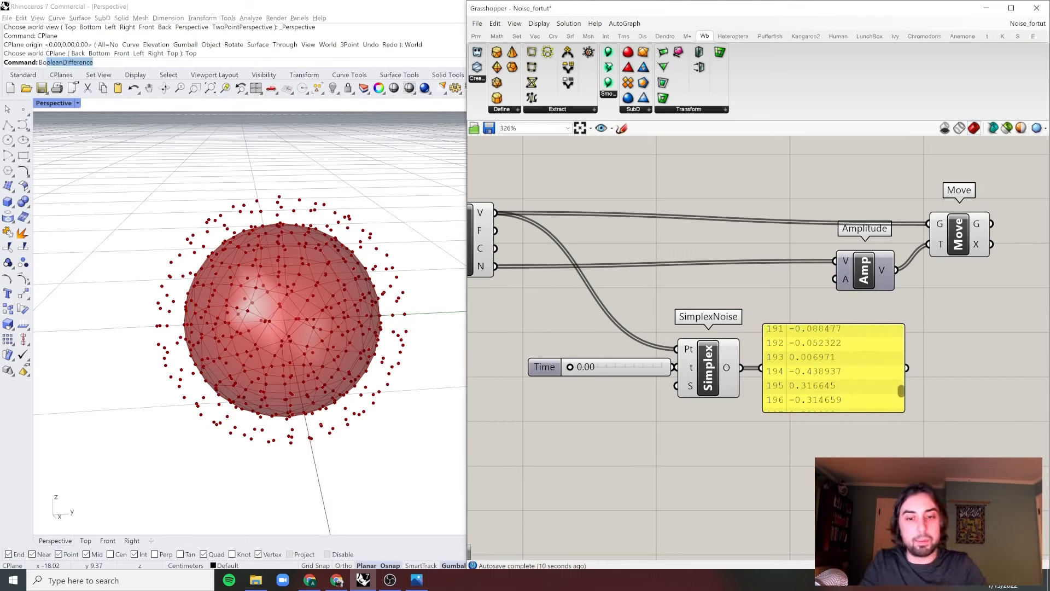
type("undS")
Add a Bounds component below SimplexNoise, feed the noise output into N, and show the resulting interval in the panel
double_click(861, 455)
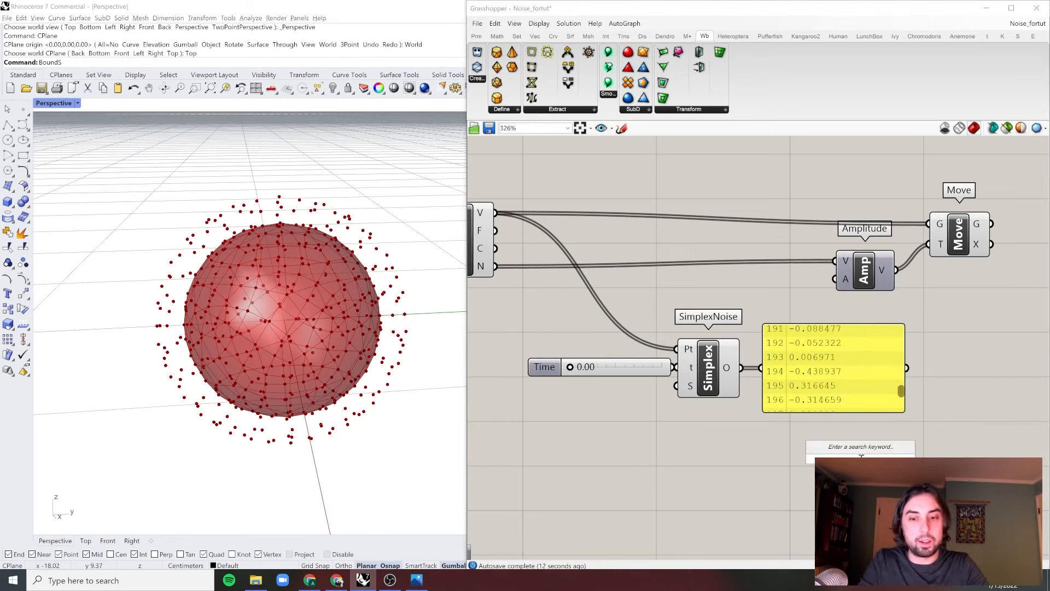
type("bounds")
key("Return")
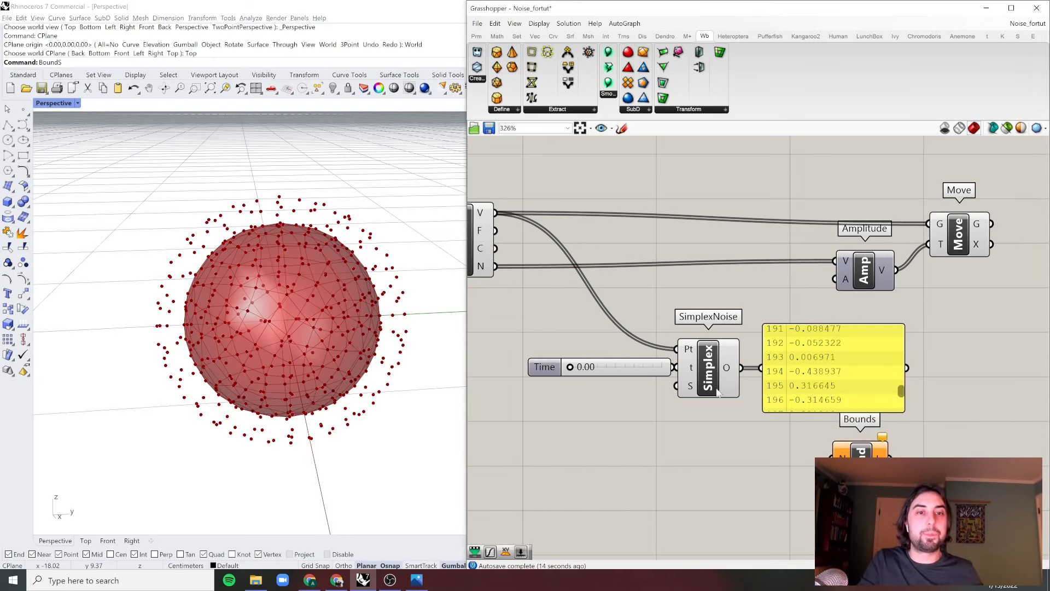
left_click_drag(819, 446, 762, 368)
left_click_drag(817, 381, 917, 390)
right_click_drag(909, 375, 857, 363)
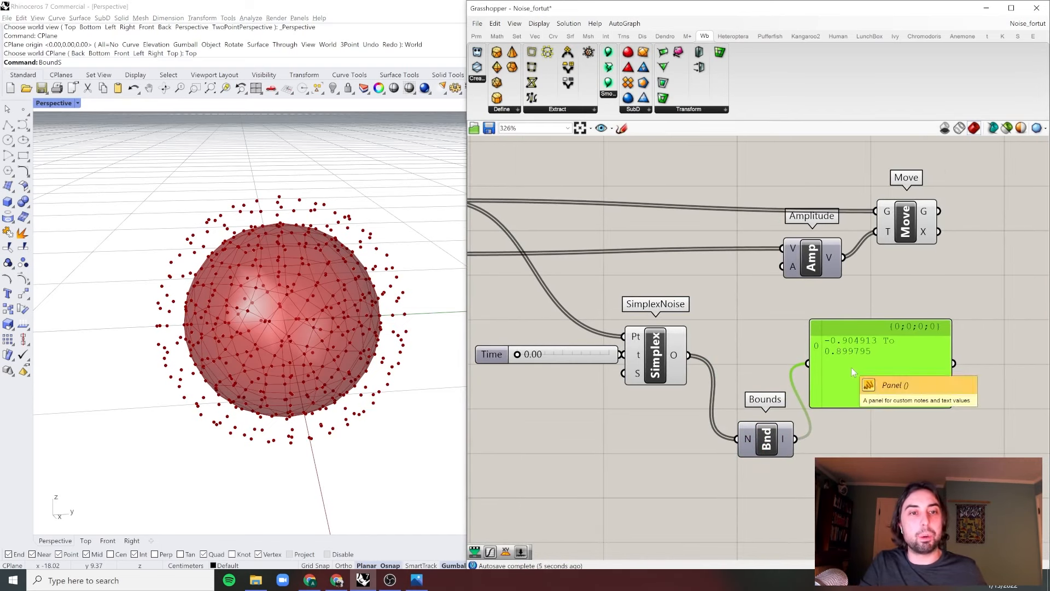
left_click_drag(851, 366, 907, 386)
left_click_drag(775, 446, 772, 459)
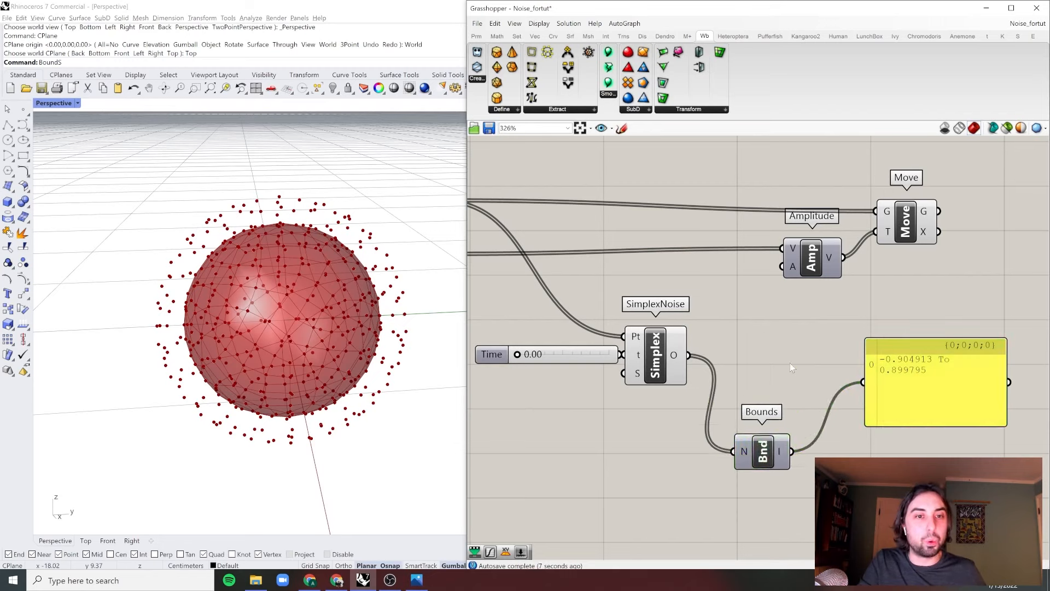
Add a Remap Numbers component with the noise output as V and the Bounds interval as S, moving Bounds up between the components
double_click(789, 362)
type("rem")
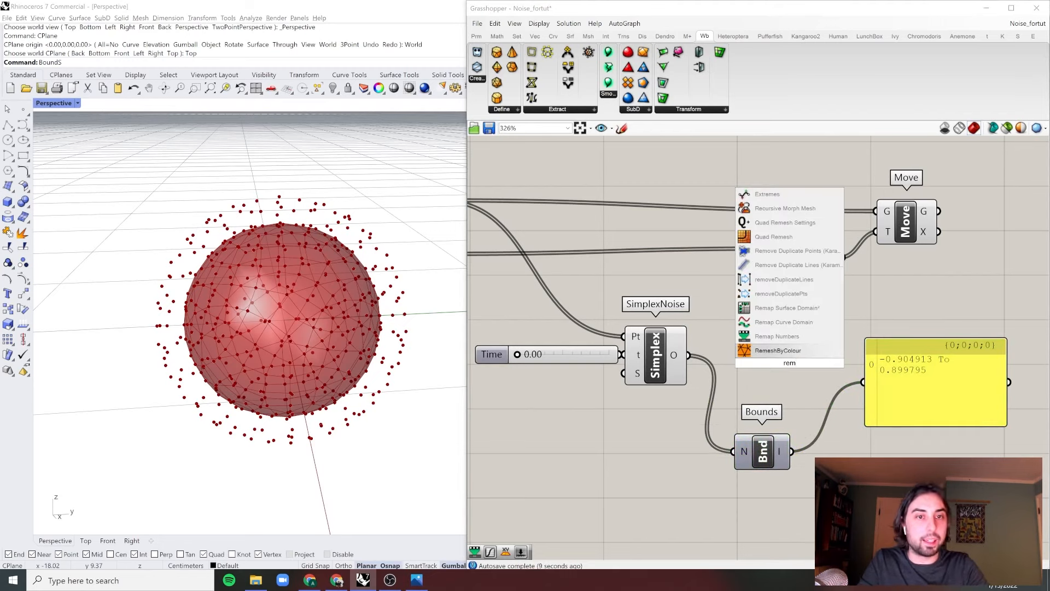
left_click(777, 335)
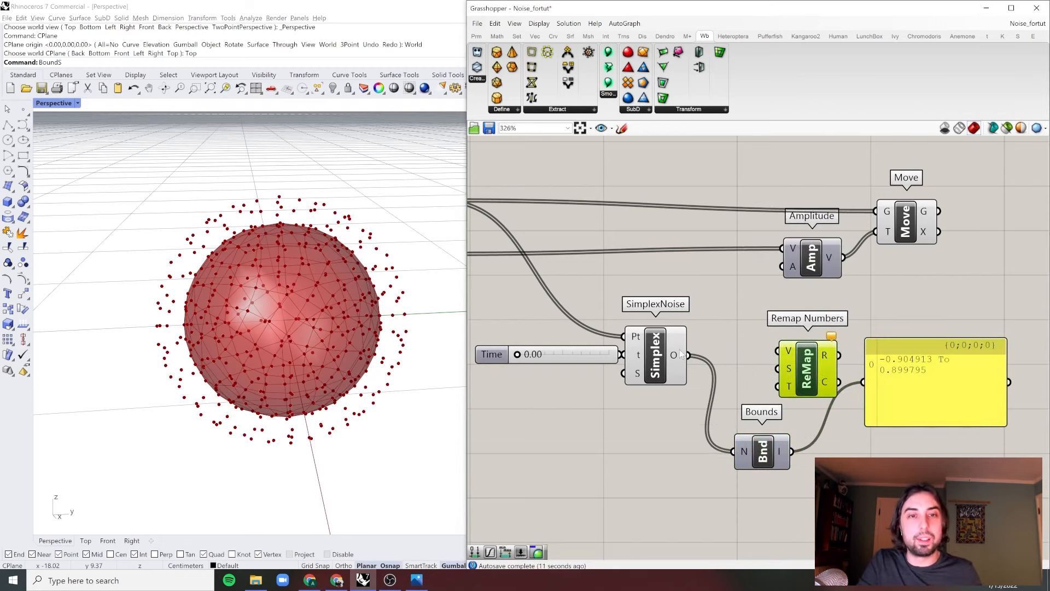
left_click_drag(787, 367, 811, 382)
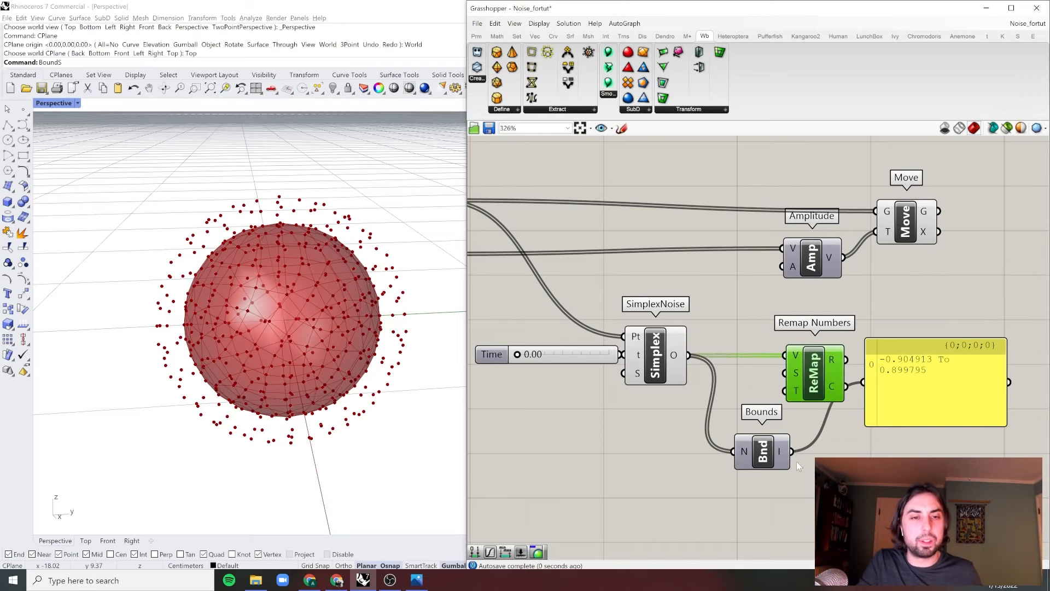
left_click_drag(789, 456, 781, 370)
left_click_drag(776, 466, 750, 395)
Delete the bounds panel and shift Remap Numbers slightly farther away from Bounds
right_click_drag(749, 395, 697, 393)
left_click(877, 390)
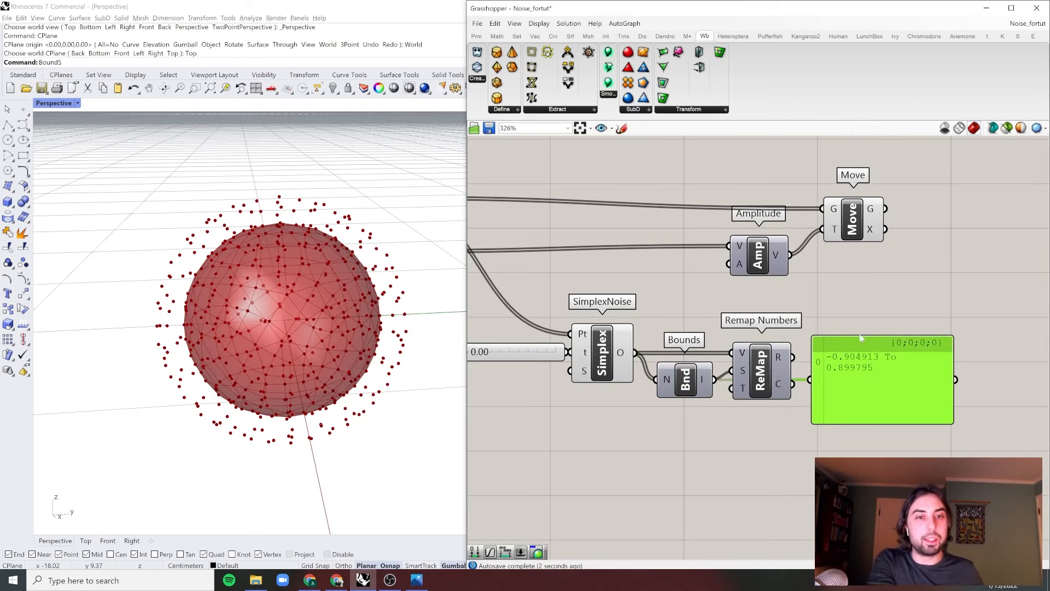
key("Delete")
left_click_drag(762, 372, 775, 372)
Add a Construct Domain component below Bounds and connect its output to Remap Numbers' T input
double_click(683, 461)
type("c")
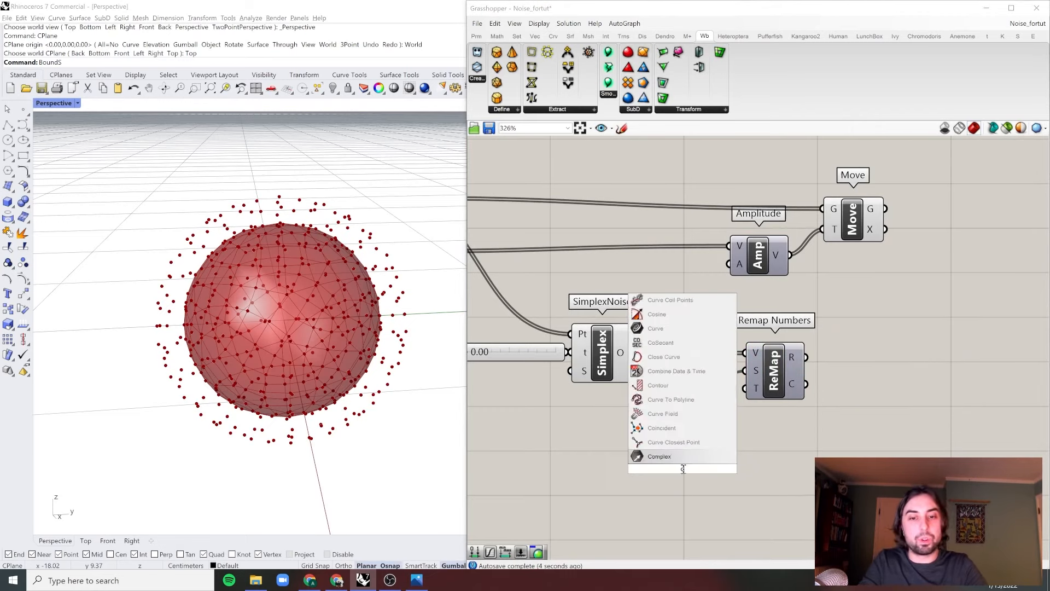
type("onstruct")
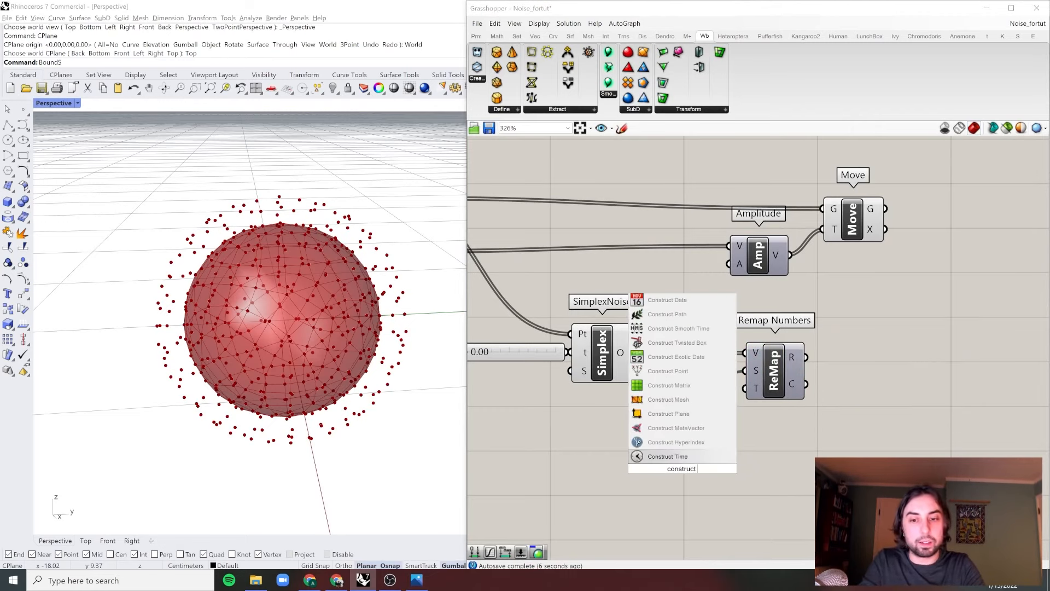
type(" domain")
left_click(671, 442)
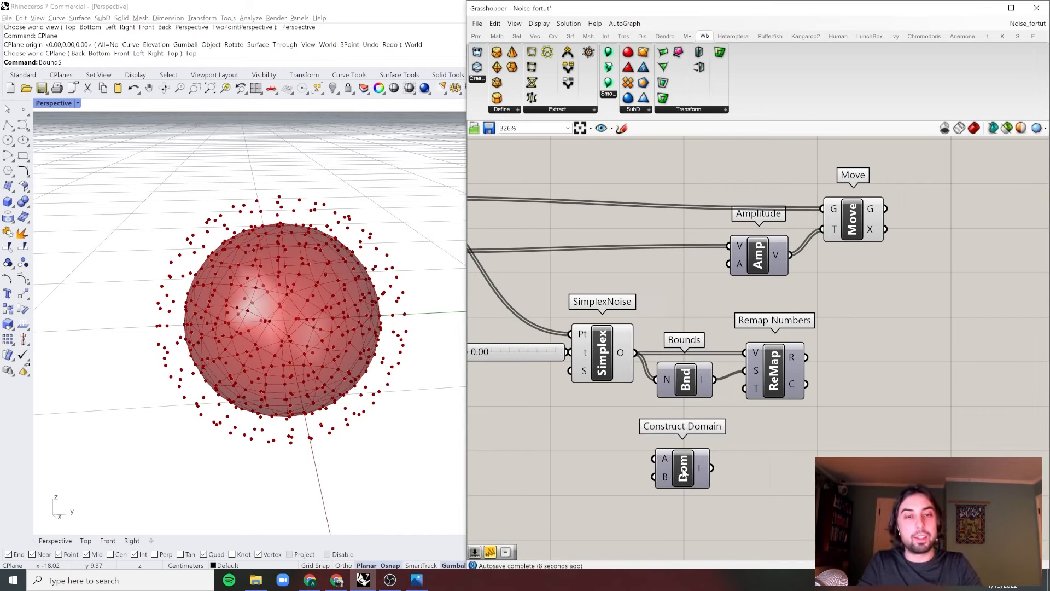
left_click_drag(760, 410, 756, 401)
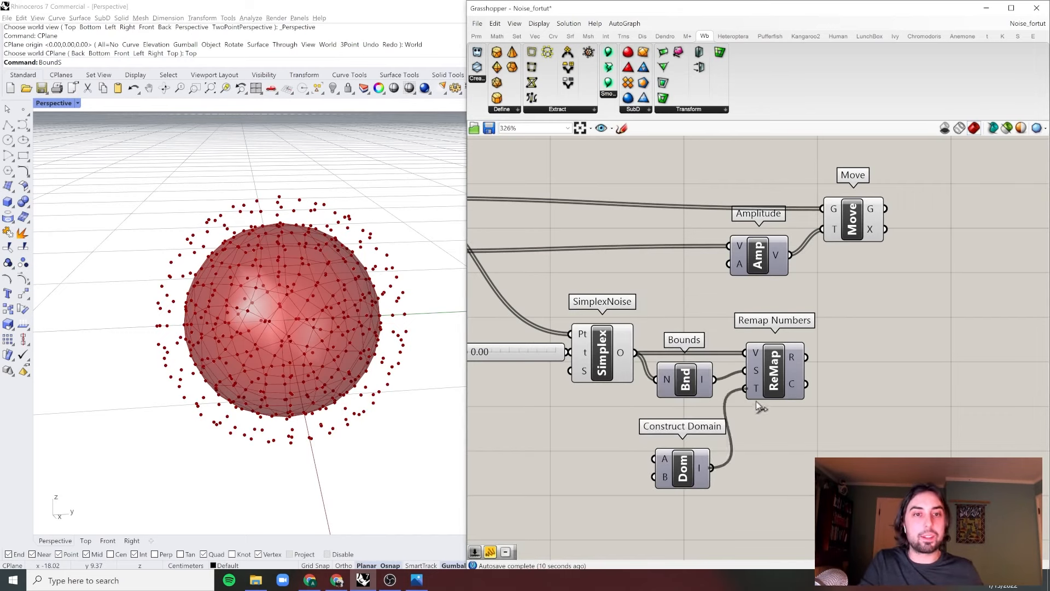
Add a two-decimal number slider at 0.00, duplicate it, and connect the two sliders to Construct Domain's A and B inputs
double_click(769, 428)
type("0")
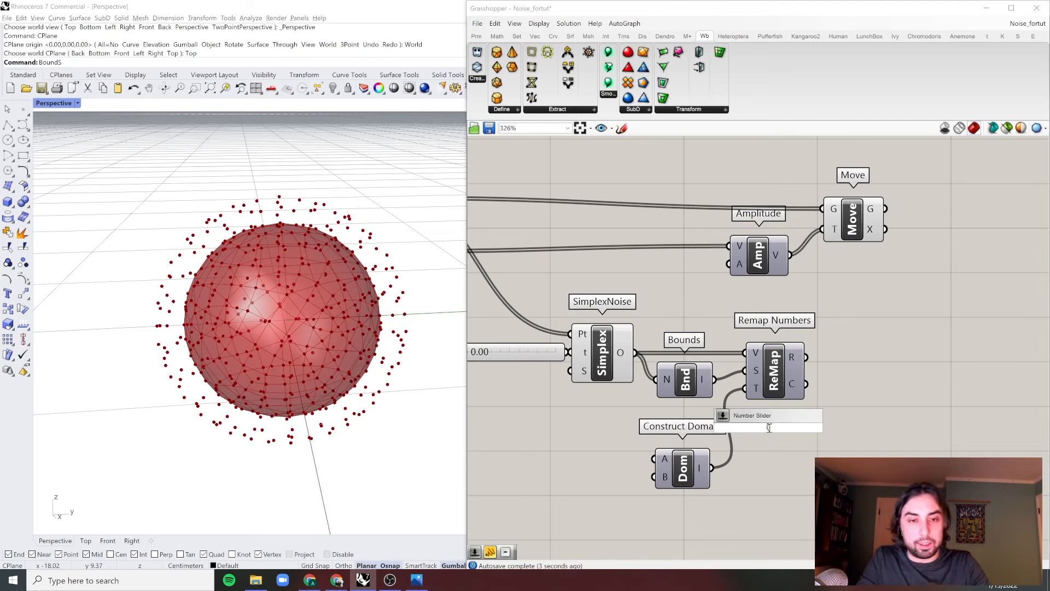
type(".00<")
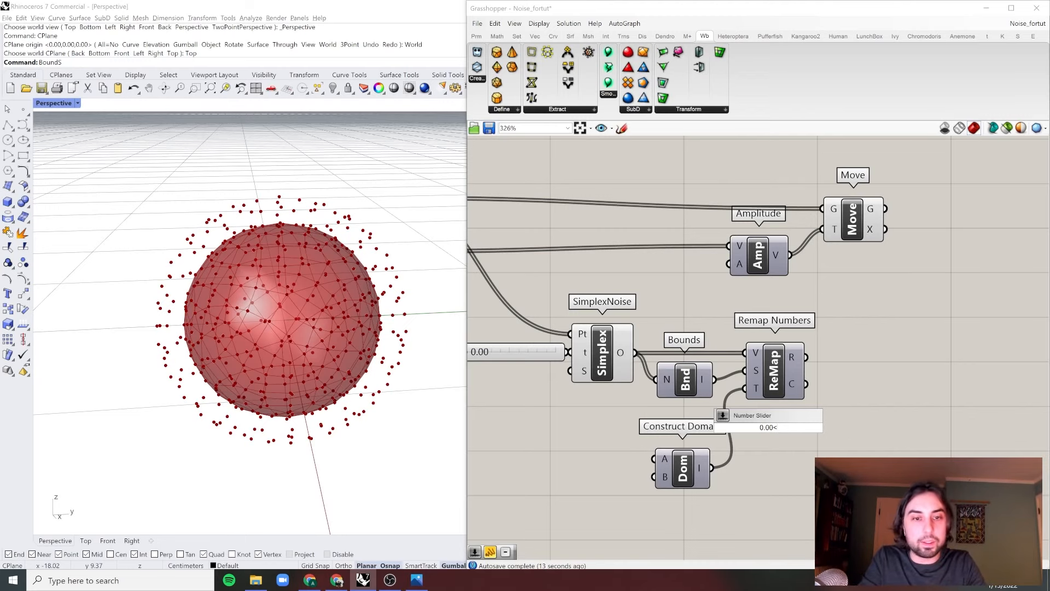
key("Return")
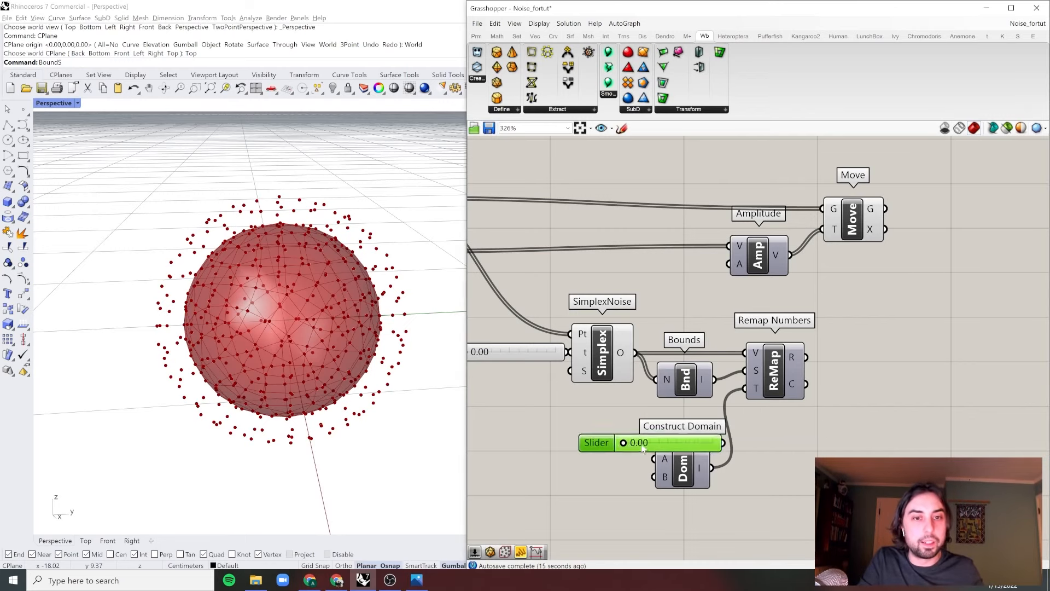
left_click_drag(656, 440, 539, 470)
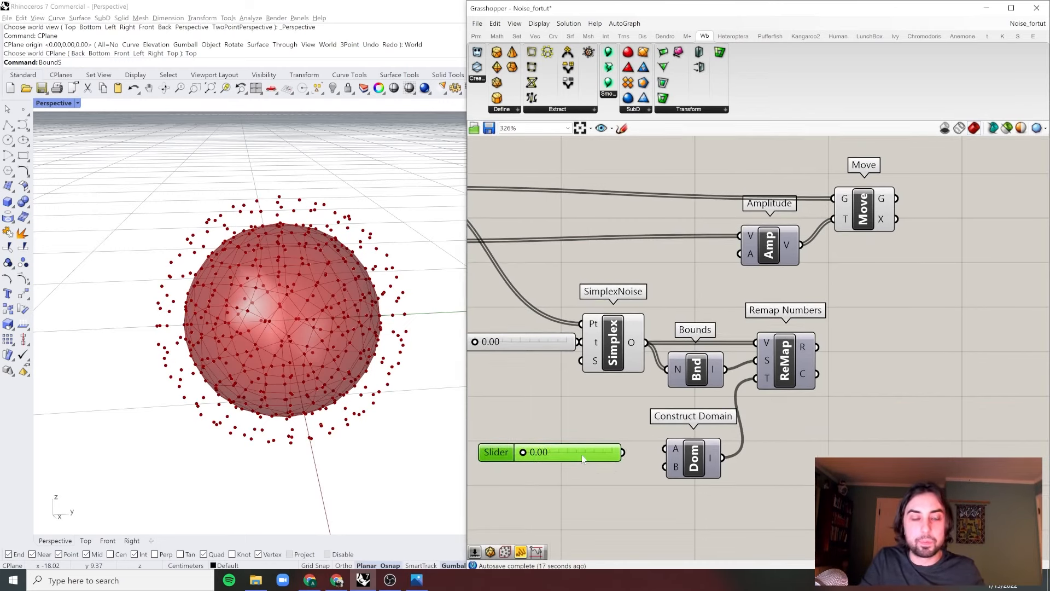
left_click_drag(596, 455, 664, 467, "alt")
left_click_drag(503, 451, 493, 452)
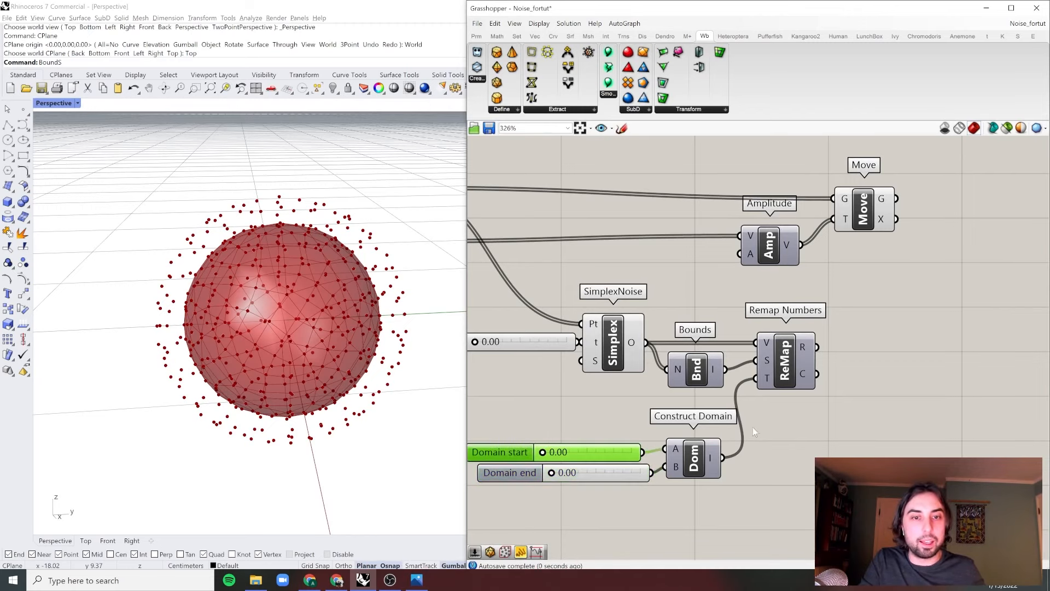
Move the Move component farther from Amplitude and connect Remap Numbers' R output to Amplitude's A input
left_click(796, 424)
scroll(803, 370, "down", 1)
left_click_drag(738, 169, 971, 257)
left_click(923, 277)
scroll(930, 268, "down", 2)
scroll(971, 257, "up", 2)
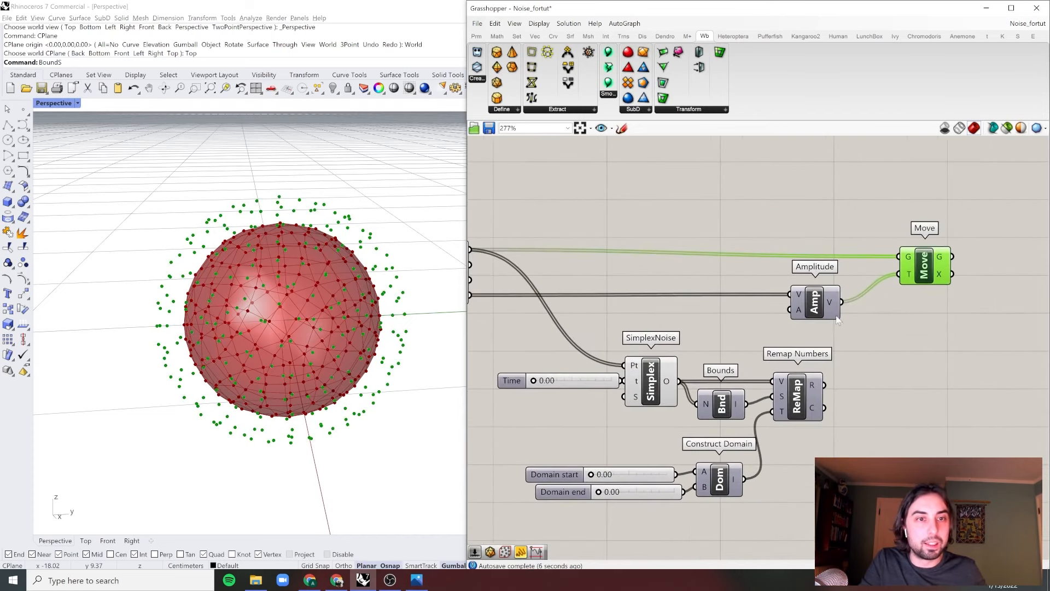
left_click_drag(825, 385, 789, 310)
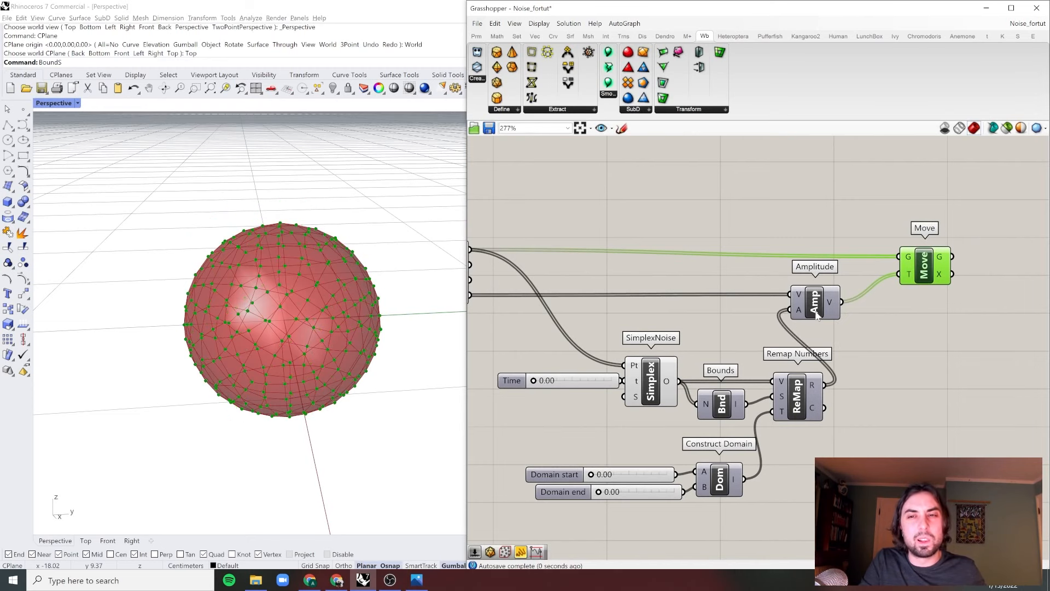
left_click(815, 311)
Set the Domain end slider to 1.00 and orbit the sphere to inspect the displaced points
scroll(632, 490, "up", 3)
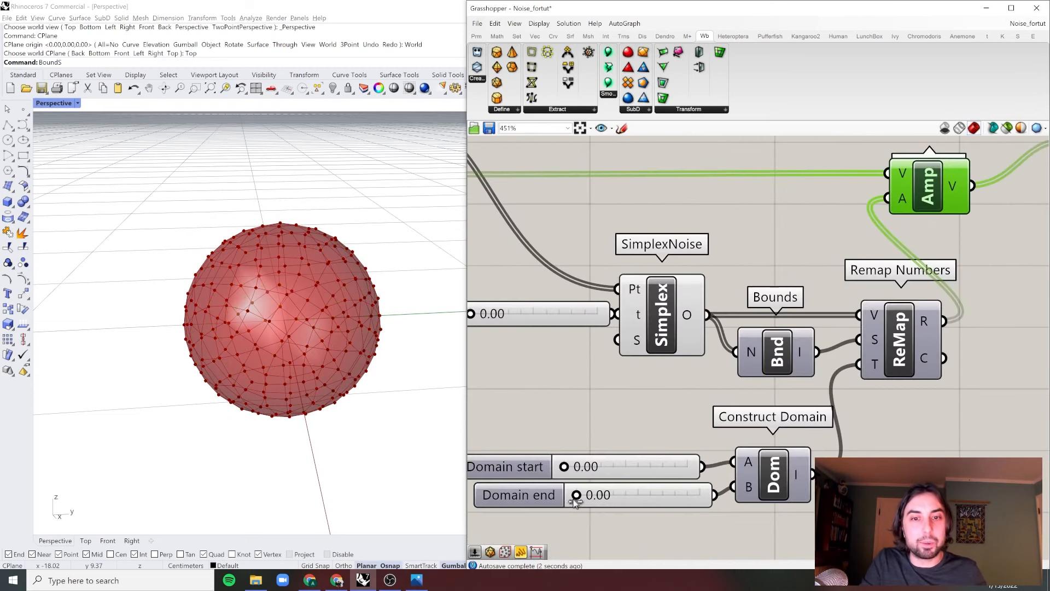
left_click_drag(583, 496, 715, 488)
mouse_move(342, 332)
right_mouse_down()
mouse_move(339, 350)
mouse_move(342, 309)
mouse_move(332, 335)
right_mouse_up()
scroll(332, 335, "up", 1)
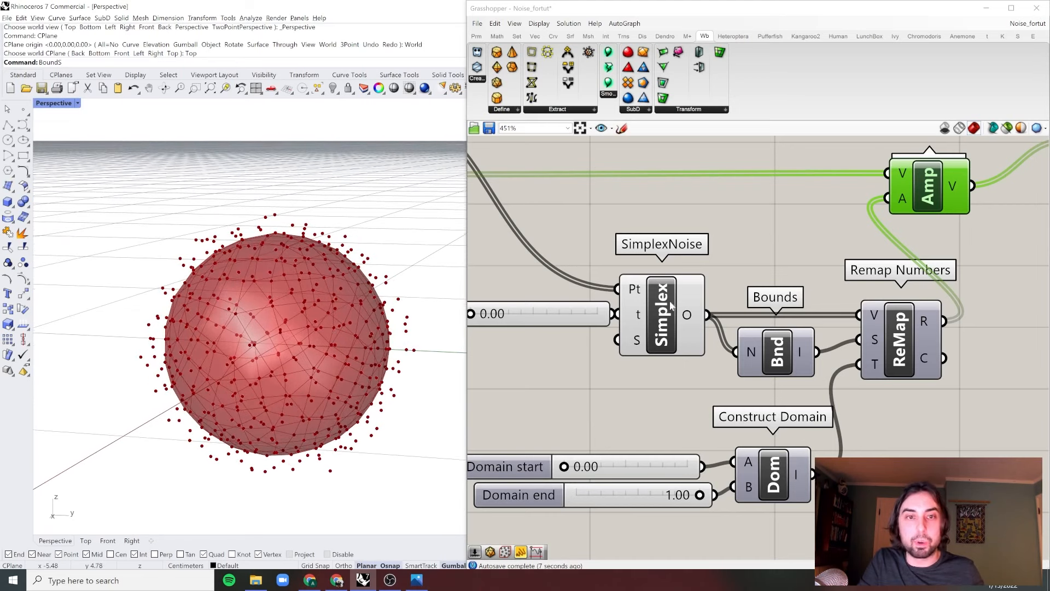
Line up the Move component with Amplitude so the wire between them runs nearly straight
scroll(671, 306, "down", 5)
left_click_drag(884, 234, 743, 277)
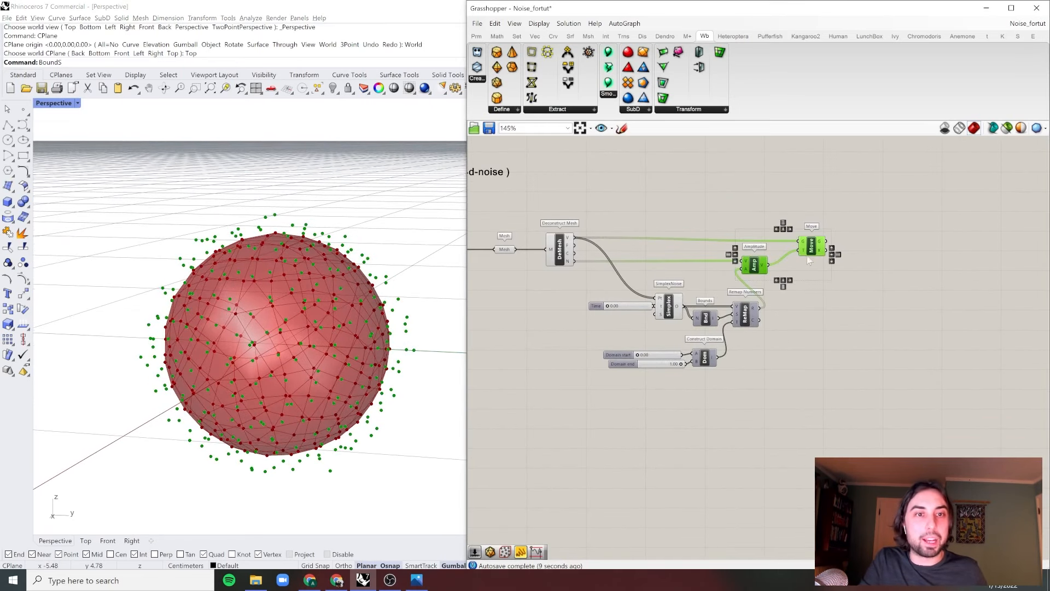
left_click(806, 262)
Add a Construct Mesh component and place it well beyond Move, slightly higher on the canvas
scroll(805, 236, "up", 2)
double_click(852, 218)
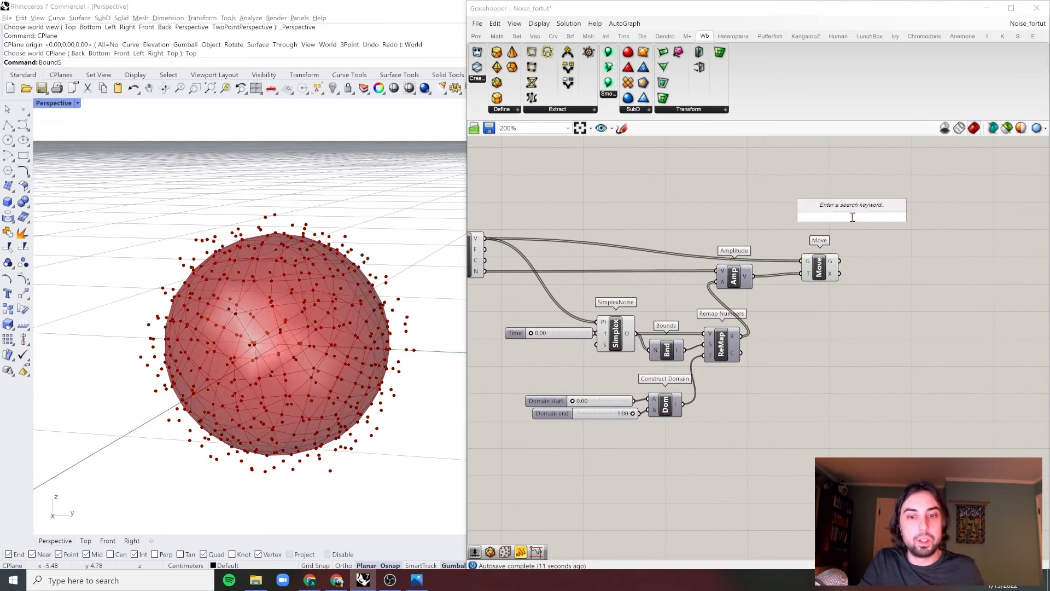
type("co")
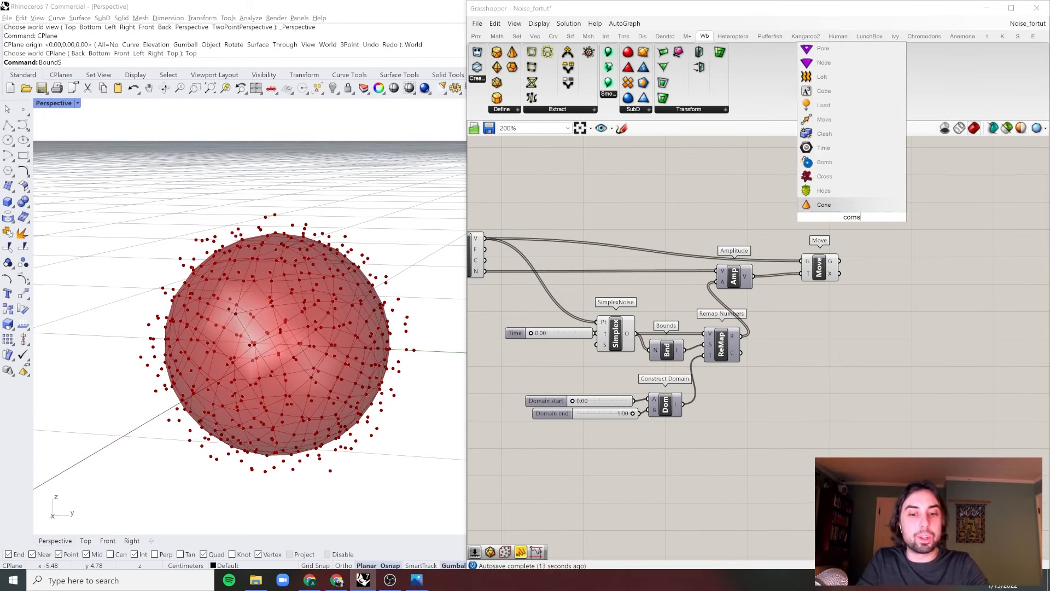
type("nstruct me")
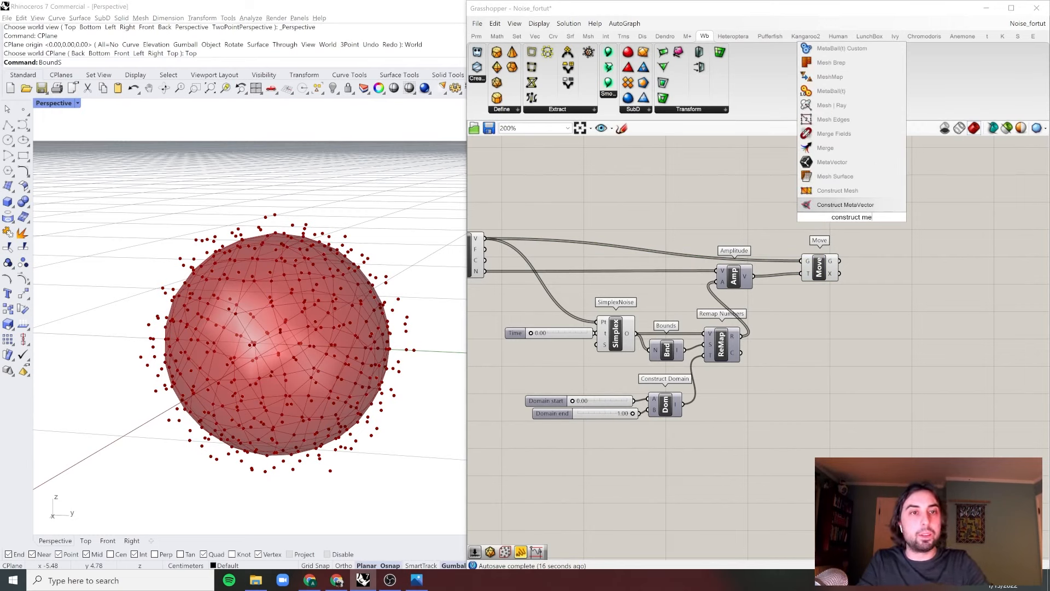
key("Up")
key("Return")
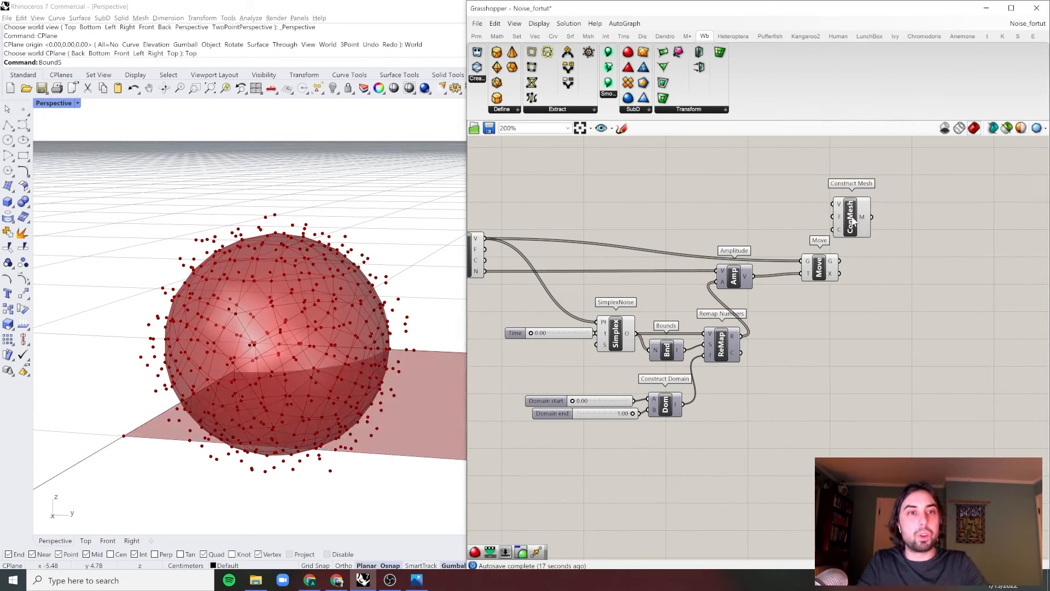
left_click_drag(850, 240, 959, 241)
left_click(832, 232)
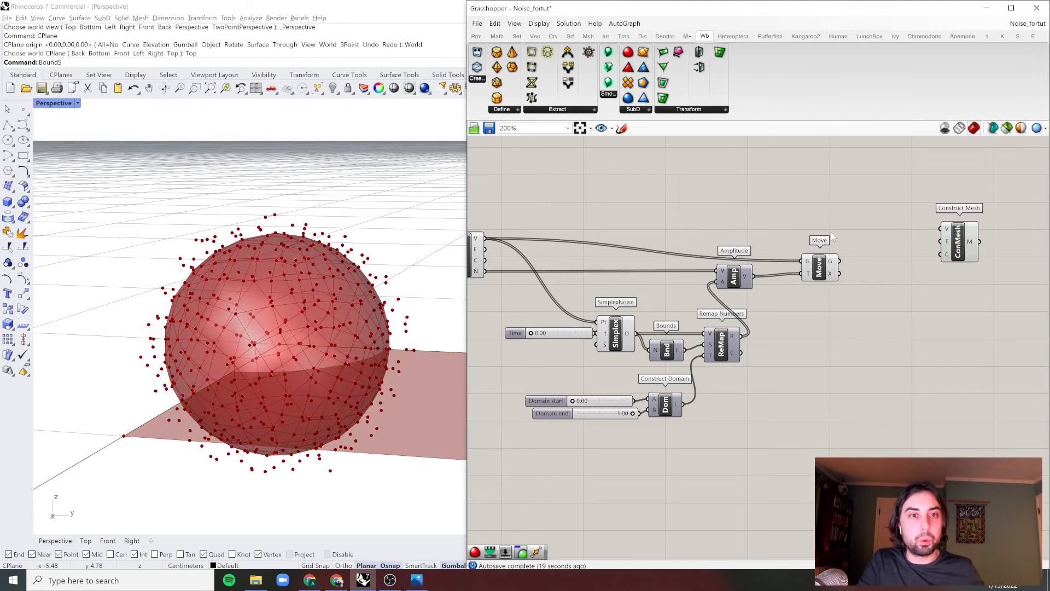
Connect Deconstruct Mesh's F output to Construct Mesh's F input and Move's G output to Construct Mesh's V input
right_click_drag(925, 226, 972, 249)
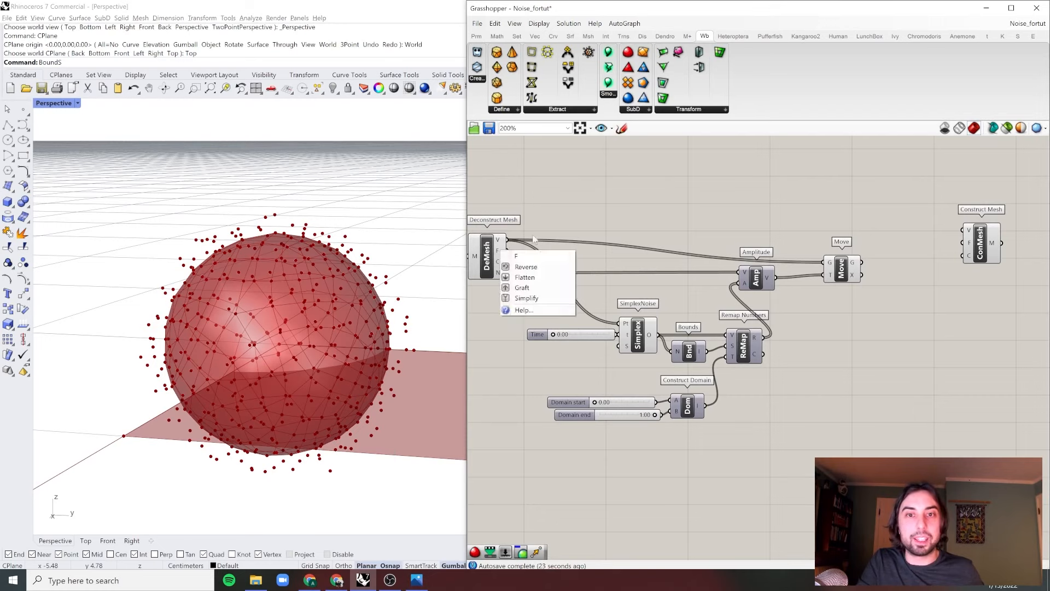
left_click_drag(506, 251, 963, 238)
left_click(929, 192)
Bring the Move component closer to Amplitude, and shift the noise, remapping, domain, Amplitude and Move components lower as a group
left_click_drag(848, 274, 820, 279)
left_click(809, 241)
left_click_drag(862, 168, 593, 442)
left_click_drag(752, 355, 749, 385)
left_click(934, 338)
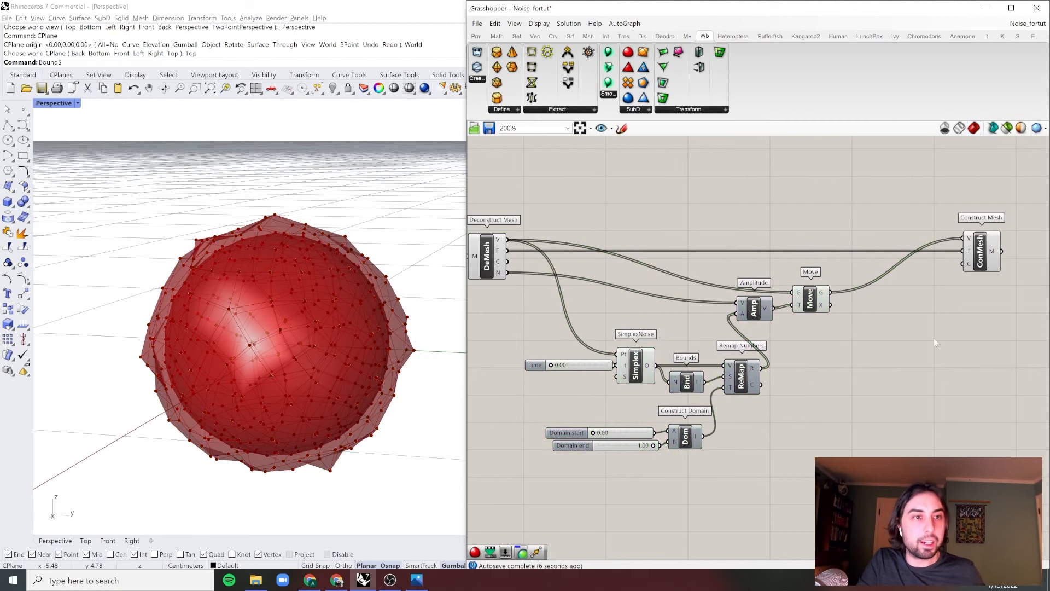
Turn off the preview of the Mesh and Deconstruct Mesh components so the original sphere is hidden
right_click_drag(971, 272, 923, 274)
left_click(934, 267)
left_click(618, 215)
right_click_drag(469, 200, 609, 192)
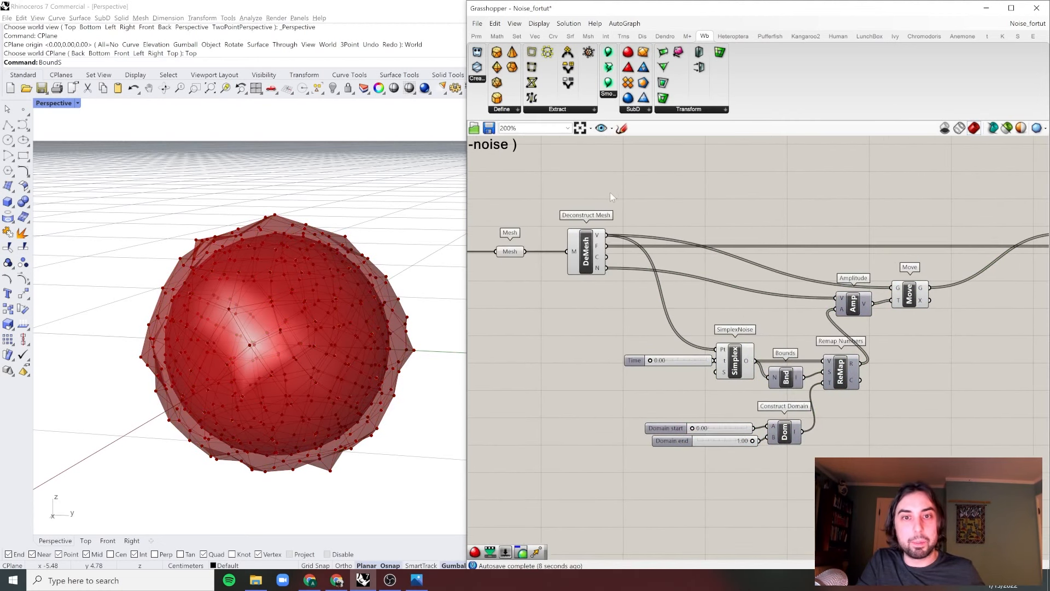
left_click_drag(609, 192, 484, 289)
right_click(669, 174)
left_click(708, 189)
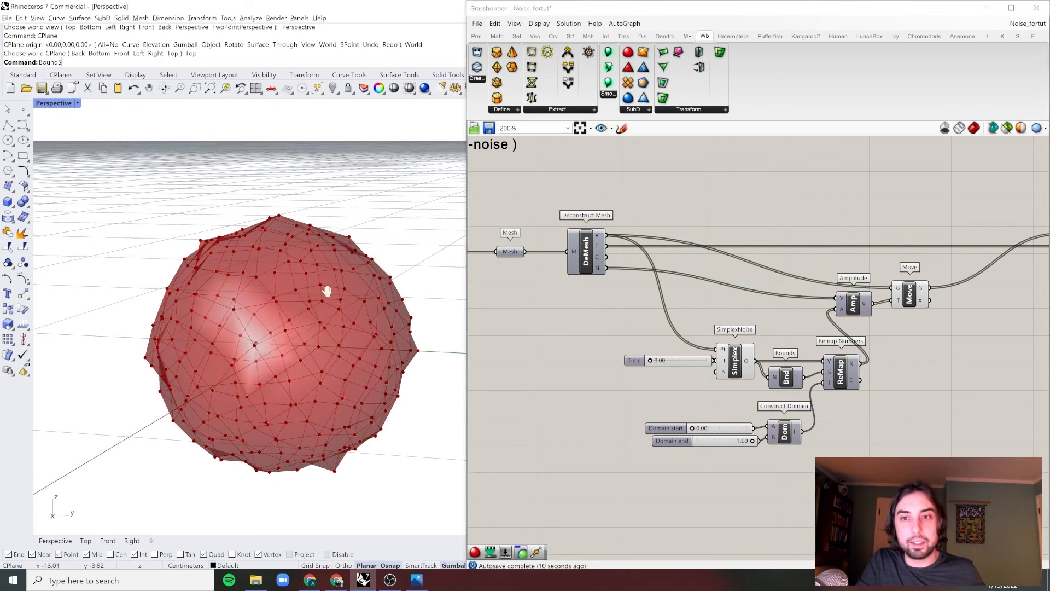
right_click_drag(328, 288, 353, 294)
Set the Time slider feeding SimplexNoise to 0.24
right_click_drag(1006, 287, 892, 252)
scroll(655, 400, "up", 3)
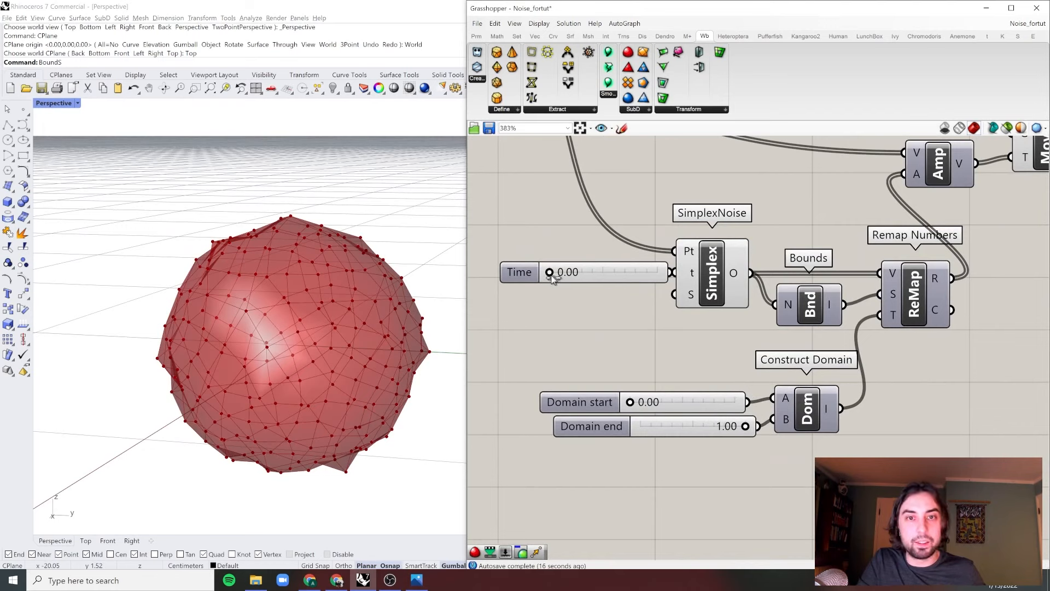
left_click_drag(552, 277, 575, 272)
Raise the Domain end slider's maximum to 4.00 and set its value to 3.15
right_click(700, 427)
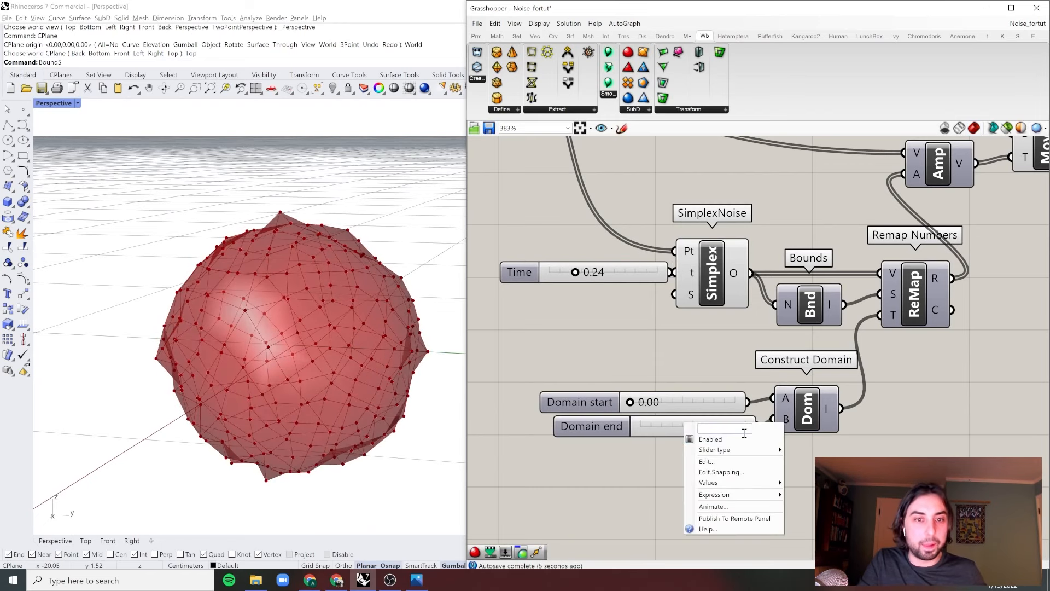
left_click(733, 463)
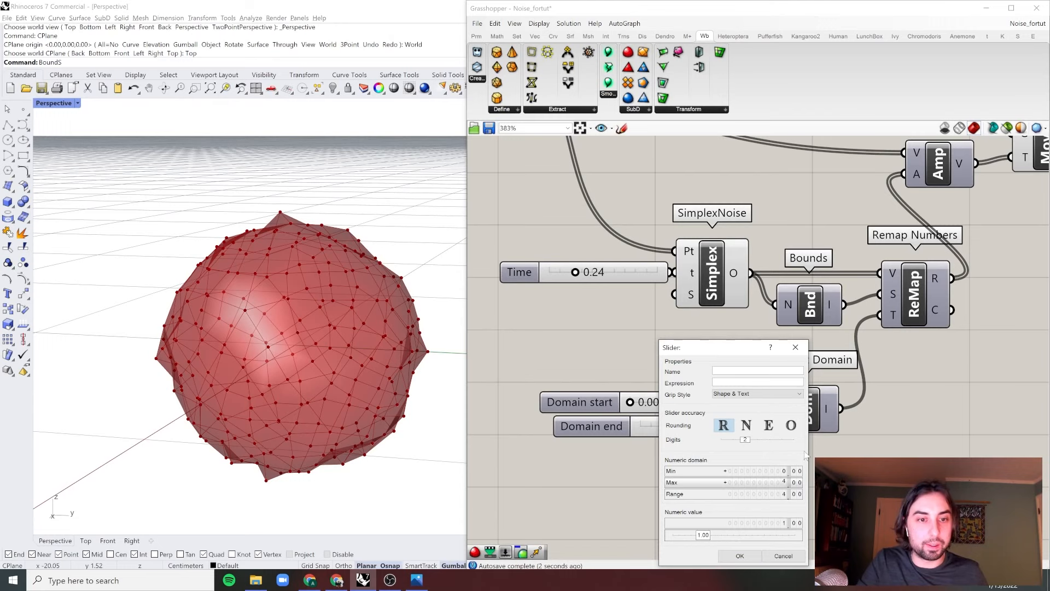
left_click(739, 555)
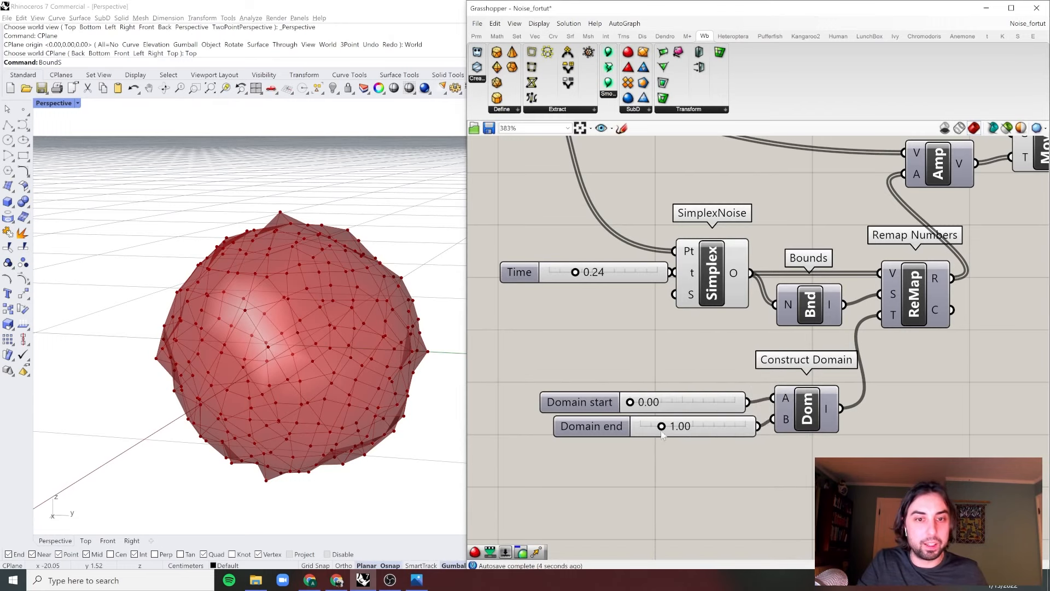
left_click_drag(661, 427, 713, 427)
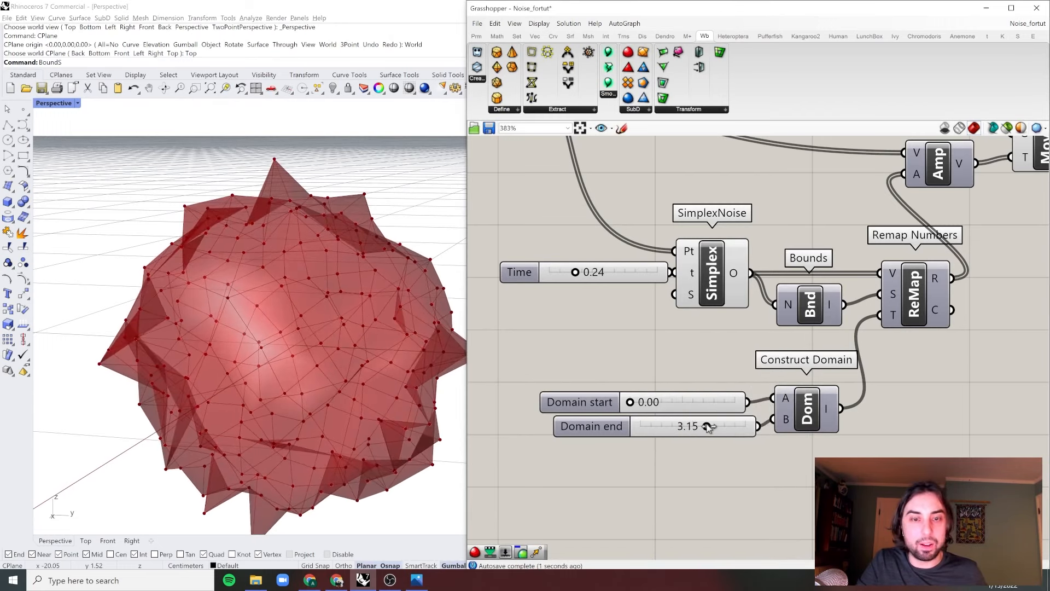
scroll(328, 359, "down", 2)
right_click_drag(327, 359, 337, 347)
Add a Weaverbird's Catmull-Clark Subdivision component beyond Construct Mesh and connect Construct Mesh's M output to its M input
scroll(759, 291, "down", 5)
right_click_drag(940, 256, 790, 328)
scroll(943, 267, "up", 4)
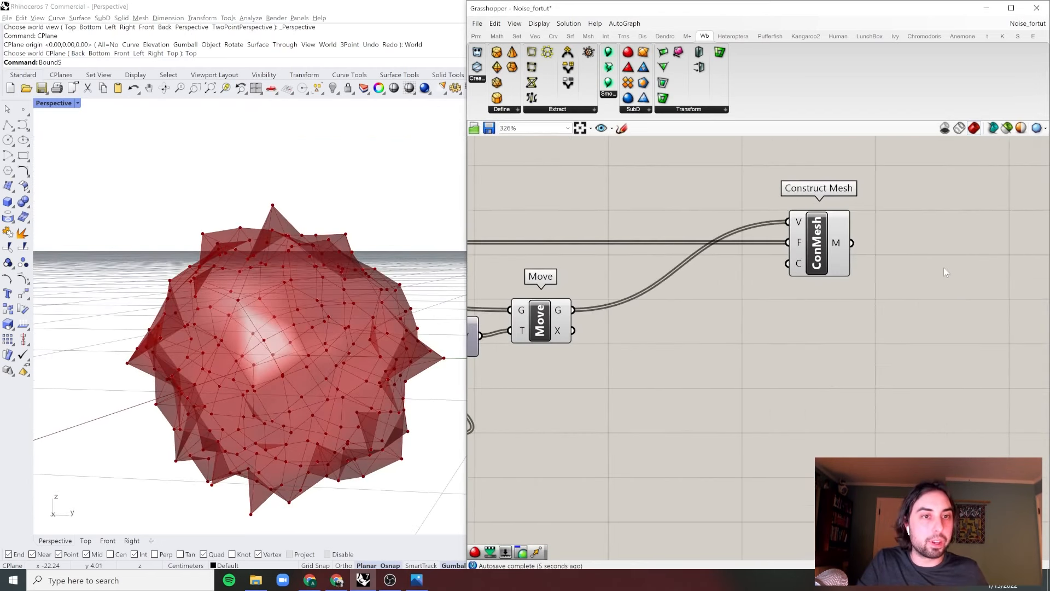
double_click(944, 267)
type("catm")
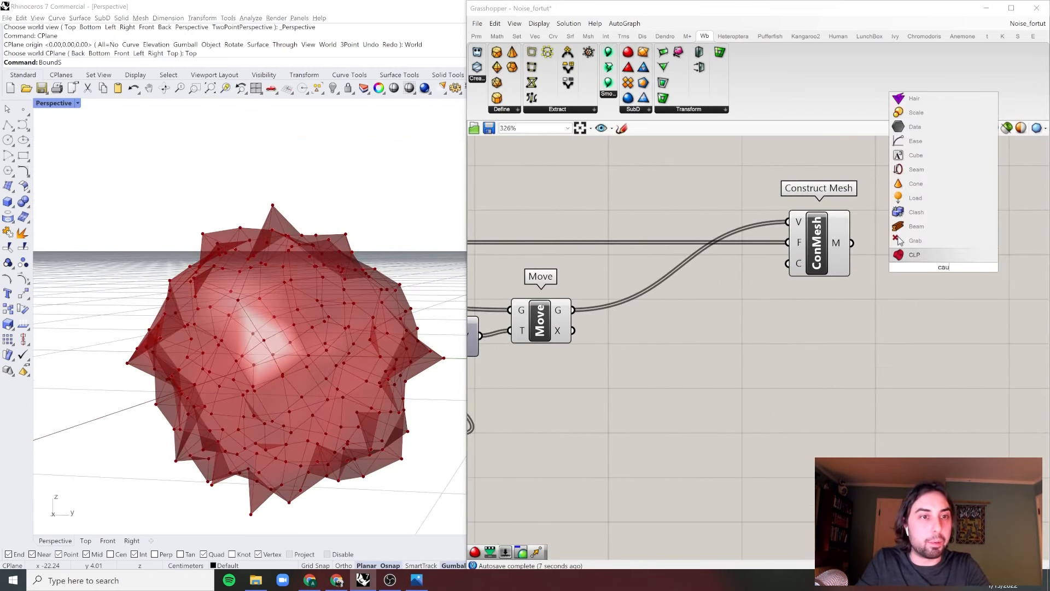
type("ull")
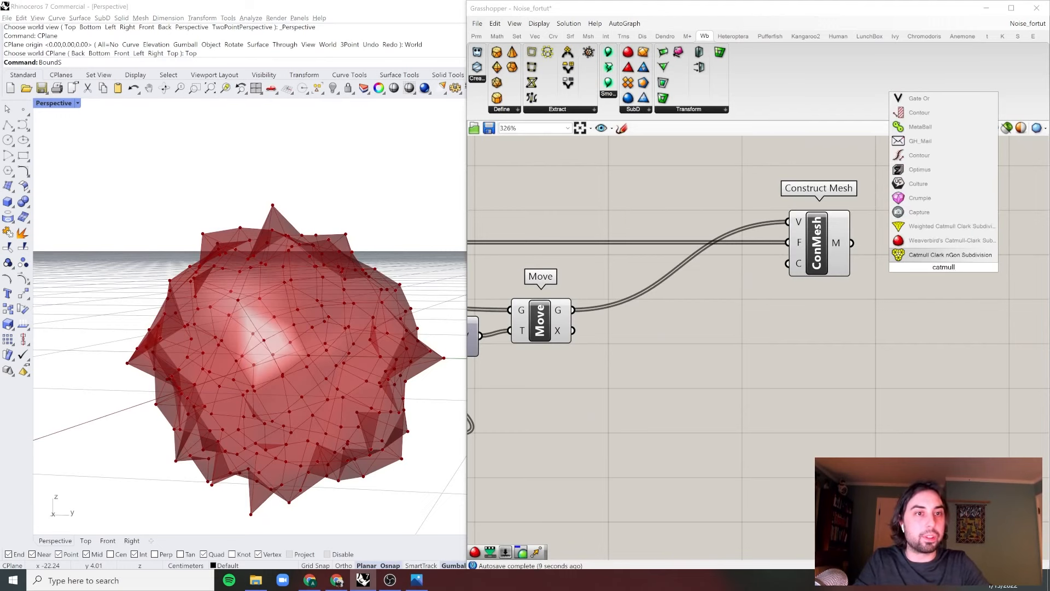
key("Up")
key("Return")
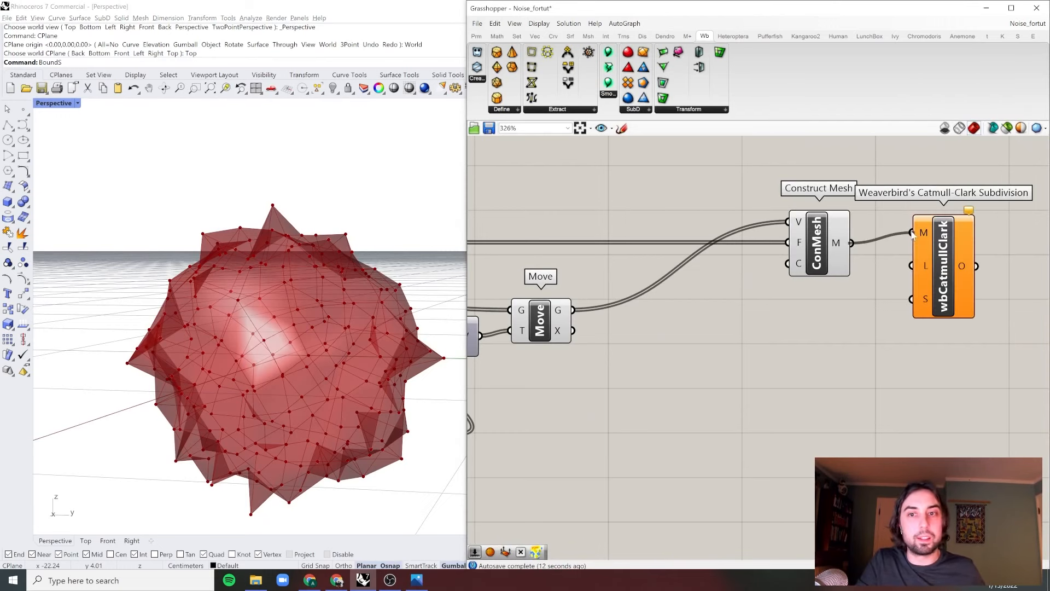
left_click_drag(913, 234, 912, 234)
left_click_drag(963, 272, 979, 254)
Add an integer slider with value 2 and connect it to the L input of the Catmull-Clark component
mouse_move(915, 263)
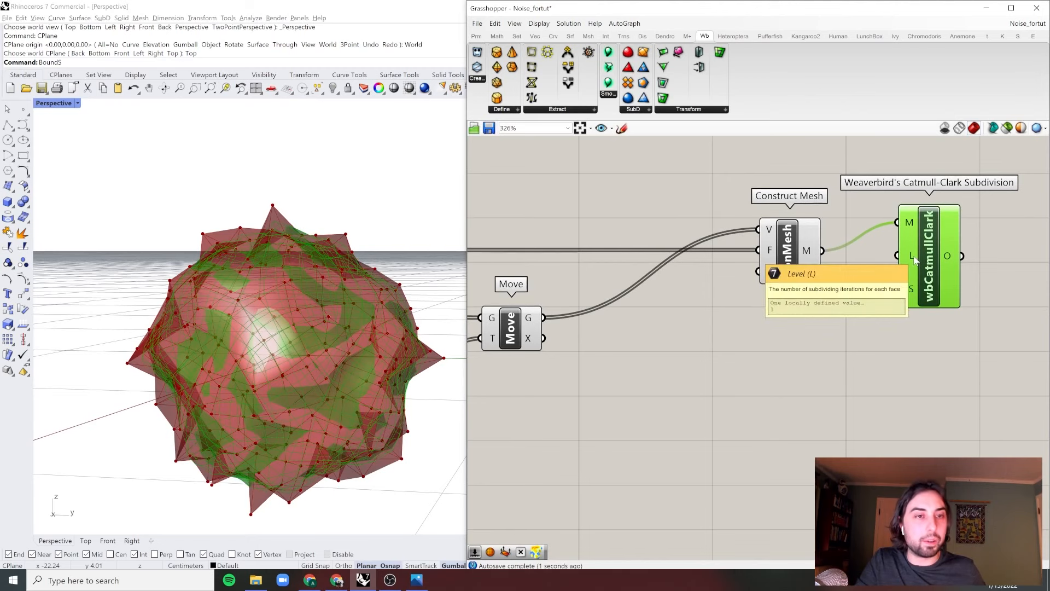
double_click(883, 310)
type("2")
key("Return")
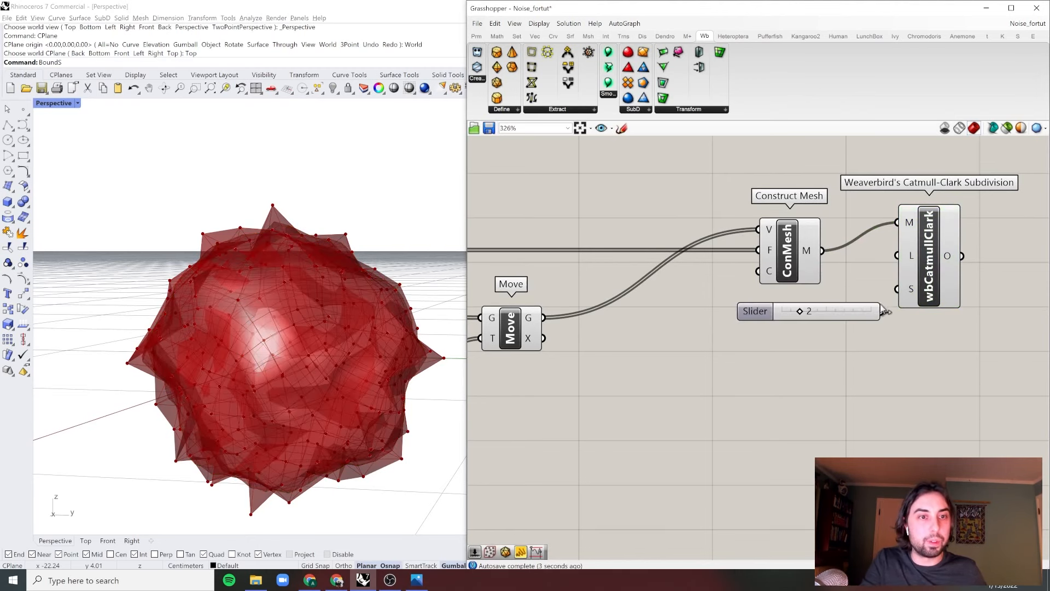
left_click_drag(888, 302, 897, 255)
left_click(928, 257)
Turn off the preview of Construct Mesh, Move and the preceding noise components so only the subdivided mesh is shown
scroll(796, 254, "down", 4)
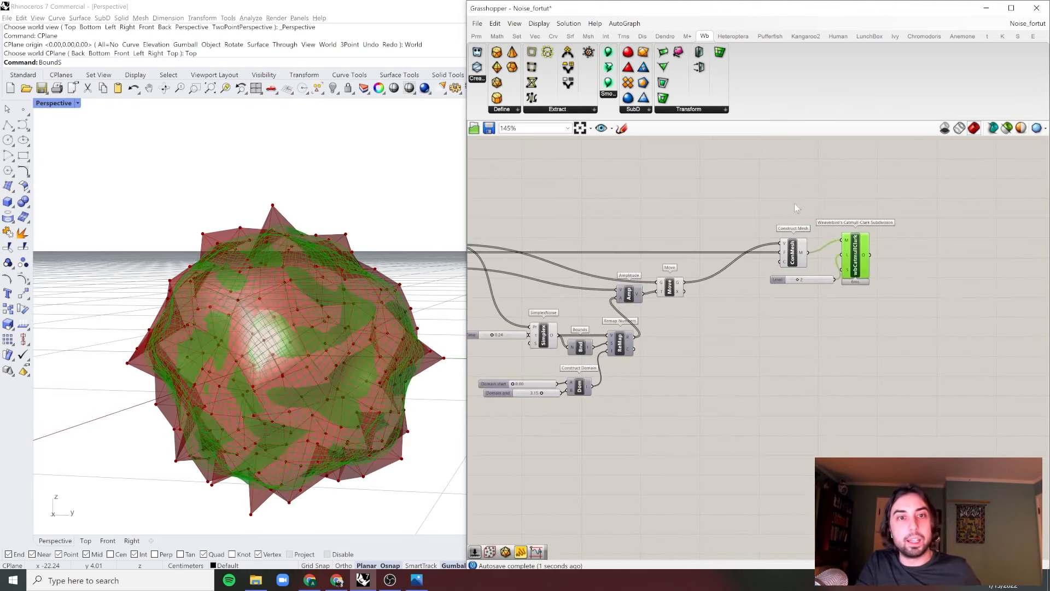
left_click_drag(795, 198, 455, 414)
right_click(715, 206)
left_click(740, 224)
left_click(723, 215)
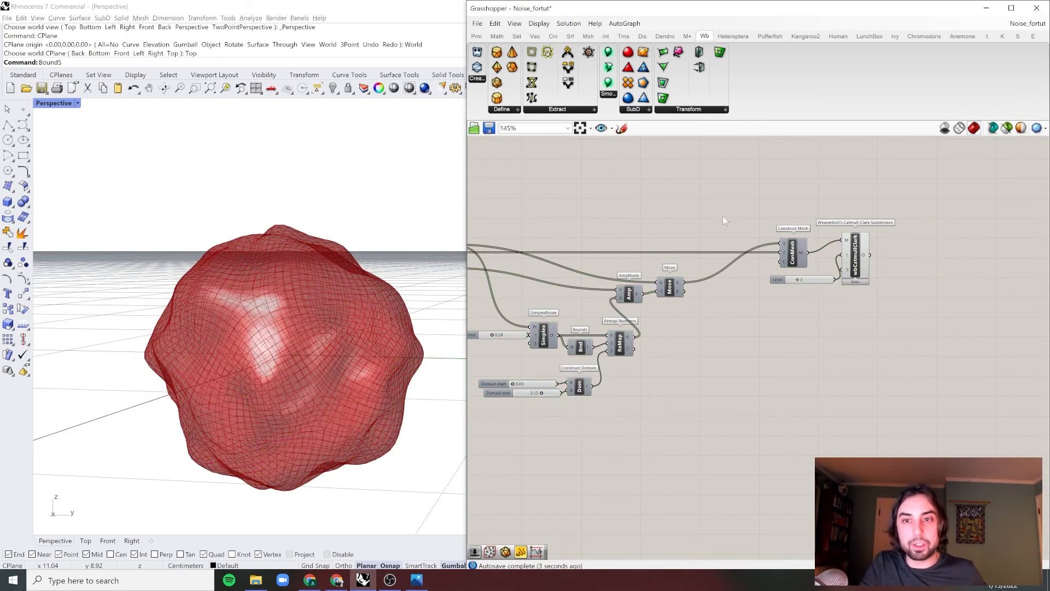
right_click_drag(222, 241, 327, 286)
Set the Time slider back to 0.00
scroll(632, 280, "up", 7)
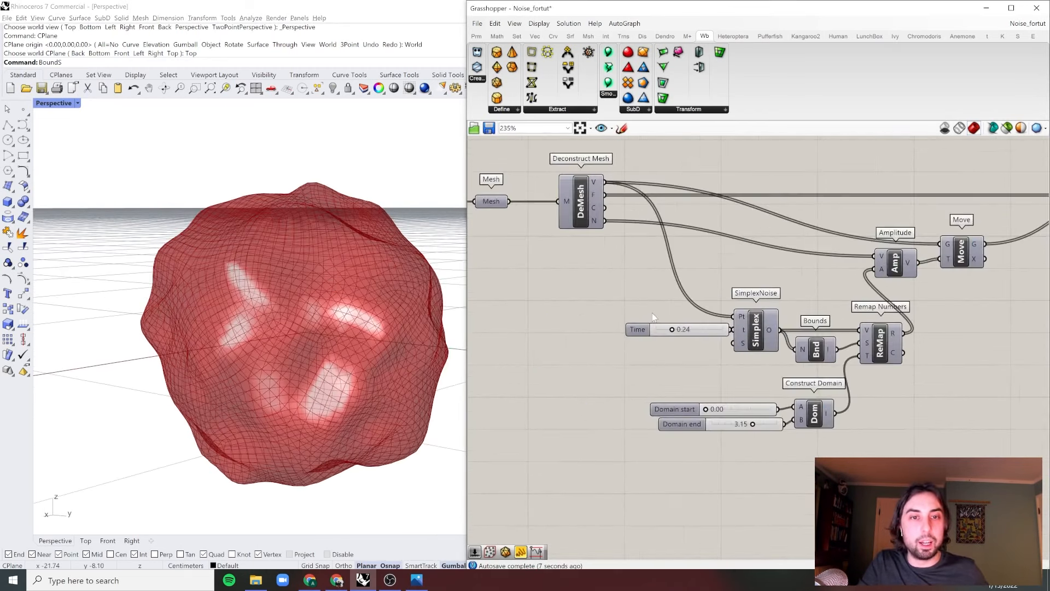
left_click_drag(665, 303, 624, 317)
scroll(624, 317, "down", 5)
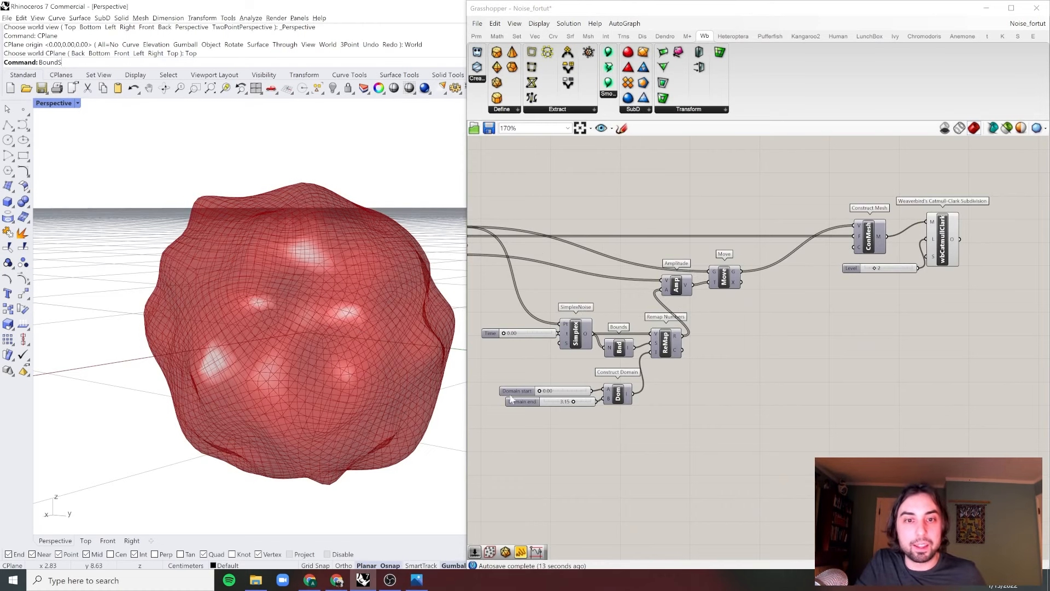
Add a number slider below Time, connect it to SimplexNoise's S input and set it to 0.30
scroll(511, 399, "up", 5)
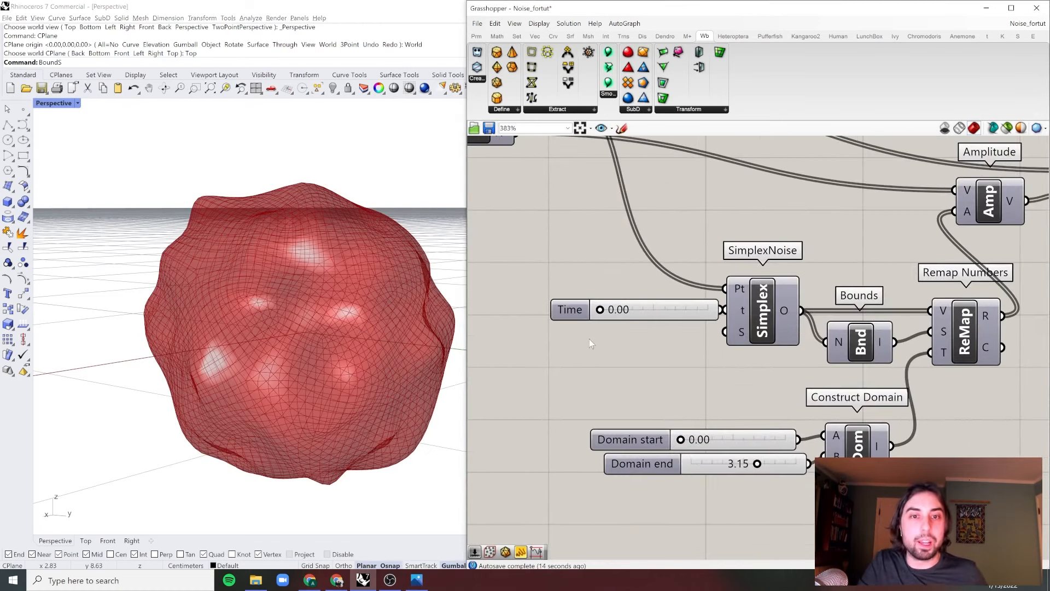
double_click(590, 341)
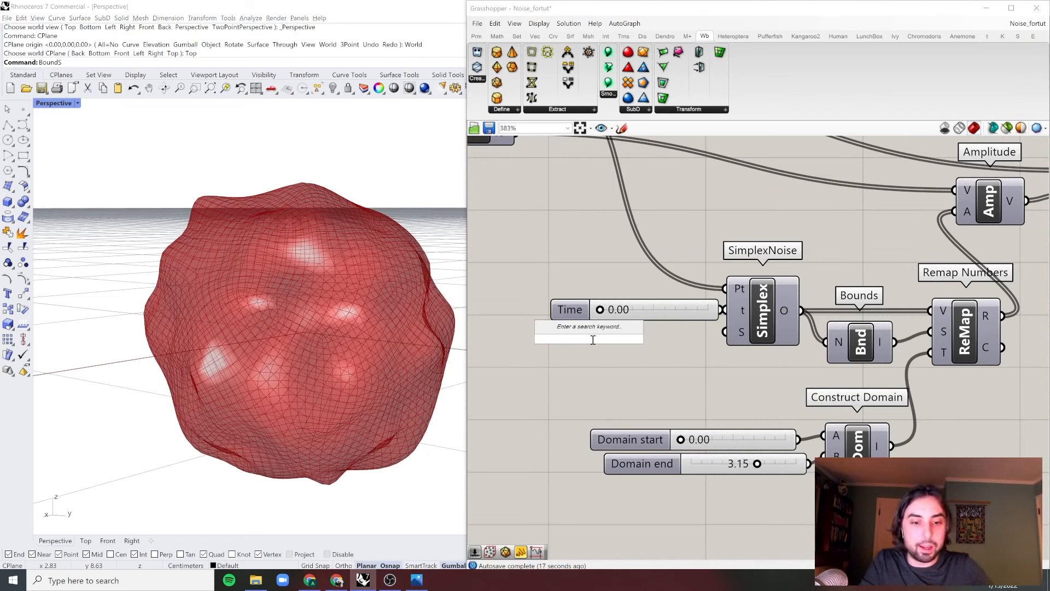
type("slider")
key("Return")
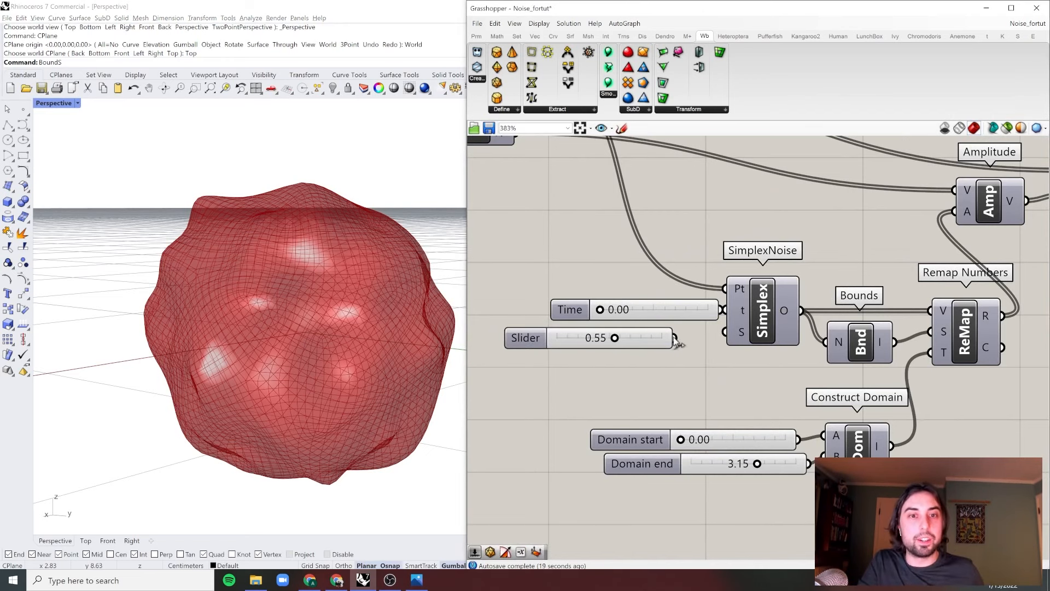
left_click_drag(733, 342, 728, 332)
left_click_drag(615, 340, 587, 338)
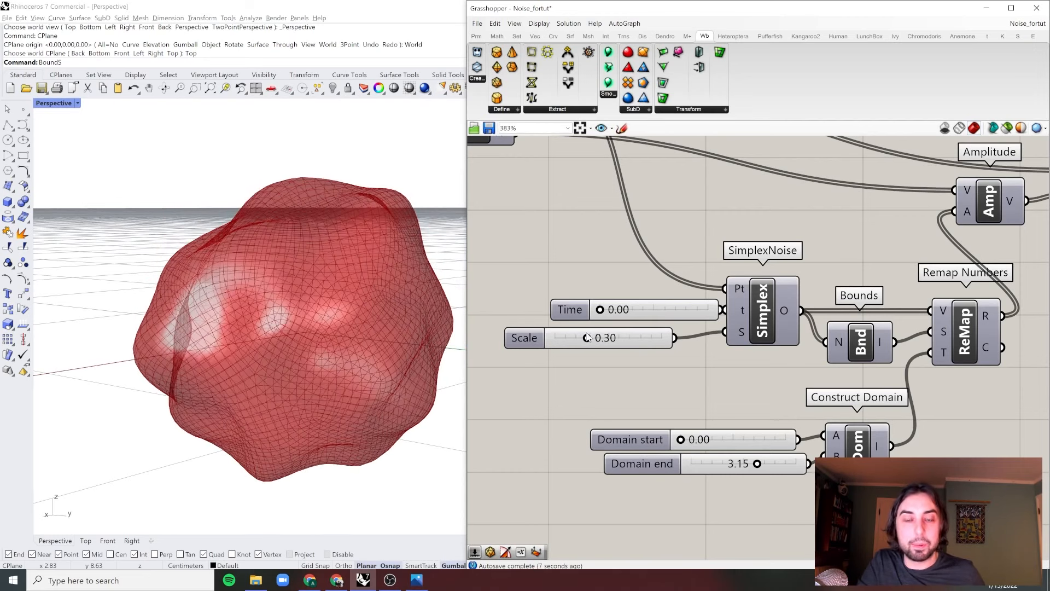
left_click(654, 336)
Add a PerlinNoise component just above SimplexNoise
scroll(654, 336, "down", 3)
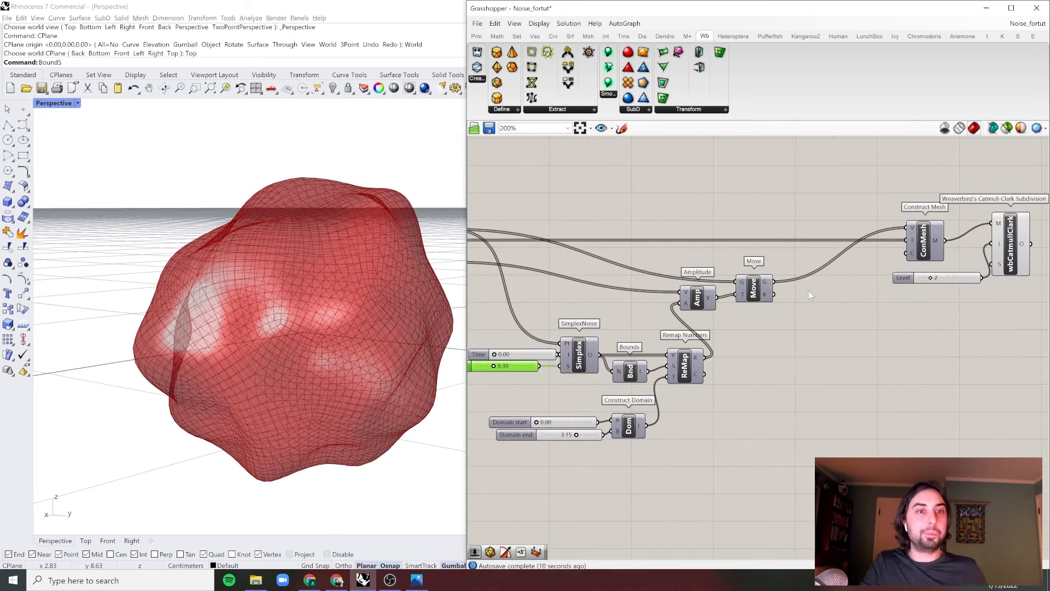
right_click_drag(558, 312, 595, 309)
double_click(608, 296)
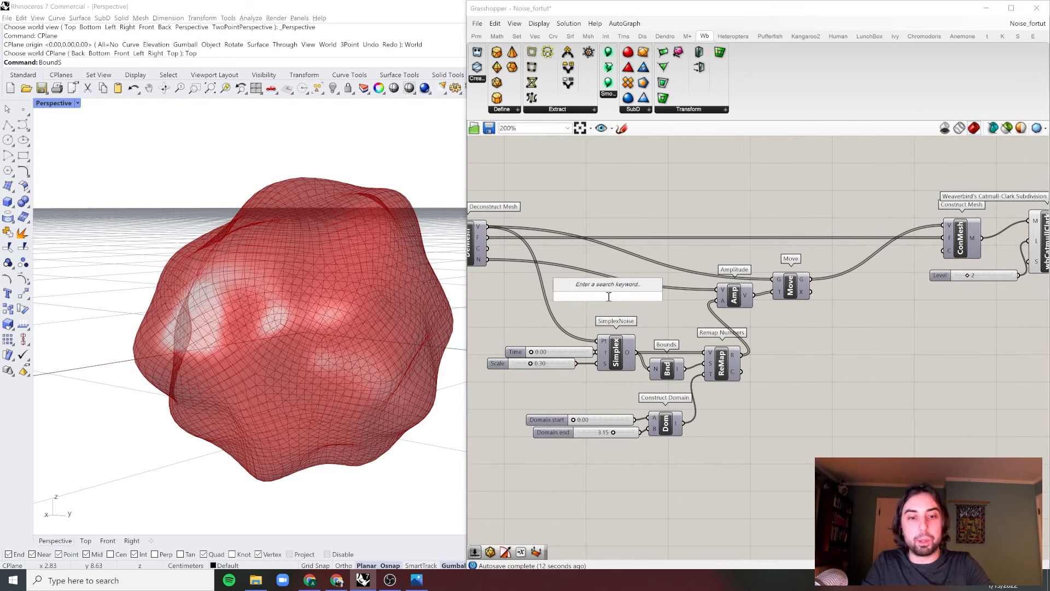
type("perlin")
key("Return")
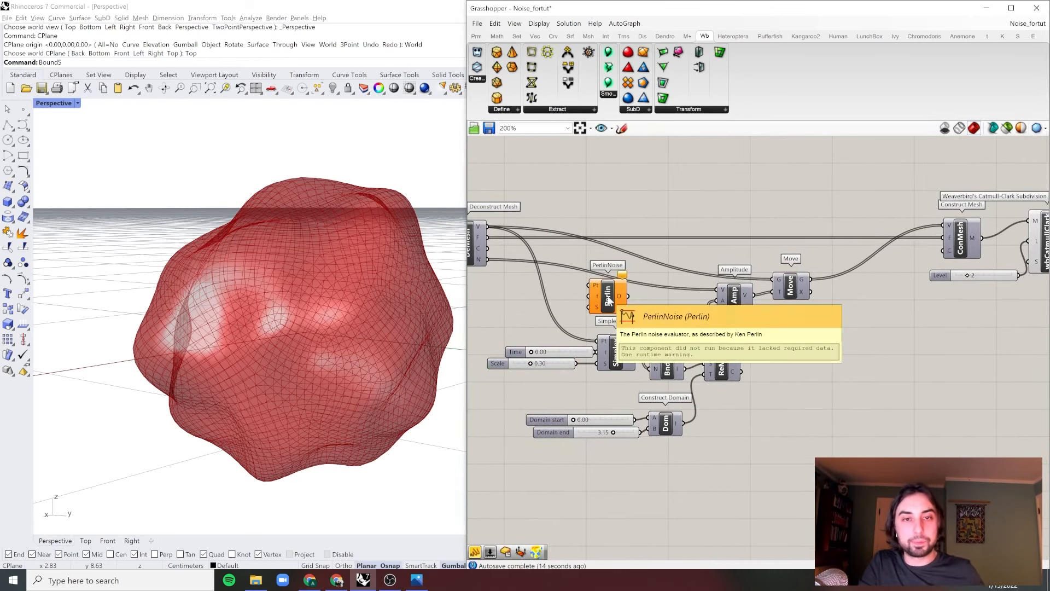
Connect Deconstruct Mesh's V, Time and Scale to PerlinNoise's Pt, t and S inputs, and transfer SimplexNoise's output wires to PerlinNoise's output
scroll(609, 299, "up", 3)
left_click(602, 366)
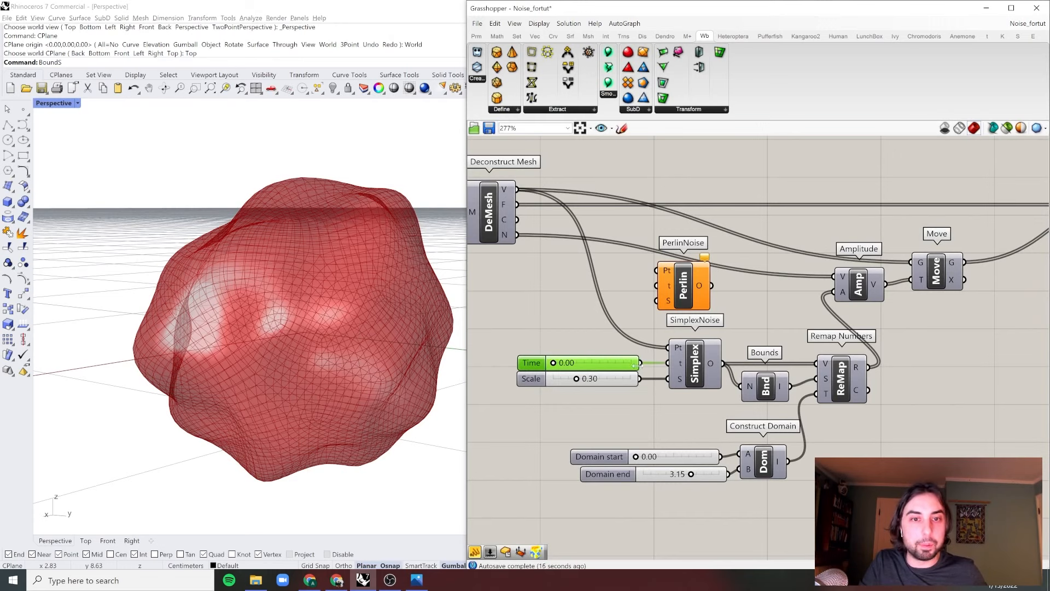
left_click_drag(660, 299, 691, 301)
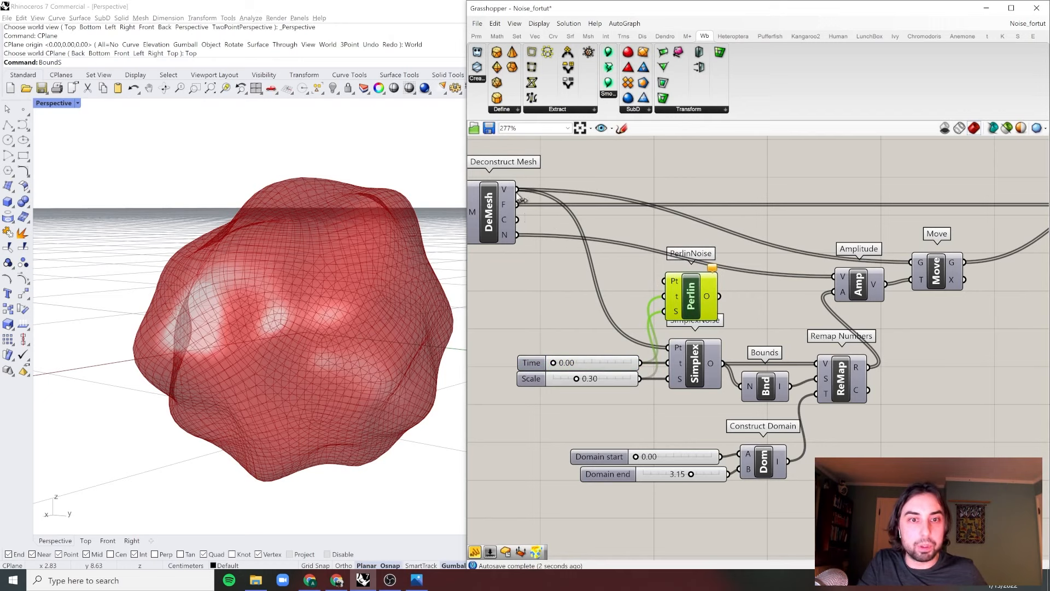
left_click_drag(518, 194, 665, 280)
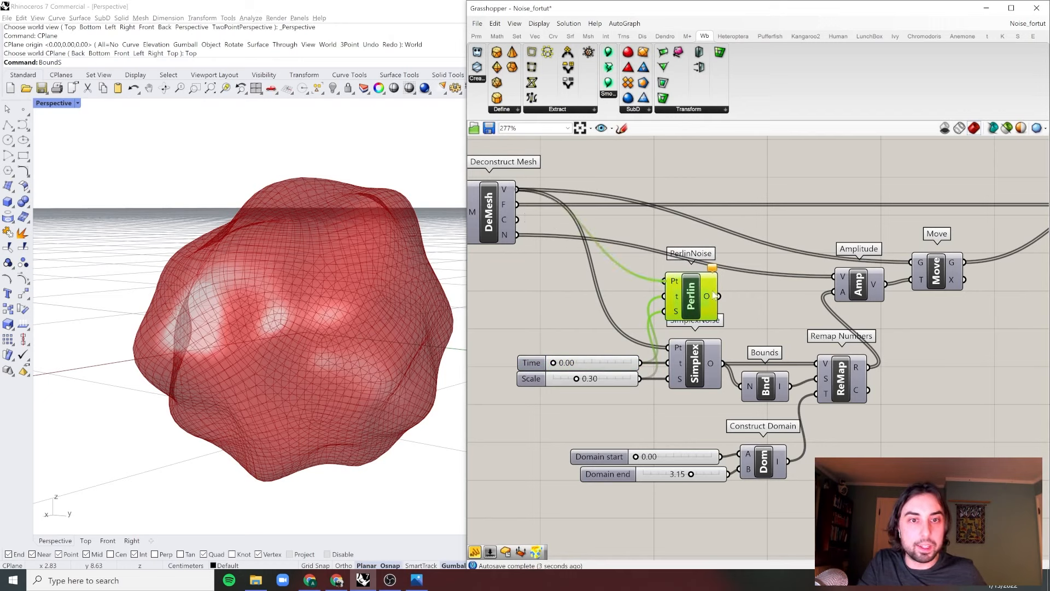
left_click(728, 363)
left_click_drag(724, 364, 721, 296, "ctrl+shift")
Turn off the preview of both the PerlinNoise and SimplexNoise components
left_click_drag(708, 239, 689, 342)
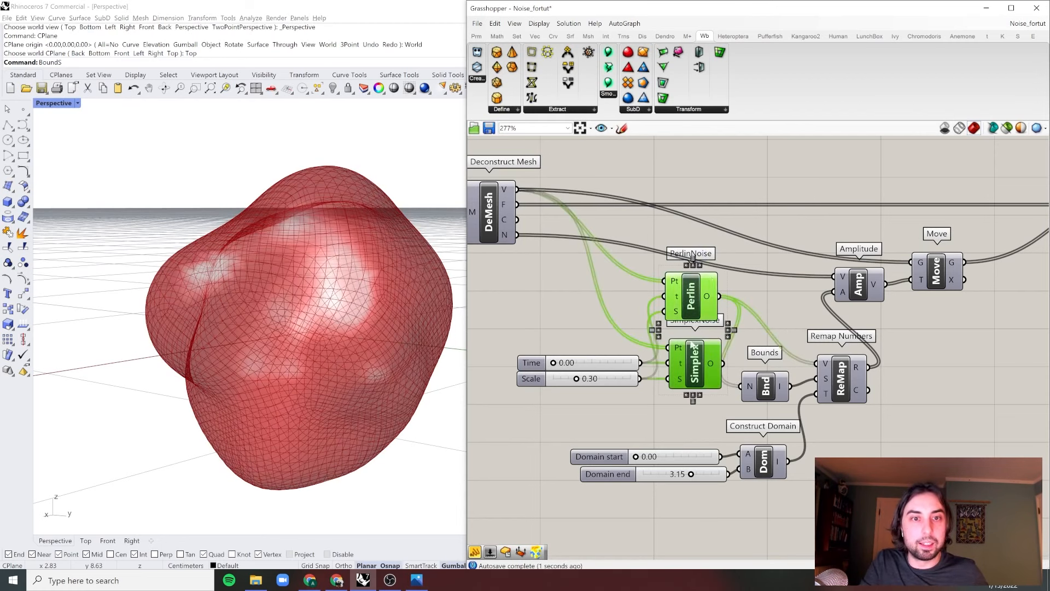
middle_click(718, 243)
left_click(741, 261)
left_click(735, 266)
left_click(697, 298)
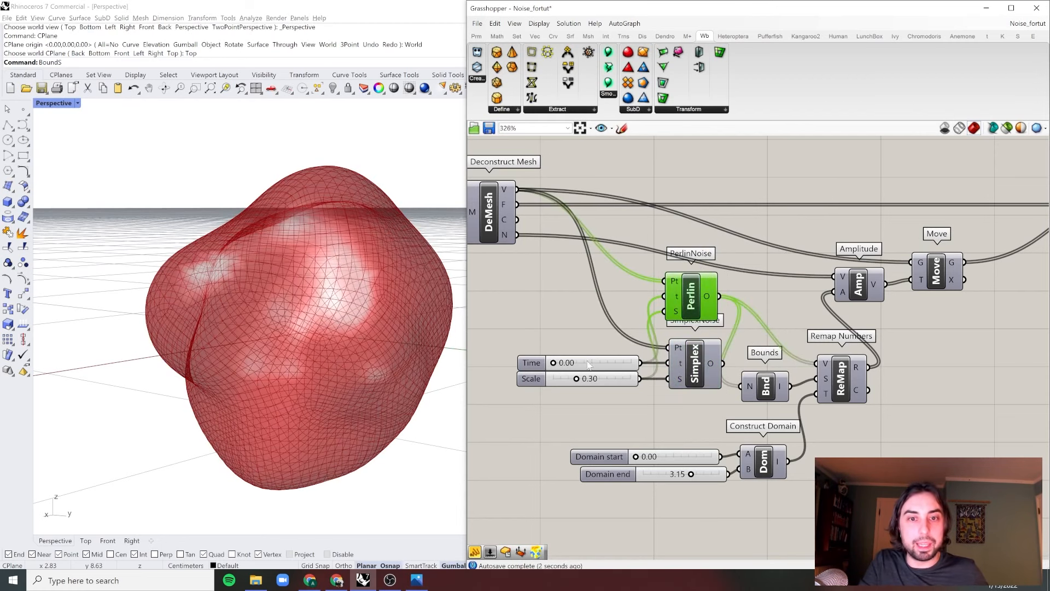
Set the Scale slider to 0.62 and the Time slider to 0.05
scroll(588, 357, "up", 2)
left_click_drag(583, 386, 608, 388)
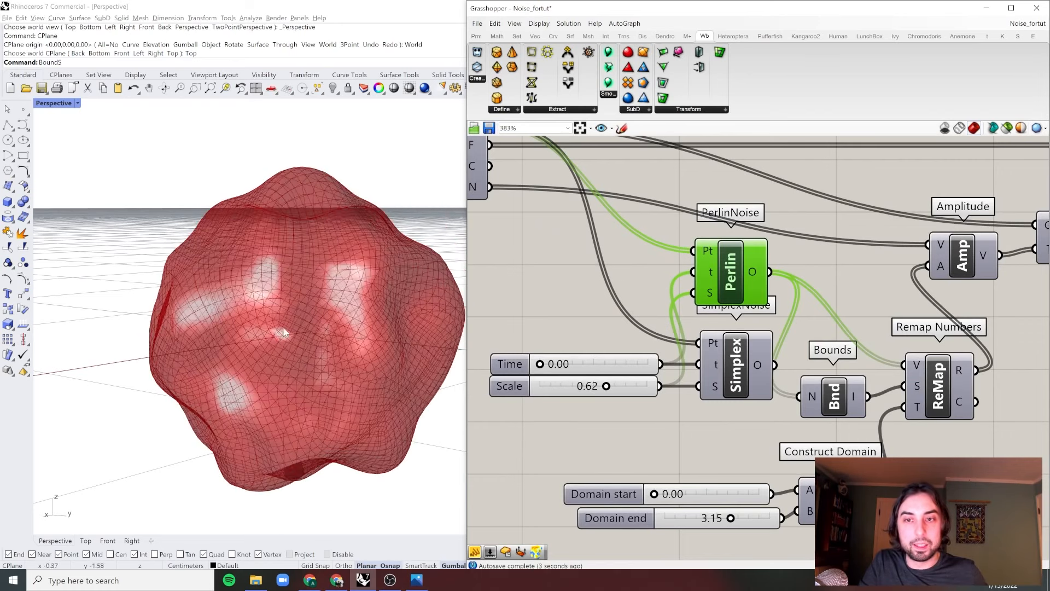
left_click_drag(542, 368, 566, 370)
left_click(583, 320)
Shift the Move and Amplitude components slightly toward Construct Mesh and line them up so the wire between them runs straight
scroll(582, 320, "down", 4)
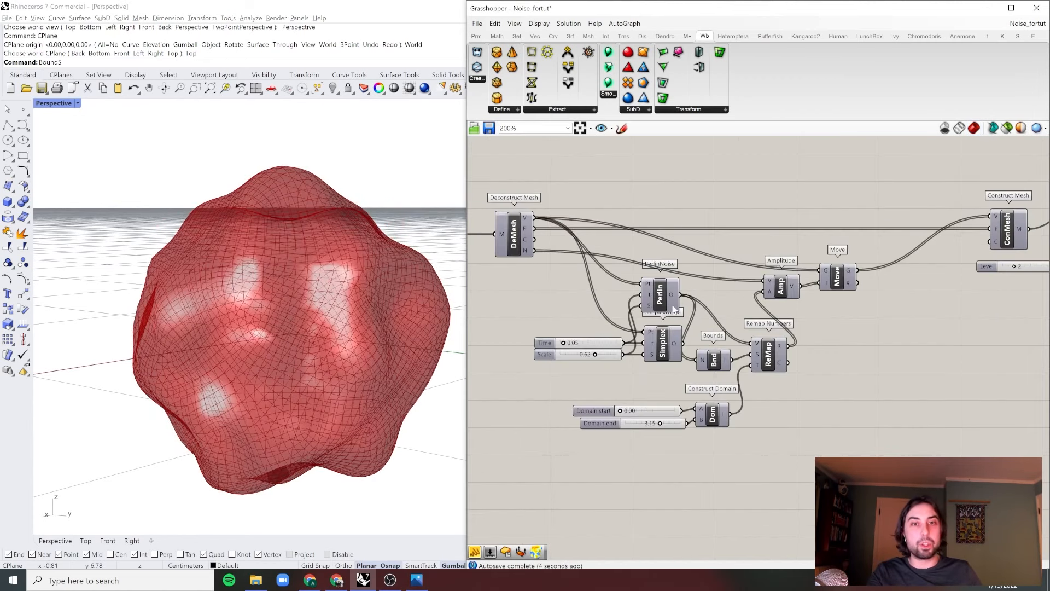
scroll(691, 296, "down", 1)
right_click_drag(771, 307, 711, 338)
scroll(752, 300, "up", 2)
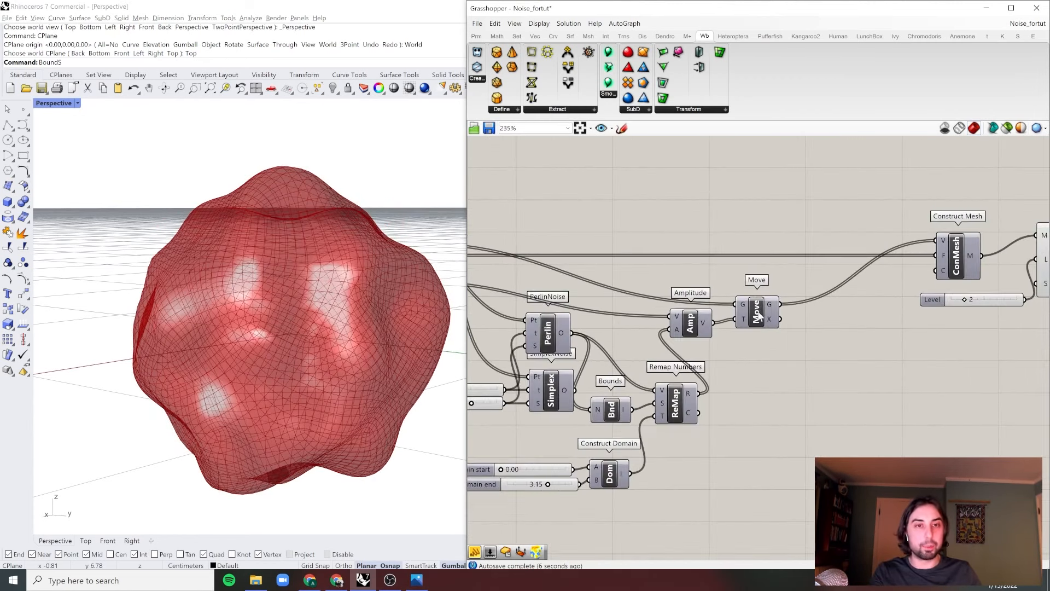
left_click_drag(759, 315, 773, 311)
left_click_drag(691, 328, 712, 323)
left_click(755, 347)
scroll(812, 313, "down", 1)
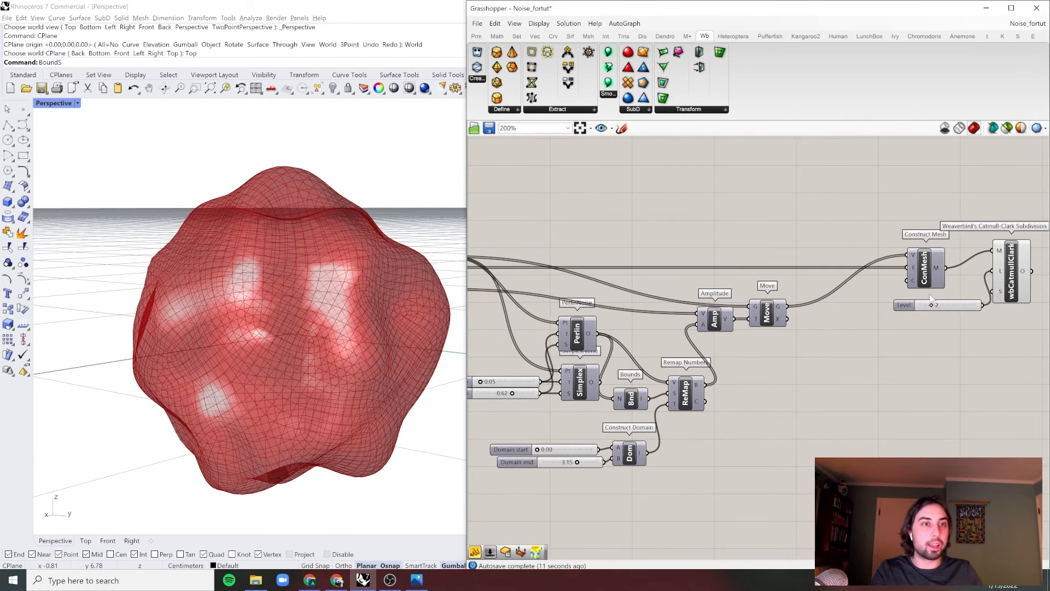
Add a Gradient component in the empty canvas area below the Move and Construct Mesh components
right_click_drag(931, 298, 806, 305)
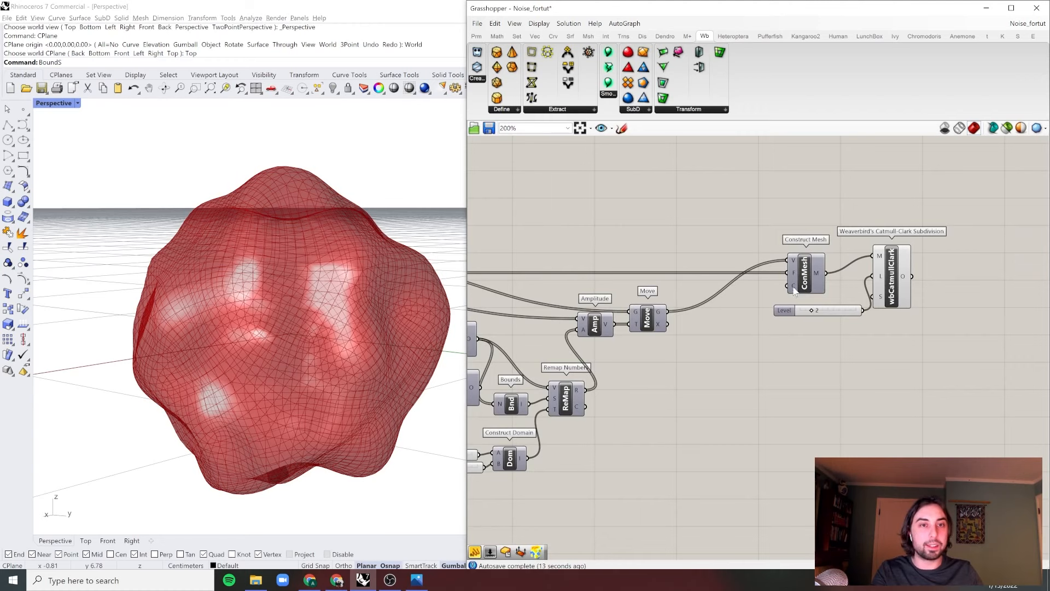
scroll(798, 294, "up", 4)
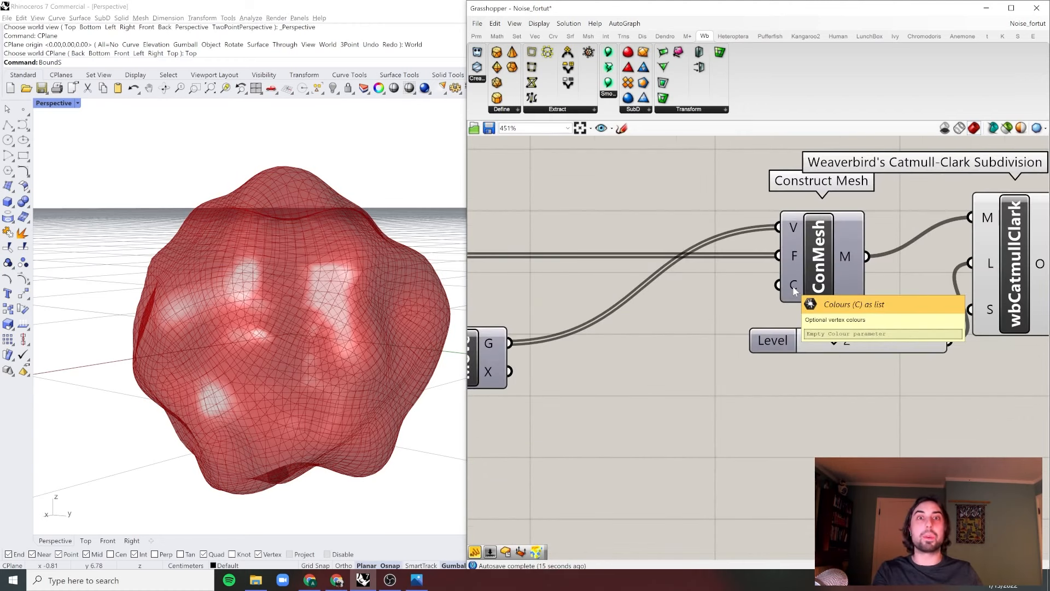
scroll(795, 290, "down", 4)
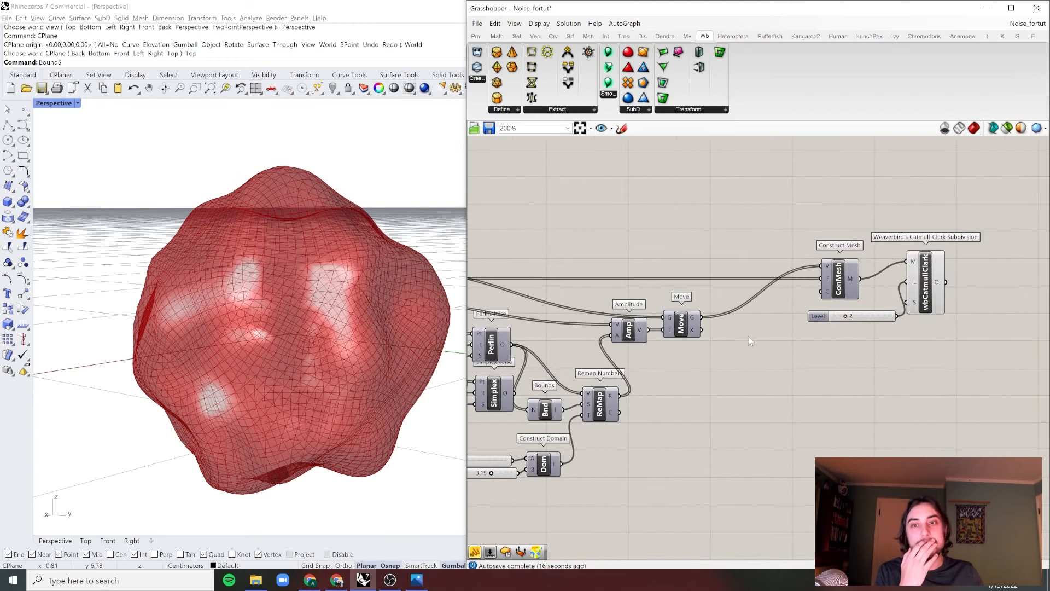
scroll(655, 396, "left", 5)
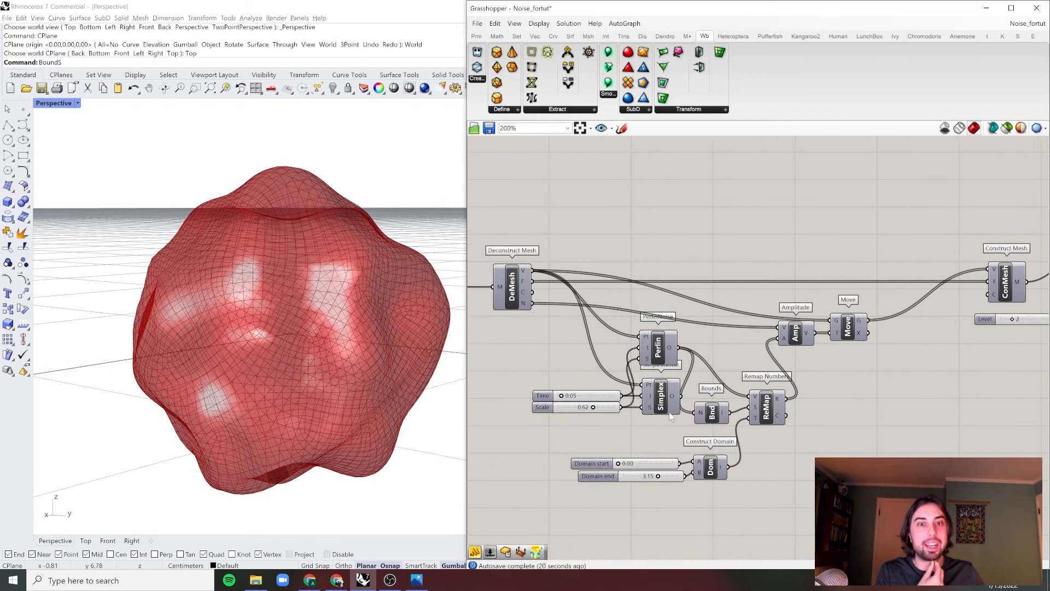
right_click_drag(670, 351, 596, 343)
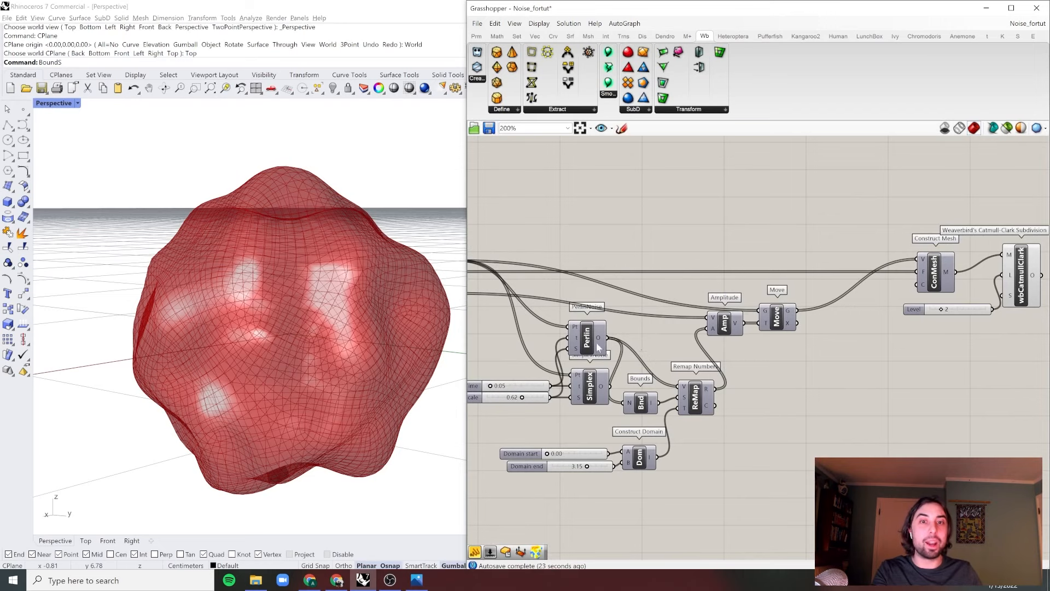
double_click(822, 393)
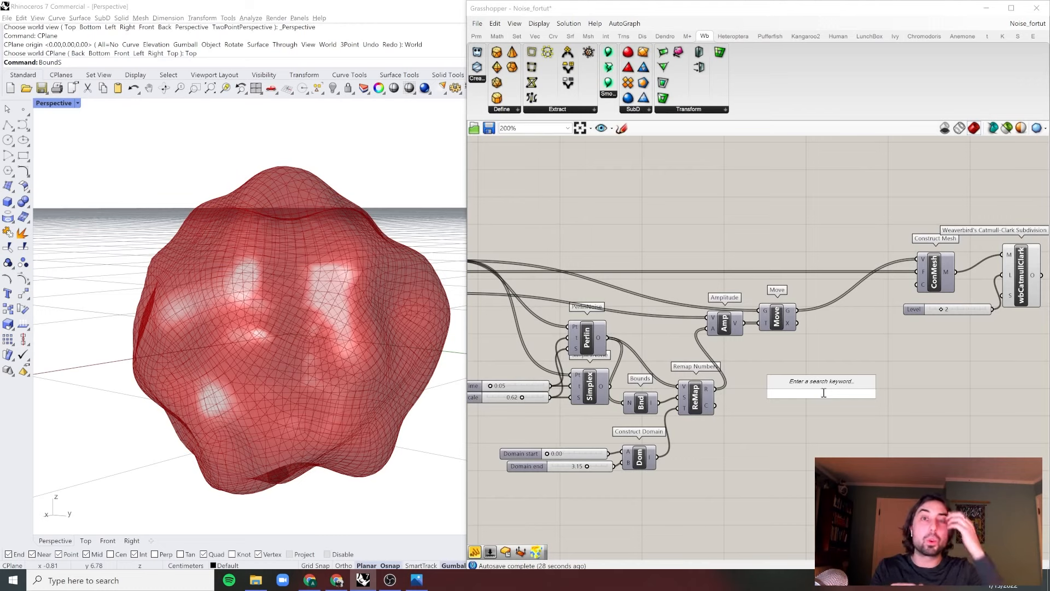
type("g")
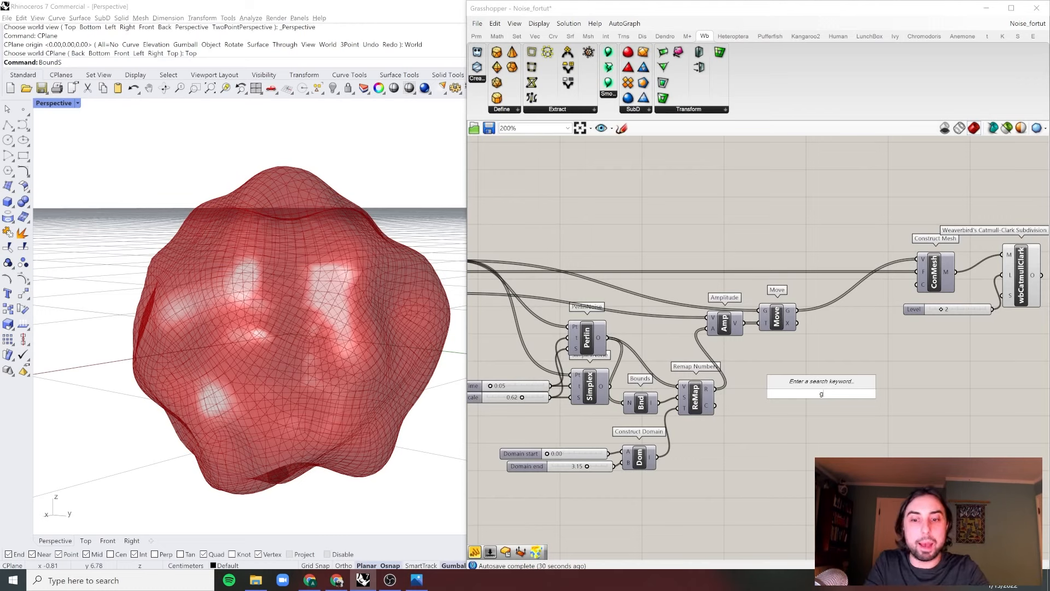
type("ra")
key("Up")
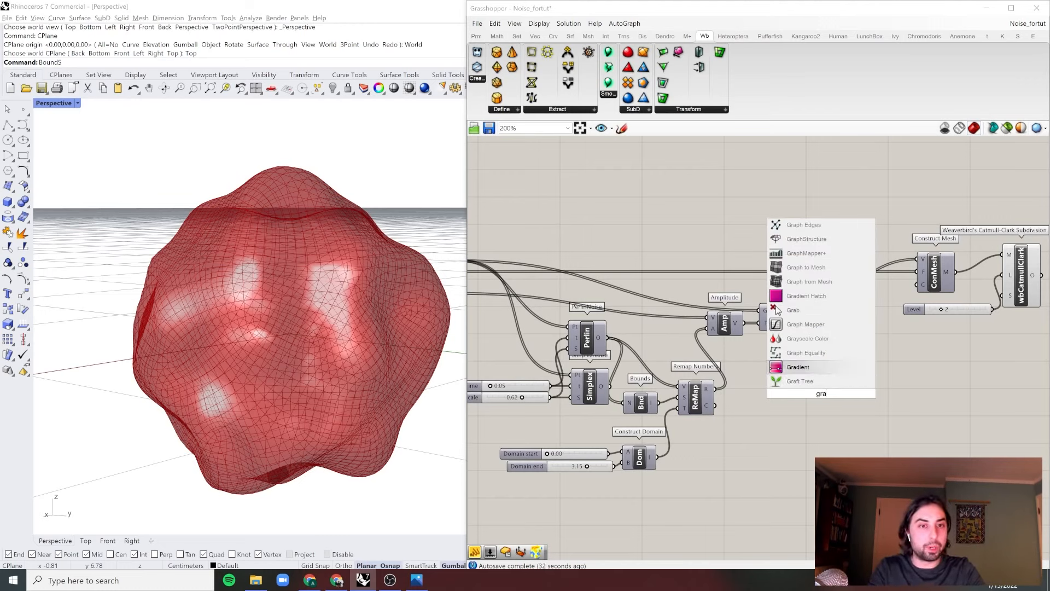
key("Return")
scroll(823, 392, "up", 3)
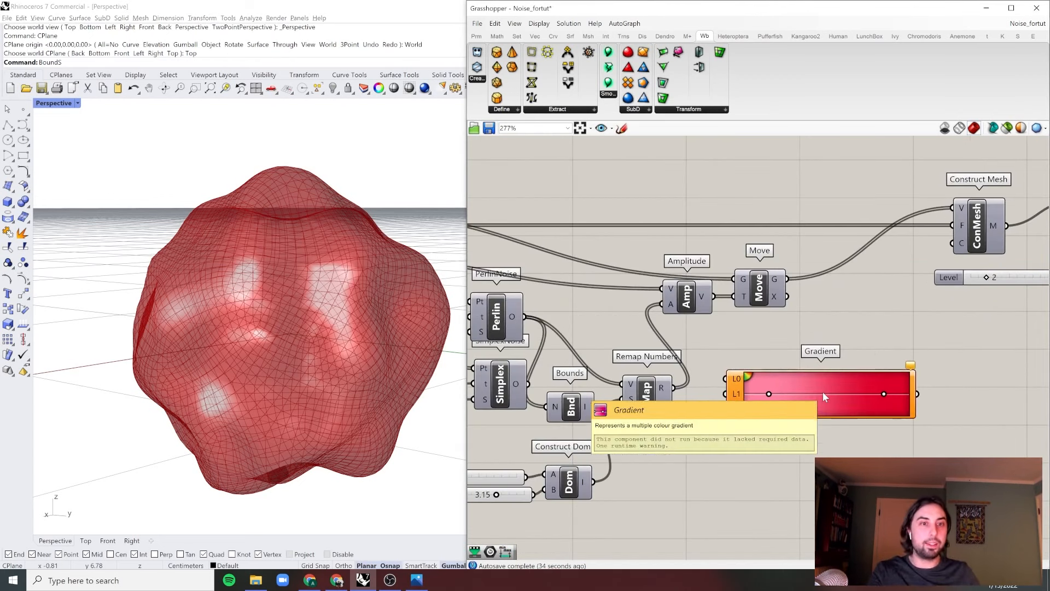
Apply the white-to-black preset to the Gradient and shift it to sit below Construct Mesh
right_click(823, 392)
mouse_move(875, 445)
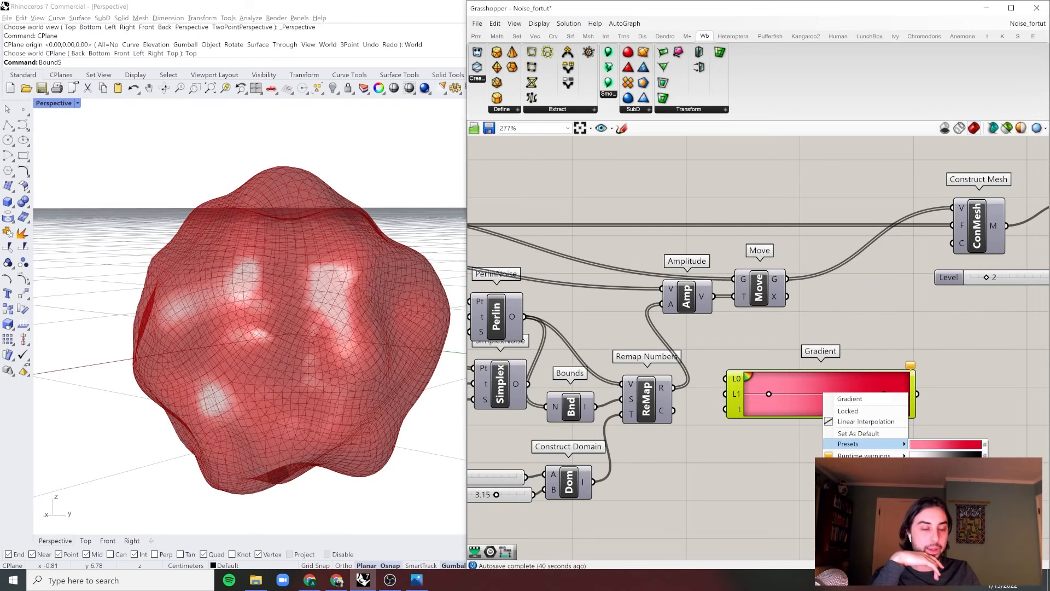
left_click(946, 455)
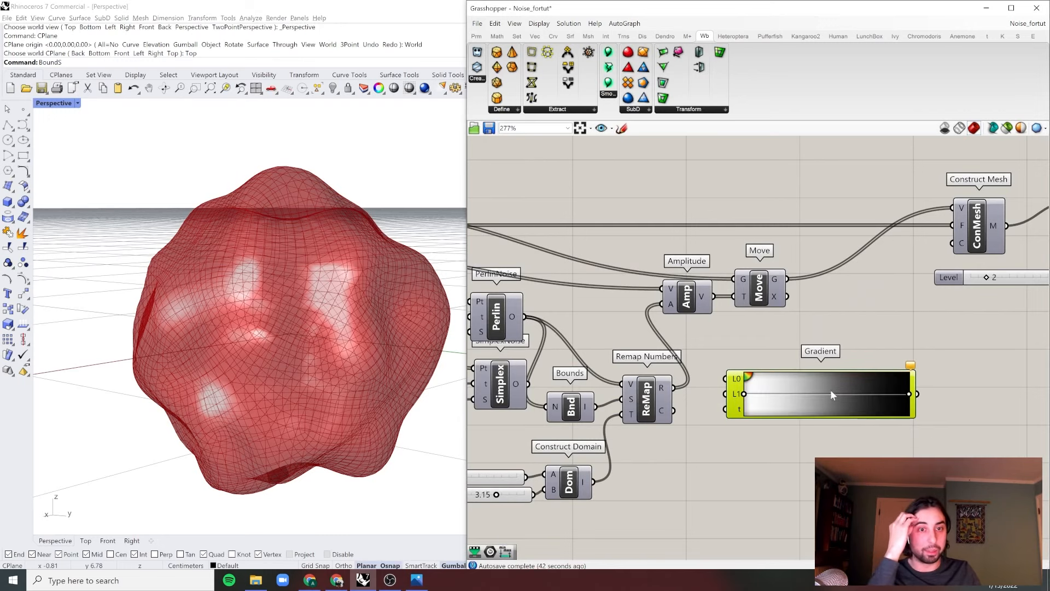
left_click_drag(831, 390, 921, 386)
right_click_drag(920, 386, 858, 374)
left_click_drag(804, 405, 818, 406)
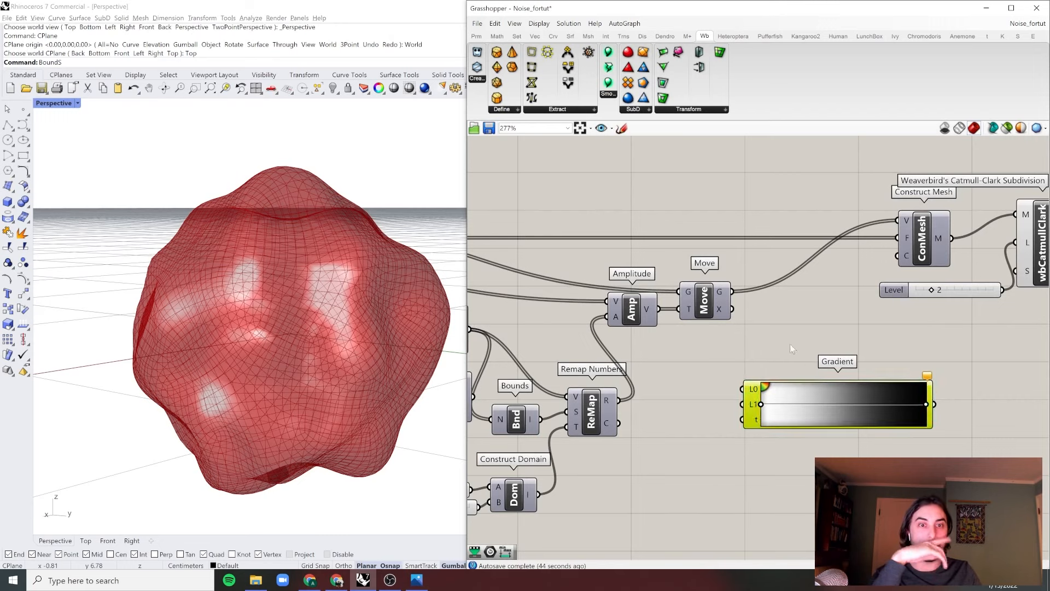
left_click(790, 343)
Add a second Remap Numbers component and place it just before the Gradient's inputs
scroll(751, 390, "up", 5)
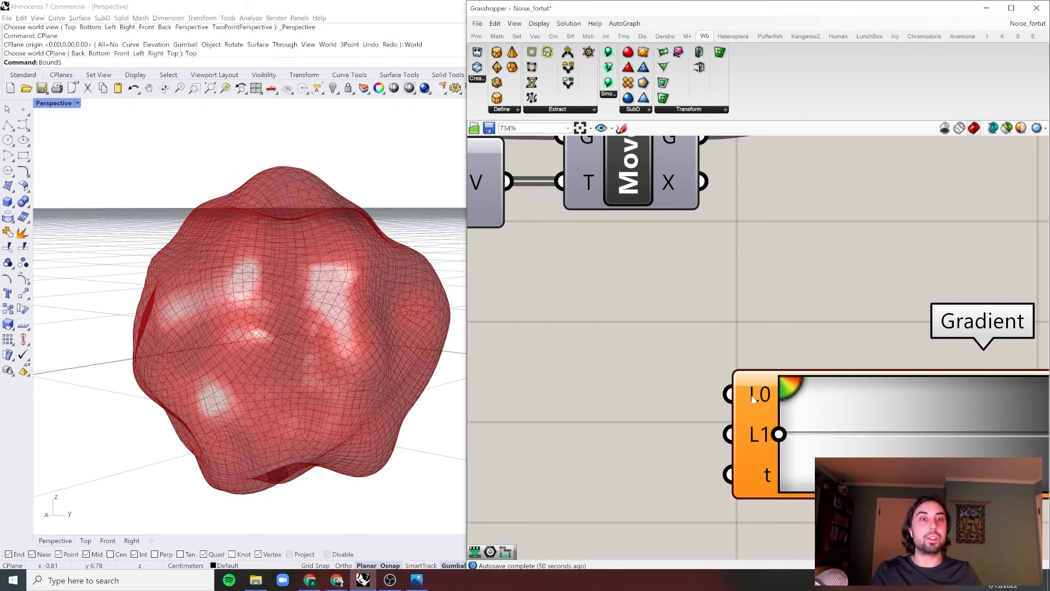
scroll(755, 435, "down", 5)
left_click(757, 443)
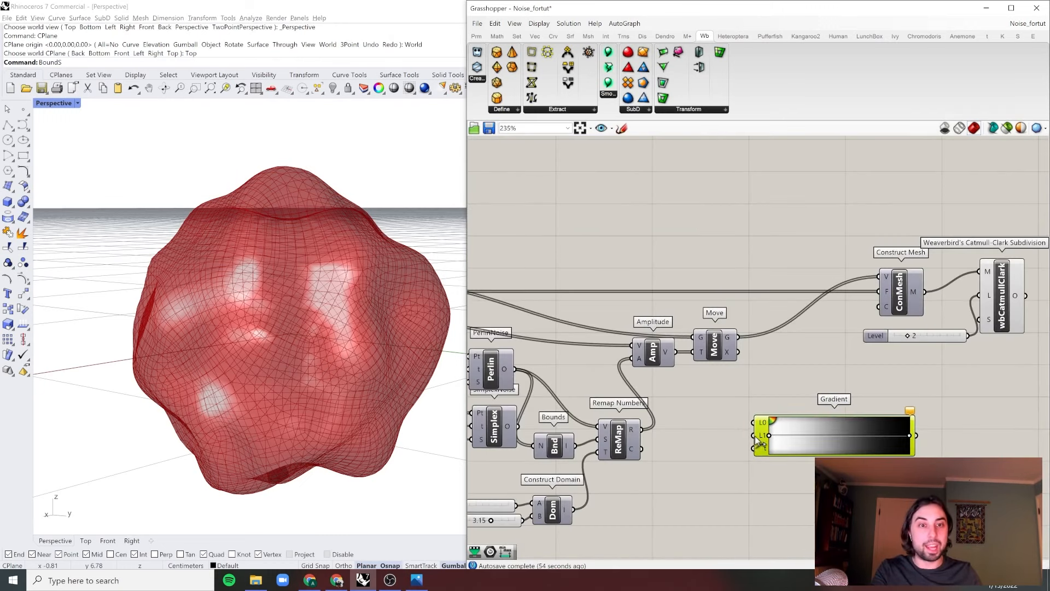
double_click(714, 428)
type("rema")
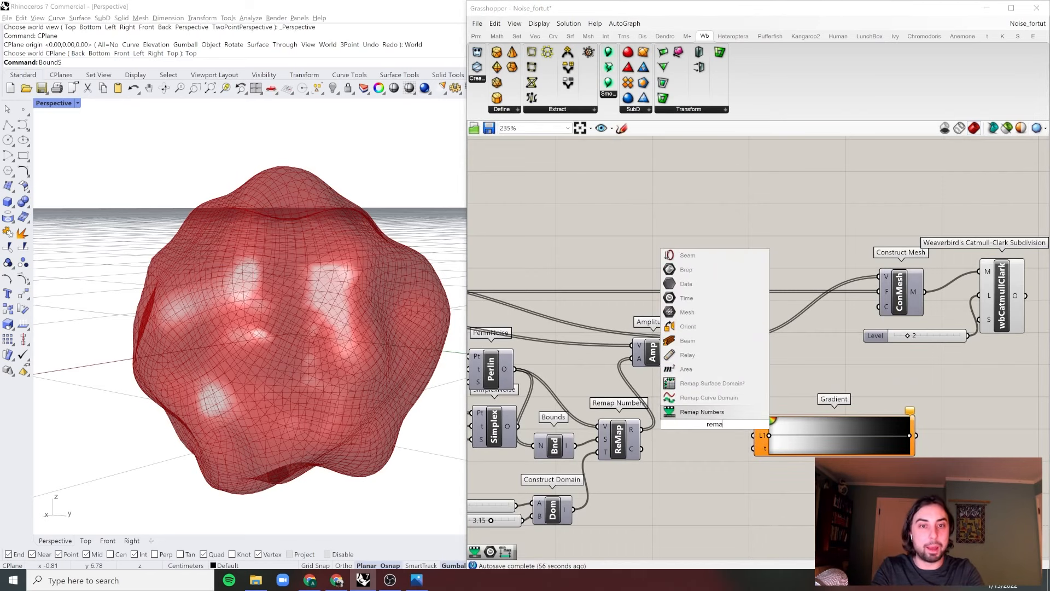
key("Return")
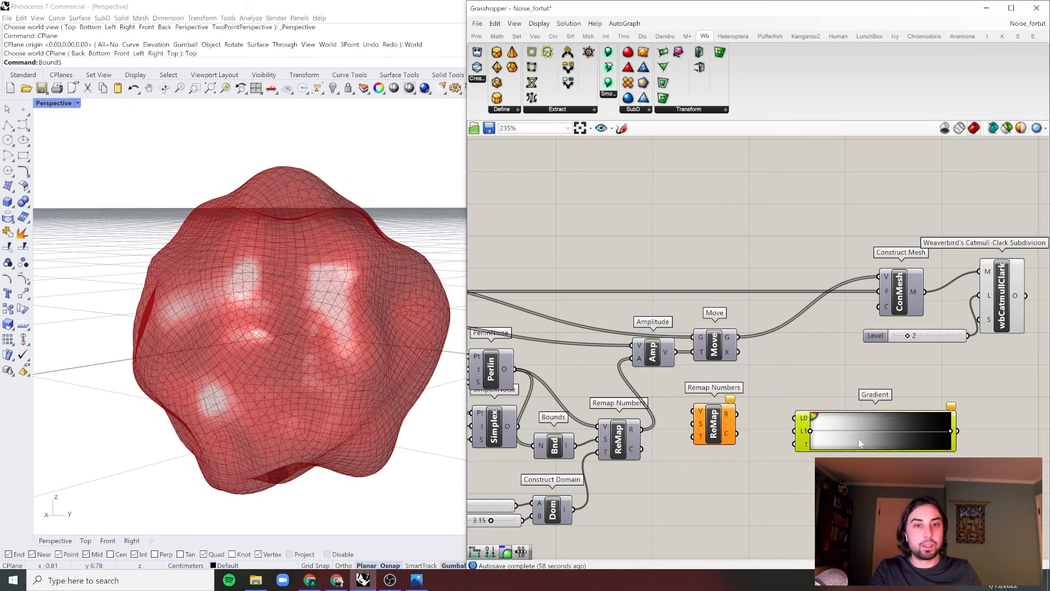
left_click_drag(721, 428, 775, 429)
scroll(680, 437, "up", 1)
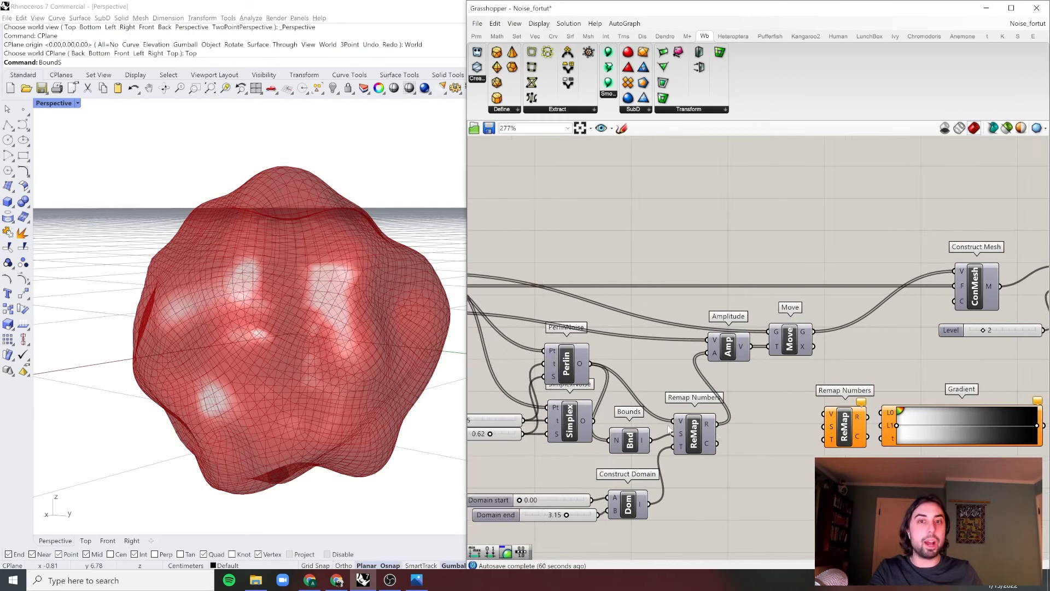
Inspect the first Remap Numbers' R values in a temporary panel, and delete the panel
double_click(768, 469)
type("//")
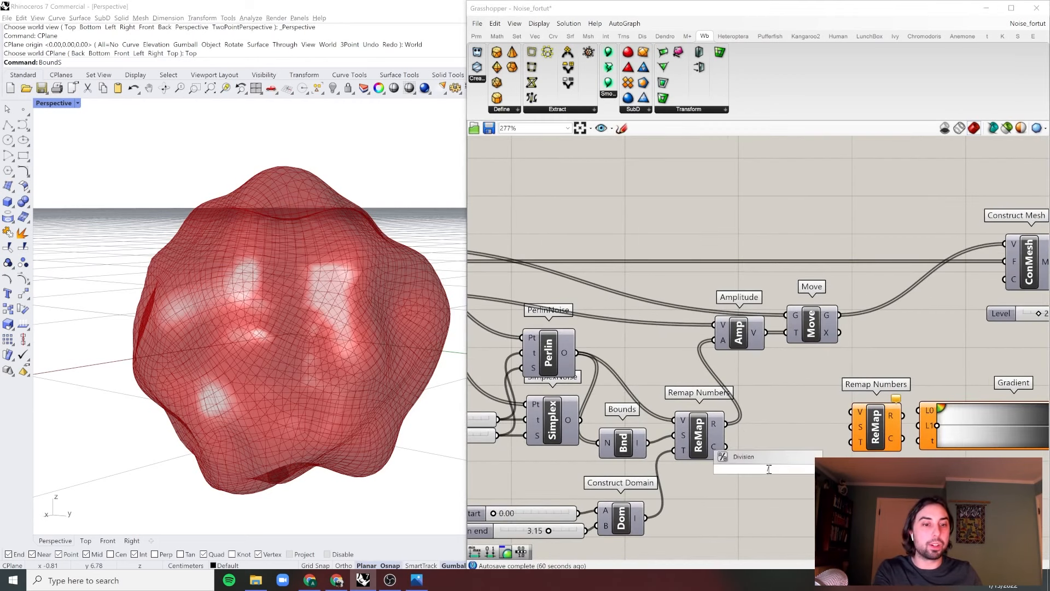
key("Return")
left_click_drag(721, 440, 739, 464)
scroll(837, 468, "up", 2)
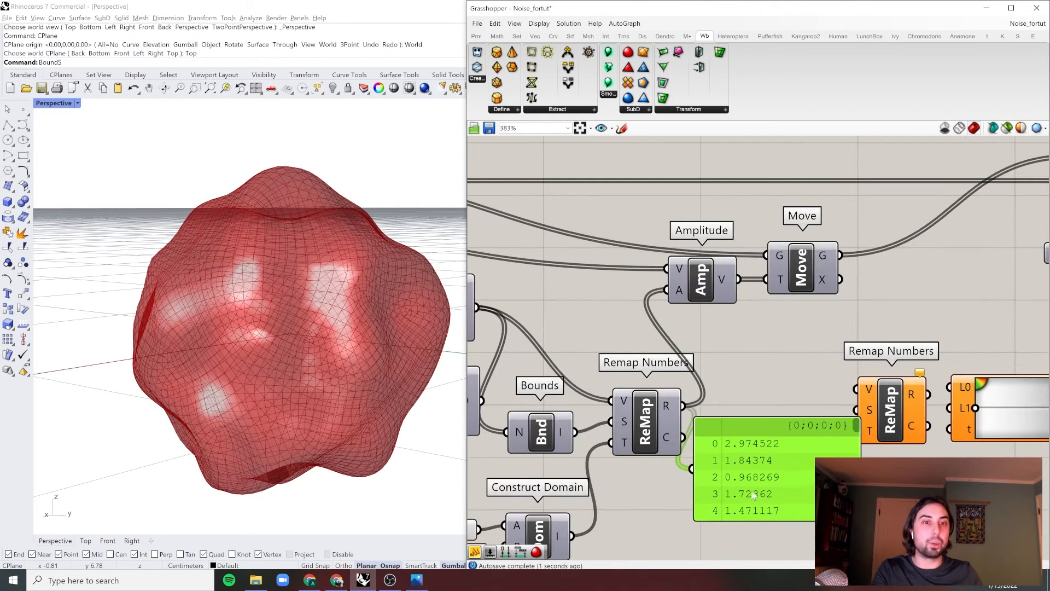
scroll(753, 495, "down", 2)
key("Delete")
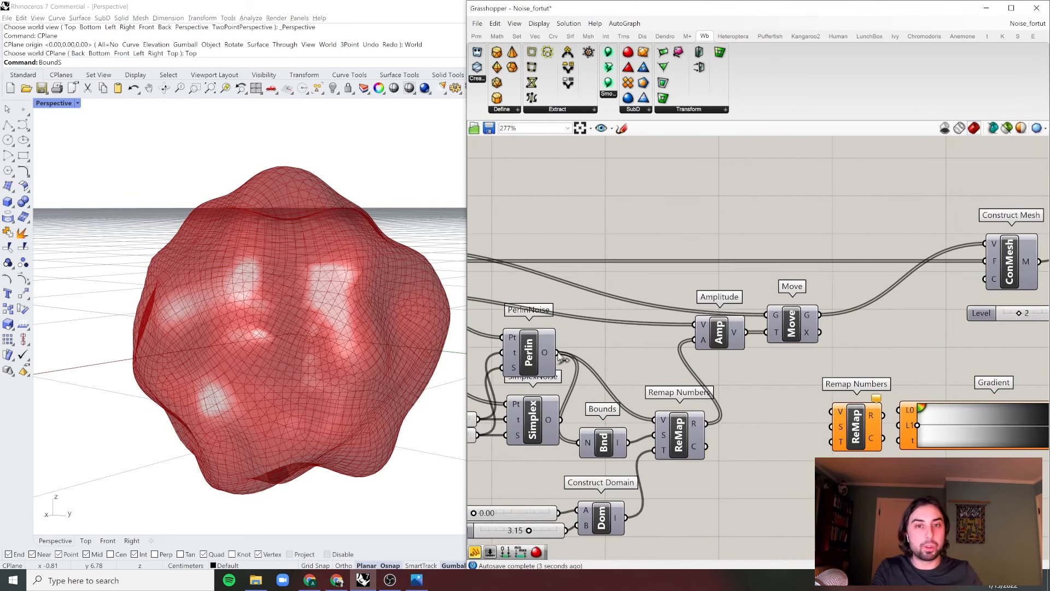
Connect PerlinNoise's output to the new Remap Numbers' V input and the Bounds' I output to its S input
left_click_drag(559, 353, 834, 421)
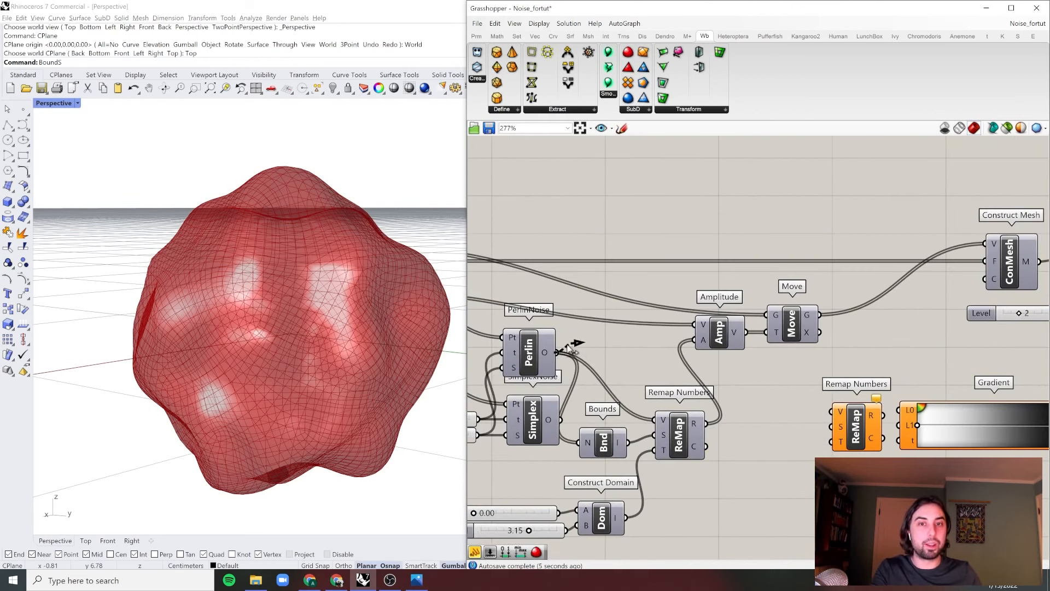
left_click_drag(559, 353, 832, 403)
scroll(769, 416, "up", 1)
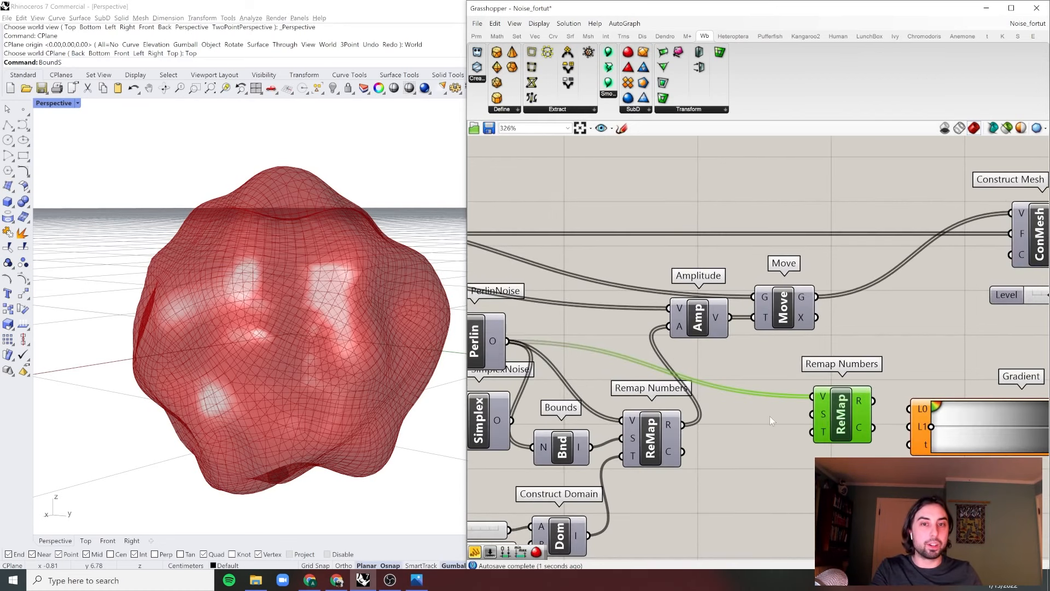
scroll(650, 428, "down", 1)
left_click_drag(607, 448, 827, 421)
scroll(883, 421, "up", 2)
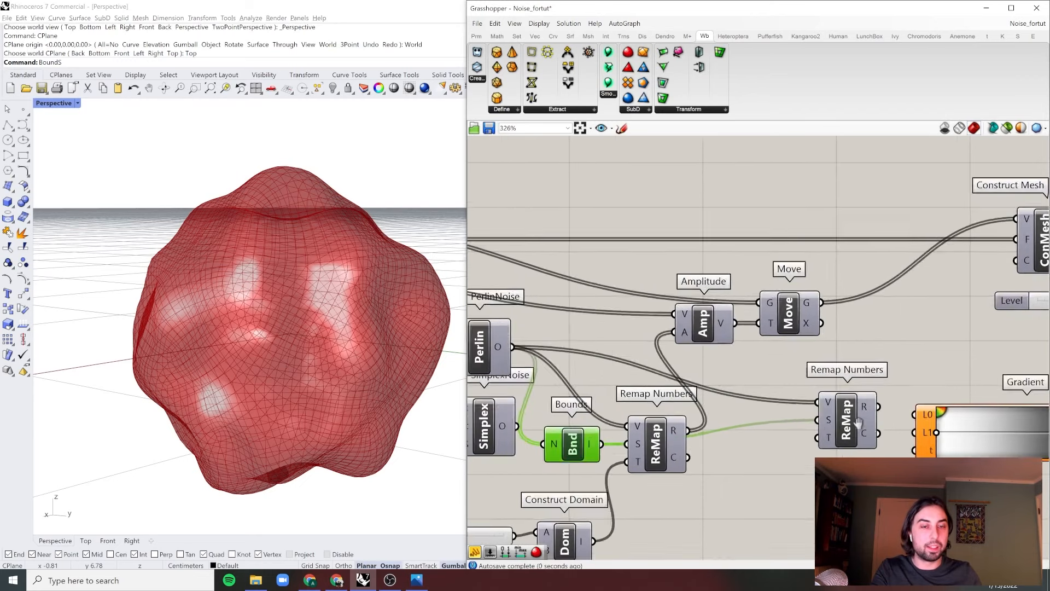
Connect the new Remap Numbers' R output to the Gradient's t input, and the Gradient's output to Construct Mesh's C input
right_click_drag(882, 420, 737, 416)
scroll(733, 413, "up", 1)
mouse_move(722, 405)
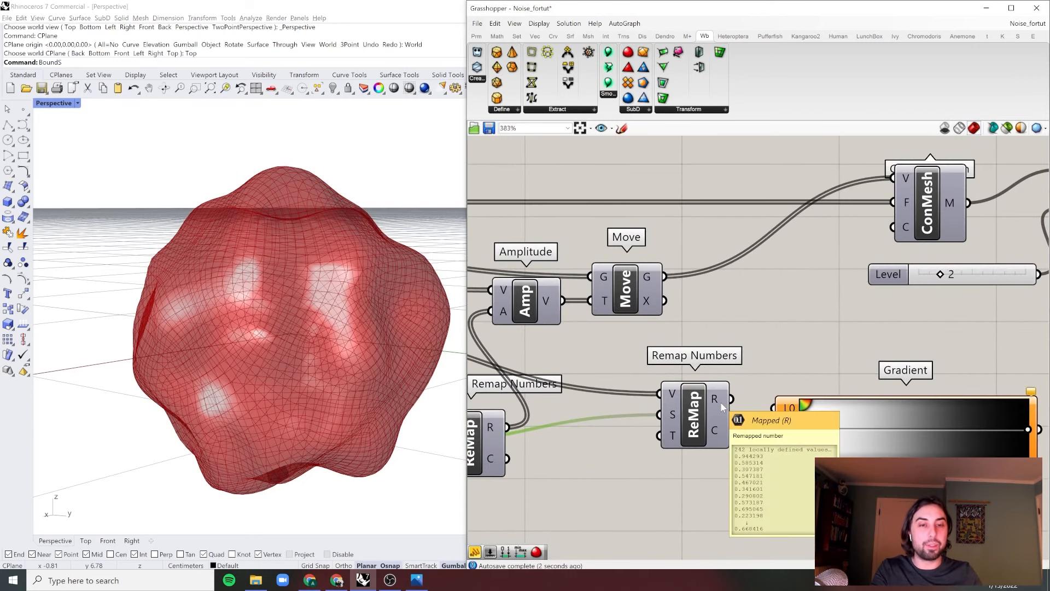
mouse_move(673, 442)
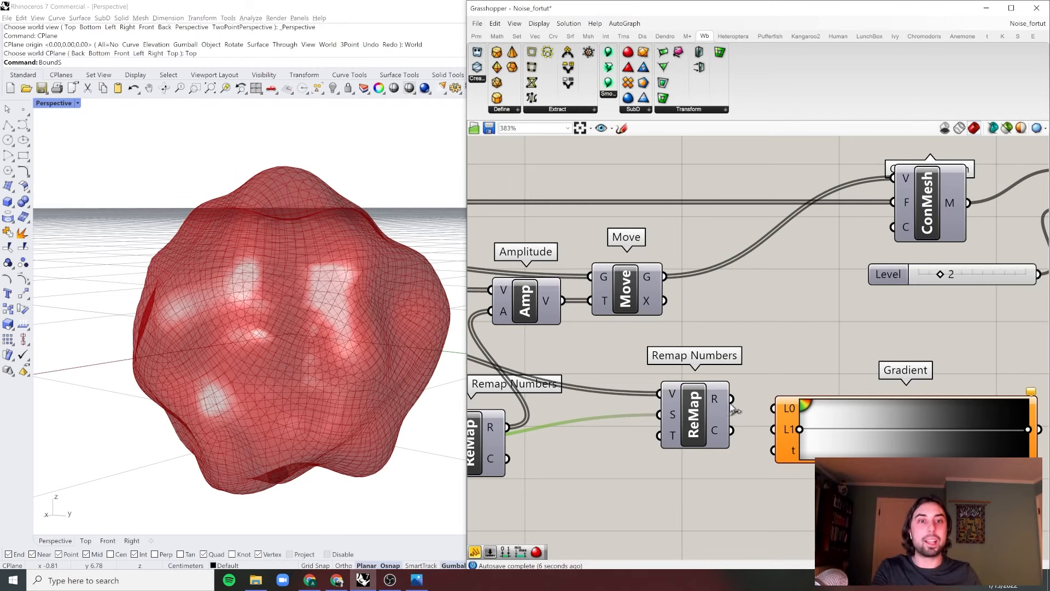
left_click_drag(733, 408, 787, 456)
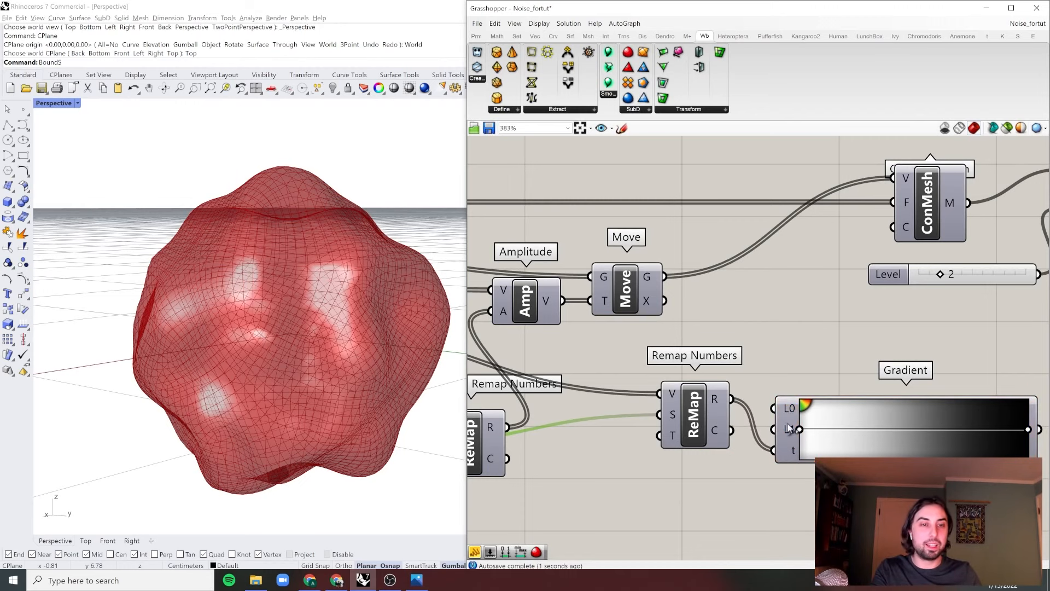
right_click_drag(771, 411, 705, 423)
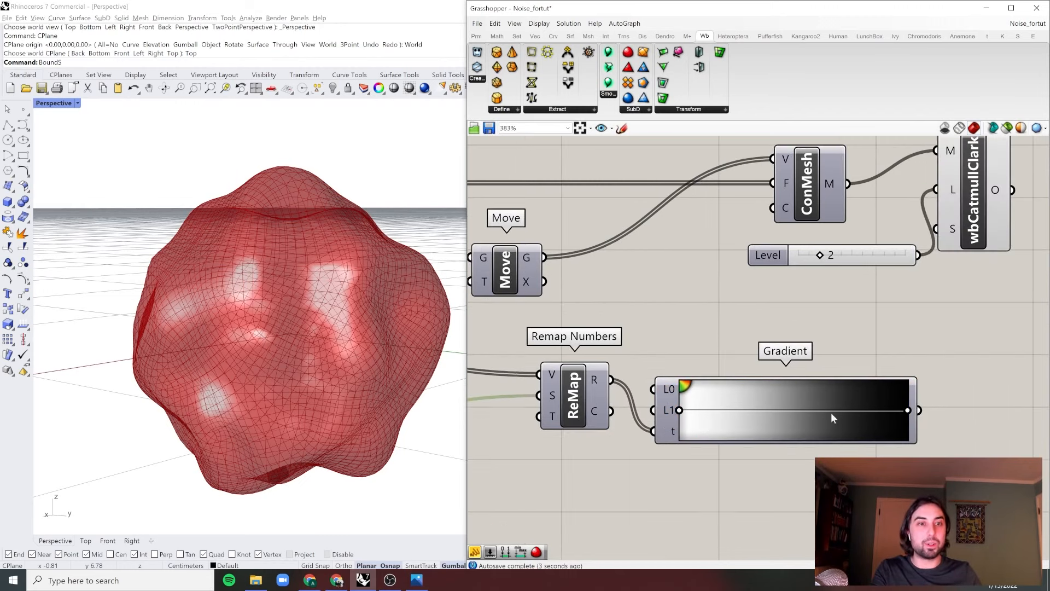
scroll(853, 410, "down", 2)
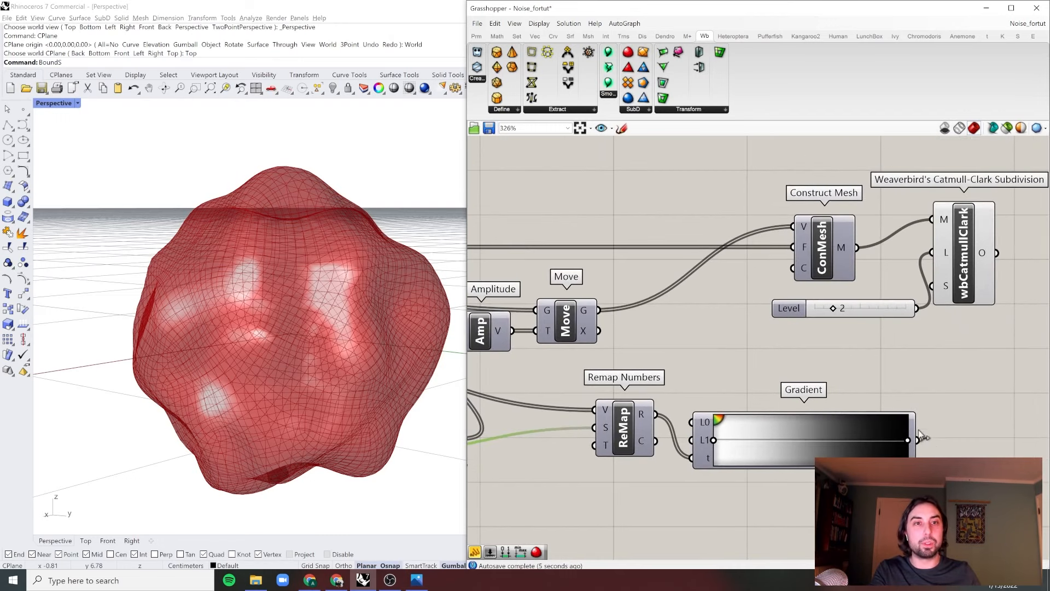
left_click_drag(918, 439, 794, 268)
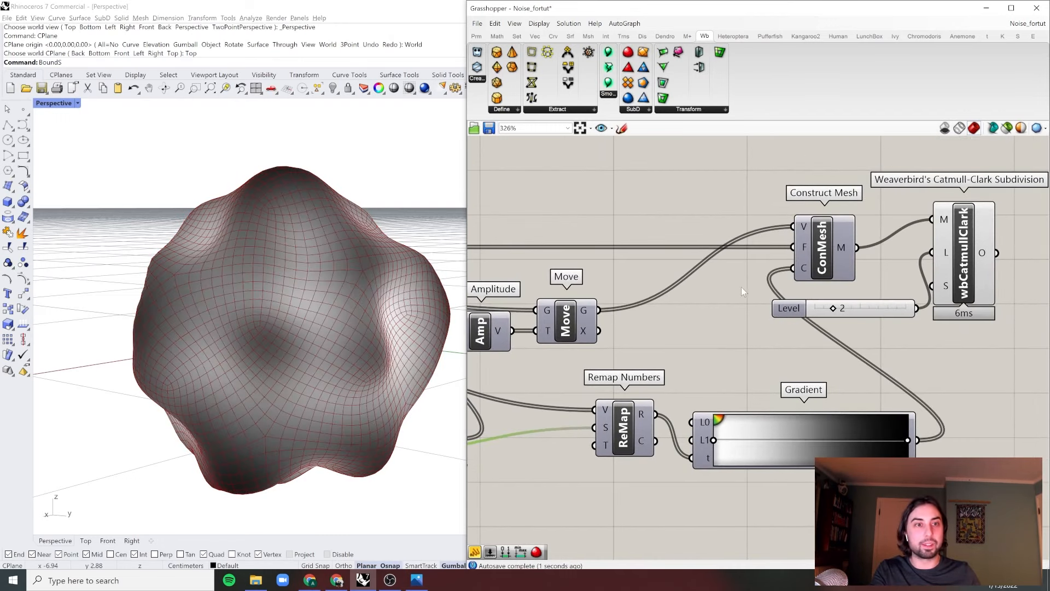
Move the Gradient's white stop in to about one third and its black stop to about two thirds for stronger contrast
scroll(743, 292, "down", 1)
left_click(930, 257)
left_click(979, 254)
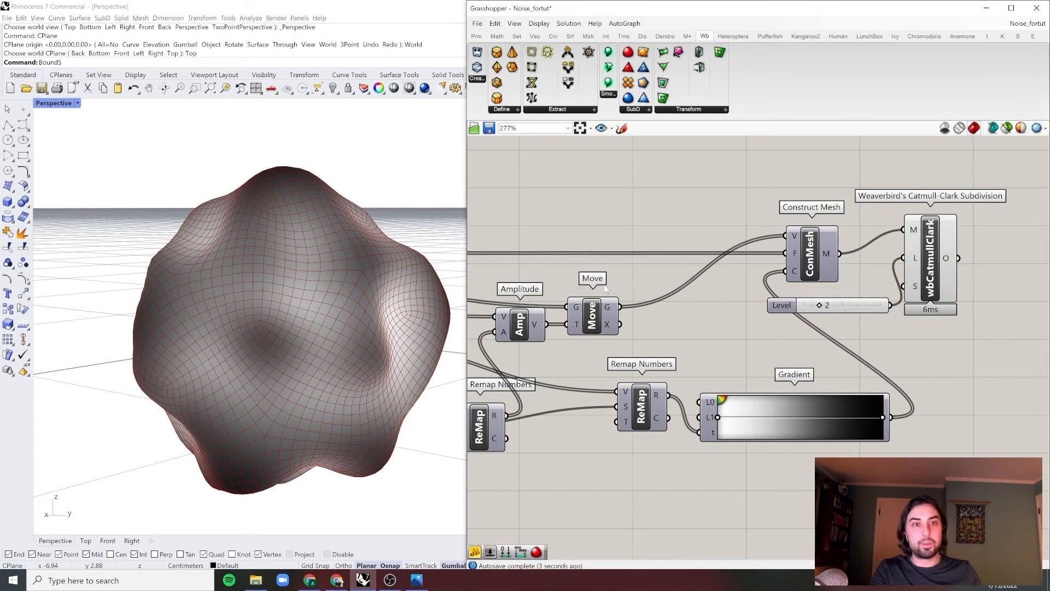
right_click_drag(252, 295, 458, 297)
scroll(271, 294, "up", 3)
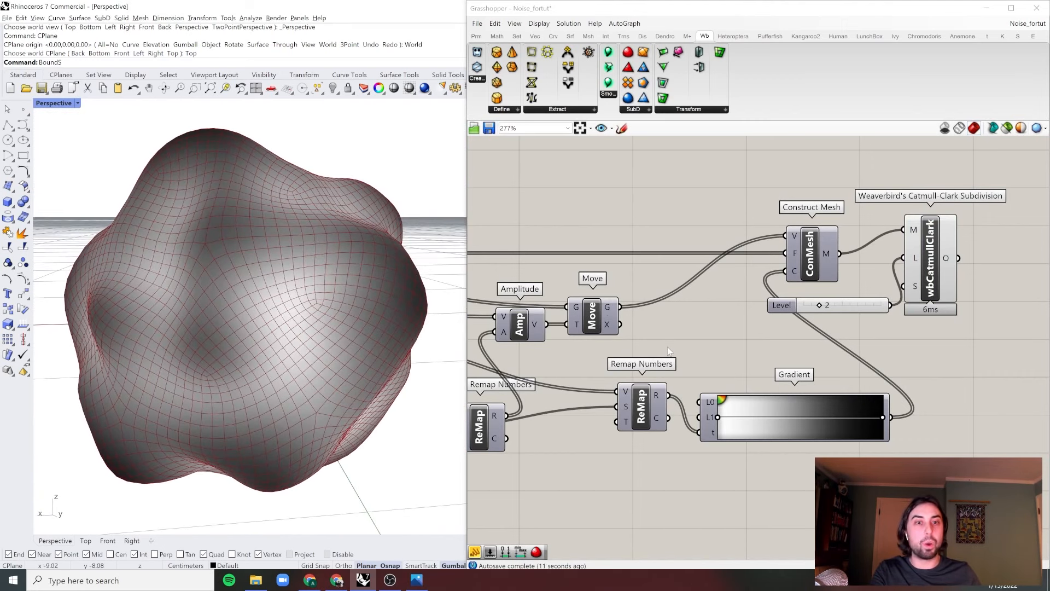
scroll(756, 418, "up", 2)
scroll(756, 418, "down", 1)
left_click_drag(673, 415, 741, 416)
left_click_drag(898, 416, 818, 416)
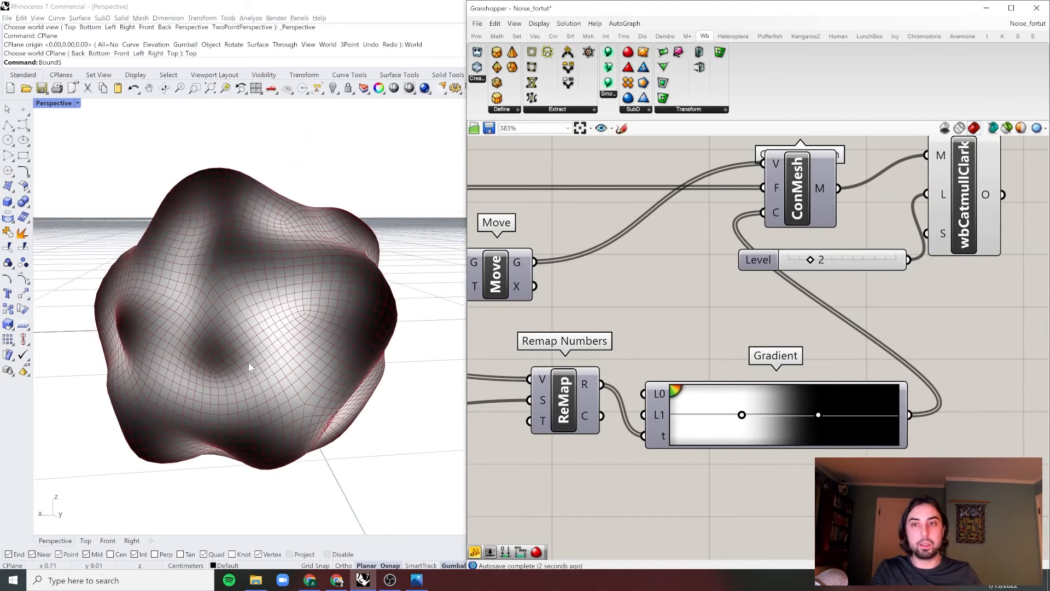
Sweep the Time slider up to 1.00 and down to 0.00, and set the Scale slider to 0.34
right_click_drag(251, 366, 276, 370)
scroll(370, 363, "up", 5)
scroll(370, 363, "down", 5)
right_click_drag(790, 350, 800, 348)
scroll(800, 348, "down", 5)
scroll(719, 343, "up", 8)
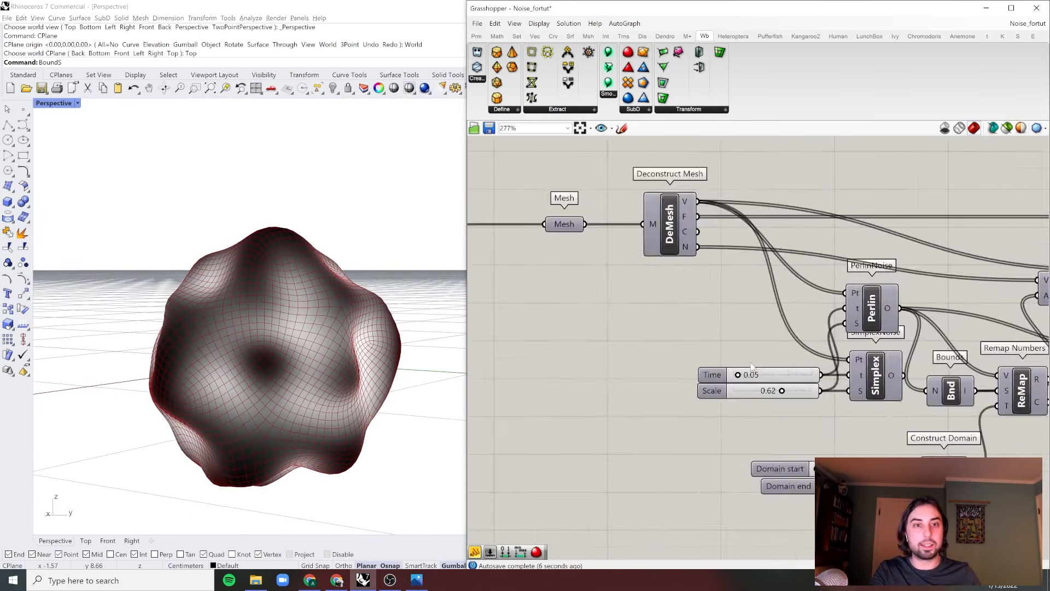
left_click_drag(636, 384, 786, 396)
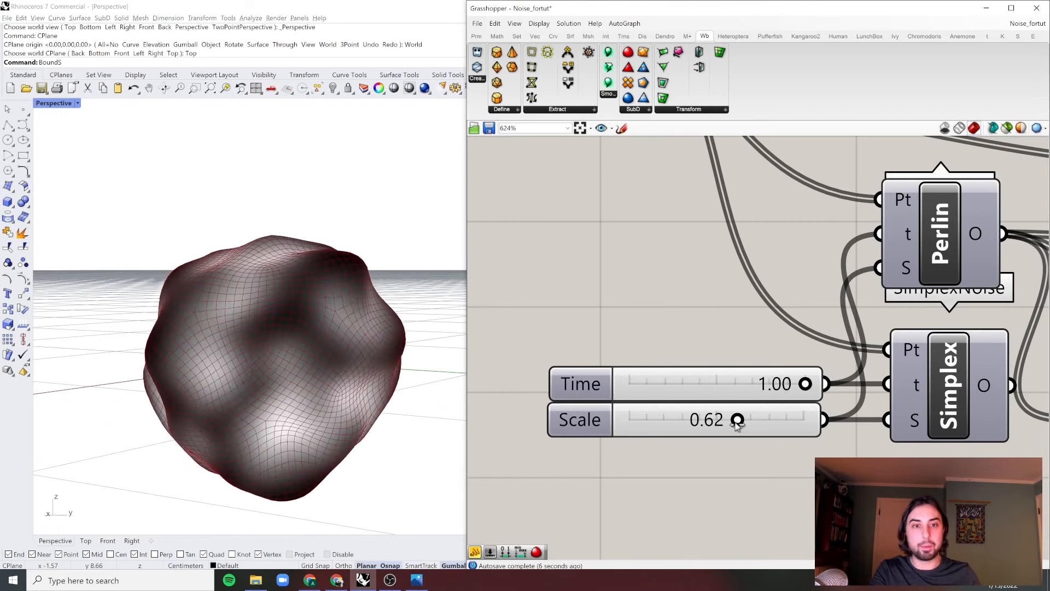
left_click_drag(736, 422, 690, 423)
left_click_drag(805, 384, 628, 392)
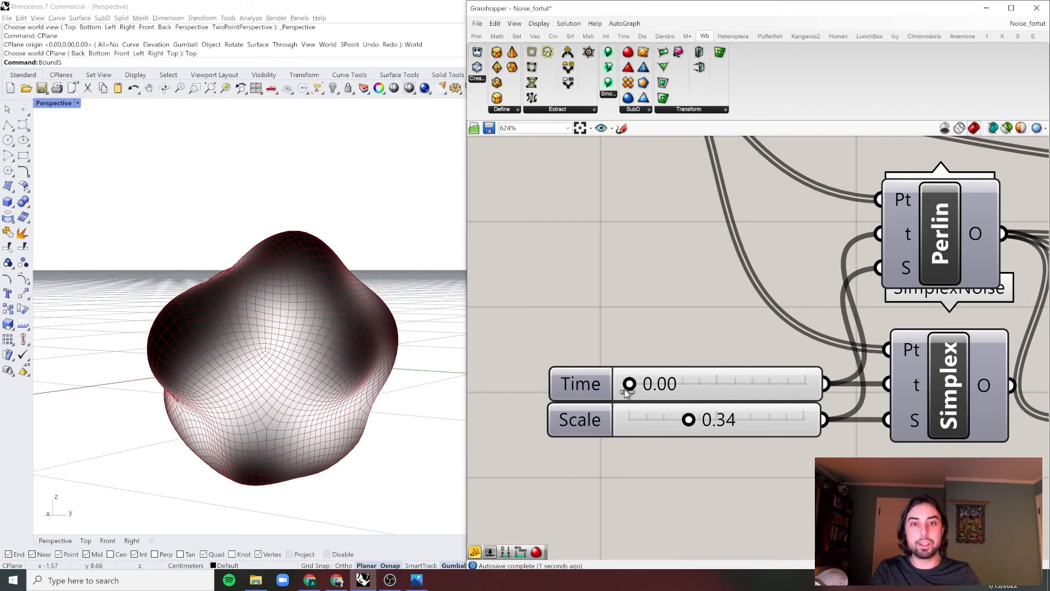
Set the Level slider feeding Weaverbird's Catmull-Clark Subdivision to 1
right_click_drag(350, 333, 324, 330)
scroll(819, 320, "down", 8)
right_click_drag(831, 355, 501, 394)
scroll(501, 395, "up", 4)
scroll(501, 397, "up", 2)
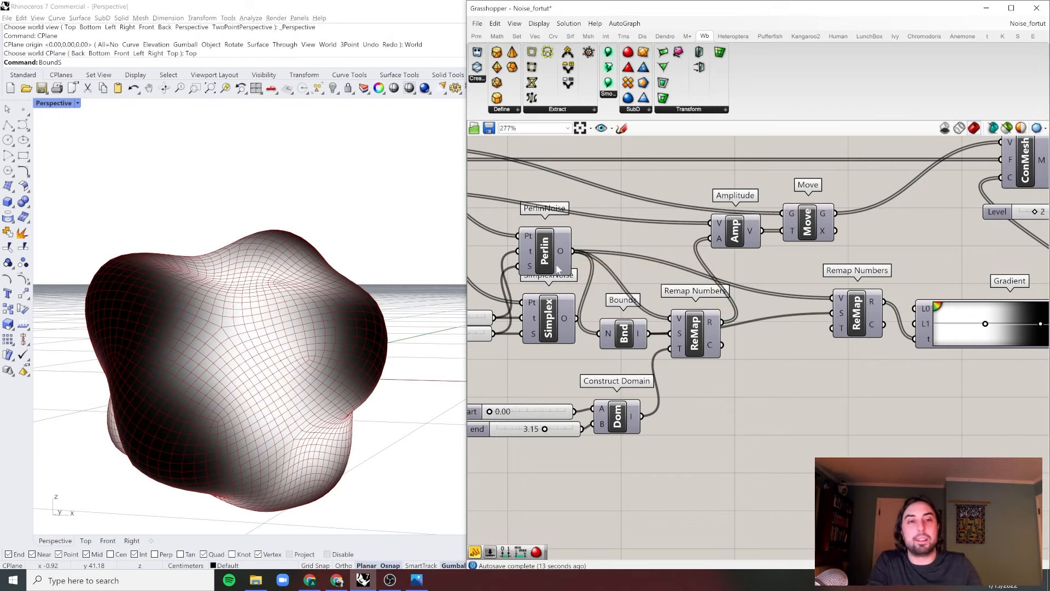
scroll(643, 240, "down", 4)
right_click_drag(643, 239, 651, 287)
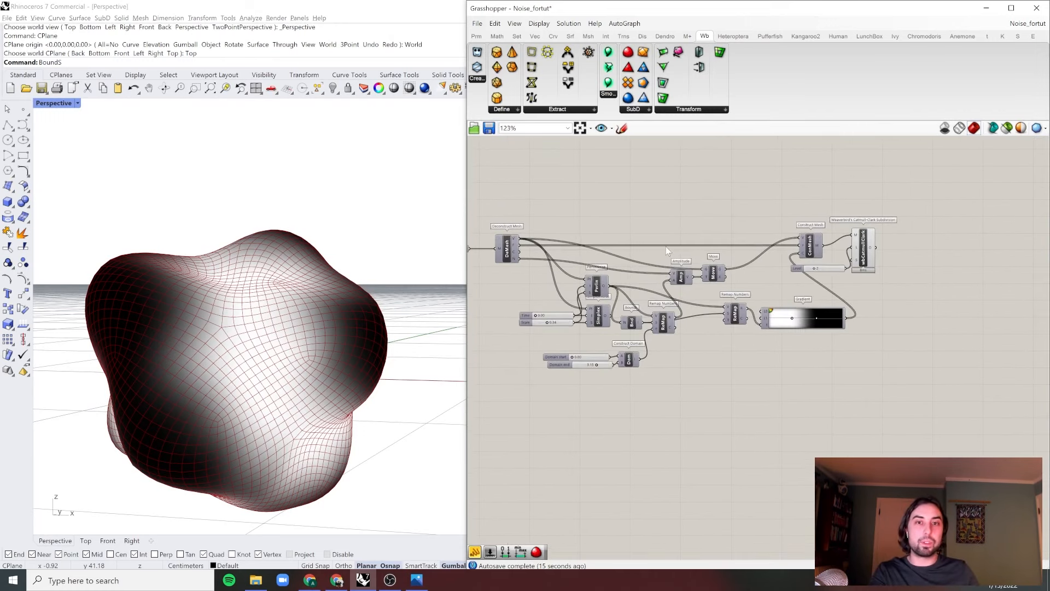
scroll(666, 250, "up", 1)
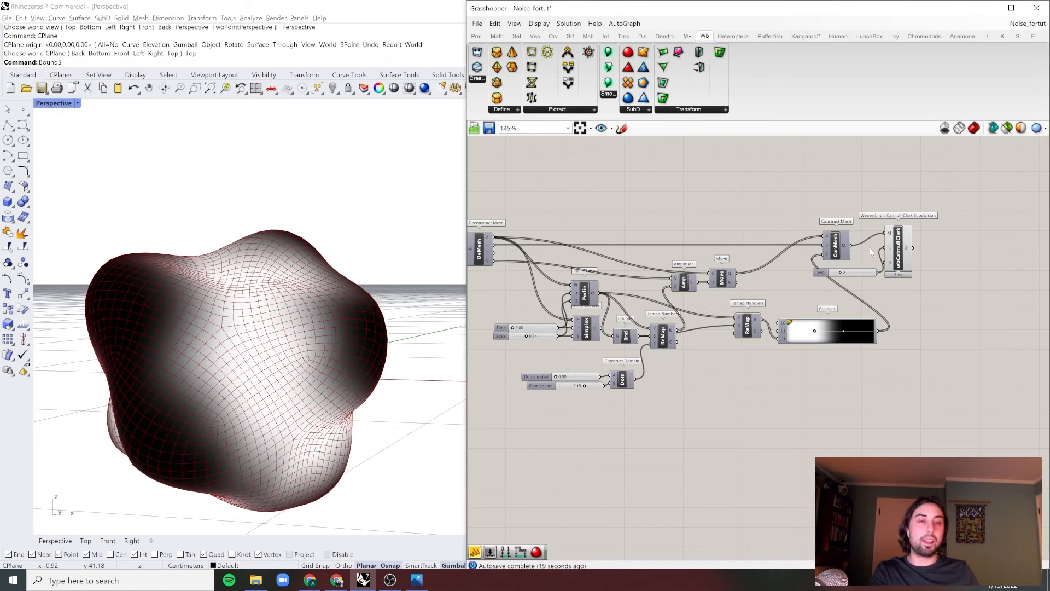
scroll(874, 260, "up", 4)
scroll(832, 266, "up", 5)
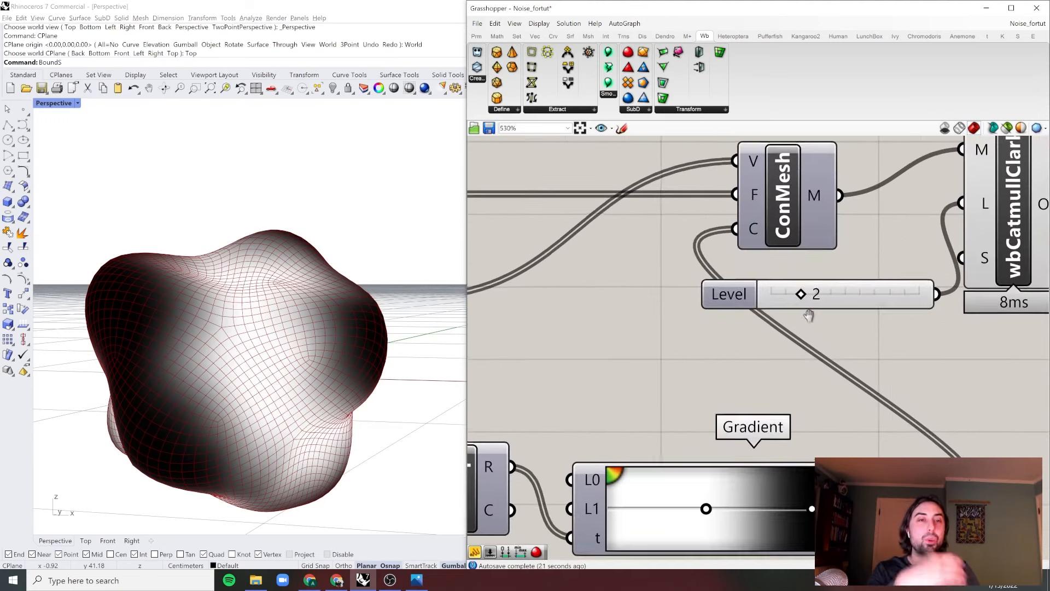
left_click_drag(768, 346, 756, 345)
scroll(756, 345, "down", 6)
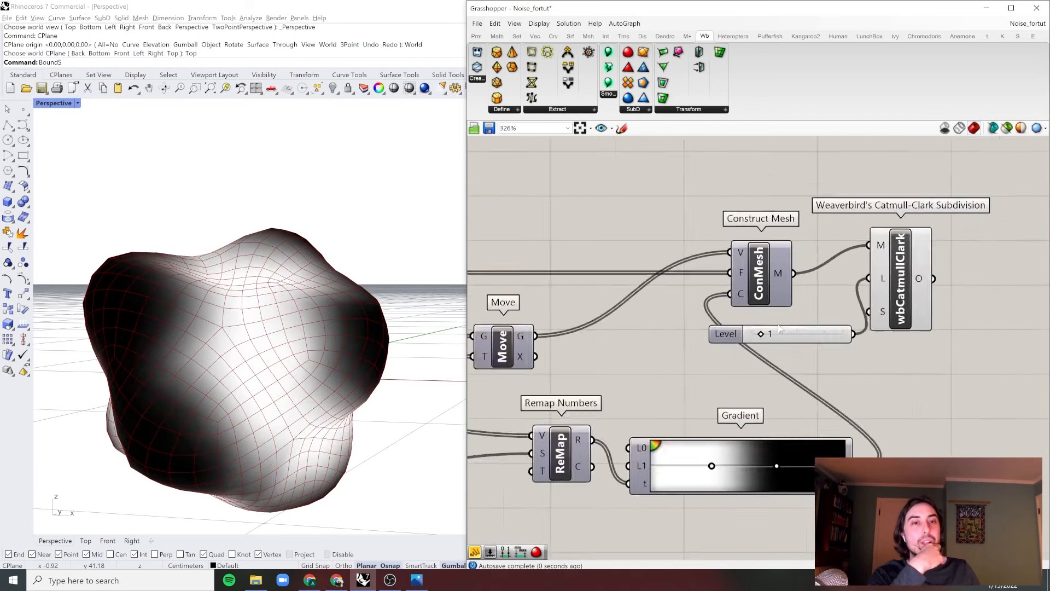
Move the Level slider slightly closer to the Catmull-Clark Subdivision component to tidy the layout
left_click(890, 320)
left_click_drag(887, 320, 876, 320)
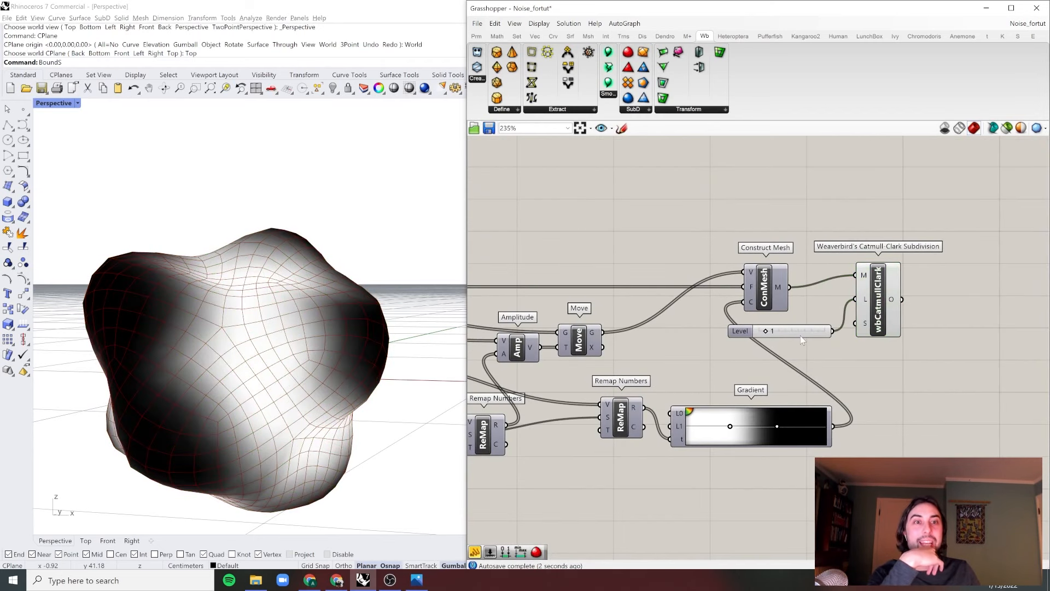
left_click_drag(800, 336, 806, 329)
right_click(820, 299)
left_click(914, 219)
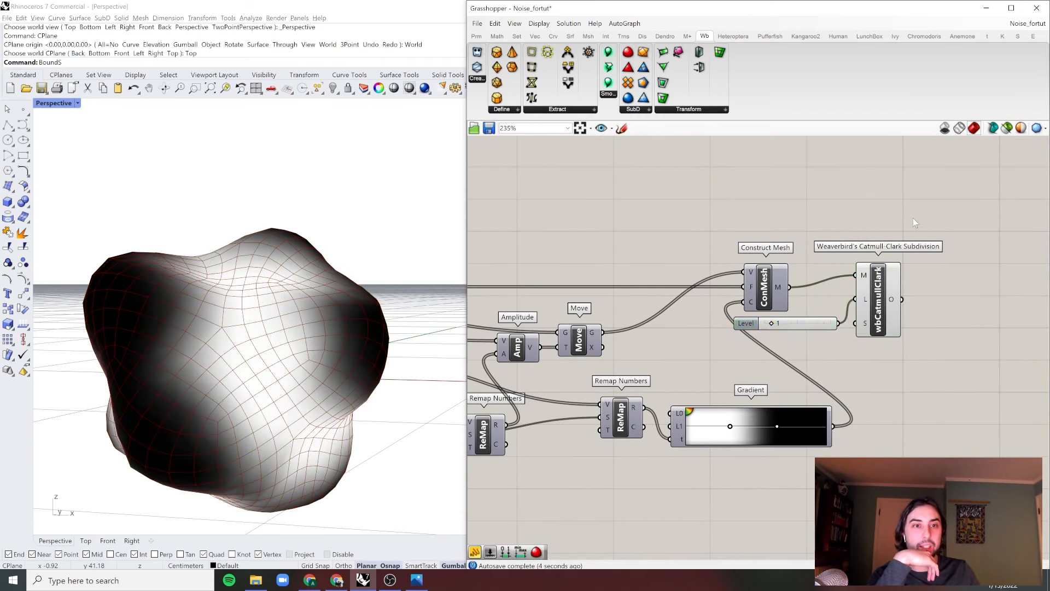
left_click(869, 327)
left_click(952, 293)
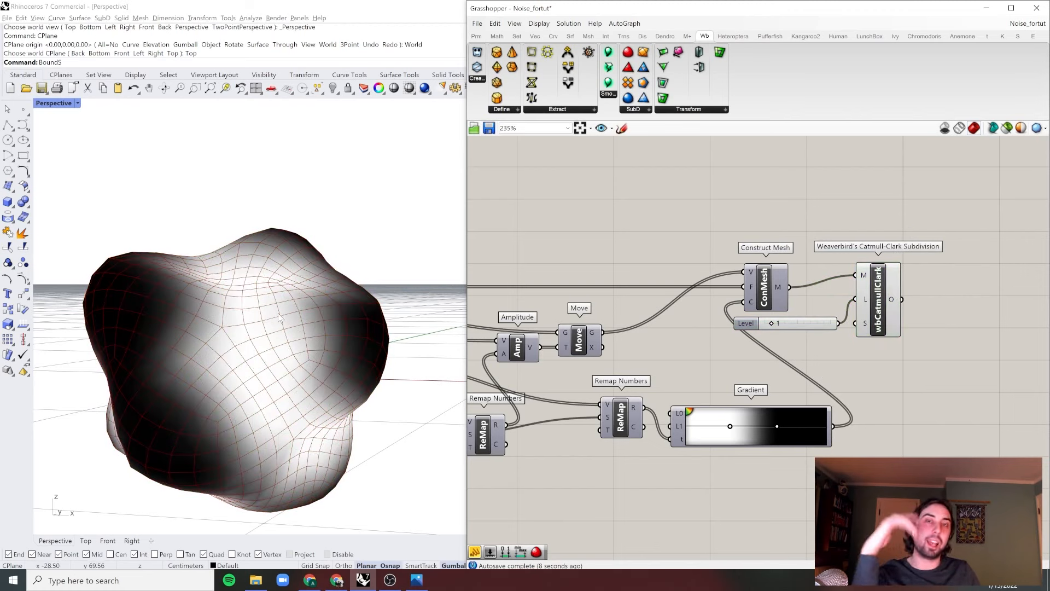
Add a Deconstruct Mesh component after the Catmull-Clark Subdivision and connect the subdivision's O output to its M input
right_click_drag(1016, 305, 816, 304)
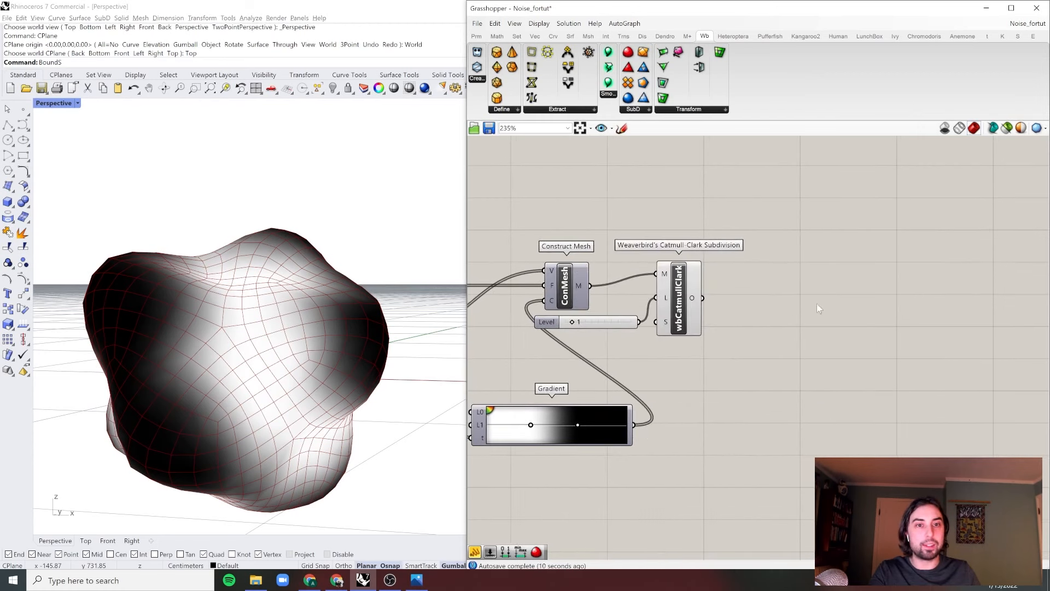
double_click(816, 304)
type("decon")
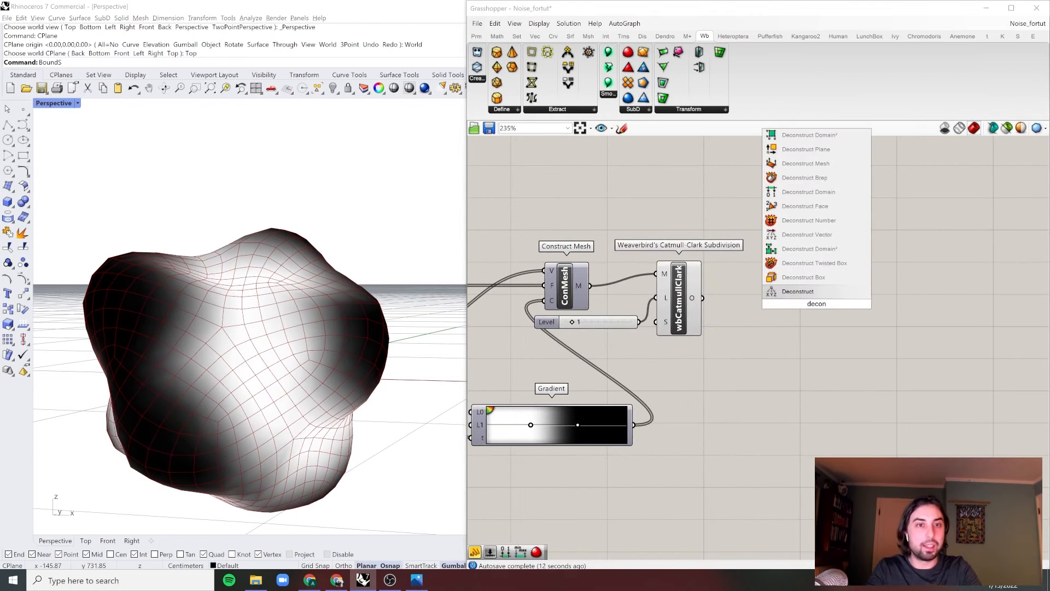
key("Up")
key("Up")
key("Up")
key("Up")
key("Up")
key("Up")
key("Up")
key("Up")
key("Up")
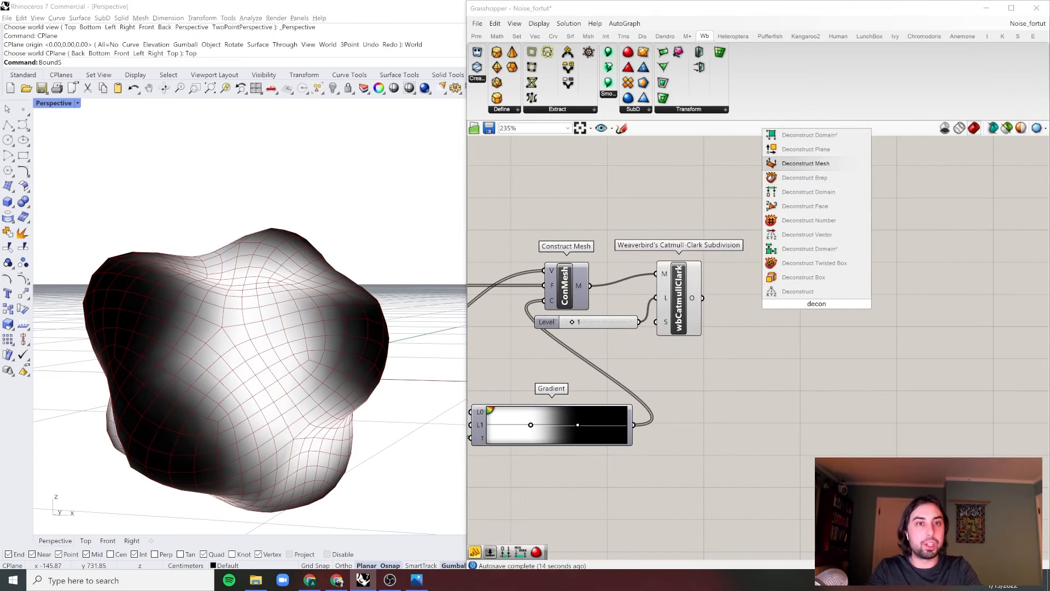
key("Return")
scroll(815, 304, "up", 2)
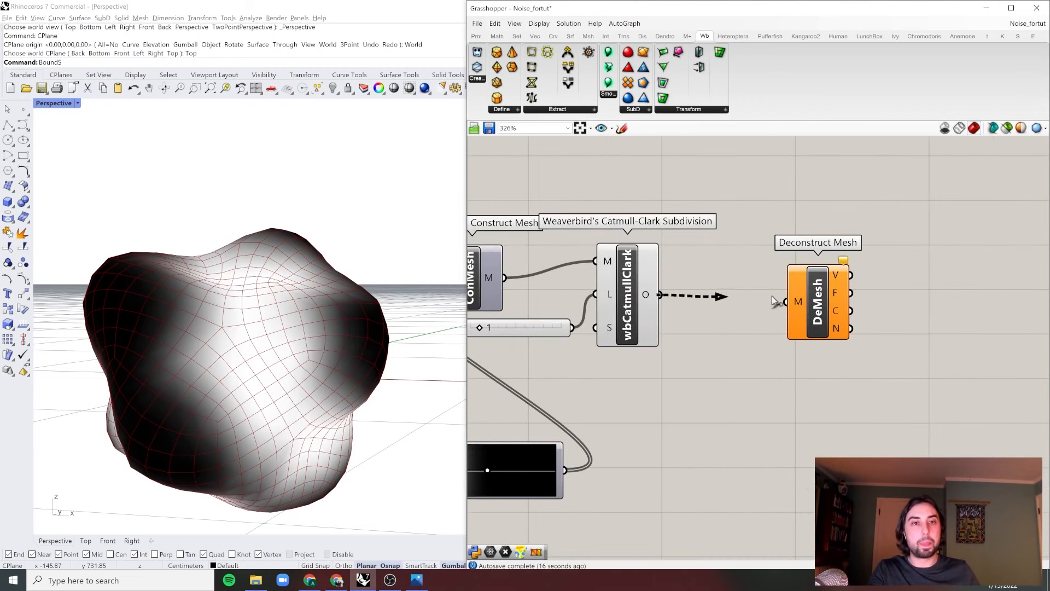
left_click_drag(774, 301, 743, 305)
Add a second Construct Mesh component beyond the new Deconstruct Mesh, leaving space between them
double_click(978, 281)
type("c")
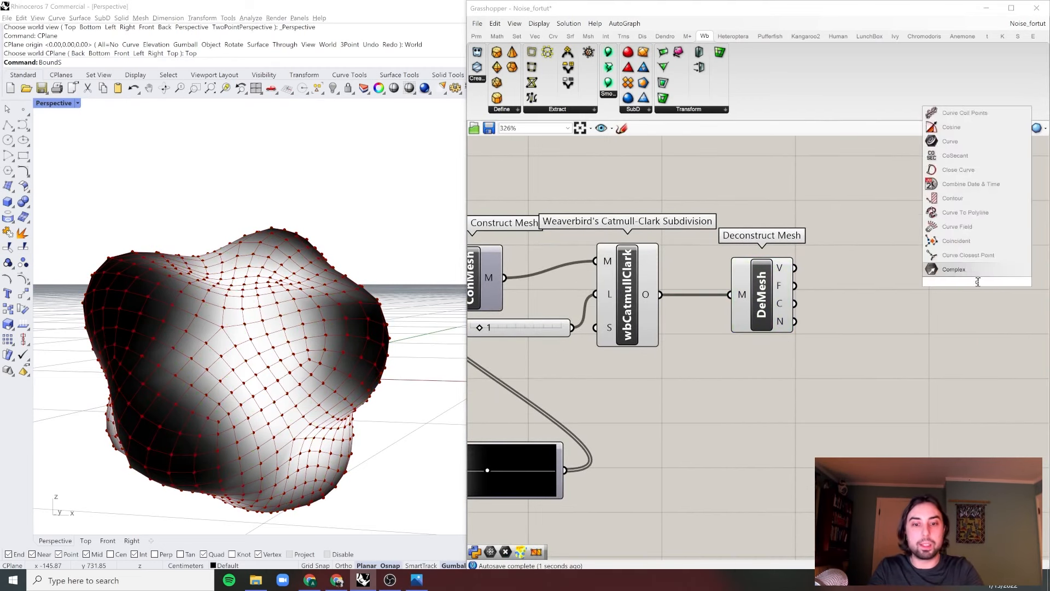
type("onstr")
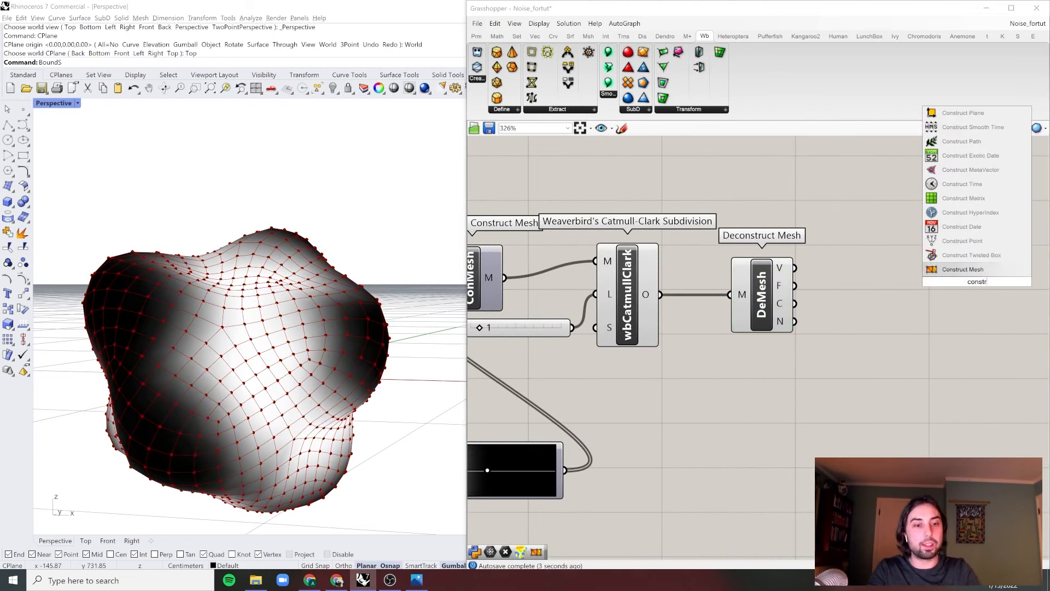
key("Return")
scroll(924, 306, "down", 2)
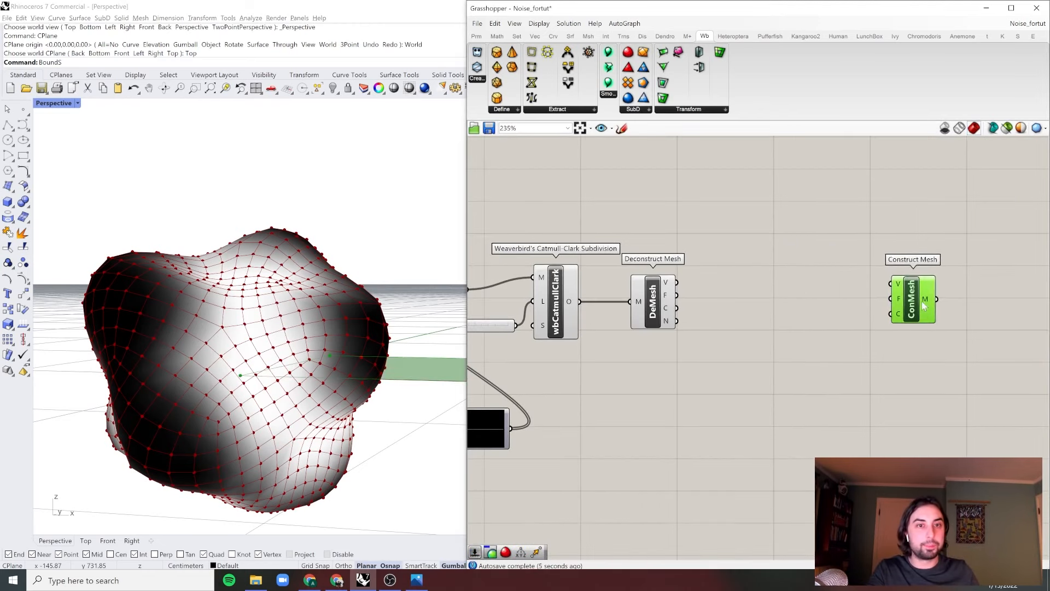
left_click_drag(924, 306, 930, 307)
Duplicate PerlinNoise, Bounds, the first Remap Numbers, Construct Domain, Amplitude, Move and their four sliders into the area beyond the new Deconstruct Mesh
right_click_drag(772, 348, 1047, 333)
right_click_drag(687, 352, 915, 320)
scroll(651, 388, "up", 2)
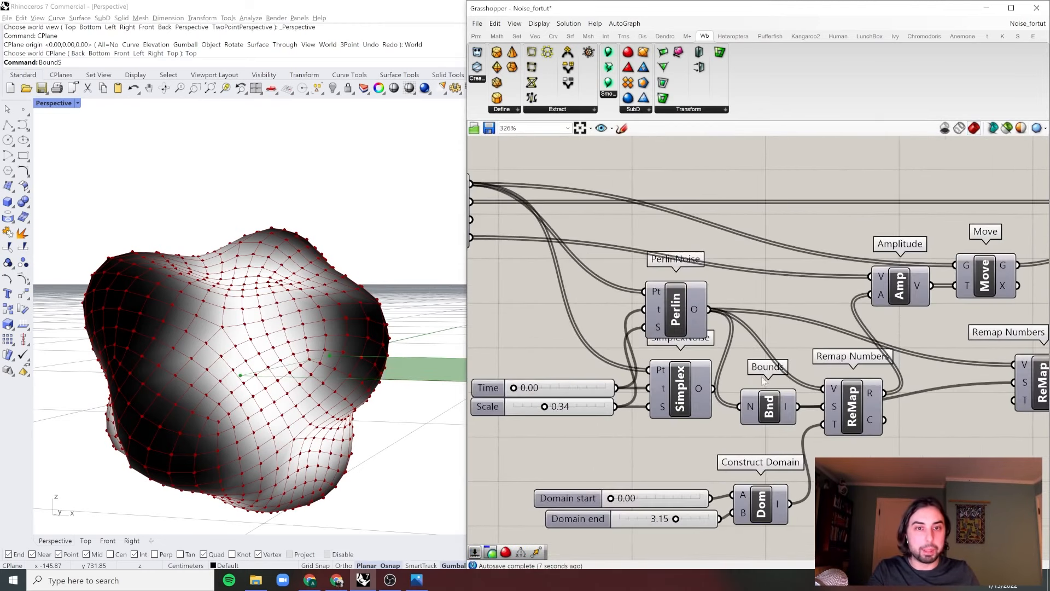
right_click_drag(763, 380, 702, 372)
scroll(684, 339, "down", 2)
left_click(635, 309)
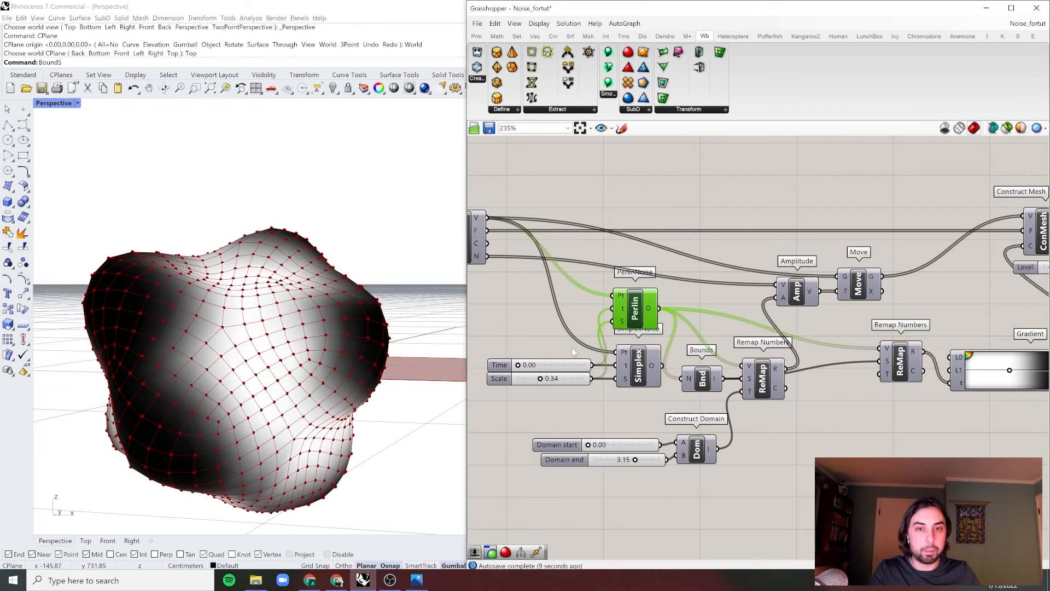
left_click_drag(574, 352, 547, 399, "shift")
right_click_drag(703, 383, 560, 404)
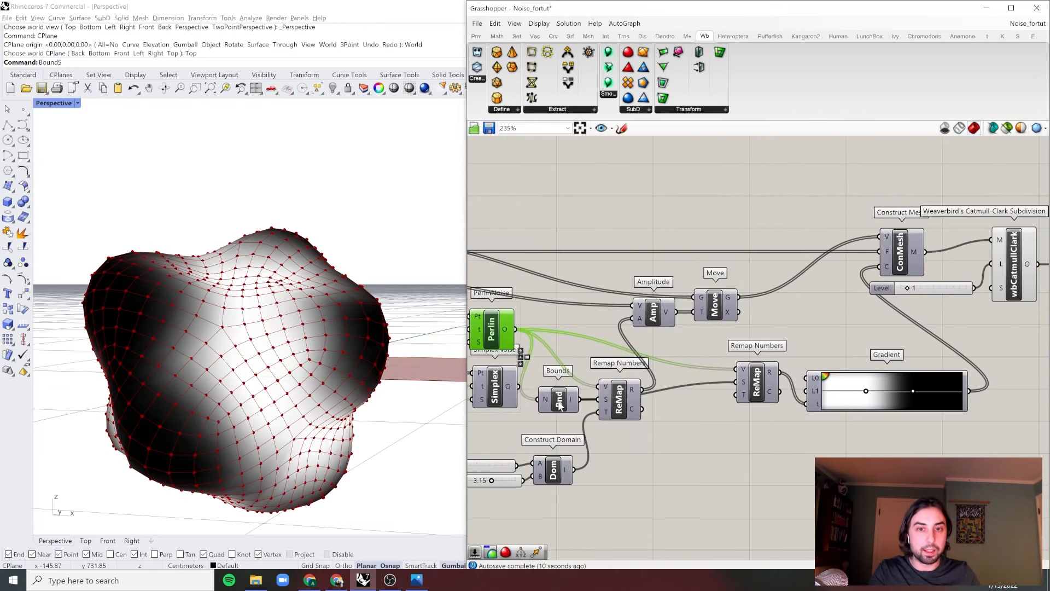
left_click(620, 400, "shift")
left_click(553, 469, "shift")
right_click_drag(691, 330, 636, 365)
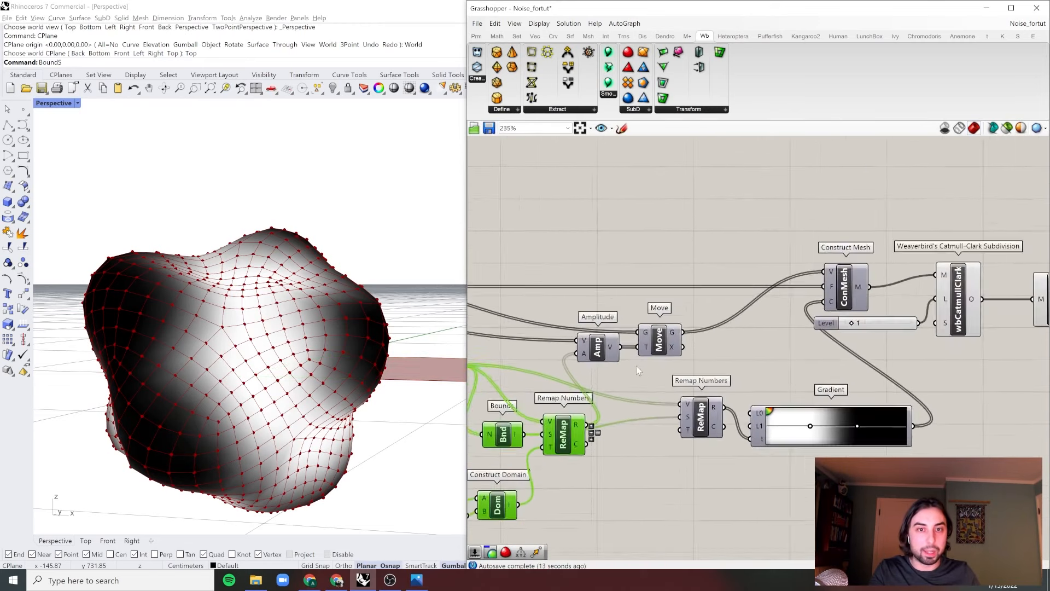
left_click_drag(662, 368, 578, 336, "shift")
scroll(579, 336, "down", 3)
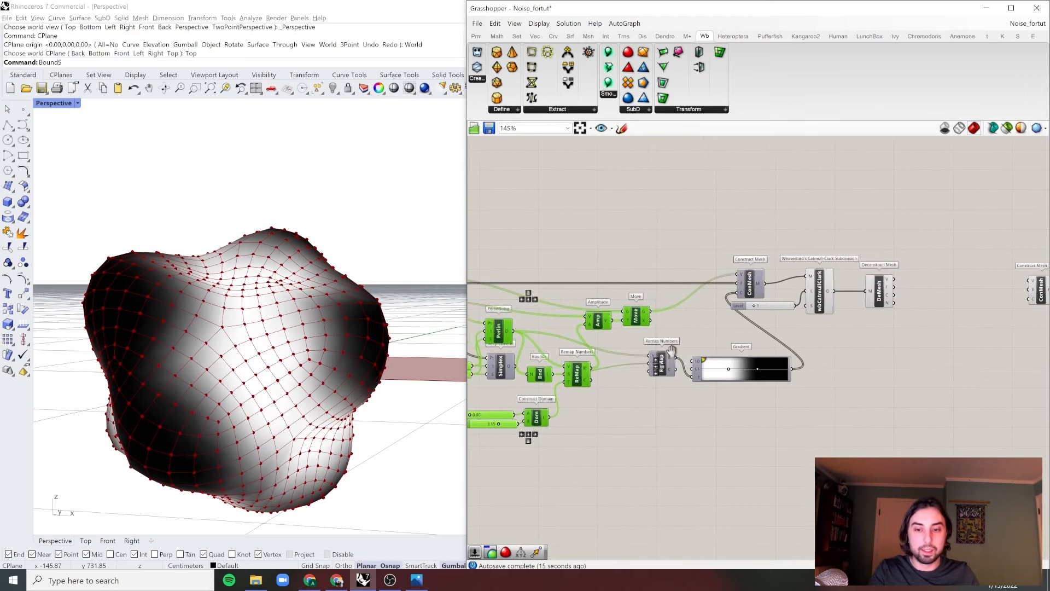
scroll(671, 351, "down", 1)
left_click_drag(596, 374, 962, 380, "alt")
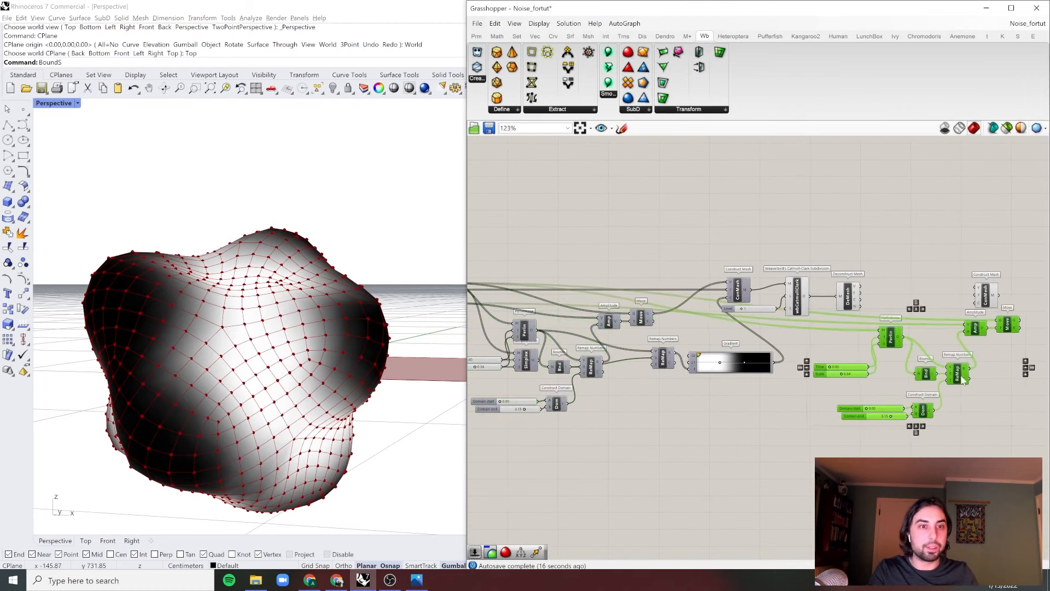
scroll(963, 380, "up", 2)
right_click_drag(963, 380, 841, 344)
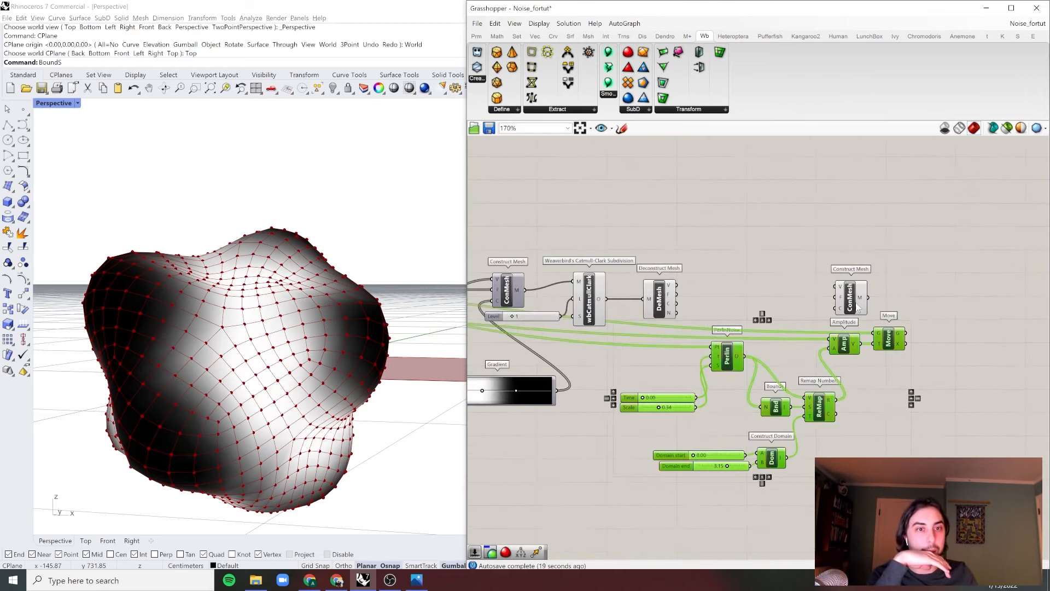
Move the new Construct Mesh out past the copied Move component
left_click_drag(858, 308, 969, 302)
left_click_drag(924, 253, 644, 490)
left_click_drag(1001, 224, 659, 496)
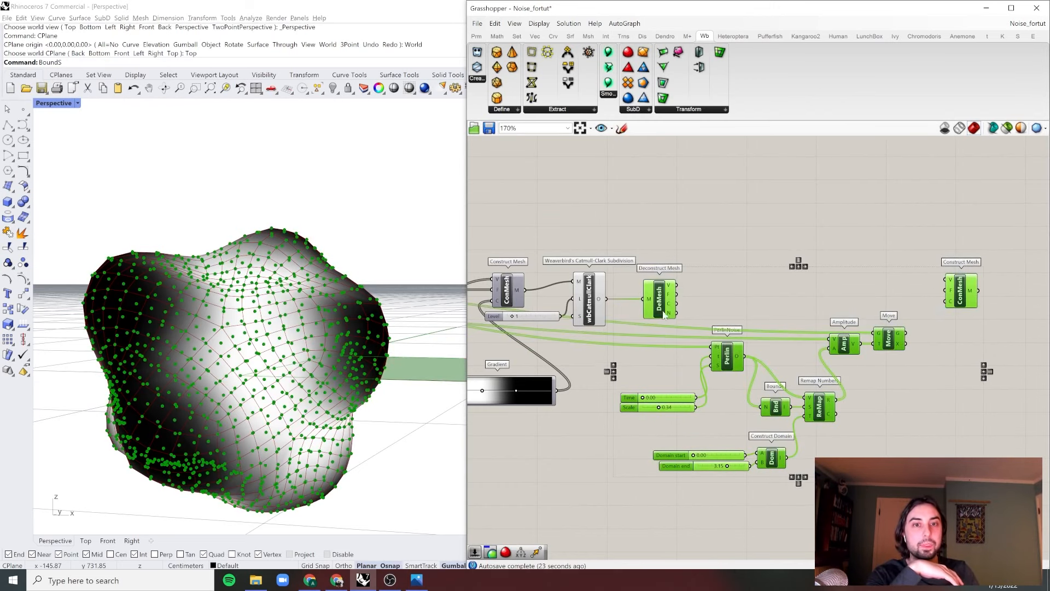
left_click(679, 361)
scroll(693, 373, "up", 2)
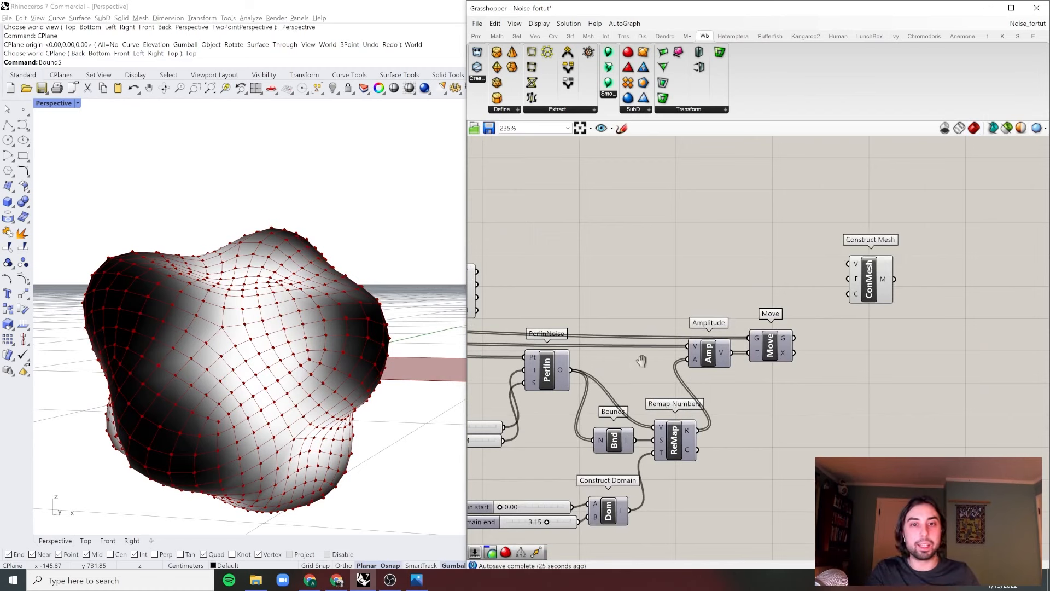
Connect the new Deconstruct Mesh's V output to the copied PerlinNoise's Pt input and space the two components apart
right_click_drag(539, 334, 644, 330)
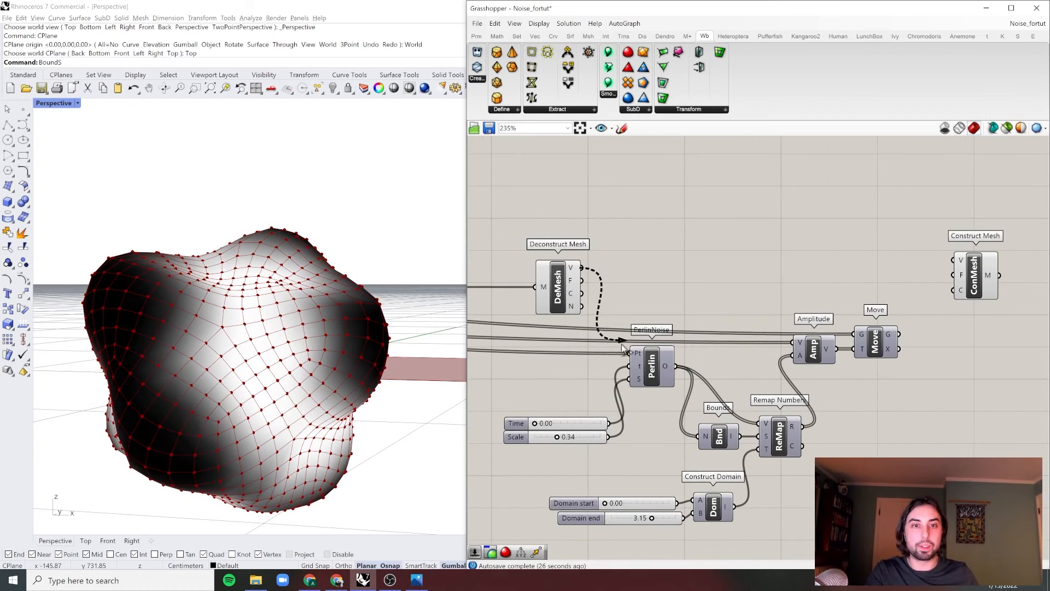
left_click_drag(648, 366, 653, 366)
left_click_drag(558, 304, 542, 302)
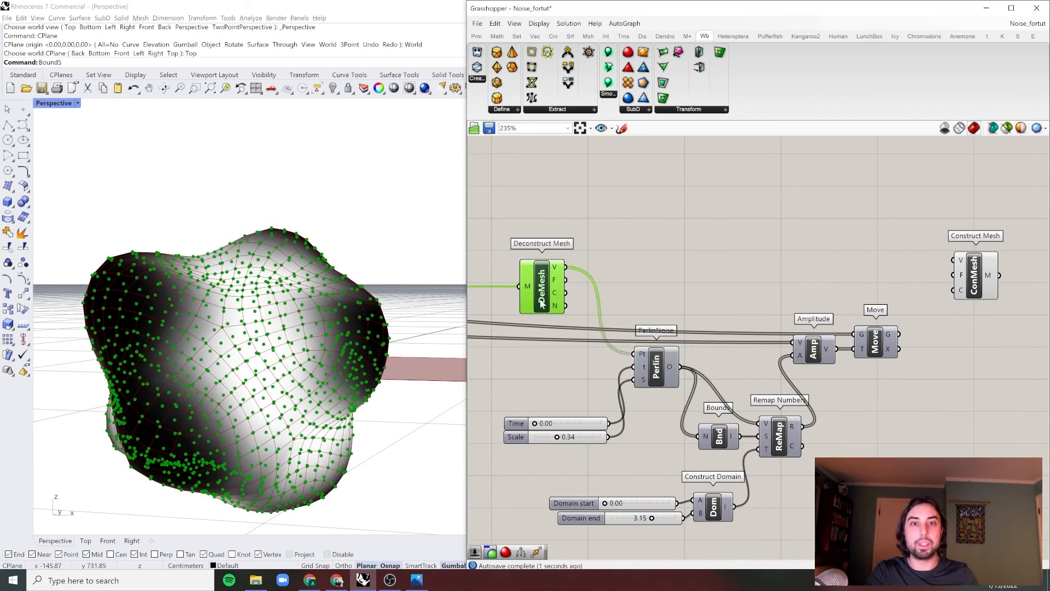
left_click(672, 237)
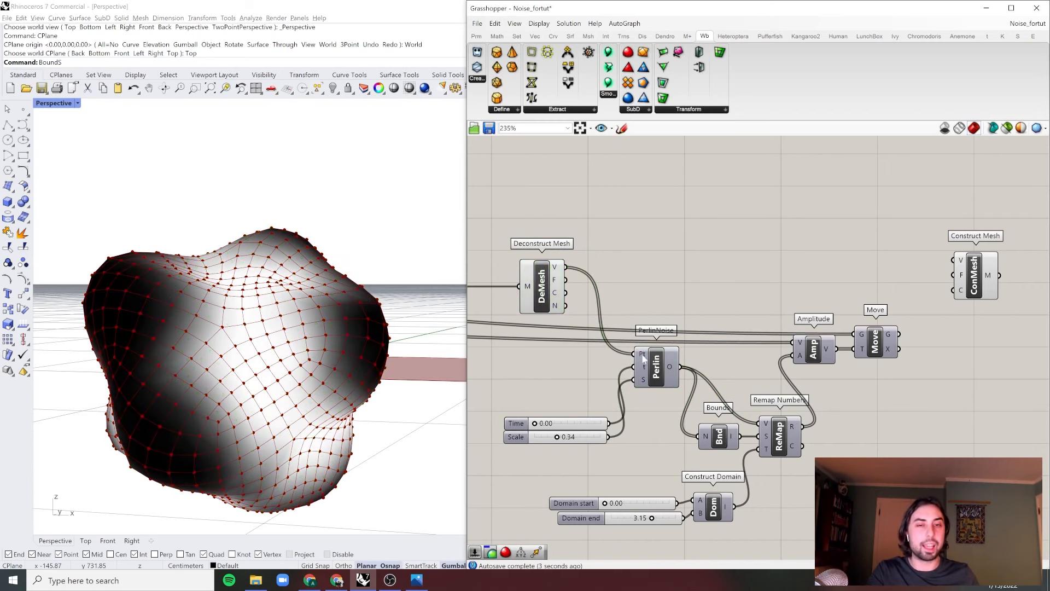
scroll(599, 437, "up", 4)
scroll(602, 427, "down", 3)
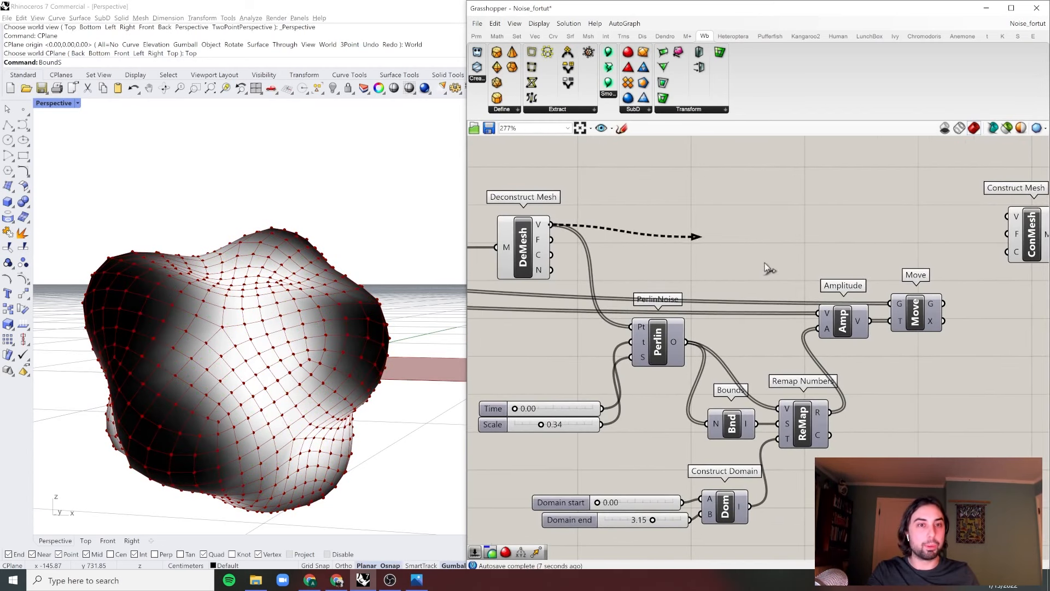
Connect the new Deconstruct Mesh's V output to the copied Move's G input and its N output to the copied Amplitude's V input
left_click_drag(769, 268, 929, 314)
left_click(930, 325)
left_click(899, 270)
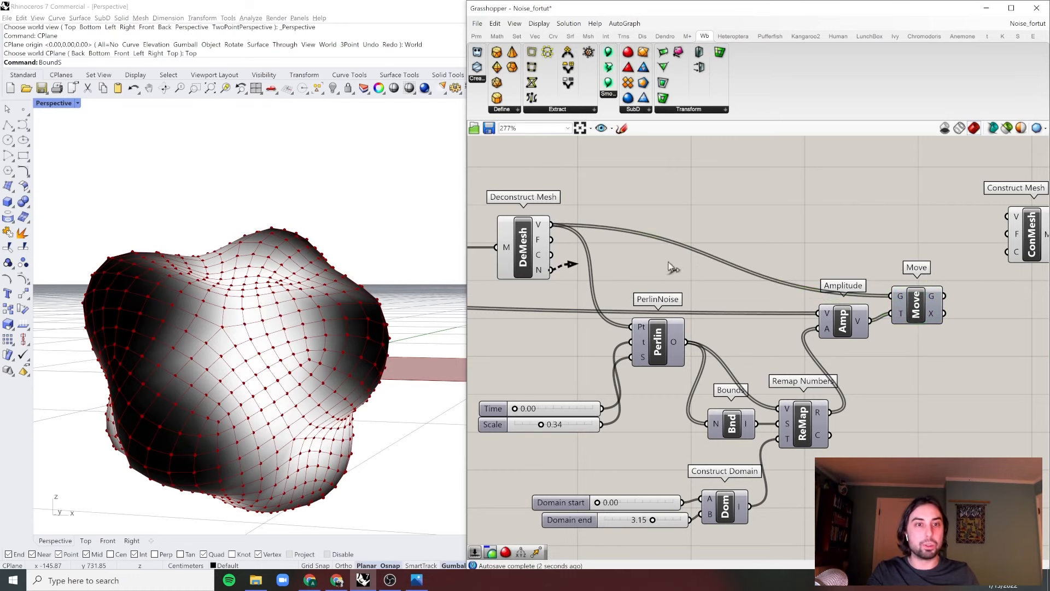
left_click_drag(669, 263, 832, 330)
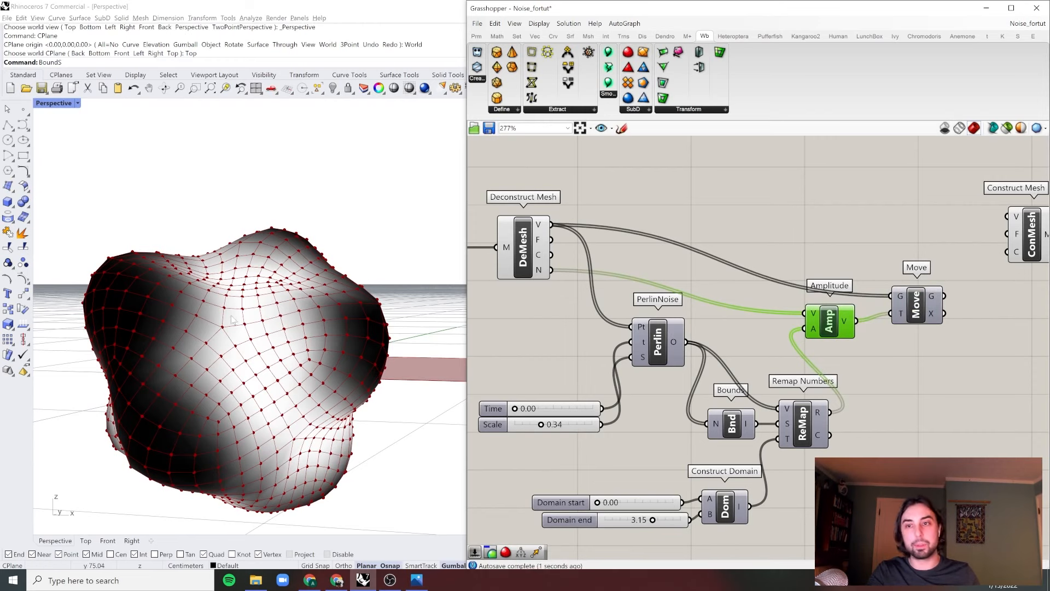
Connect the copied Move's G output to the new Construct Mesh's V input and the new Deconstruct Mesh's F output to its F input
scroll(730, 283, "down", 2)
left_click(827, 294)
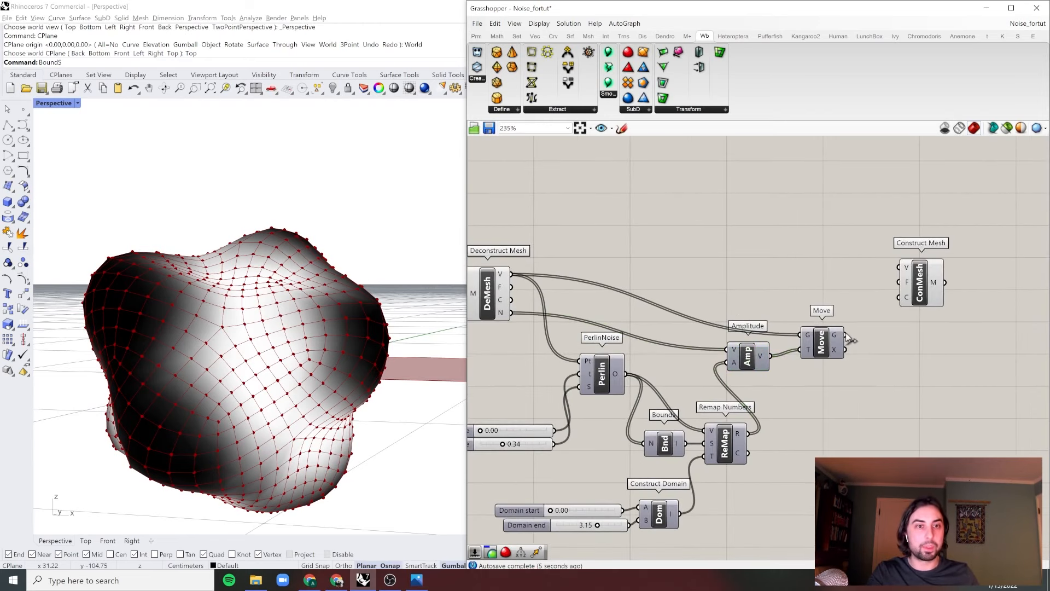
left_click_drag(895, 264, 897, 267)
left_click_drag(920, 294, 932, 297)
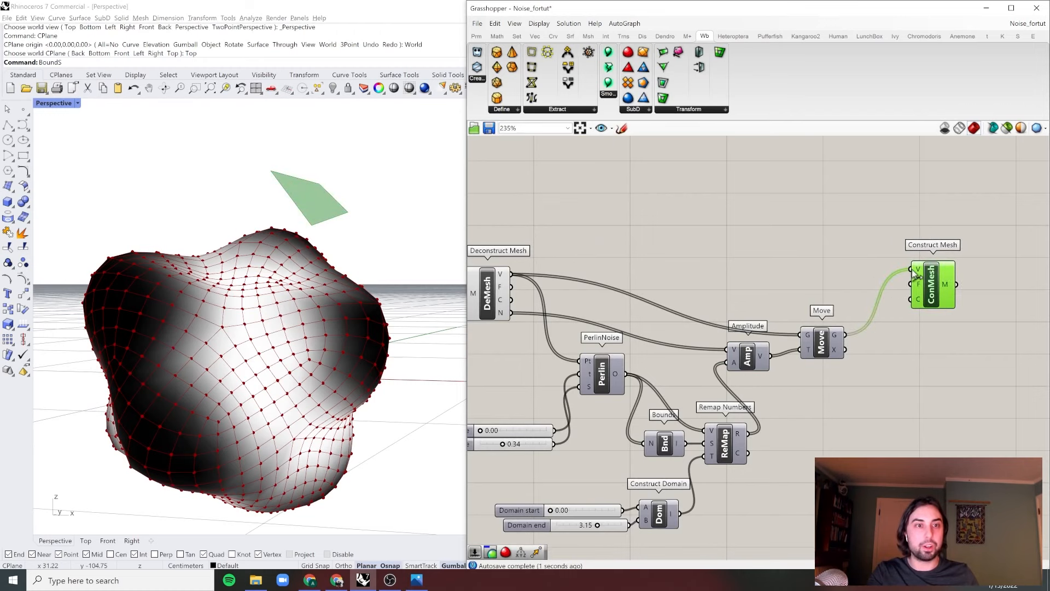
left_click_drag(661, 294, 909, 285)
Turn off the preview of the first Construct Mesh, the Catmull-Clark Subdivision and the new Deconstruct Mesh, and inspect the second displaced mesh
mouse_move(371, 311)
right_mouse_down()
mouse_move(376, 296)
mouse_move(336, 288)
mouse_move(355, 299)
right_mouse_up()
scroll(620, 278, "down", 3)
right_click_drag(621, 278, 789, 273)
left_click(742, 208)
left_click_drag(743, 207, 483, 353)
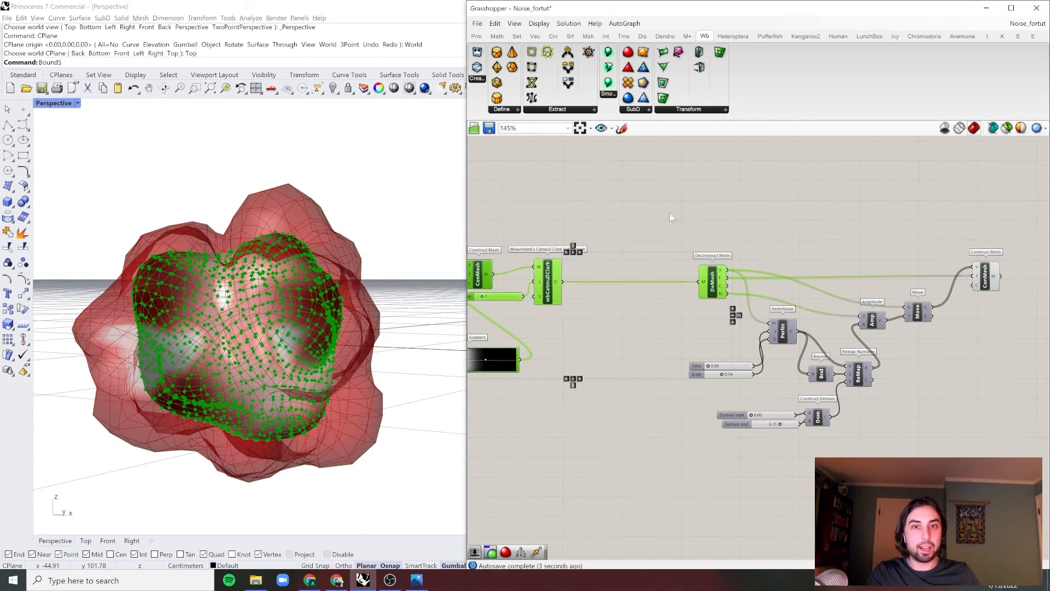
right_click(679, 211)
left_click(732, 225)
left_click(734, 226)
scroll(971, 255, "up", 3)
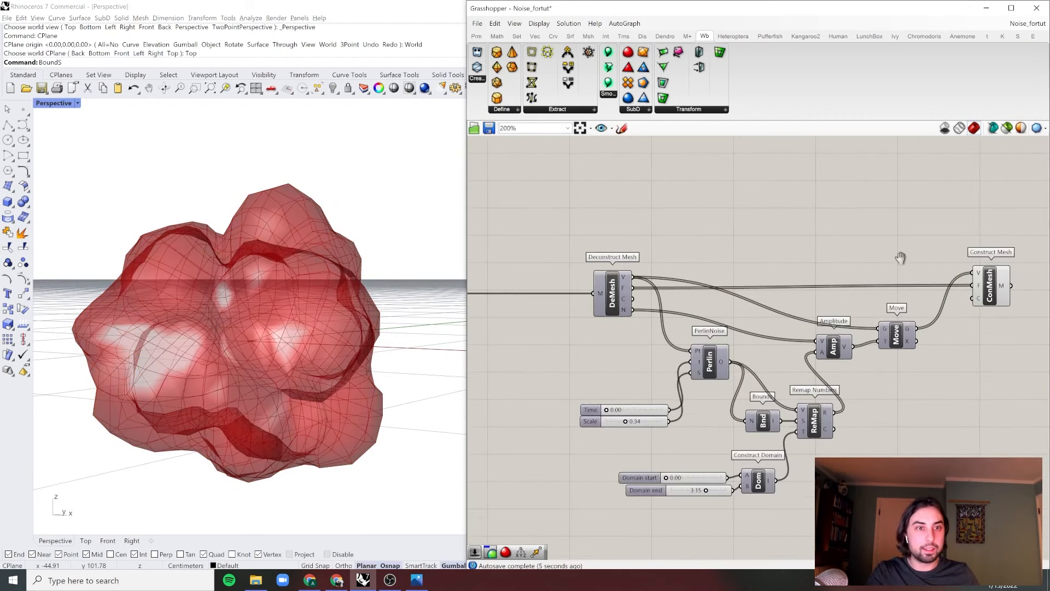
right_click_drag(335, 340, 350, 323)
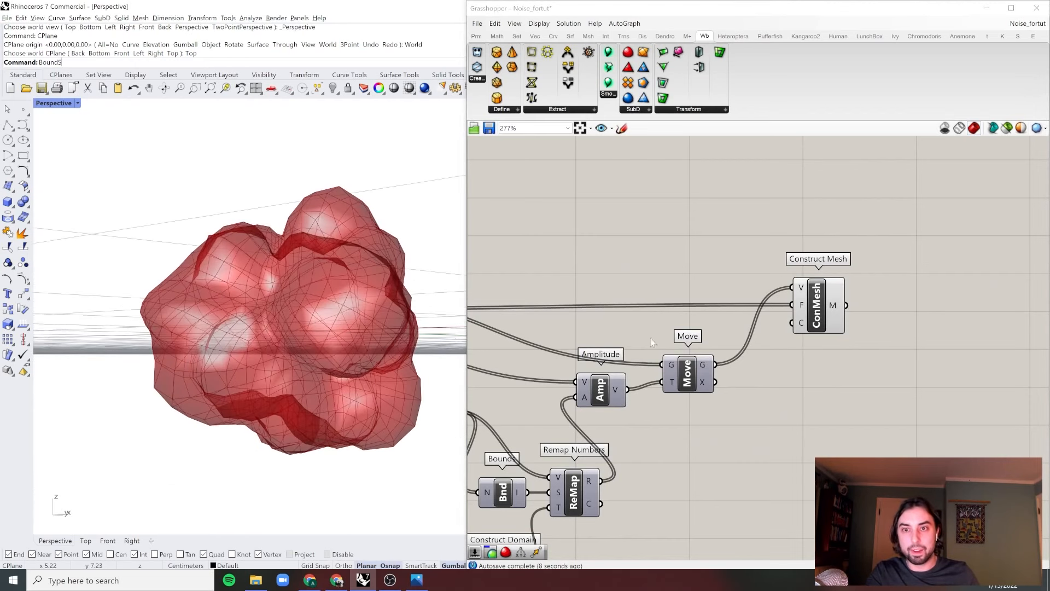
Add a Weaverbird's Catmull-Clark Subdivision and connect the second Construct Mesh's M output to its M input
double_click(898, 323)
type("c")
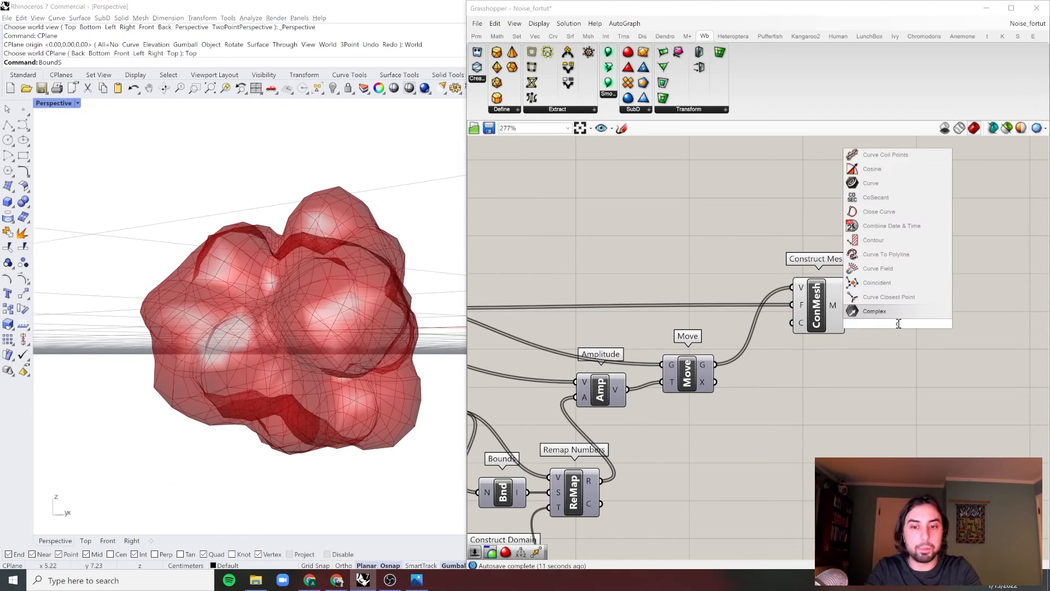
type("atmull")
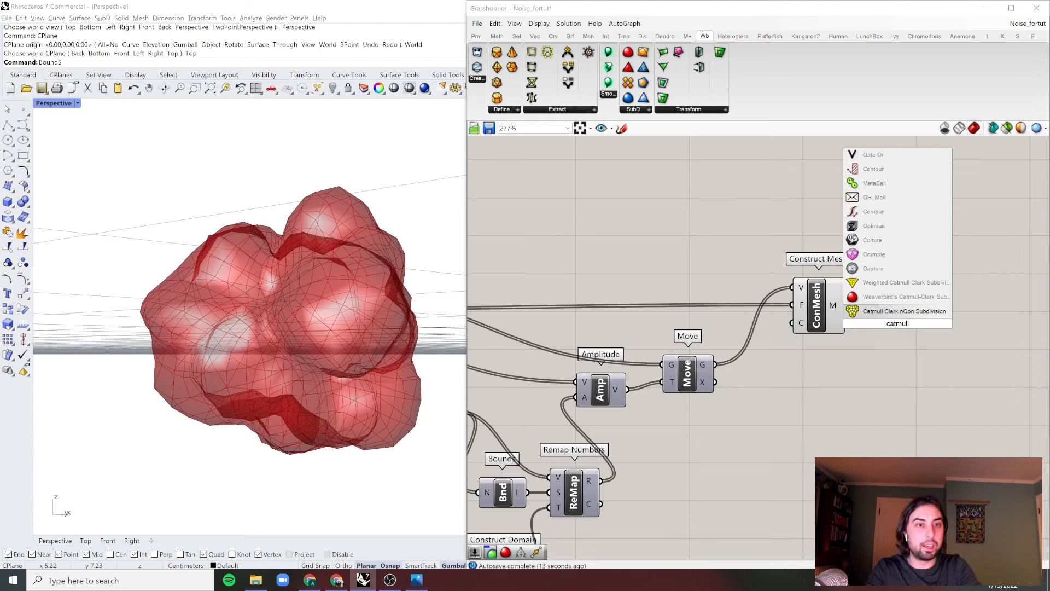
key("Up")
key("Return")
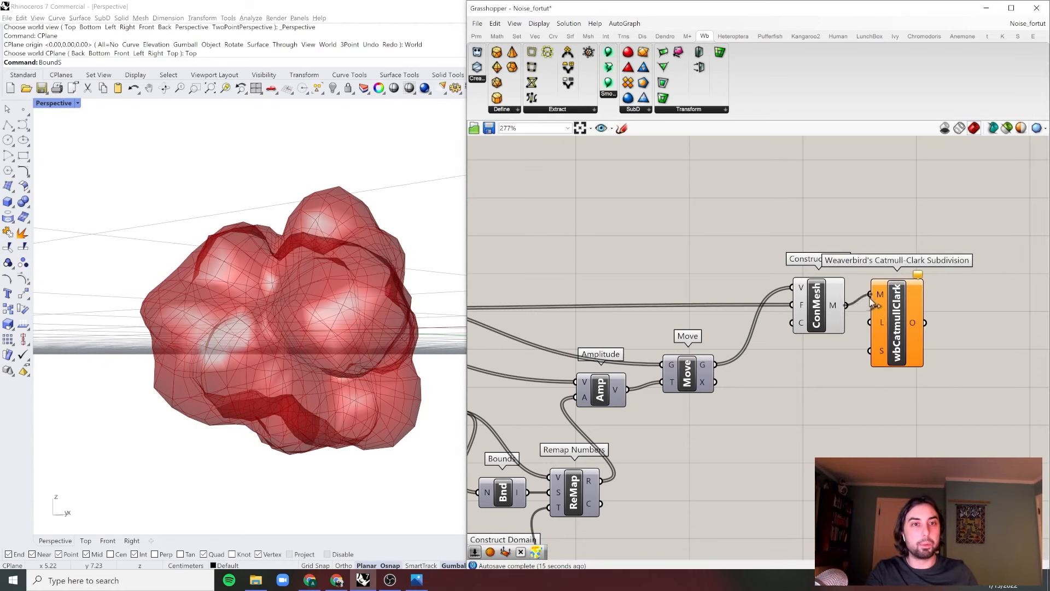
left_click_drag(873, 304, 872, 298)
Turn off the preview of the second Construct Mesh and inspect the smoothed mesh up close
left_click(804, 331)
right_click(852, 201)
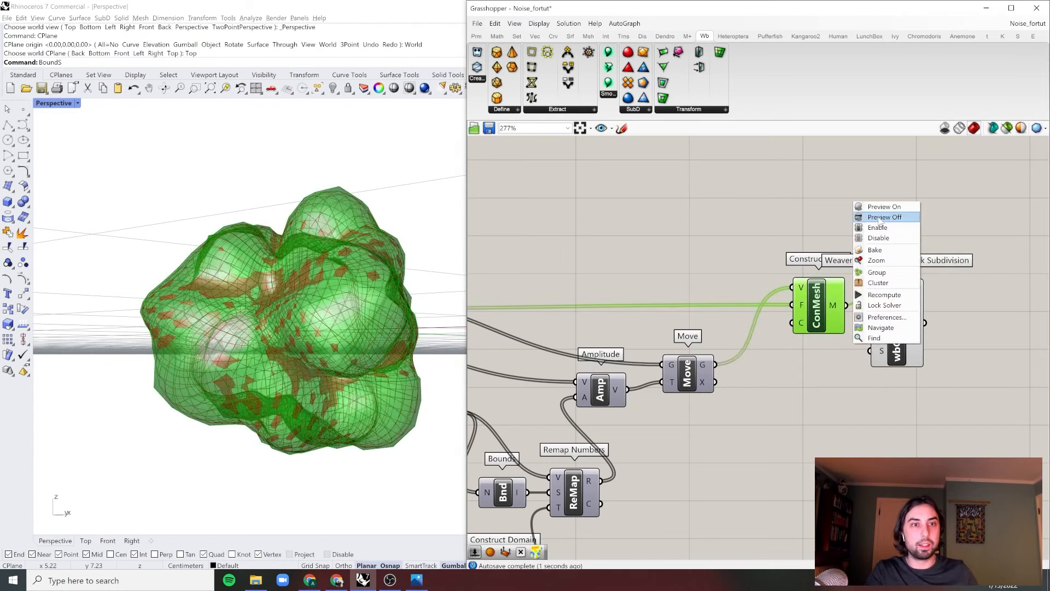
left_click(875, 218)
right_click_drag(291, 356, 375, 357)
scroll(330, 382, "up", 3)
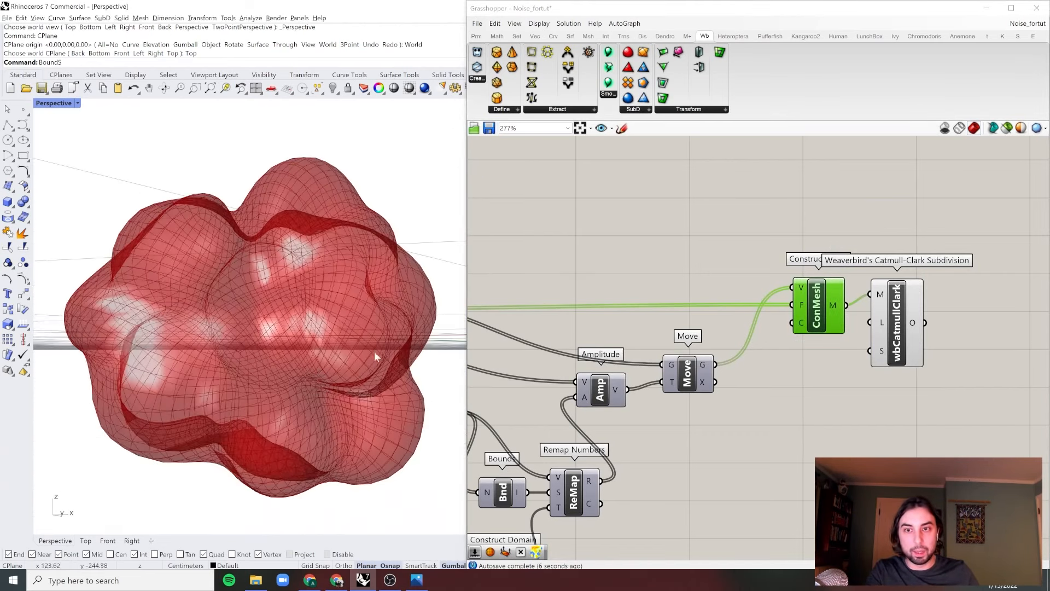
Switch the Perspective viewport to the Shaded display mode and orbit around the mesh
left_click(65, 103)
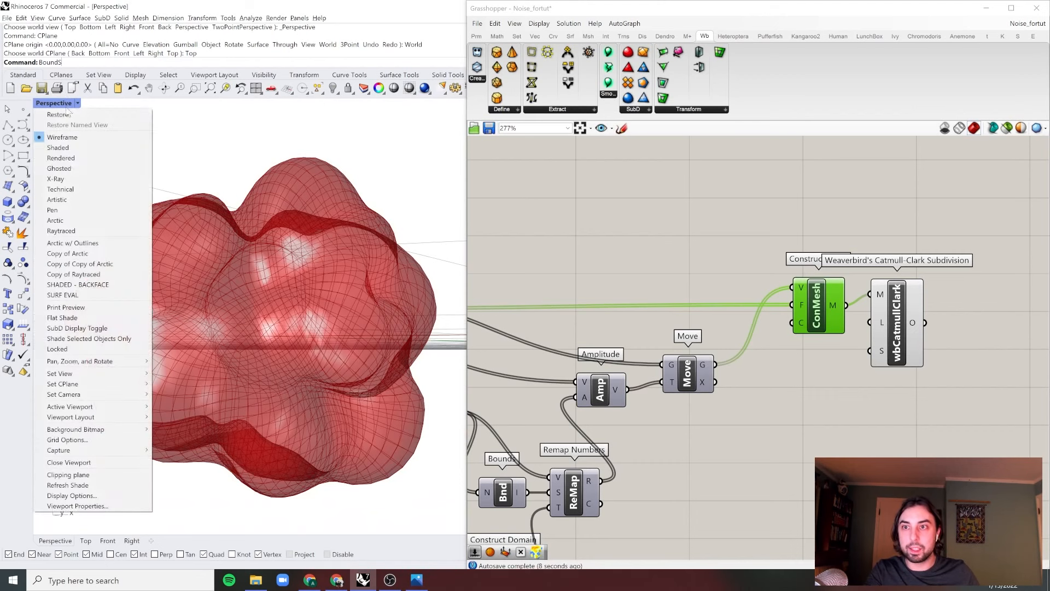
left_click(63, 131)
right_click_drag(241, 204, 252, 230)
Set the second noise's Domain end to 3.18 and Domain start to 0.34, and move both sliders away from Construct Domain
scroll(750, 307, "down", 2)
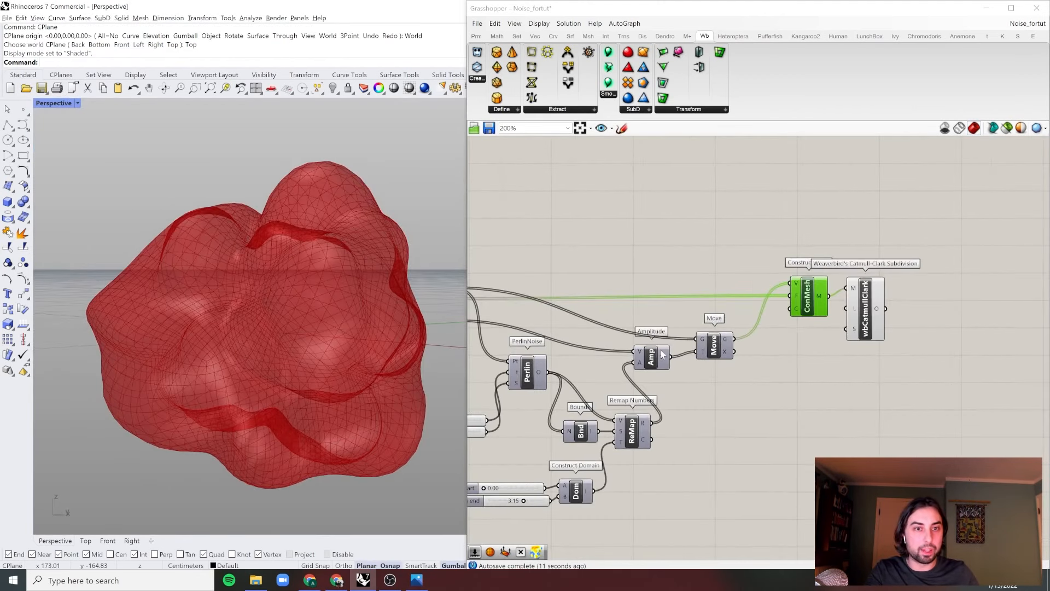
scroll(689, 487, "up", 3)
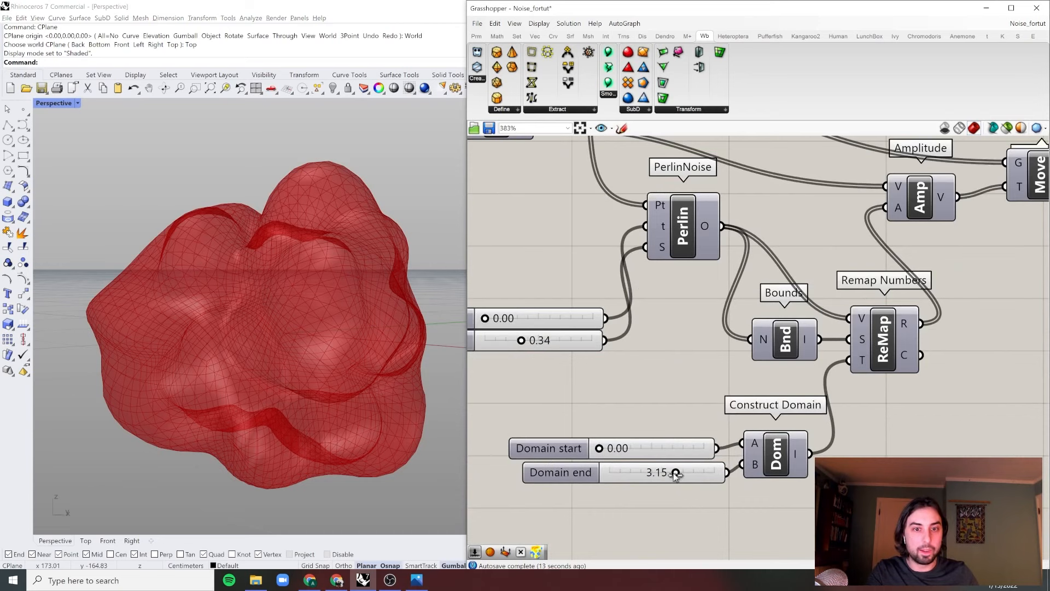
mouse_move(676, 473)
left_mouse_down()
mouse_move(590, 475)
mouse_move(720, 475)
mouse_move(622, 482)
mouse_move(678, 475)
left_mouse_up()
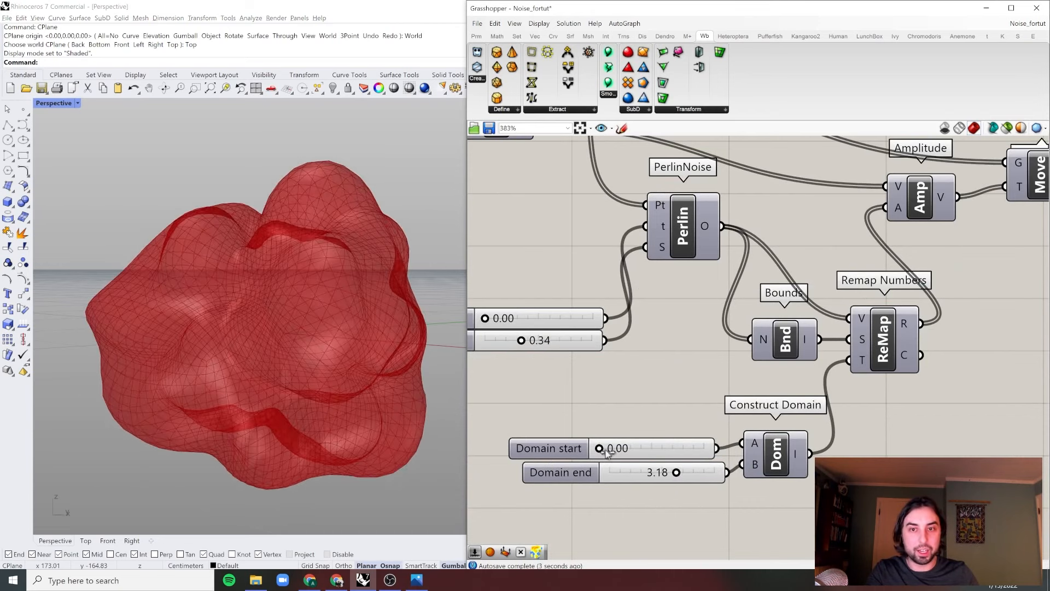
left_click_drag(600, 449, 637, 450)
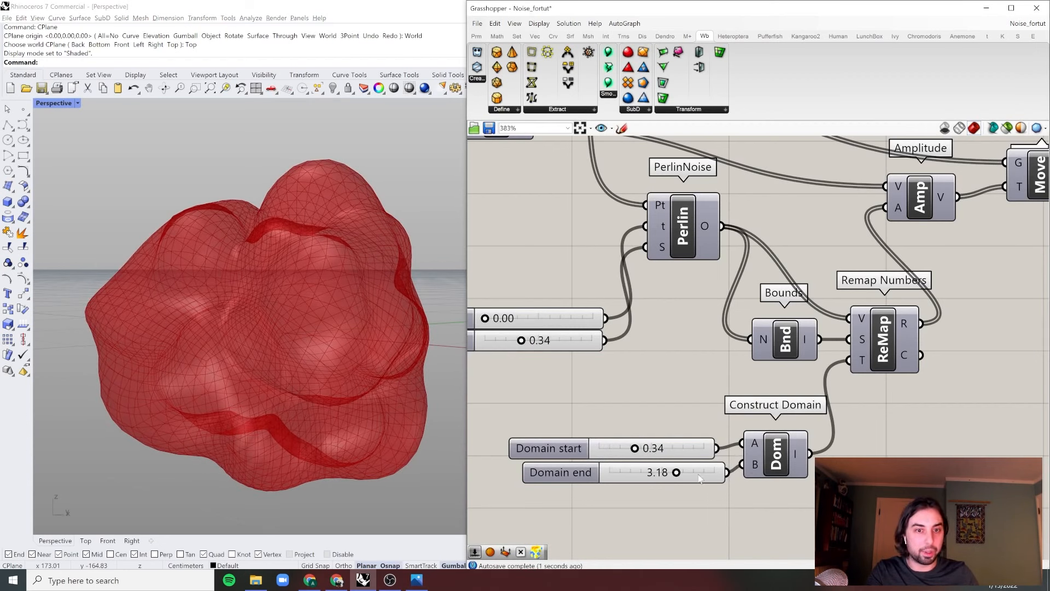
left_click_drag(700, 479, 682, 452)
left_click(791, 462)
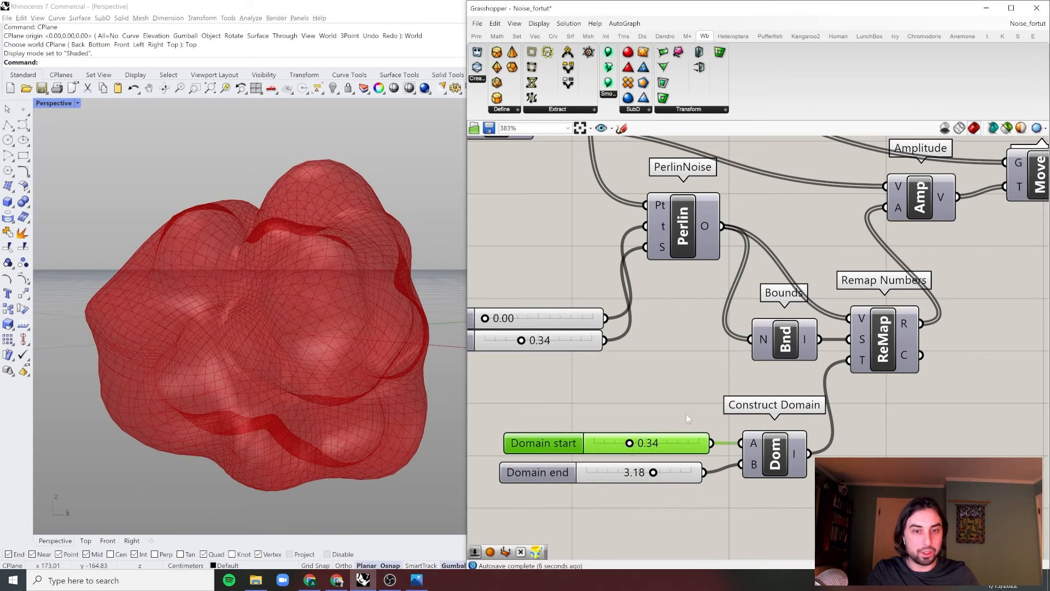
left_click_drag(752, 424, 747, 424)
Add a Negative component and wire it between the Domain start slider and Construct Domain's A input, moving the sliders aside for space
double_click(887, 448)
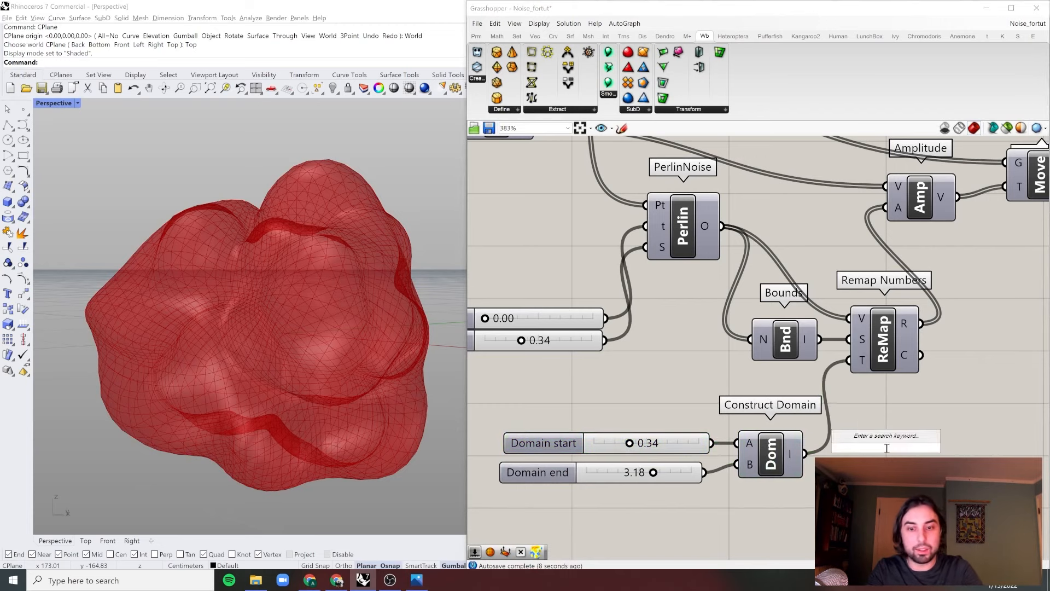
type("negative")
key("Return")
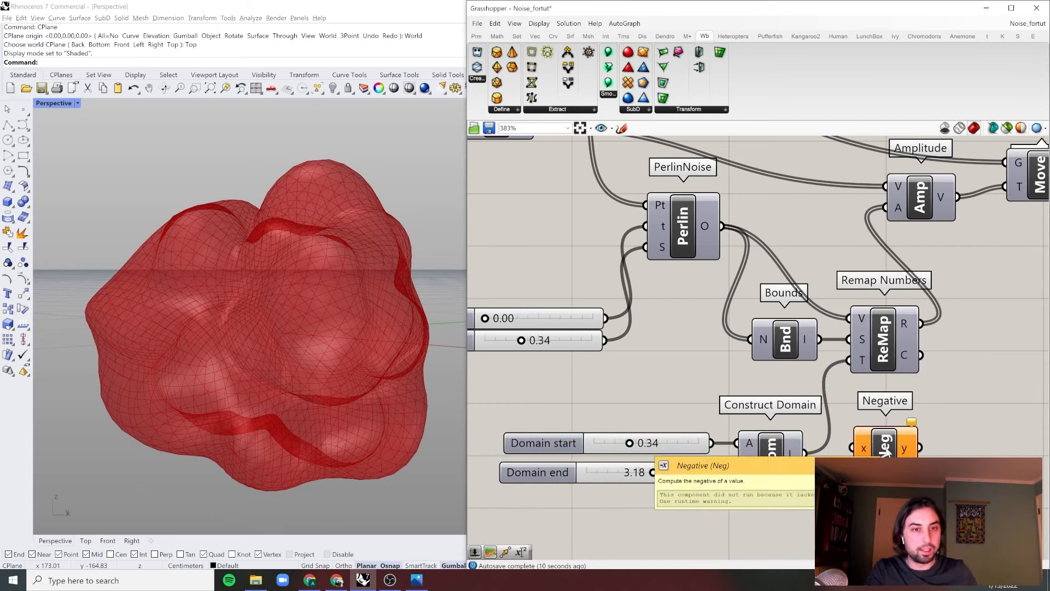
left_click_drag(678, 484, 625, 490)
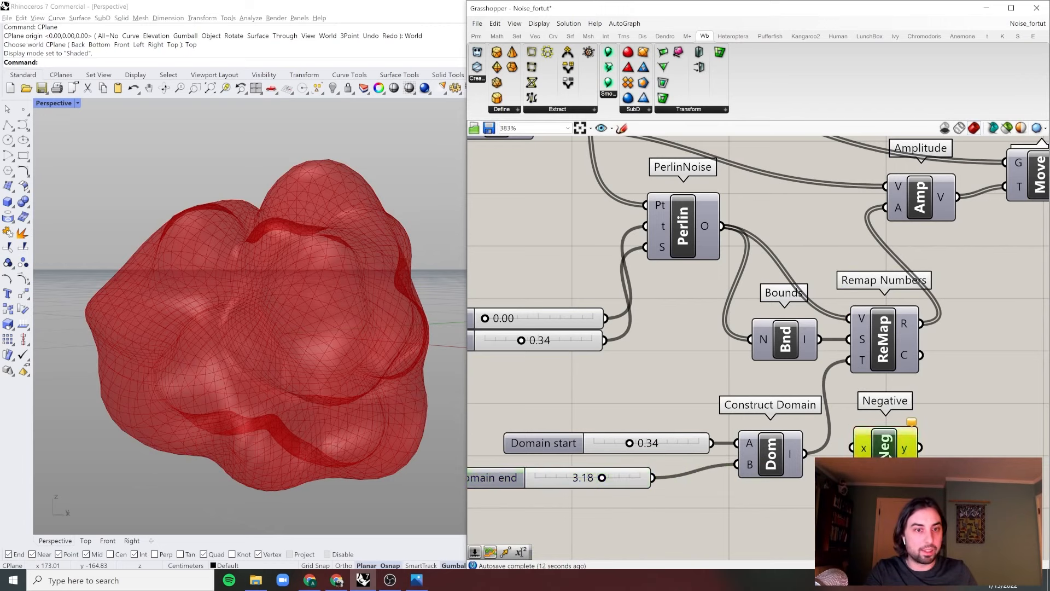
left_click_drag(864, 444, 638, 492)
left_click_drag(705, 443, 626, 426)
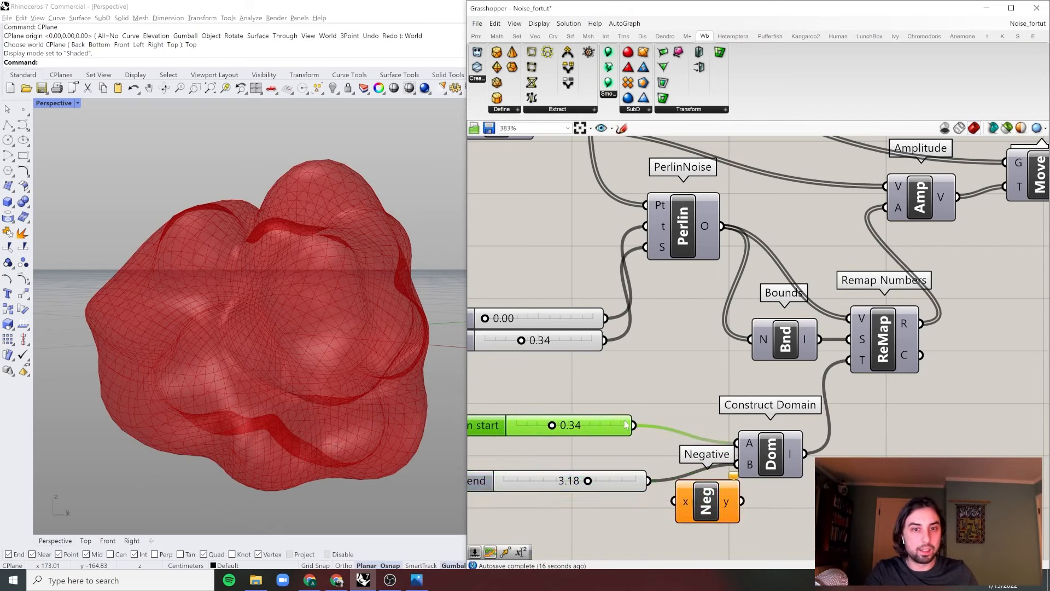
left_click_drag(711, 509, 687, 439)
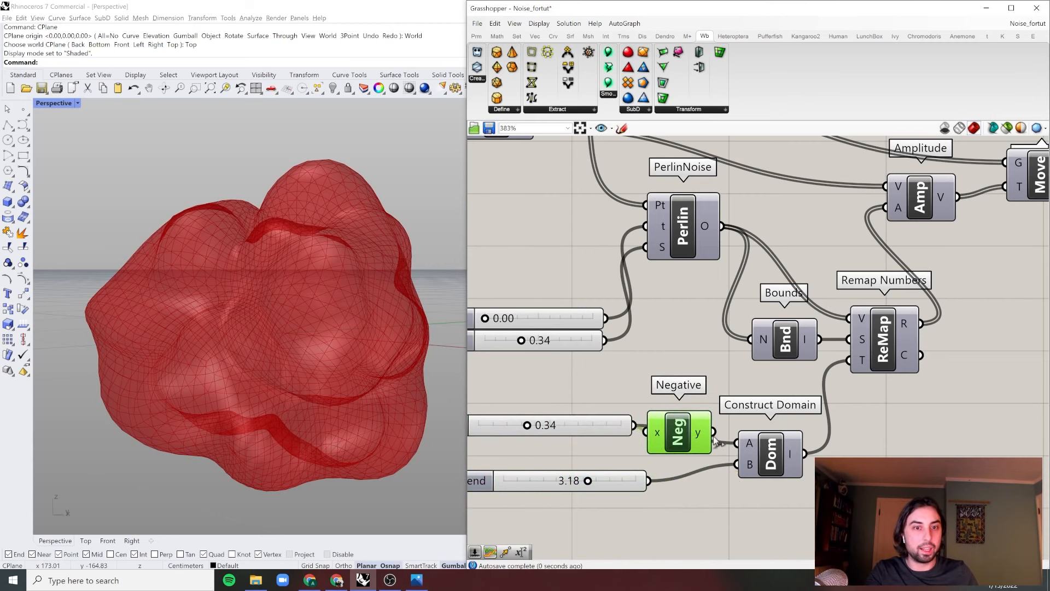
Set the slider feeding Negative to 0.95 and the Domain end slider to 3.25, and inspect the stronger displacement
scroll(703, 323, "up", 4)
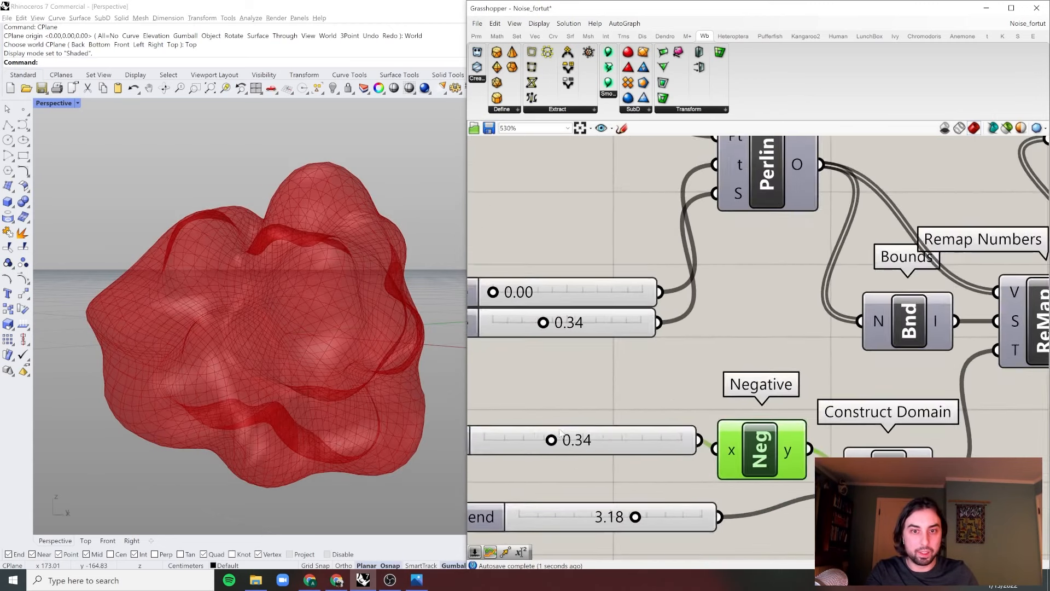
left_click_drag(662, 409, 782, 409)
mouse_move(745, 485)
left_mouse_down()
mouse_move(632, 485)
mouse_move(749, 485)
left_mouse_up()
right_click_drag(318, 368, 351, 353)
Add a Gradient component below the second Construct Mesh and apply the white-to-black preset to it
scroll(801, 327, "down", 6)
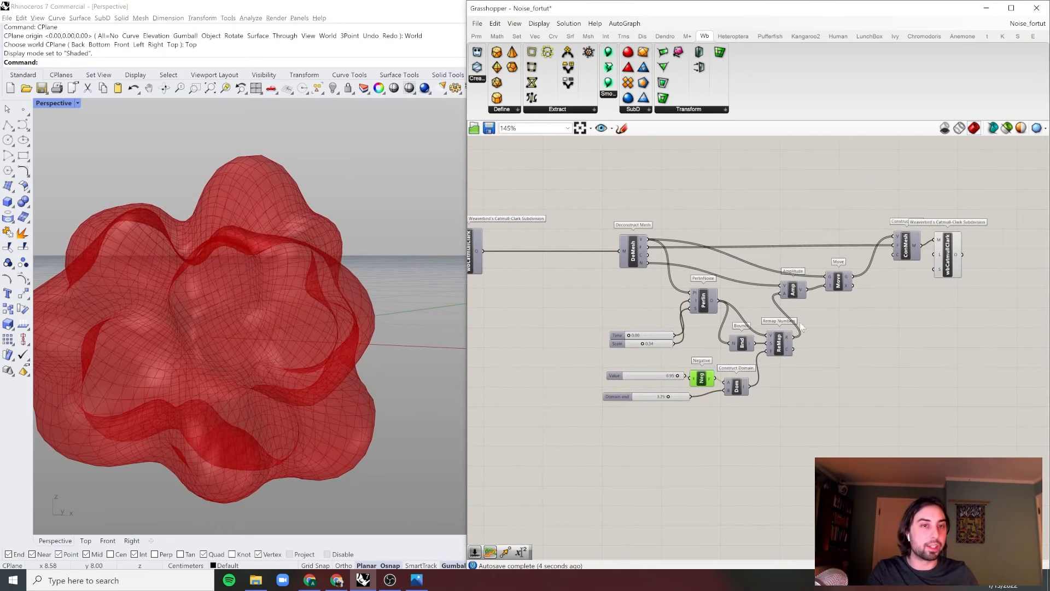
scroll(813, 312, "up", 1)
double_click(867, 342)
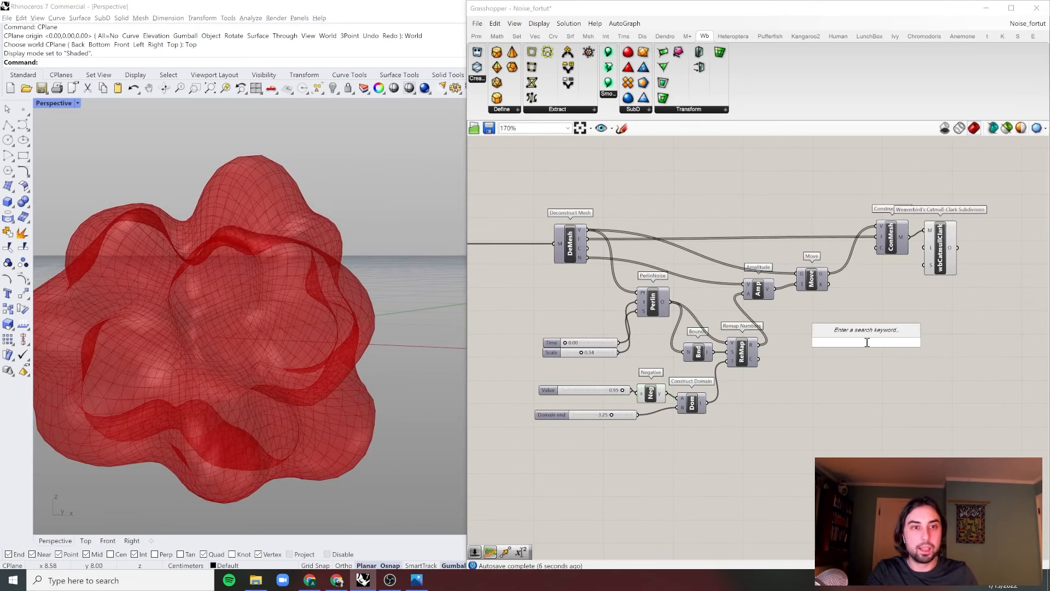
type("gradient")
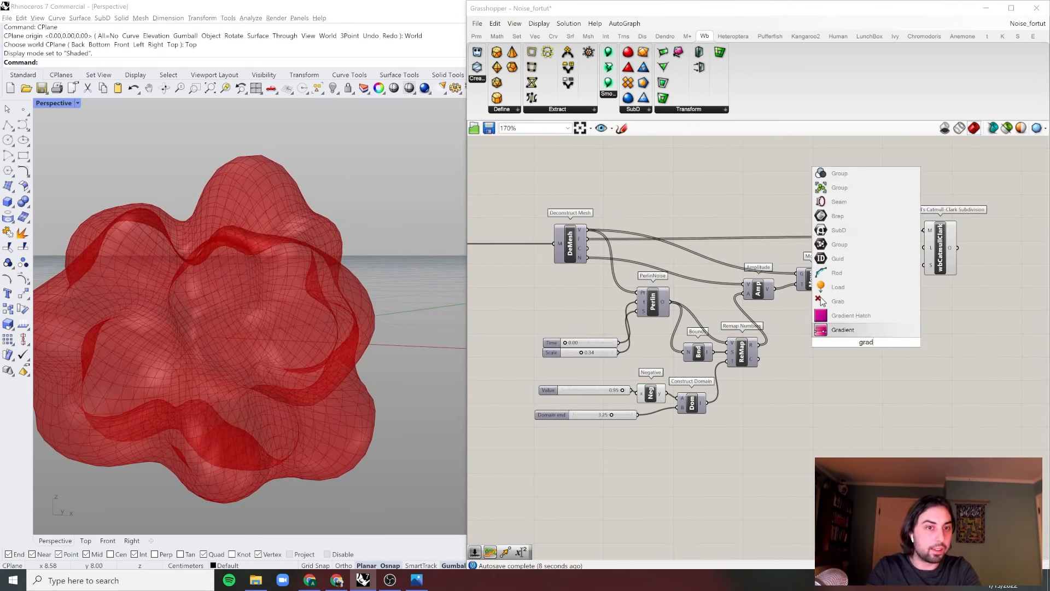
key("Return")
scroll(865, 340, "up", 2)
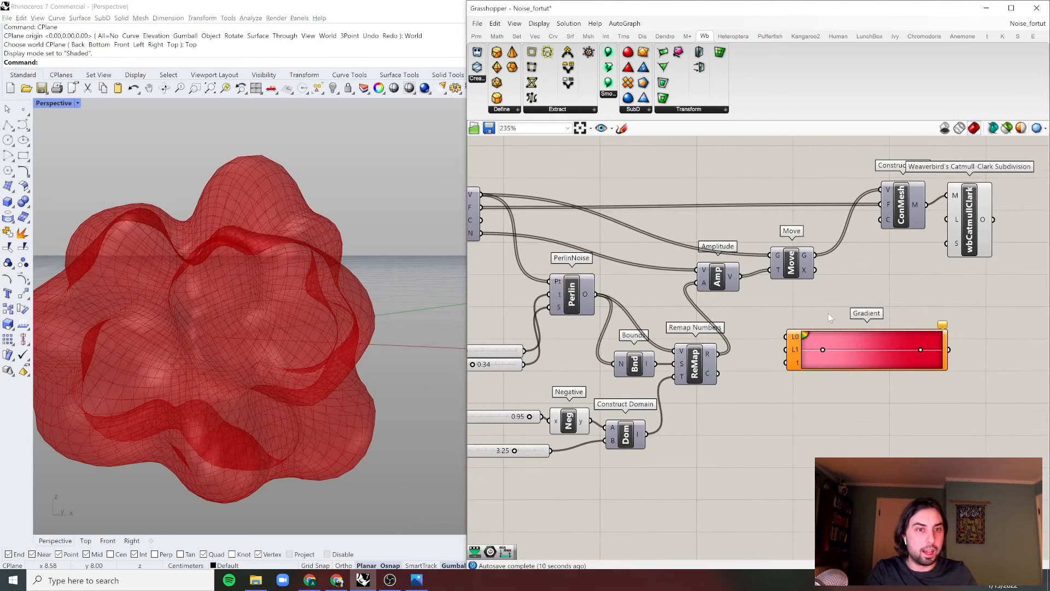
right_click(877, 372)
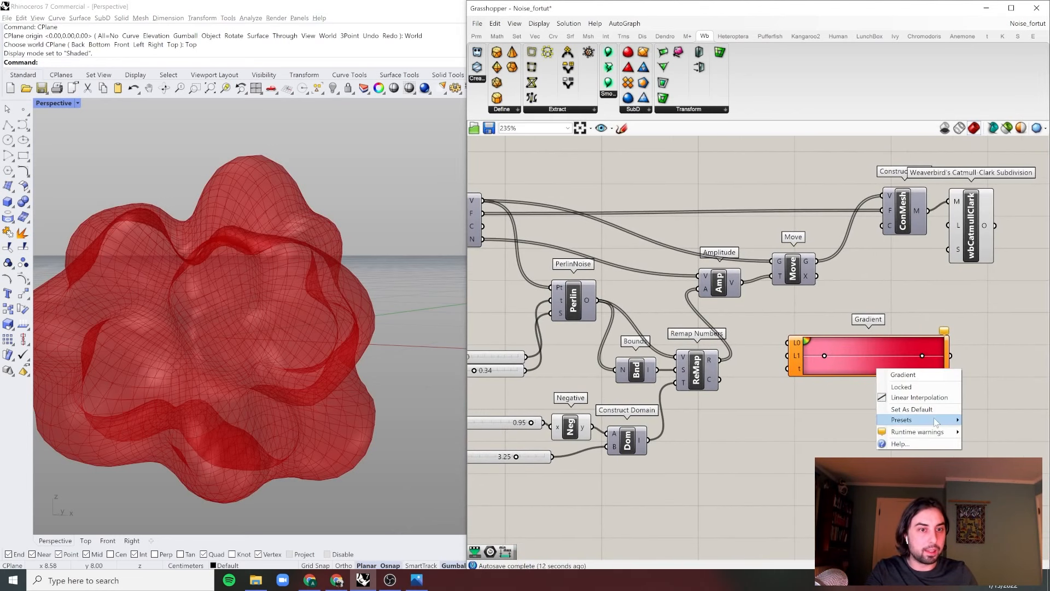
mouse_move(934, 419)
left_click(994, 432)
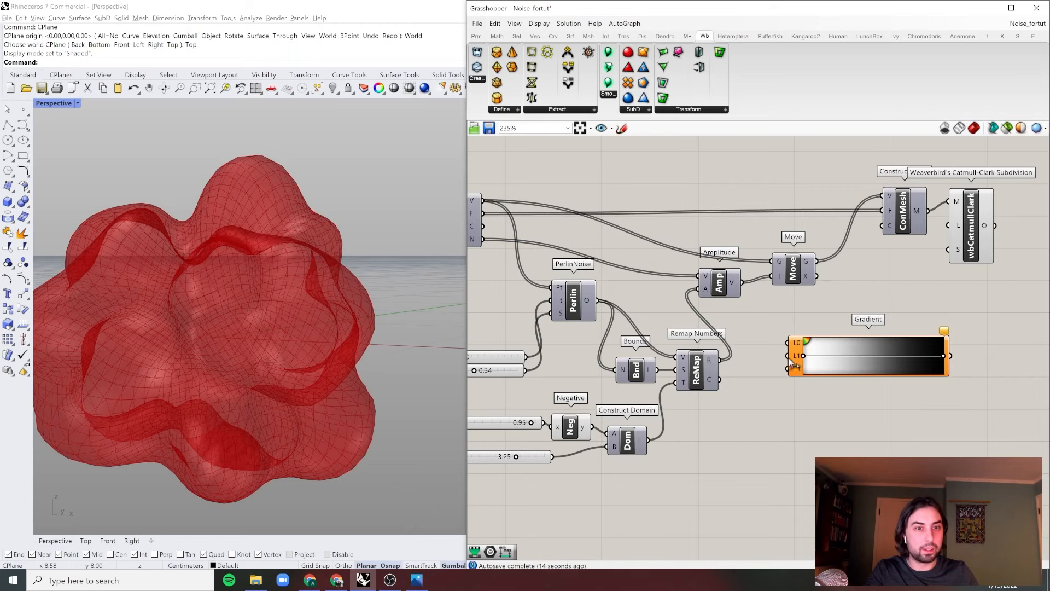
left_click_drag(818, 370, 869, 374)
Add a Remap Numbers component and place it just before the Gradient, leaving space between the two
double_click(836, 311)
type("rem")
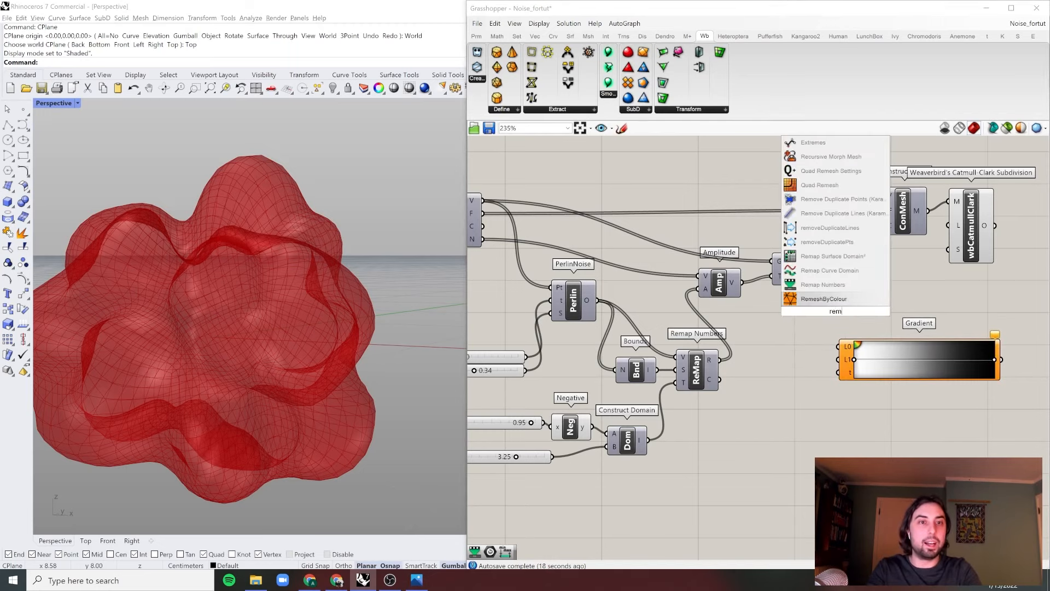
left_click(823, 284)
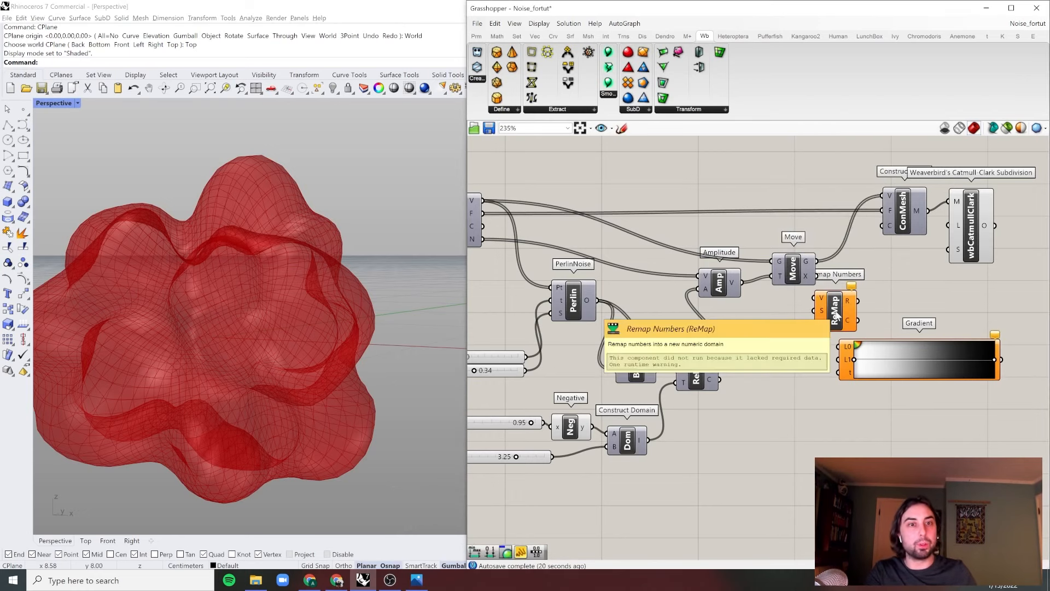
left_click_drag(862, 350, 924, 332)
left_click_drag(835, 318, 857, 339)
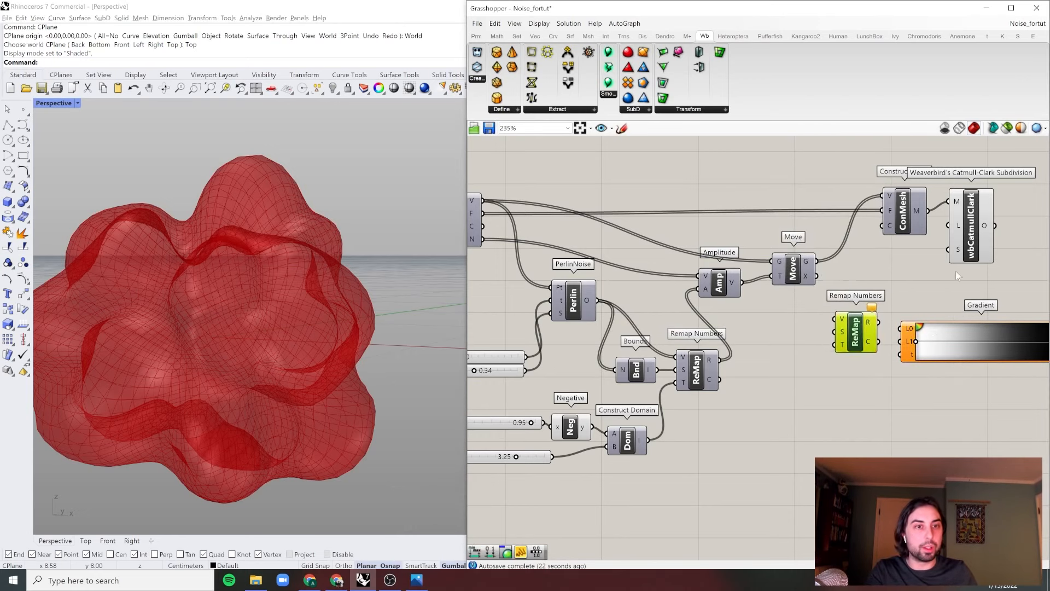
left_click(955, 268)
Connect the second PerlinNoise's O output to the new Remap Numbers' V input and the Bounds' I output to its S input
scroll(668, 277, "down", 3)
right_click_drag(668, 276, 791, 314)
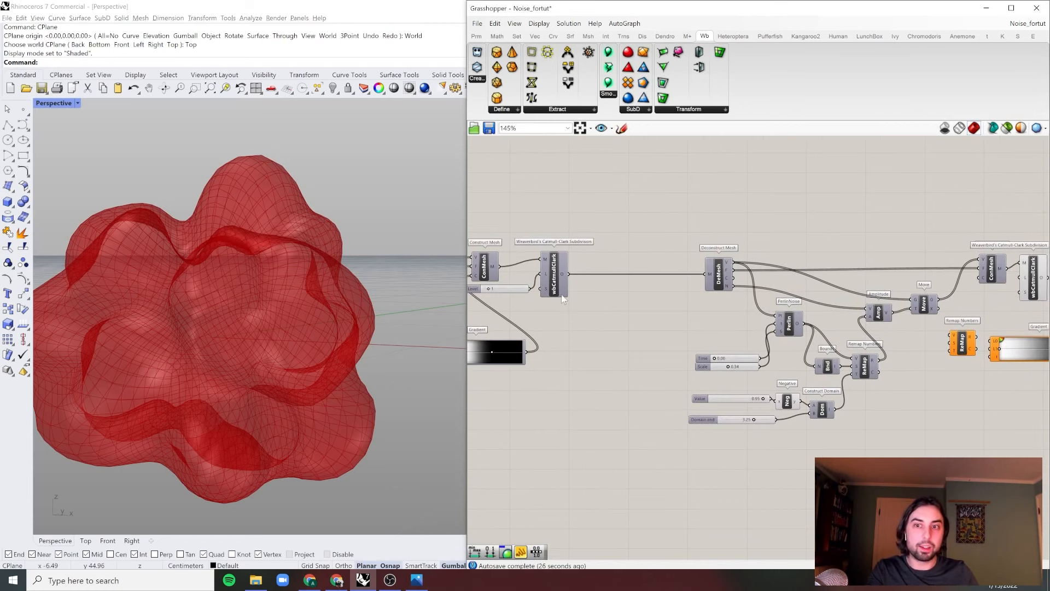
scroll(862, 326, "up", 3)
right_click_drag(862, 326, 756, 307)
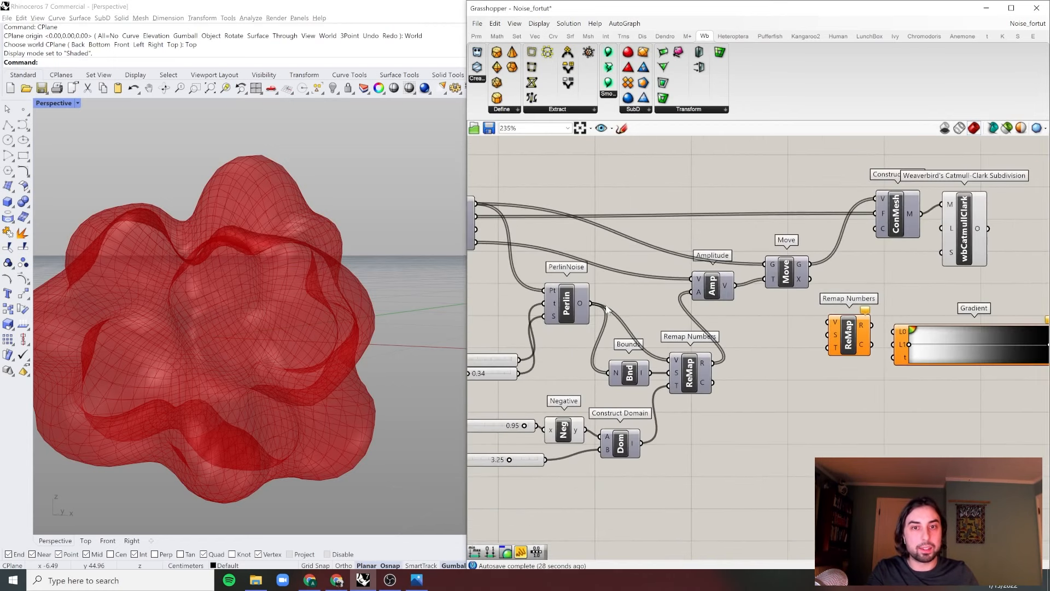
left_click_drag(596, 308, 832, 323)
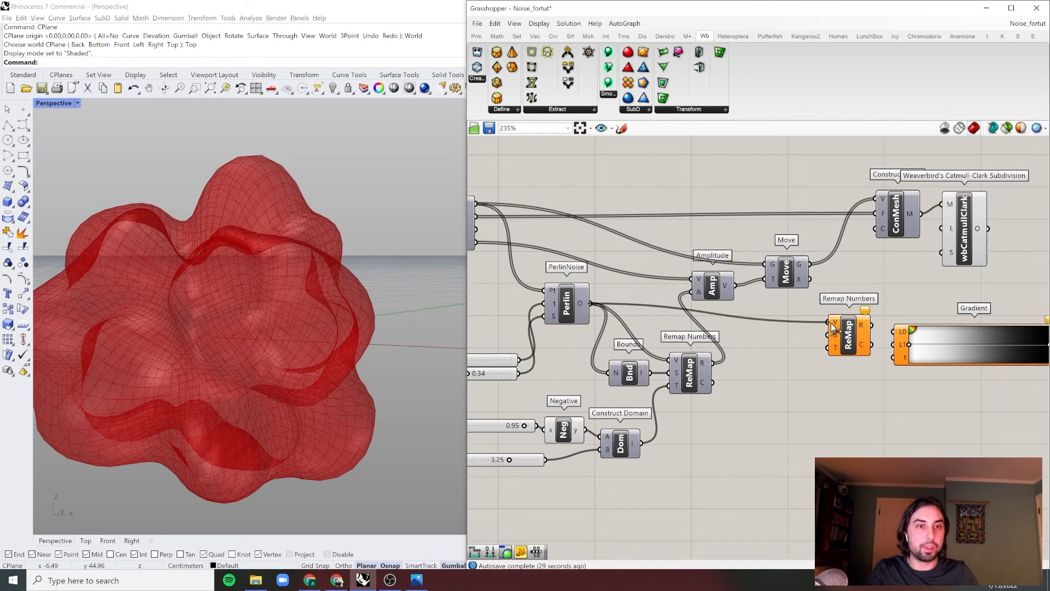
scroll(833, 325, "up", 2)
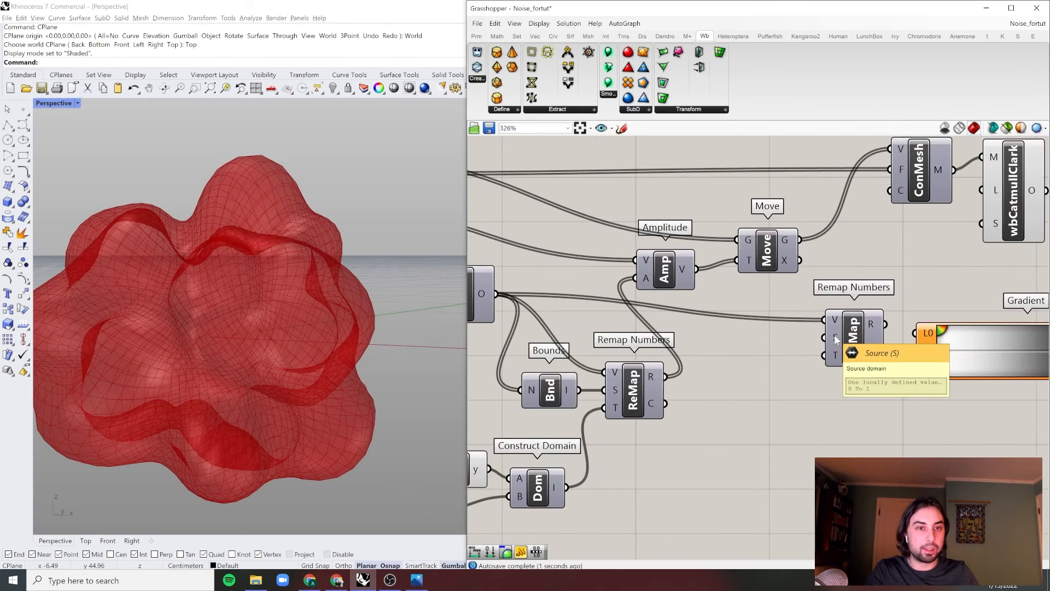
left_click_drag(608, 387, 854, 334)
Connect the new Remap Numbers' R output to the Gradient's t input and the Gradient's output to the second Construct Mesh's C input
right_click_drag(893, 343, 685, 361)
left_click_drag(688, 349, 696, 375)
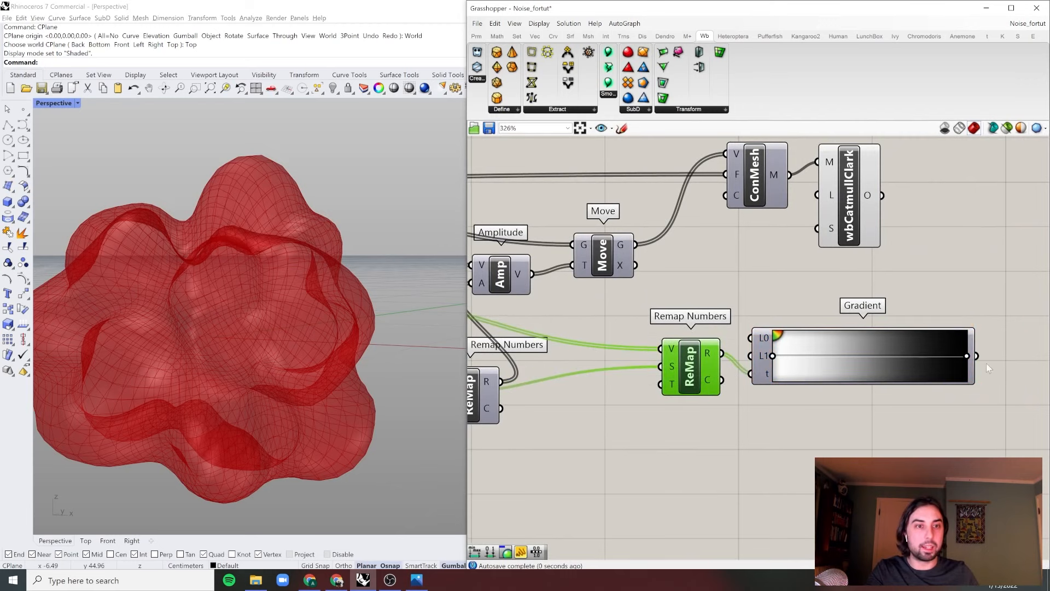
left_click_drag(977, 356, 725, 195)
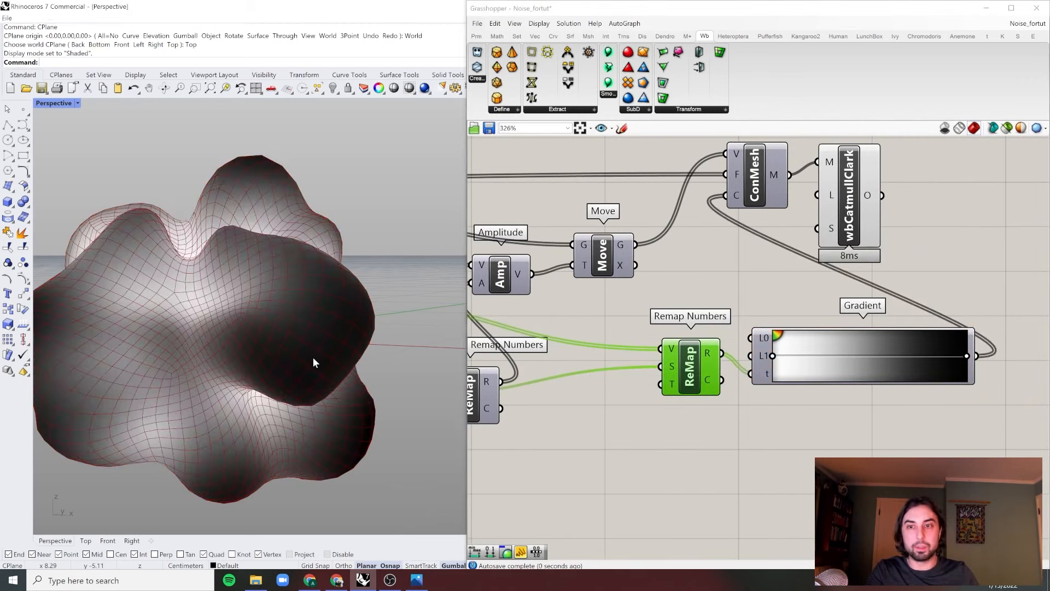
Move the Gradient's black grip to 86% and its white grip inward to sharpen the contrast, and inspect the coloured mesh
right_click_drag(313, 357, 315, 323)
scroll(957, 363, "up", 2)
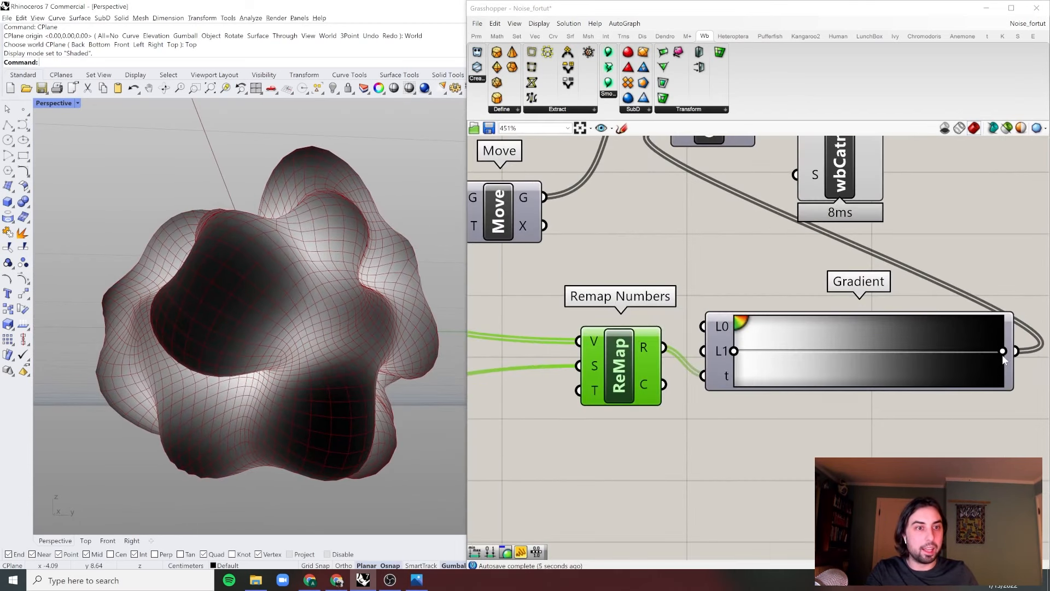
mouse_move(1003, 351)
left_mouse_down()
mouse_move(941, 352)
mouse_move(965, 351)
left_mouse_up()
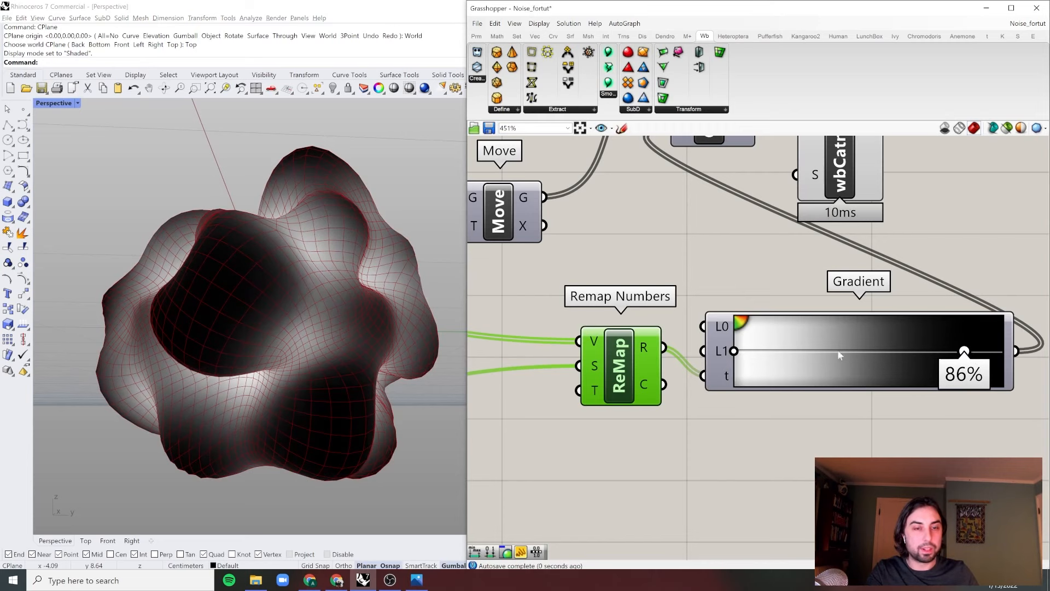
left_click_drag(734, 350, 794, 350)
mouse_move(306, 285)
right_mouse_down()
mouse_move(212, 276)
mouse_move(326, 296)
right_mouse_up()
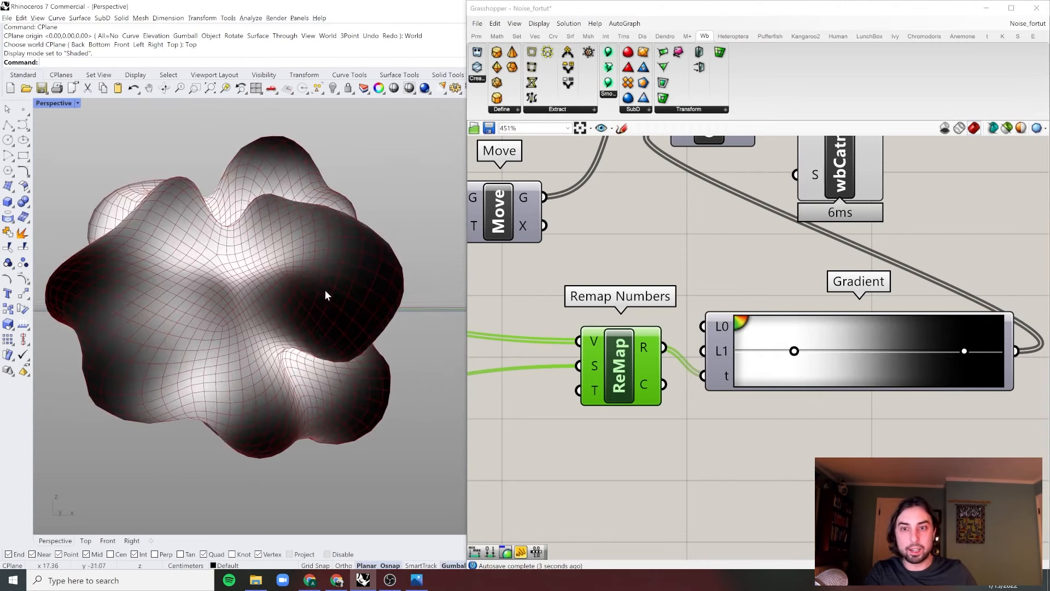
Review the definition and try different values on the second PerlinNoise's Time slider to compare the mesh shapes
scroll(709, 296, "down", 6)
right_click_drag(709, 297, 864, 290)
right_click_drag(579, 312, 884, 317)
scroll(633, 311, "up", 3)
scroll(884, 317, "down", 4)
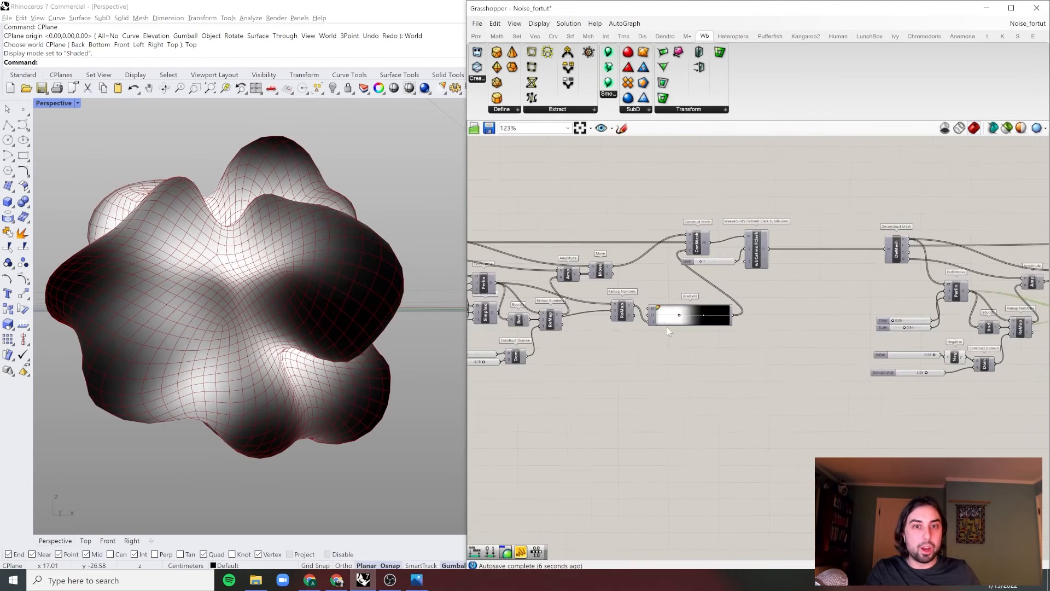
right_click_drag(470, 327, 604, 332)
scroll(557, 318, "up", 6)
mouse_move(558, 328)
left_mouse_down()
mouse_move(701, 328)
mouse_move(559, 328)
left_mouse_up()
scroll(559, 328, "down", 6)
right_click_drag(950, 343, 854, 344)
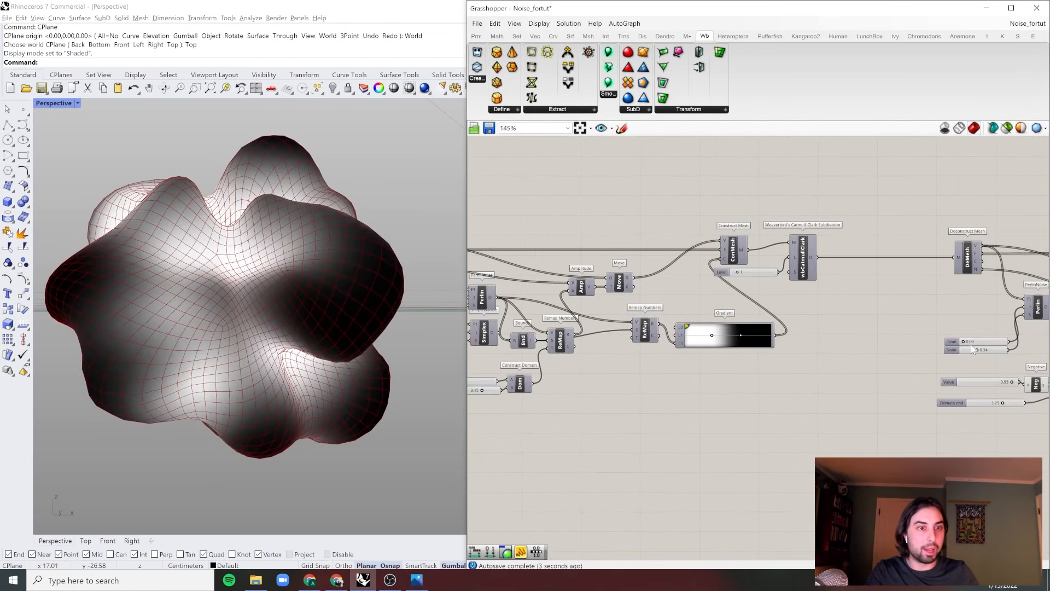
left_click_drag(966, 344, 974, 343)
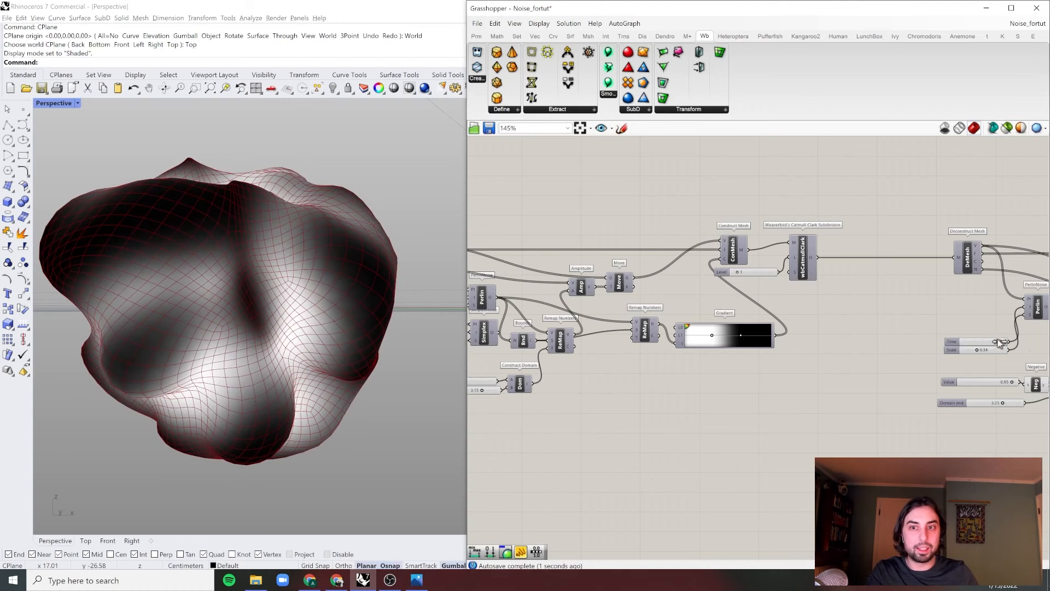
left_click_drag(999, 342, 974, 341)
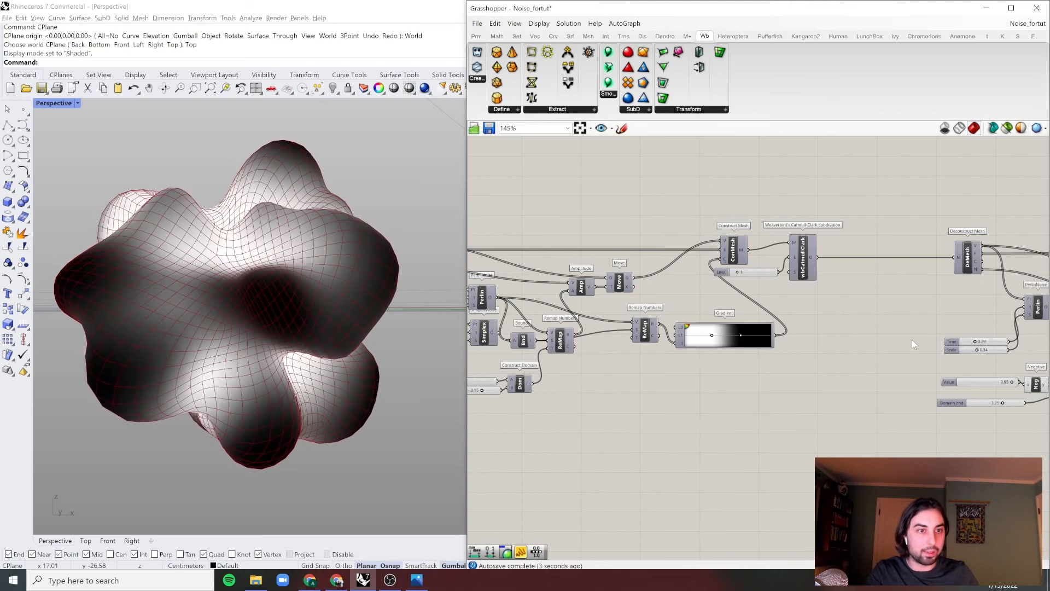
Move the first noise's Time slider ahead of the definition and connect it to the second PerlinNoise's t input, replacing that noise's own Time slider
scroll(911, 340, "down", 4)
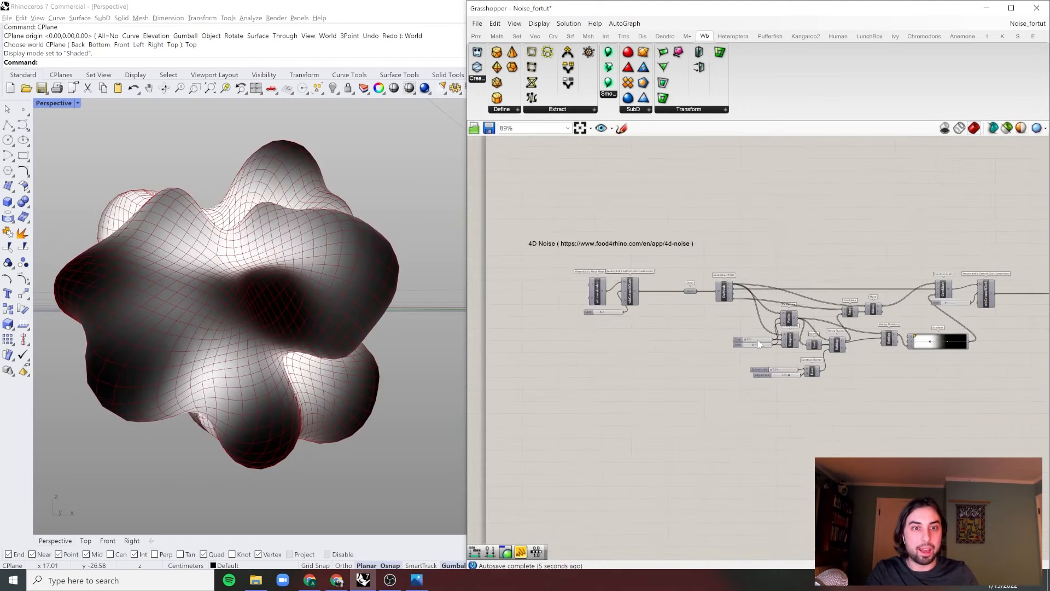
left_click_drag(758, 343, 738, 345)
left_click_drag(533, 344, 533, 341)
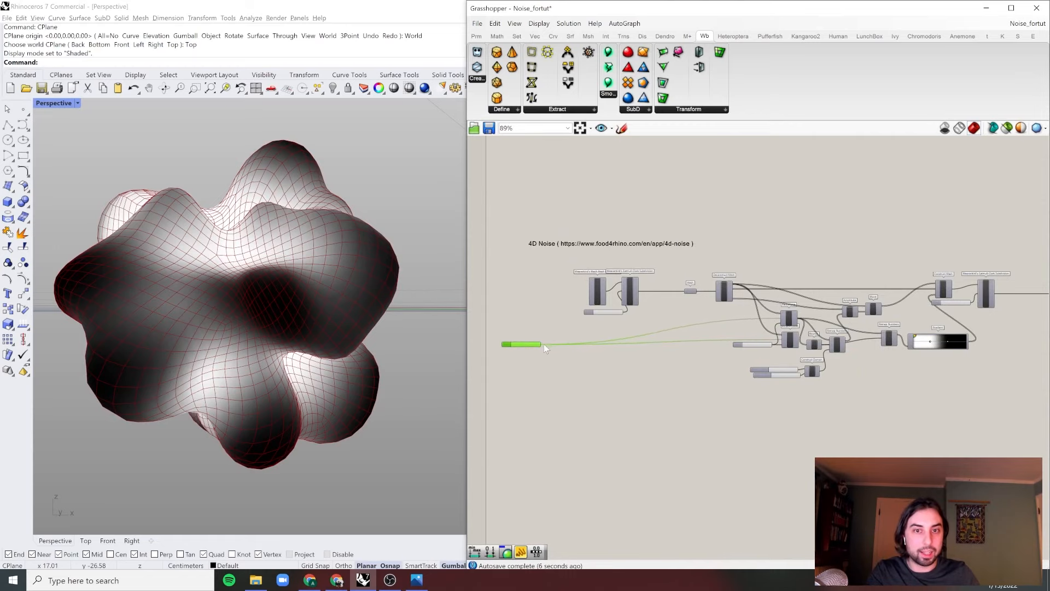
left_click_drag(1004, 348, 1031, 341)
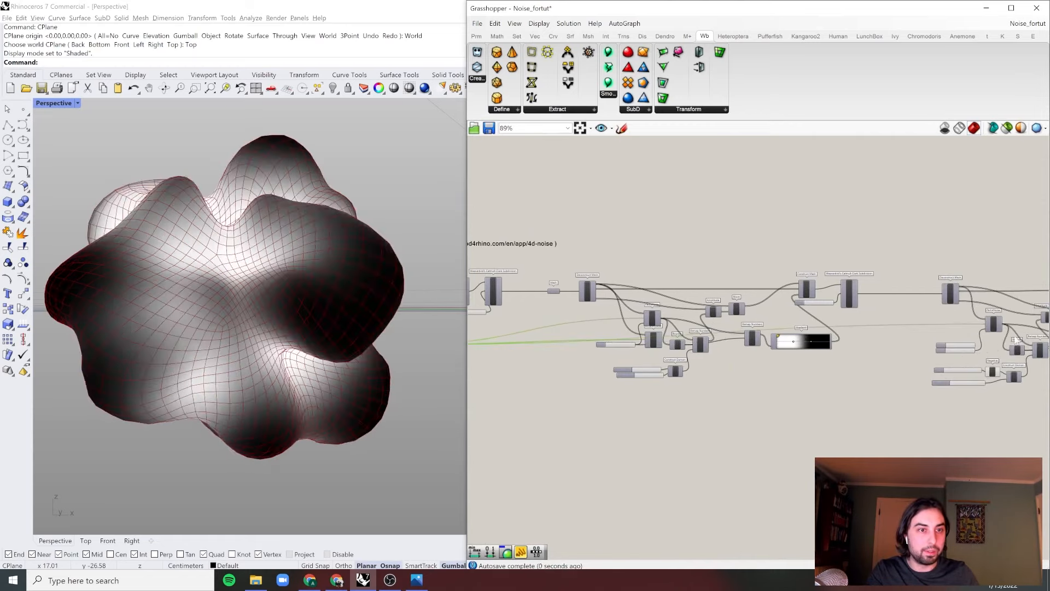
Try a higher value on the shared Time slider to test how it drives both noise stages
scroll(982, 327, "up", 5)
scroll(901, 350, "down", 4)
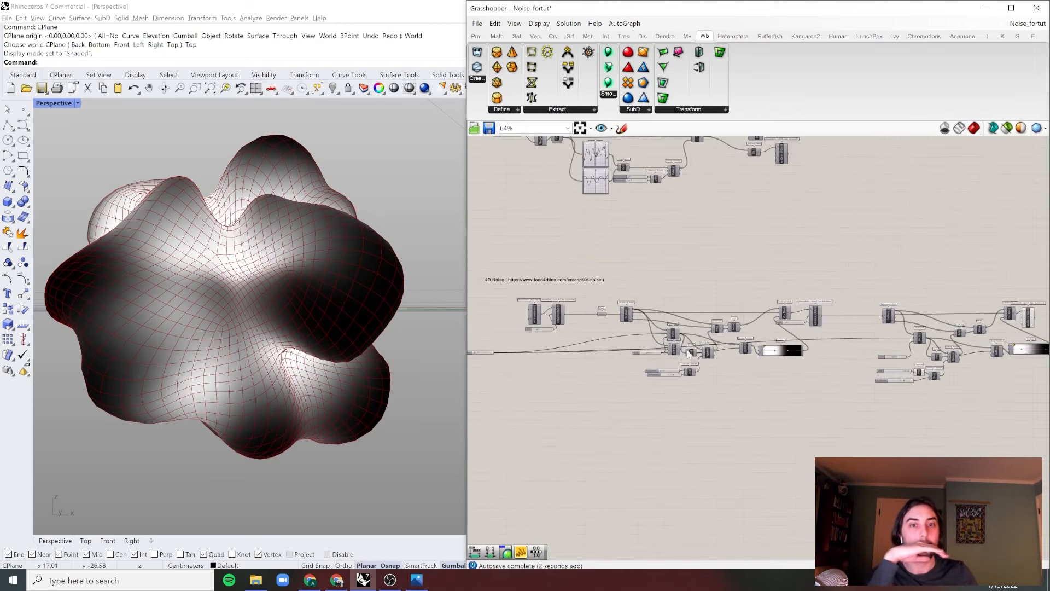
scroll(651, 364, "up", 7)
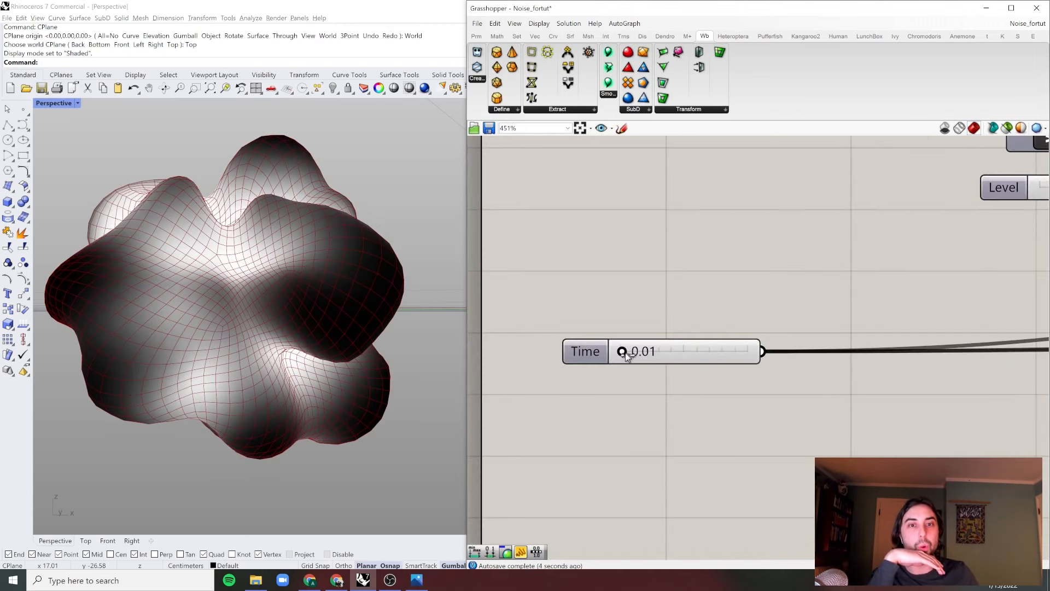
left_click_drag(625, 354, 670, 356)
Add the expression X+5 to the second PerlinNoise's t input to offset its time from the first noise
scroll(673, 355, "down", 6)
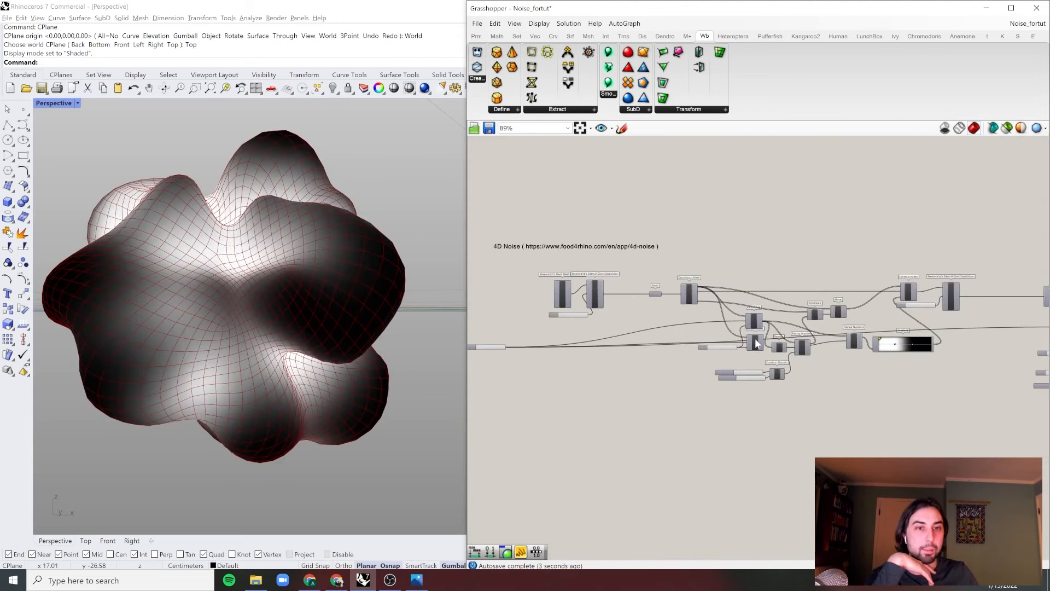
scroll(763, 338, "up", 3)
right_click_drag(948, 373, 633, 368)
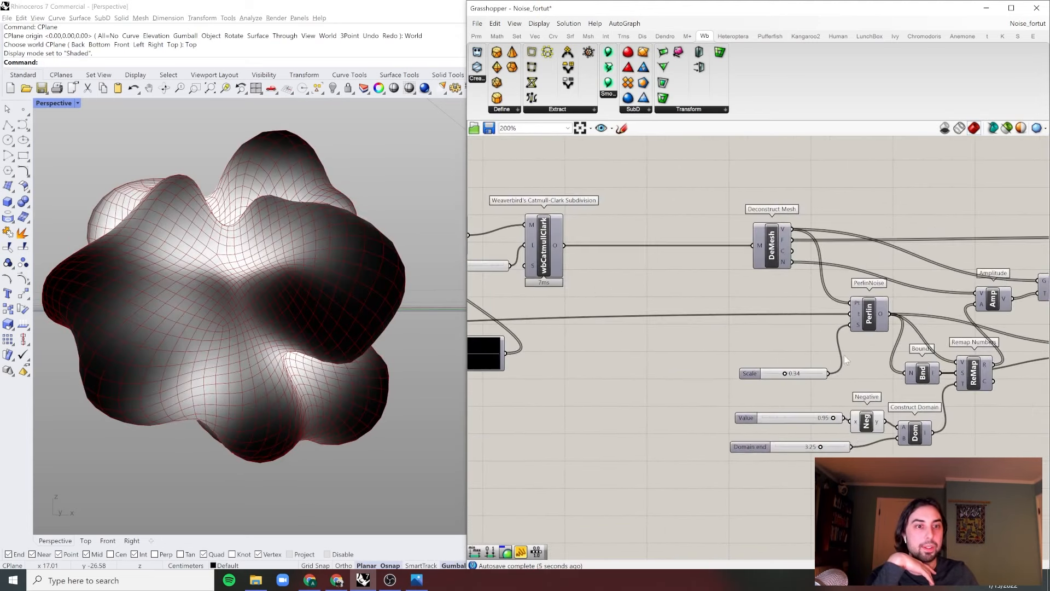
scroll(845, 355, "up", 5)
right_click(862, 340)
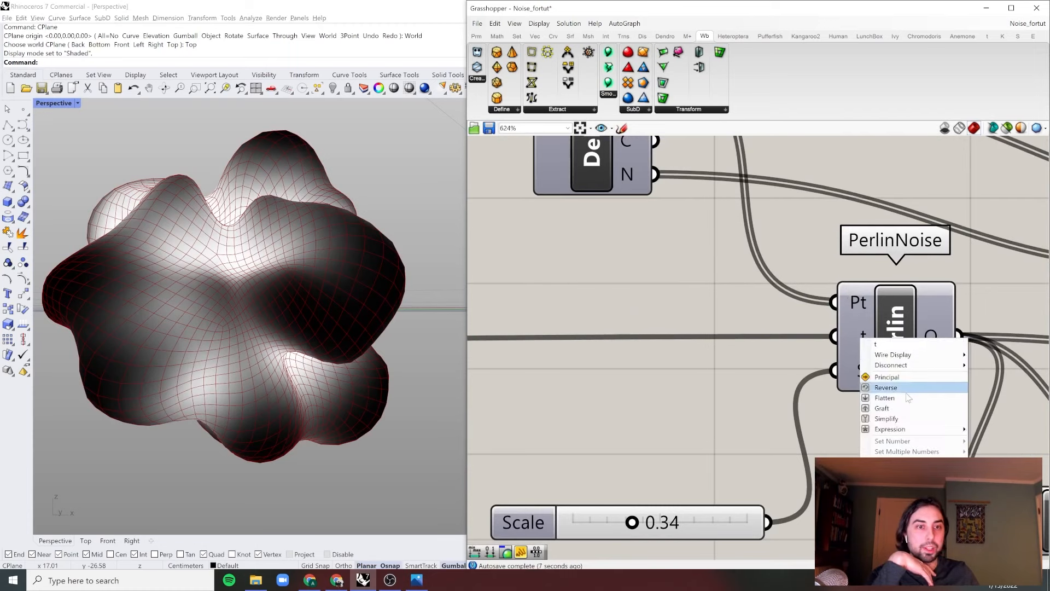
mouse_move(903, 432)
left_click(1015, 440)
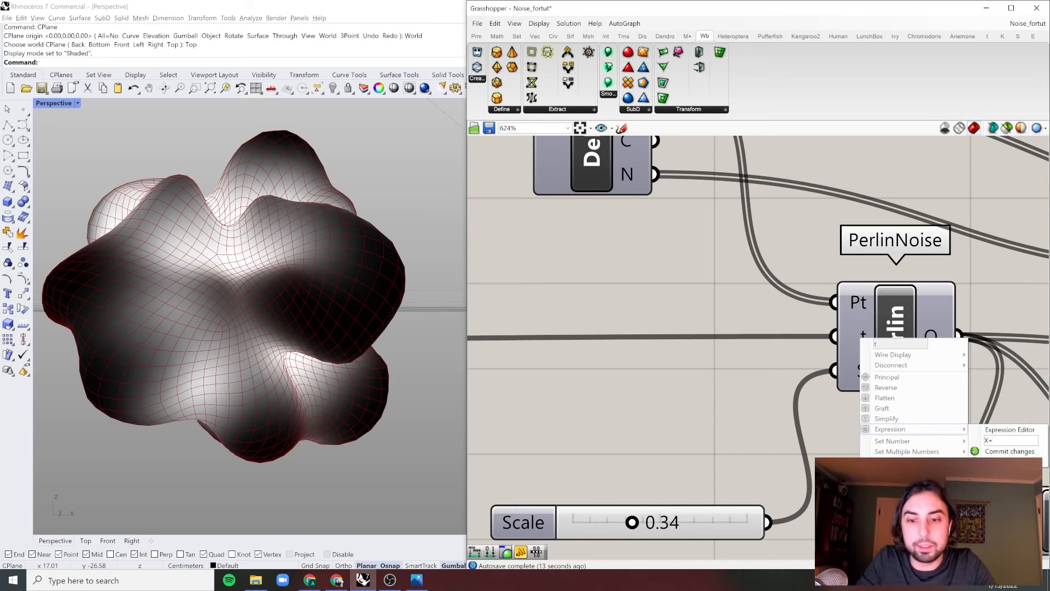
type("X+5")
key("Return")
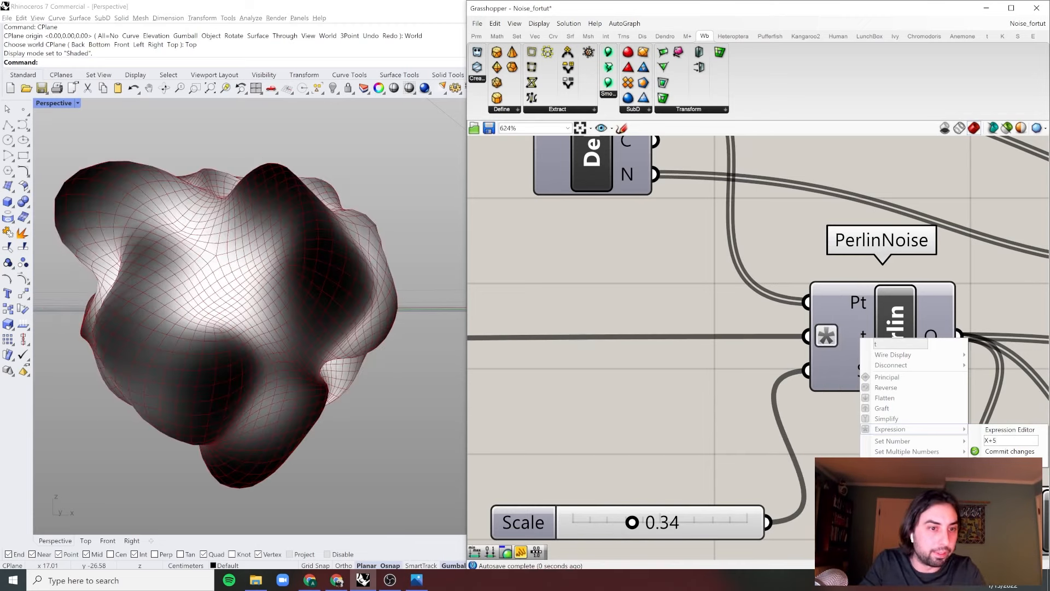
left_click(1030, 452)
Set the shared Time slider to 0.49 to test both noises with the offset applied
scroll(782, 396, "down", 5)
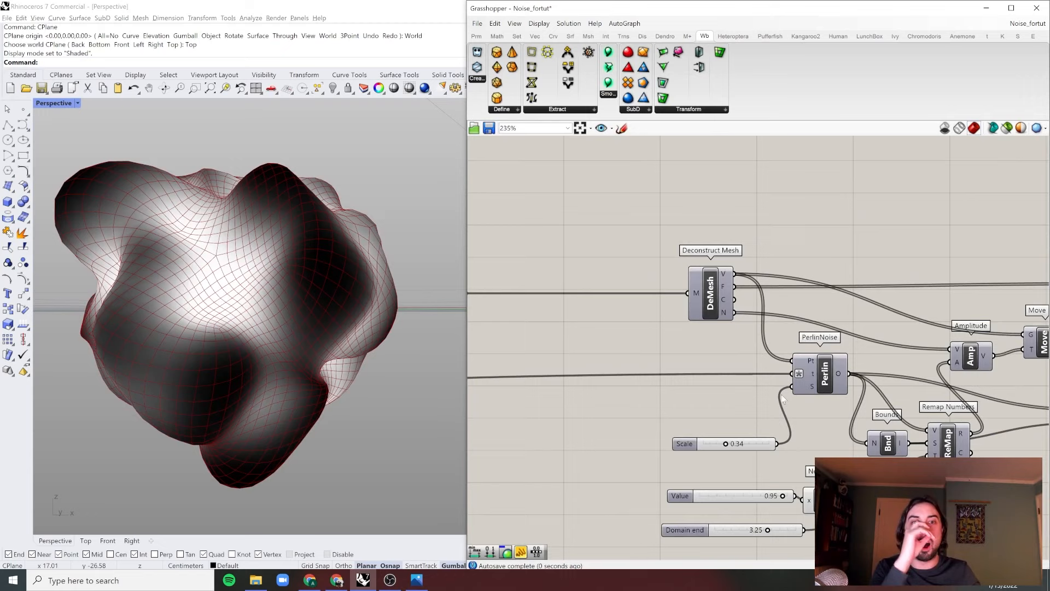
left_click(815, 377)
scroll(815, 380, "down", 5)
right_click_drag(646, 414, 814, 406)
right_click_drag(577, 397, 770, 402)
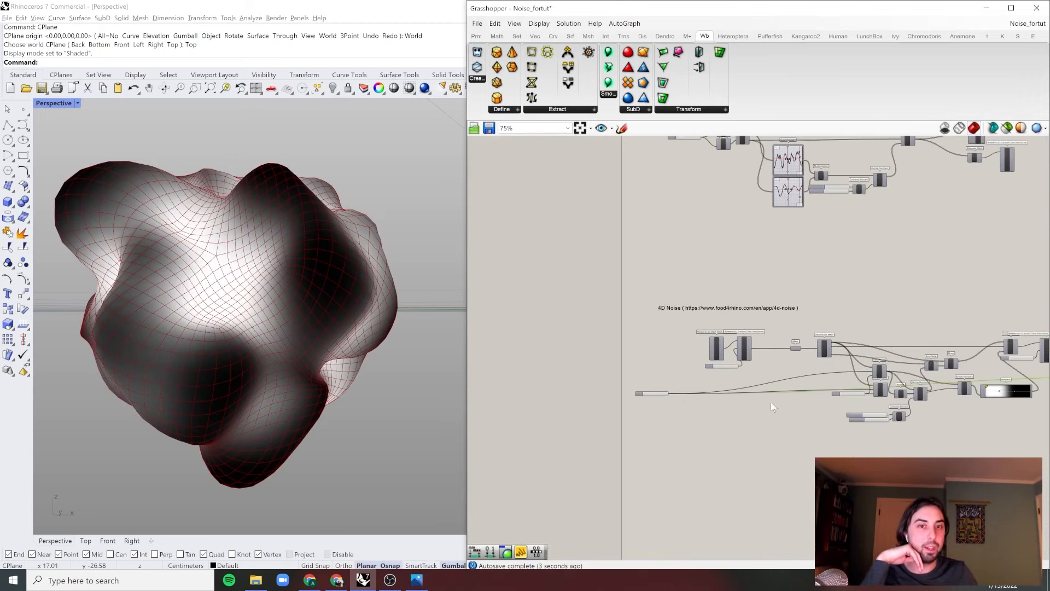
scroll(679, 397, "up", 5)
scroll(552, 379, "up", 4)
left_click_drag(590, 378, 666, 377)
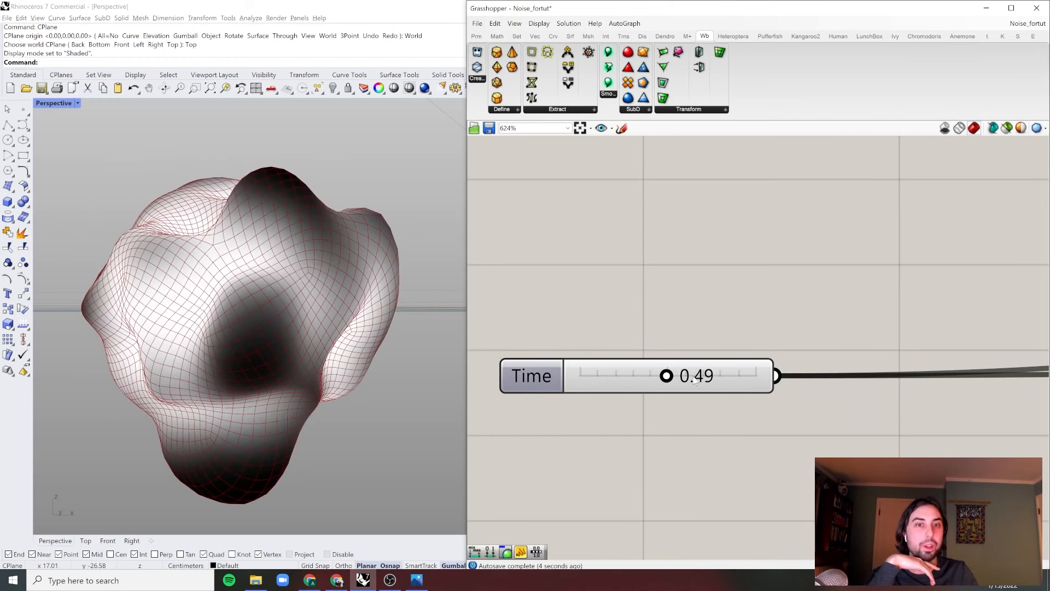
Set the Time slider's maximum to 2 and raise its value within the wider range
right_click(693, 388)
left_click(766, 416)
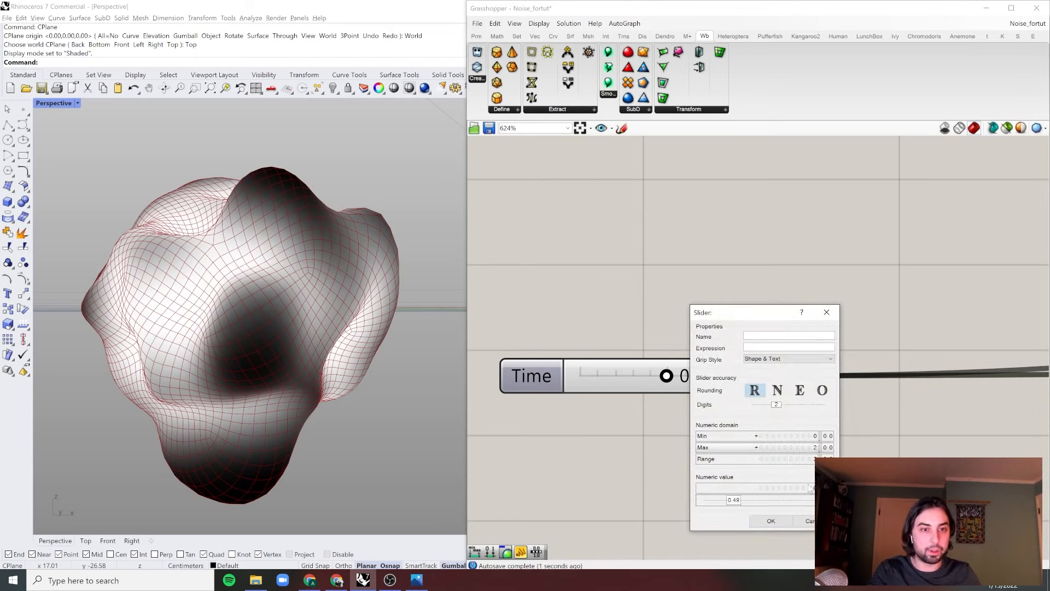
left_click(771, 521)
left_click_drag(627, 378, 659, 375)
Connect the 0.95 slider directly to the second Construct Domain's A input, delete the Negative component, and set Domain end to 2.15
scroll(707, 320, "down", 10)
scroll(865, 327, "up", 8)
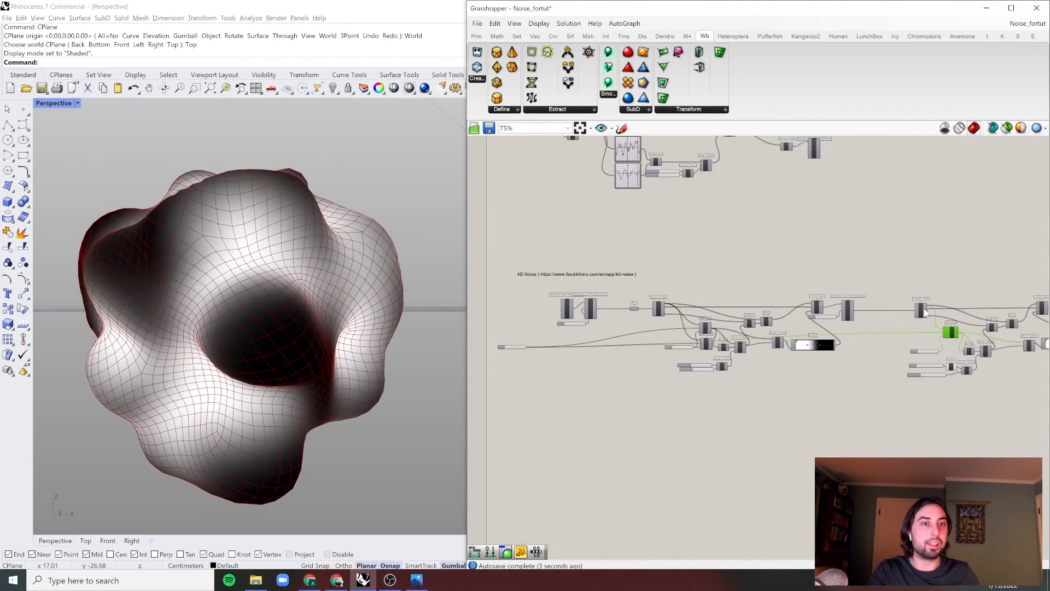
right_click_drag(752, 378, 875, 305)
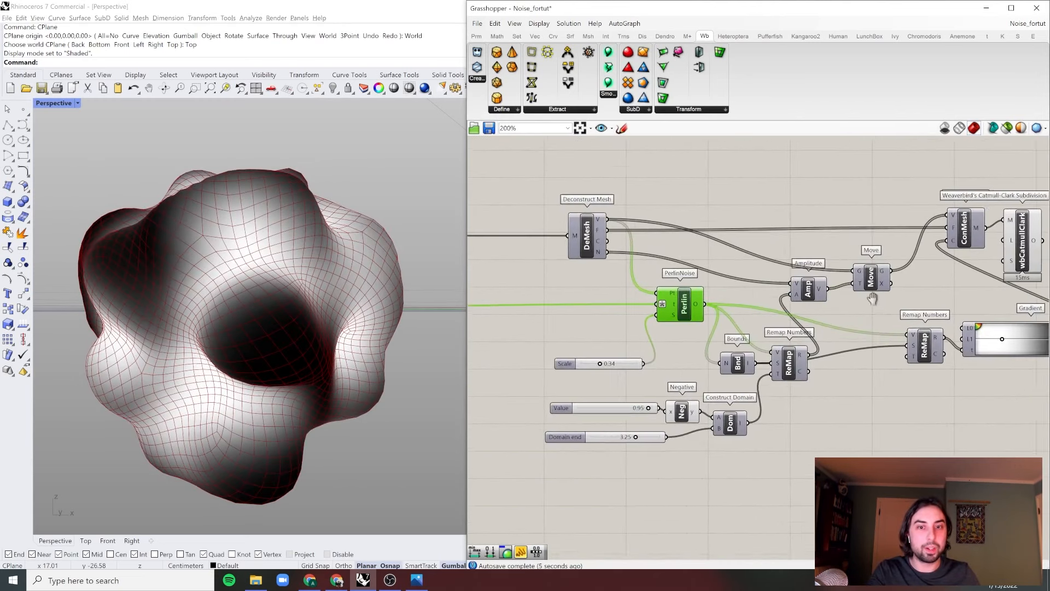
scroll(690, 419, "up", 5)
left_click_drag(672, 411, 673, 359)
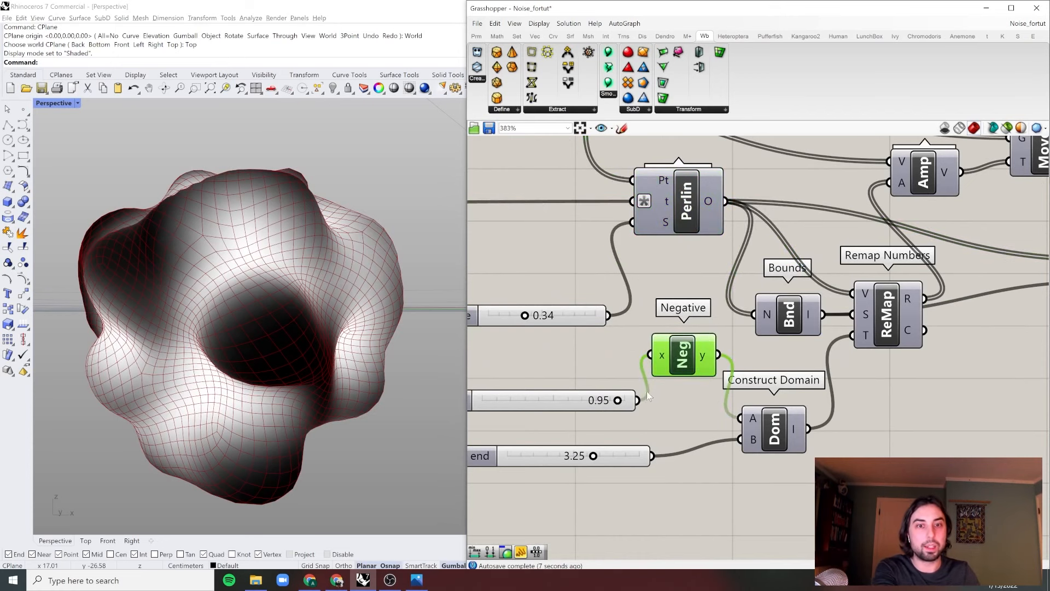
left_click_drag(717, 423, 740, 419)
left_click_drag(571, 405, 579, 424)
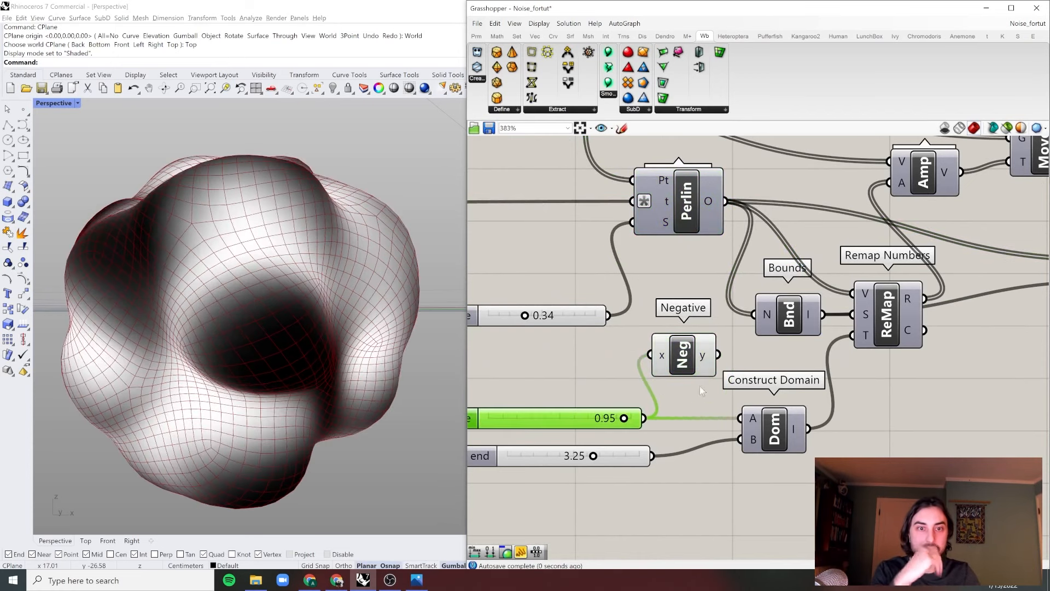
left_click(694, 374)
key("Delete")
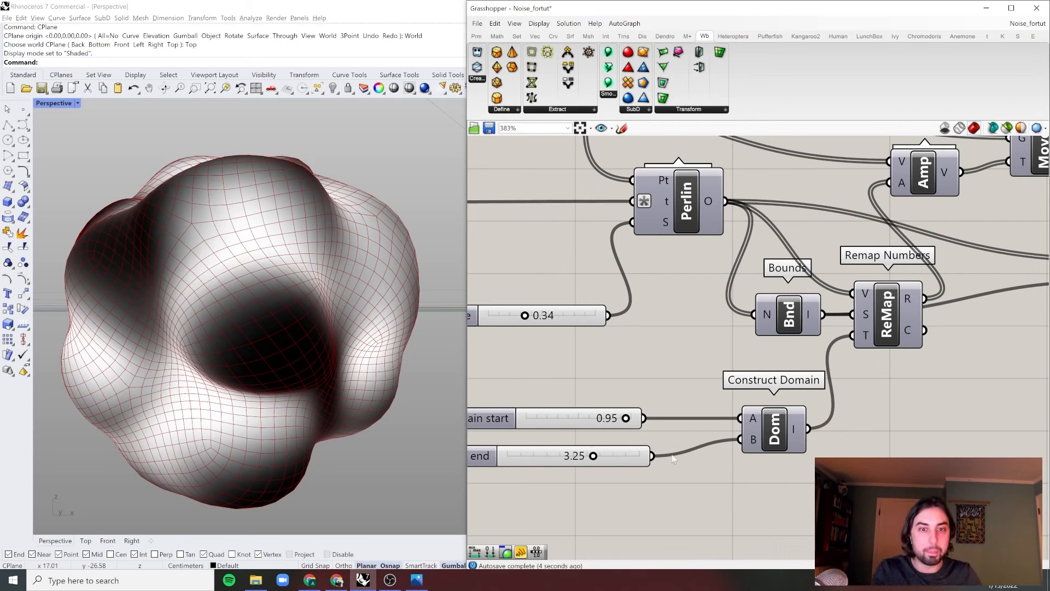
left_click_drag(593, 457, 560, 457)
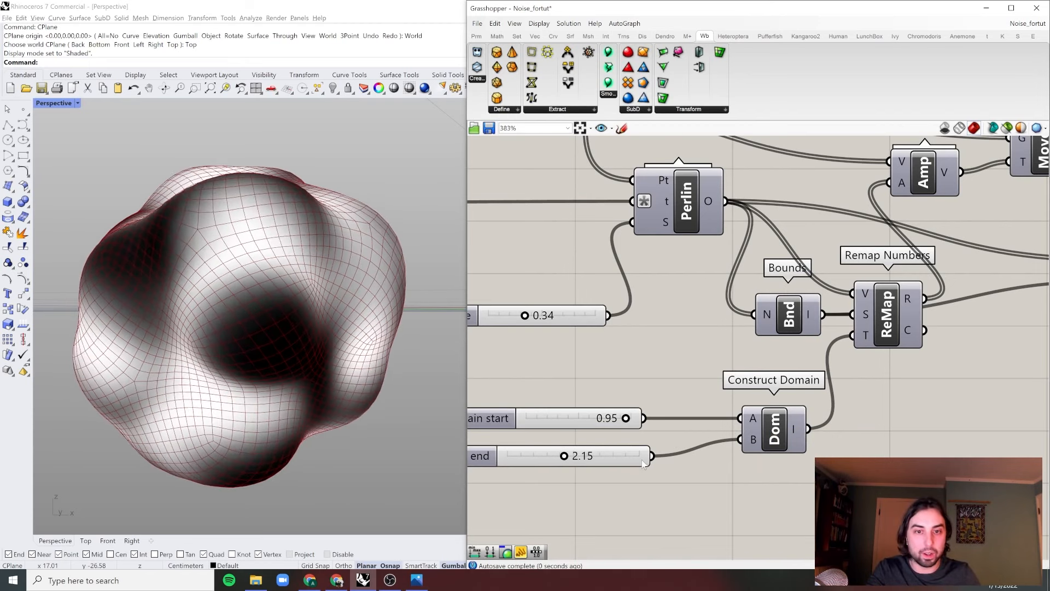
Add a Negative component after the second Construct Domain, feed it the domain, and connect its y output to Remap Numbers' T input
double_click(851, 423)
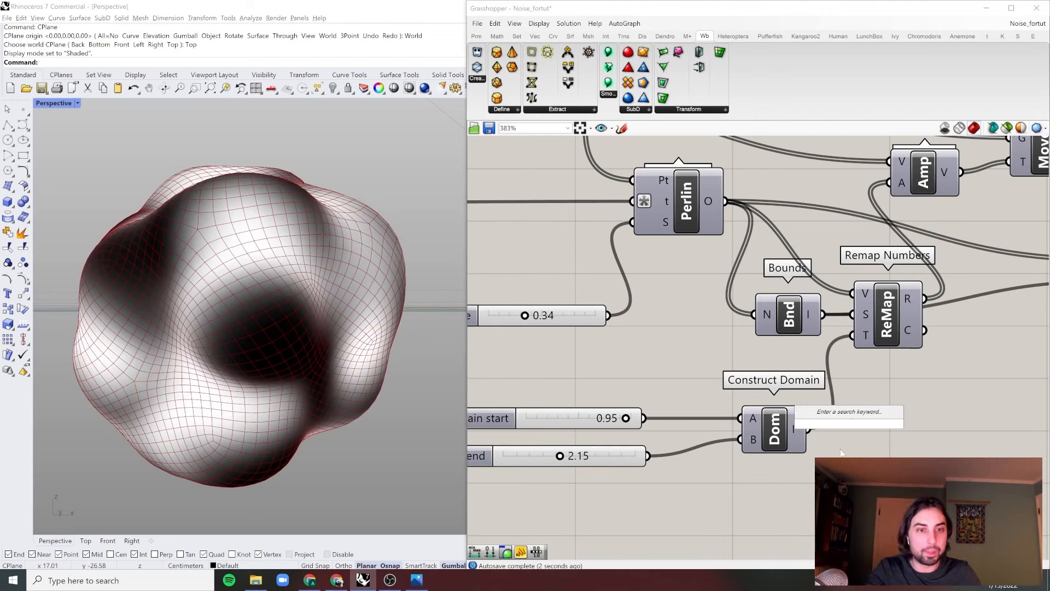
double_click(892, 450)
type("nega")
key("Return")
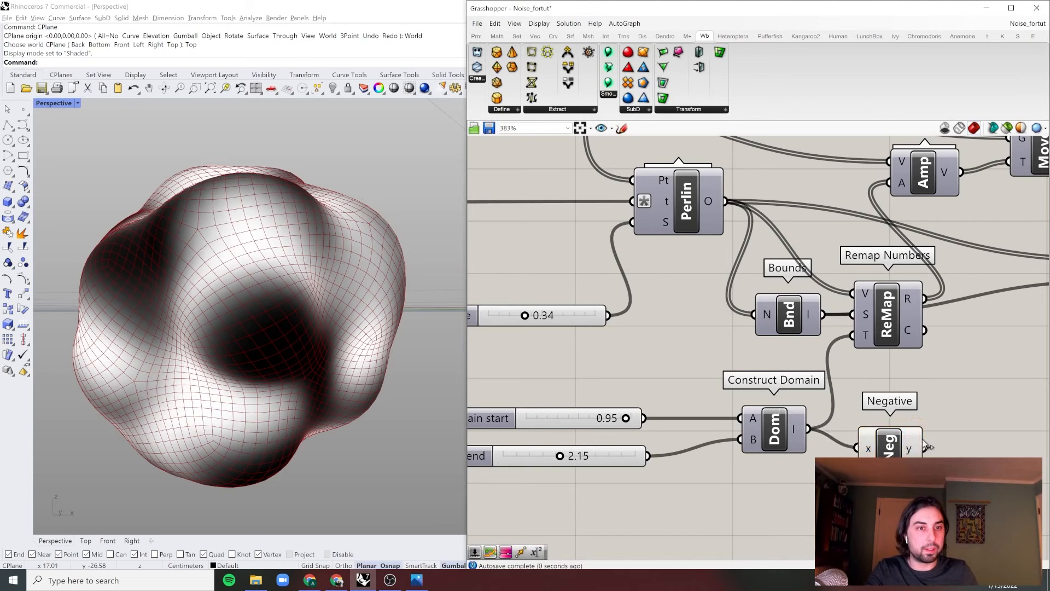
left_click_drag(873, 347, 855, 336)
Set the second noise's Domain start slider to 0.11 and its Domain end slider to 2.97
right_click_drag(403, 351, 344, 283, "shift")
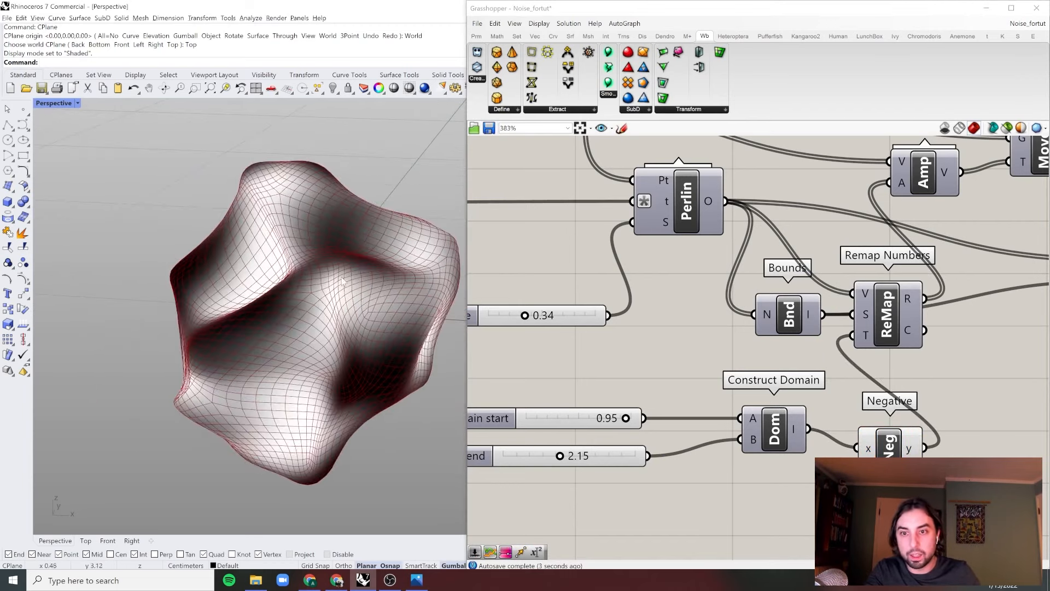
right_click_drag(641, 451, 697, 436)
scroll(698, 436, "up", 2)
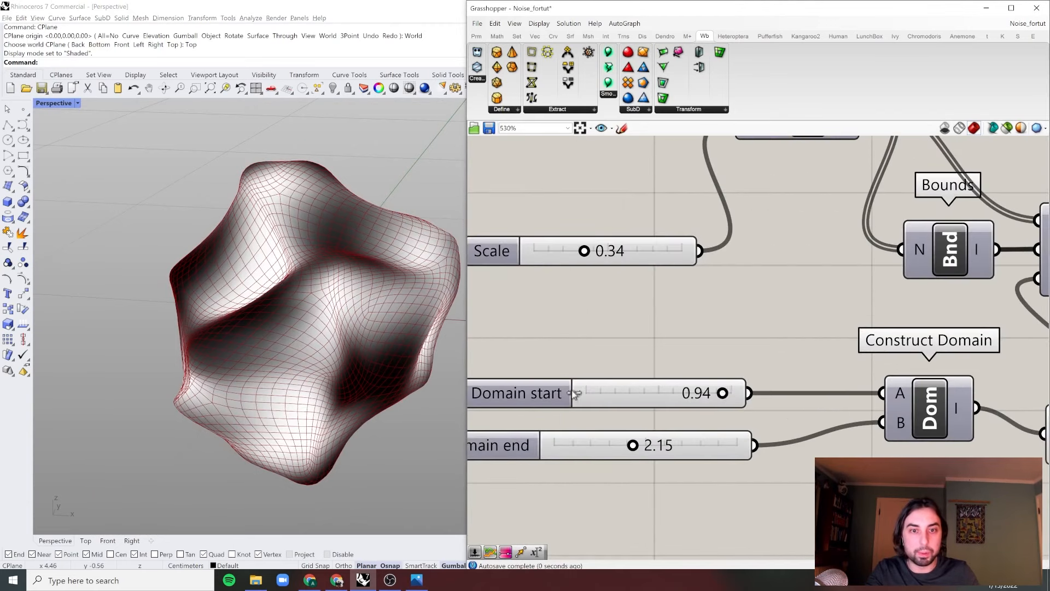
left_click_drag(574, 393, 602, 393)
left_click_drag(633, 446, 663, 446)
Inspect the mesh up close and reduce the second noise's Domain end to 1.22
right_click_drag(262, 295, 397, 434)
scroll(333, 279, "up", 6)
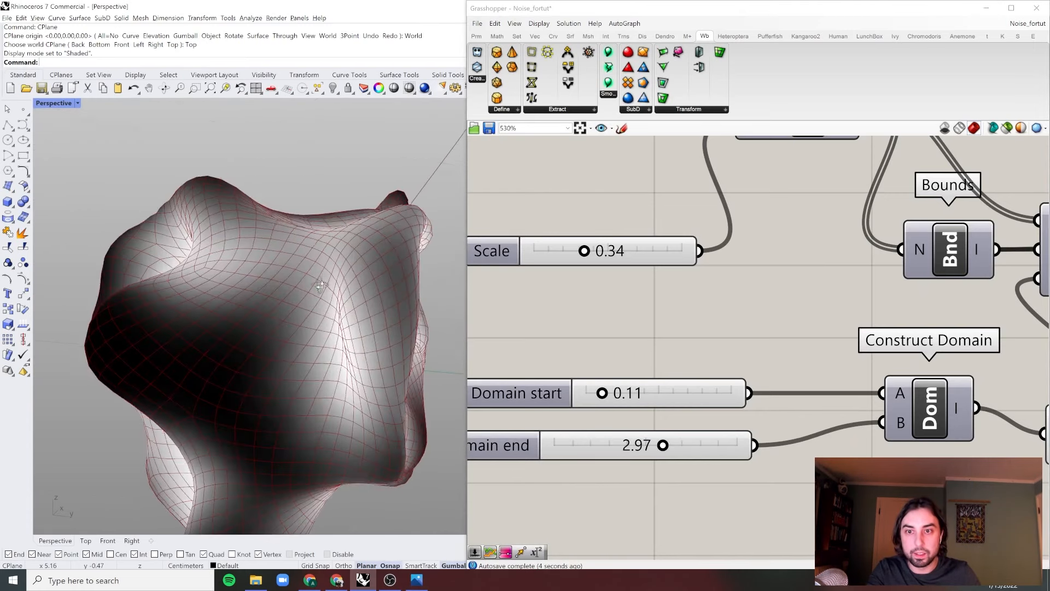
right_click_drag(391, 279, 356, 319)
left_click_drag(661, 448, 599, 447)
scroll(697, 344, "down", 4)
Set the second PerlinNoise's Scale slider to 0.92 and inspect the more finely displaced mesh
right_click_drag(697, 343, 671, 404)
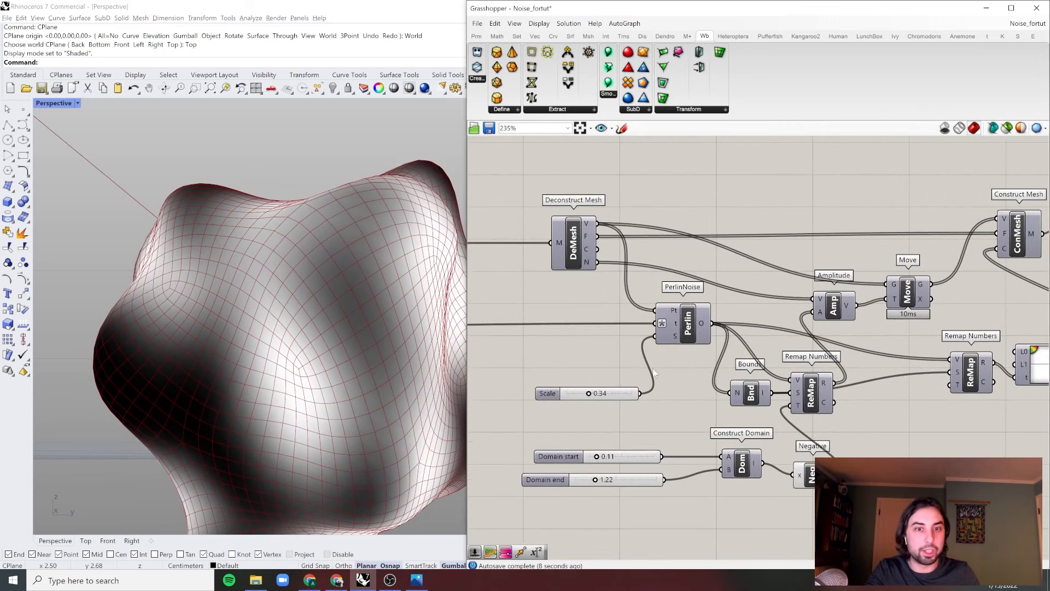
scroll(578, 373, "up", 4)
left_click_drag(605, 420, 696, 422)
right_click_drag(389, 350, 362, 306)
scroll(662, 288, "down", 4)
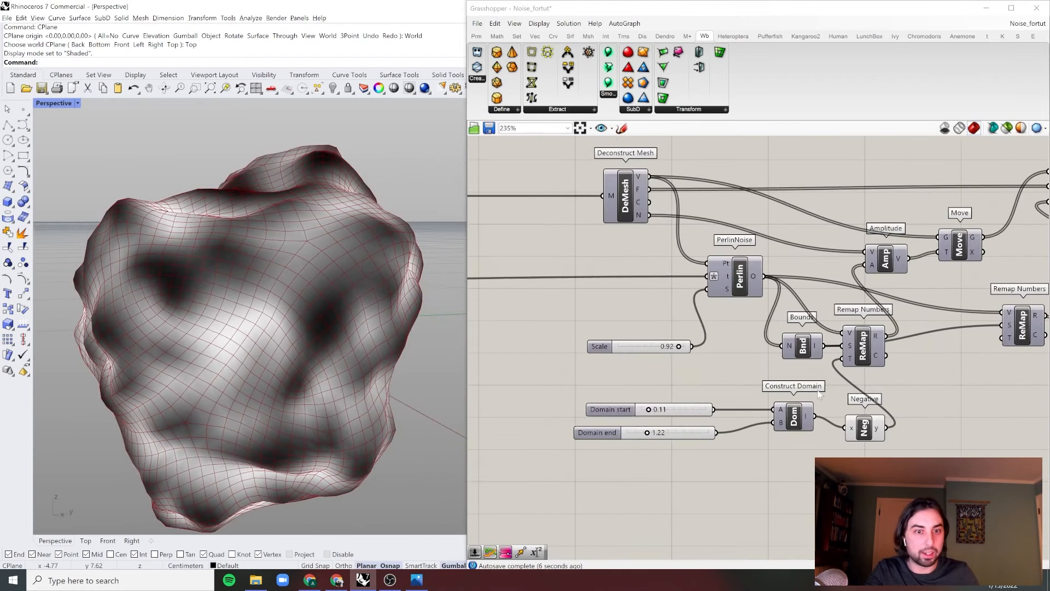
Set the second noise's Domain end to 2.25 and Domain start to 0.37, and inspect the mesh from another side
scroll(766, 397, "up", 2)
left_click_drag(576, 457, 606, 455)
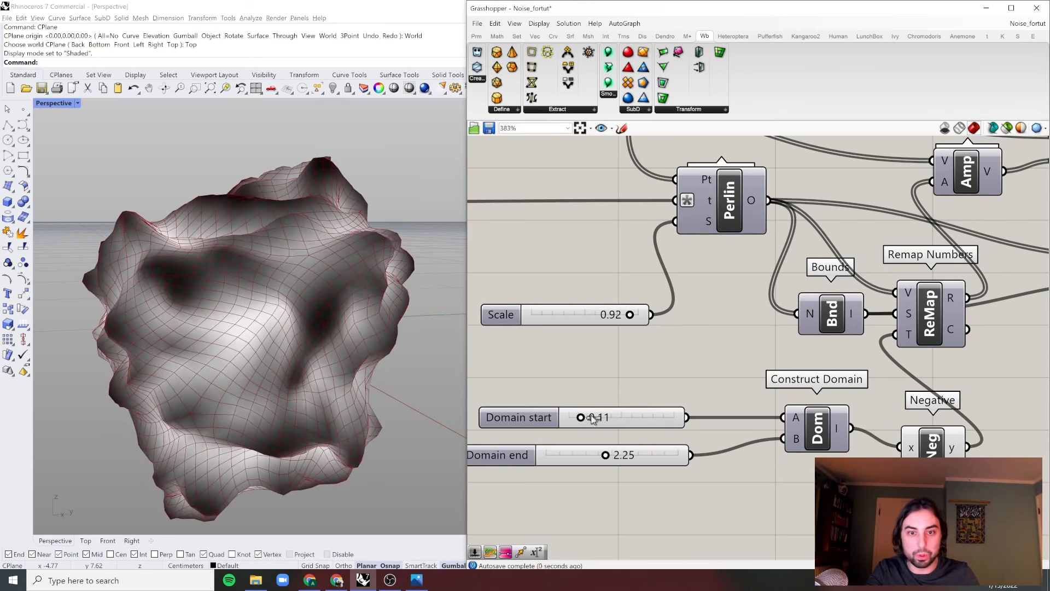
mouse_move(592, 418)
left_mouse_down()
mouse_move(658, 421)
mouse_move(560, 425)
mouse_move(610, 428)
left_mouse_up()
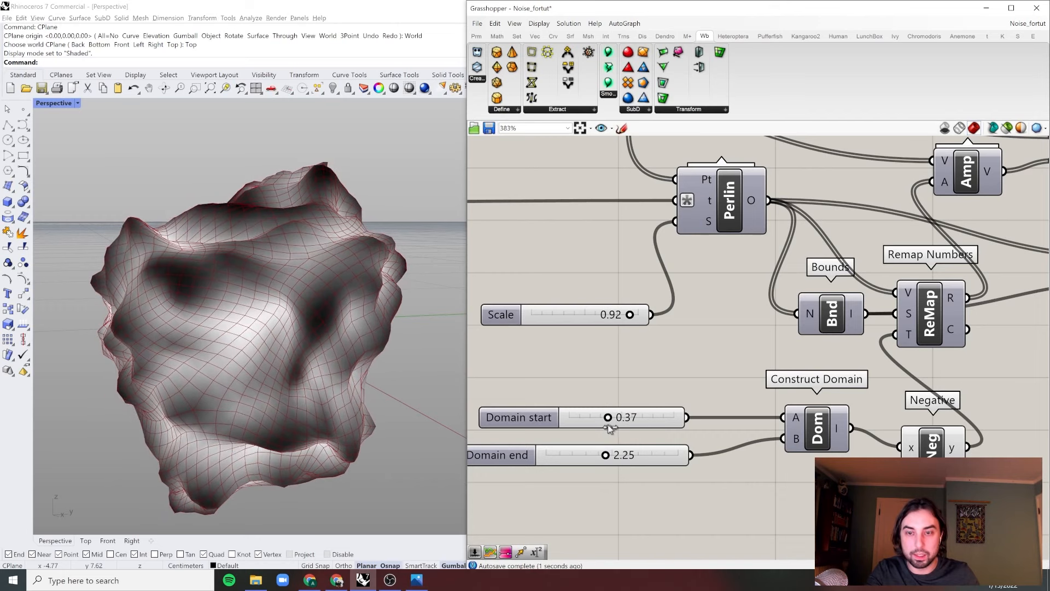
right_click_drag(411, 364, 309, 355)
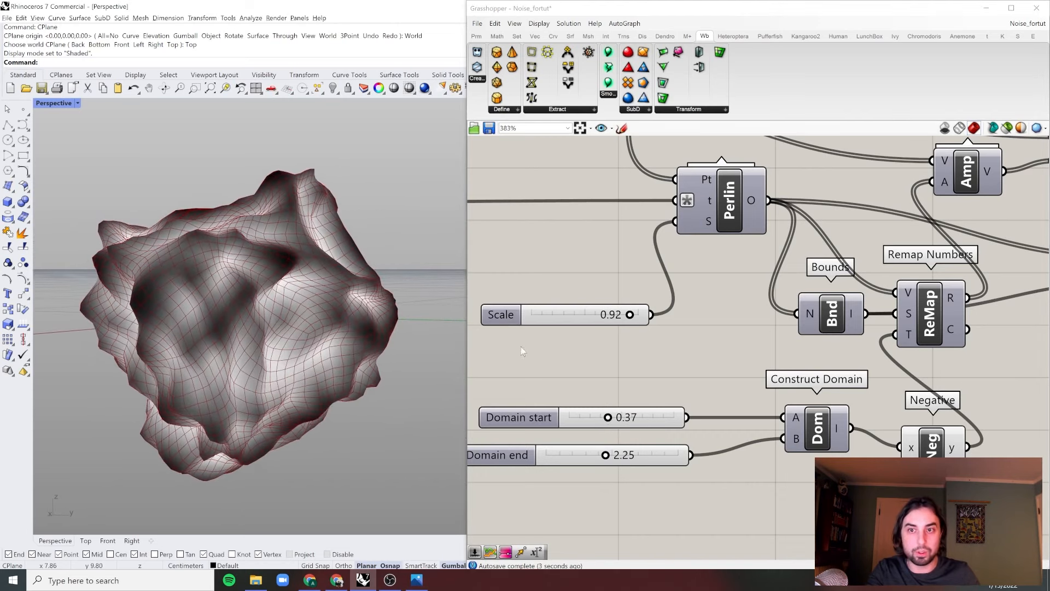
scroll(762, 340, "down", 5)
scroll(919, 303, "up", 1)
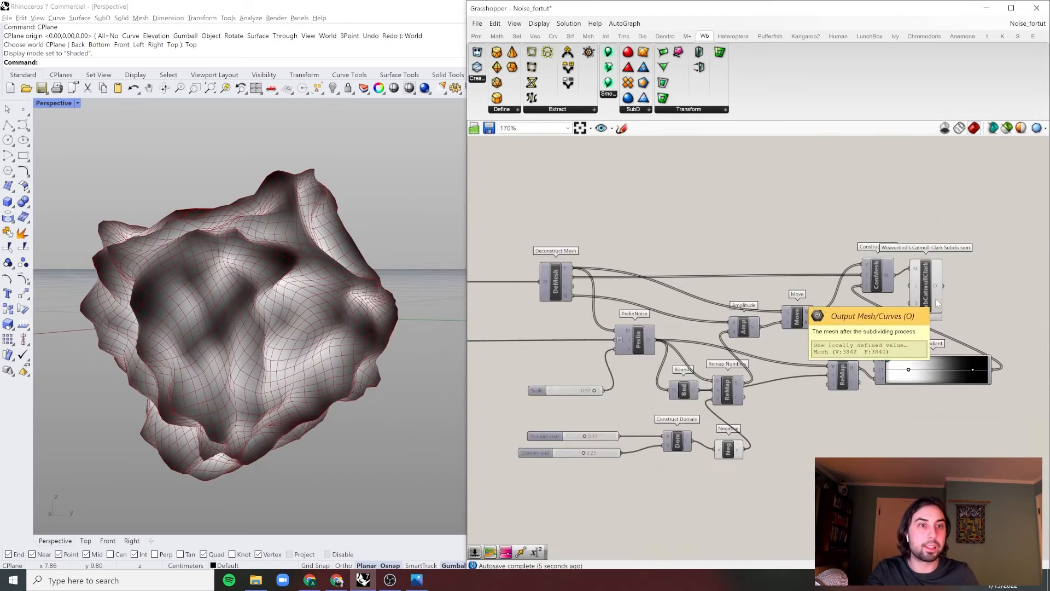
Increase the subdivision level of the second noise stage's Catmull-Clark component to get a denser, smoother mesh
left_click(932, 292)
left_click(919, 212)
scroll(922, 276, "up", 6)
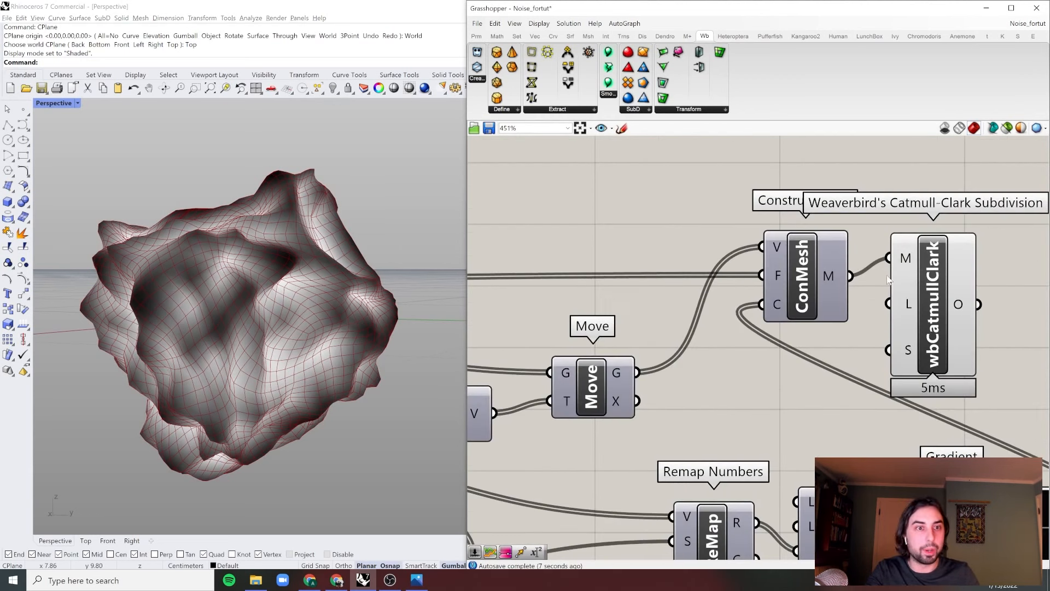
right_click(907, 302)
mouse_move(965, 393)
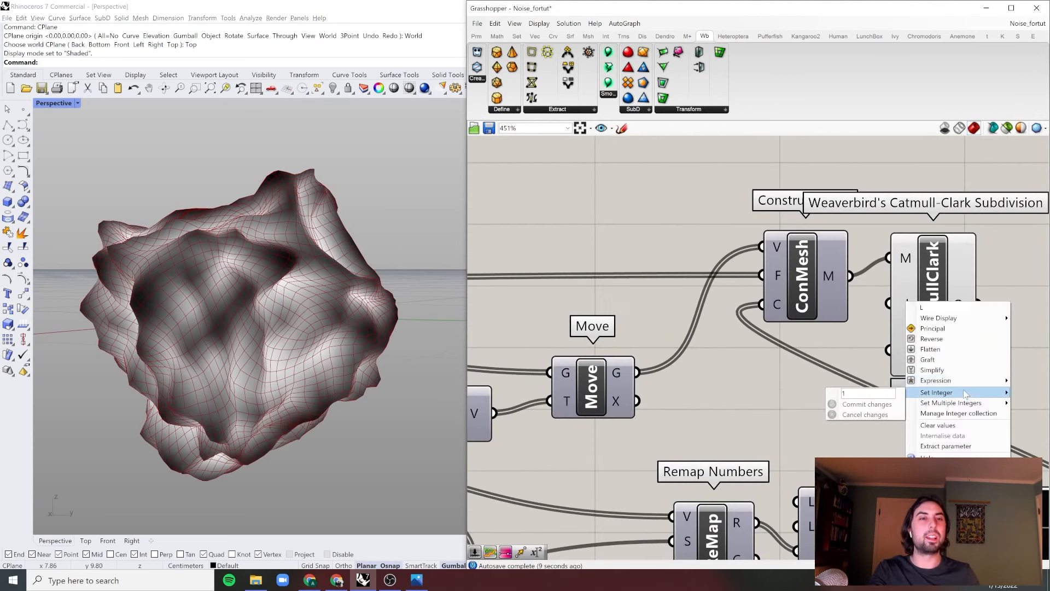
left_click(857, 407)
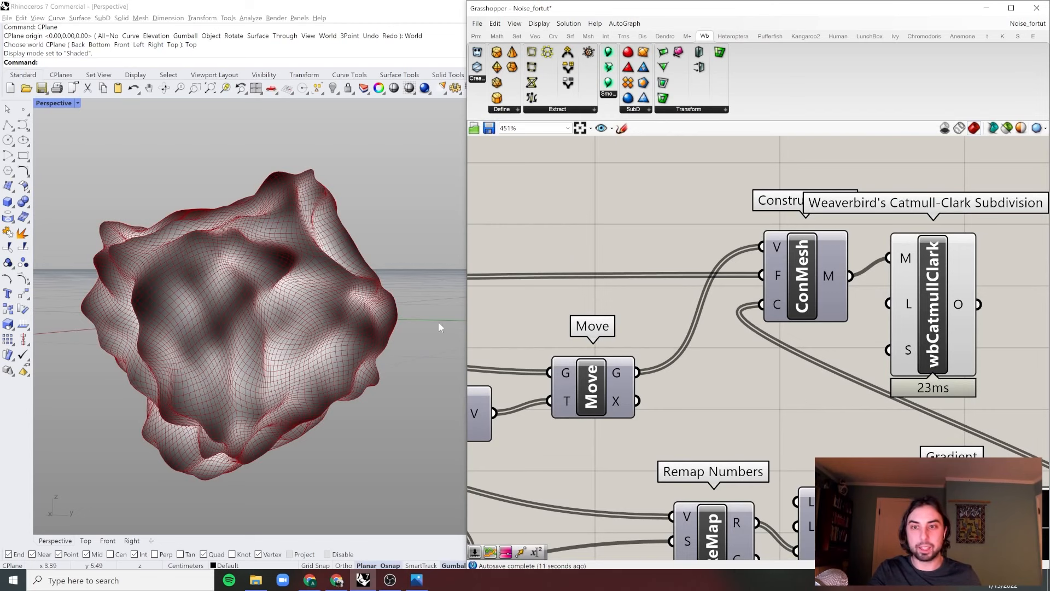
Add a Custom Preview Materials component and feed the final Catmull-Clark output into its geometry input
scroll(888, 261, "down", 2)
right_click_drag(897, 262, 653, 300)
double_click(871, 301)
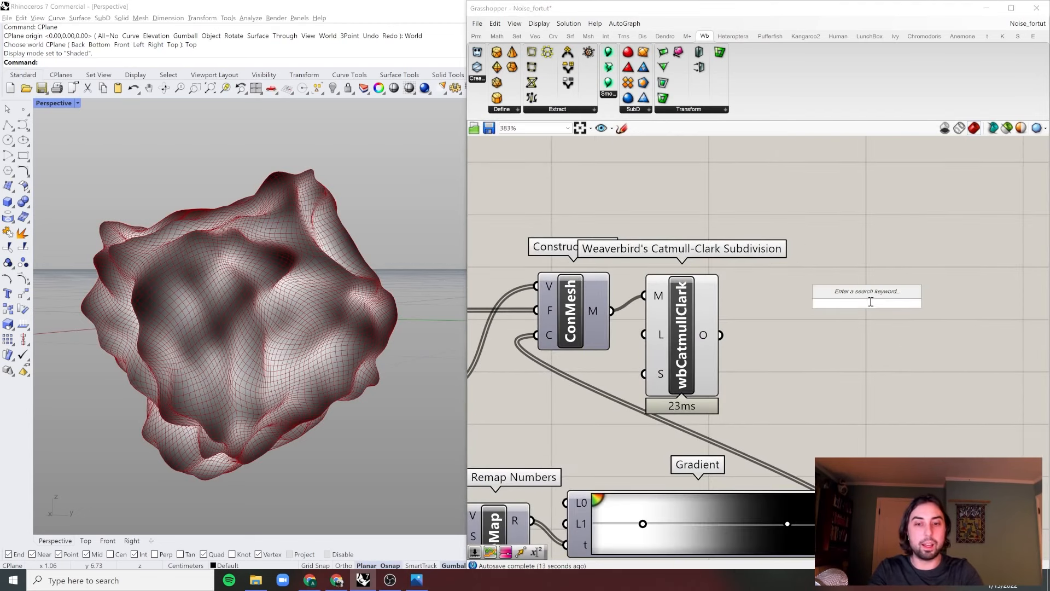
type("pre")
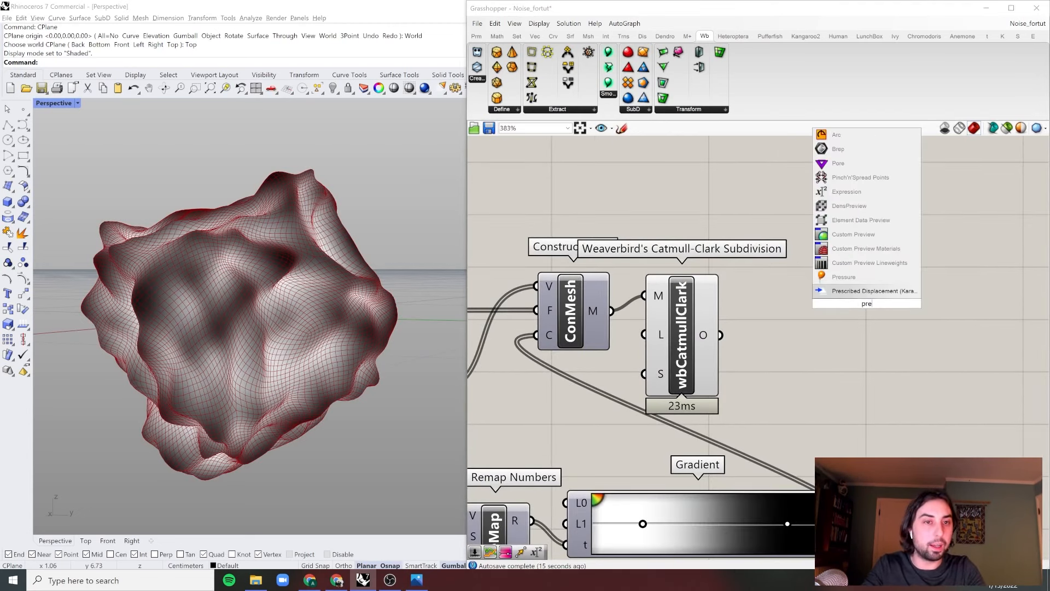
left_click(878, 249)
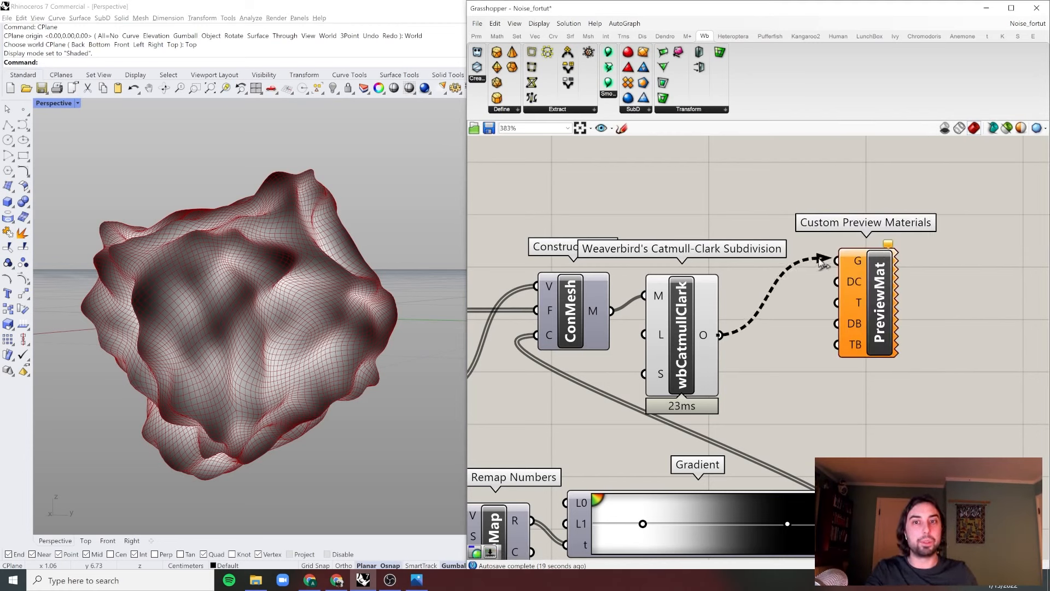
left_click_drag(819, 258, 834, 259)
Turn off the preview of the final Catmull-Clark component so only the material preview displays the mesh
left_click(671, 343)
right_click(756, 280)
left_click(785, 294)
left_click(767, 267)
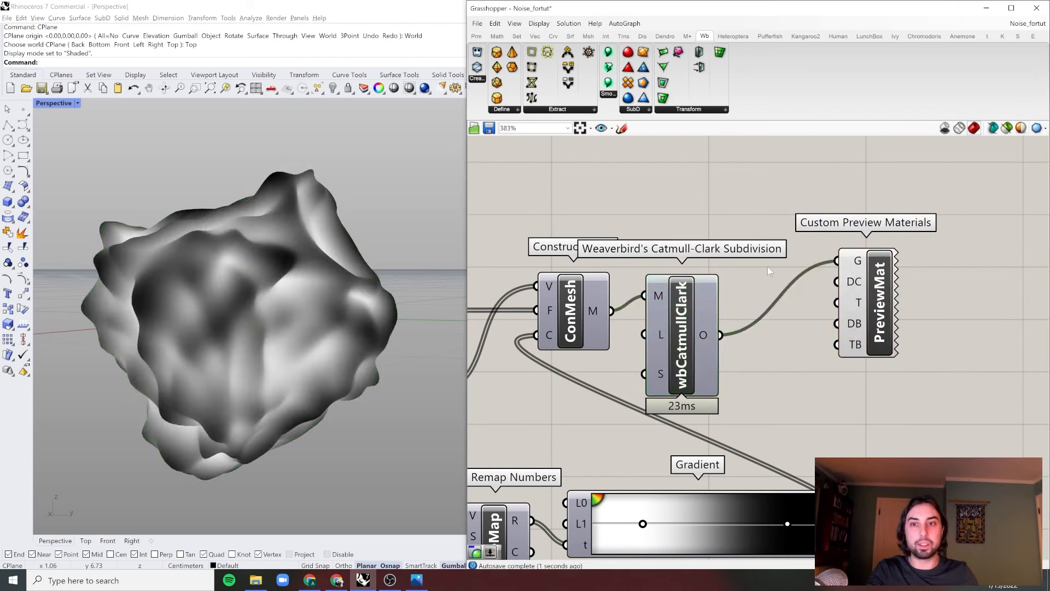
Set the shared Time slider to 0.56 to change the noise pattern on the previewed mesh
right_click_drag(273, 239, 270, 275)
scroll(745, 282, "down", 6)
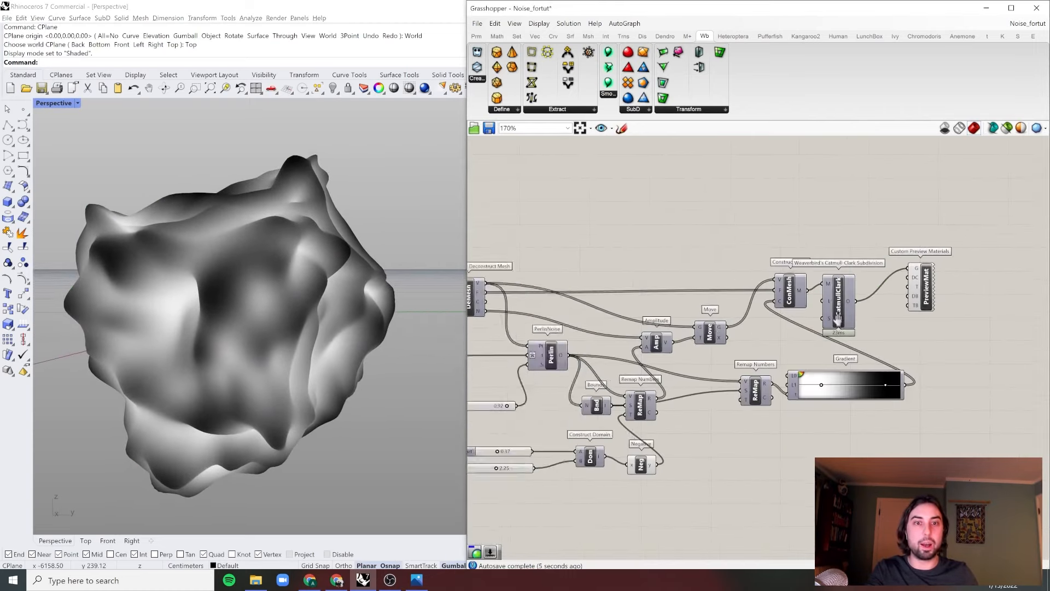
scroll(618, 346, "up", 5)
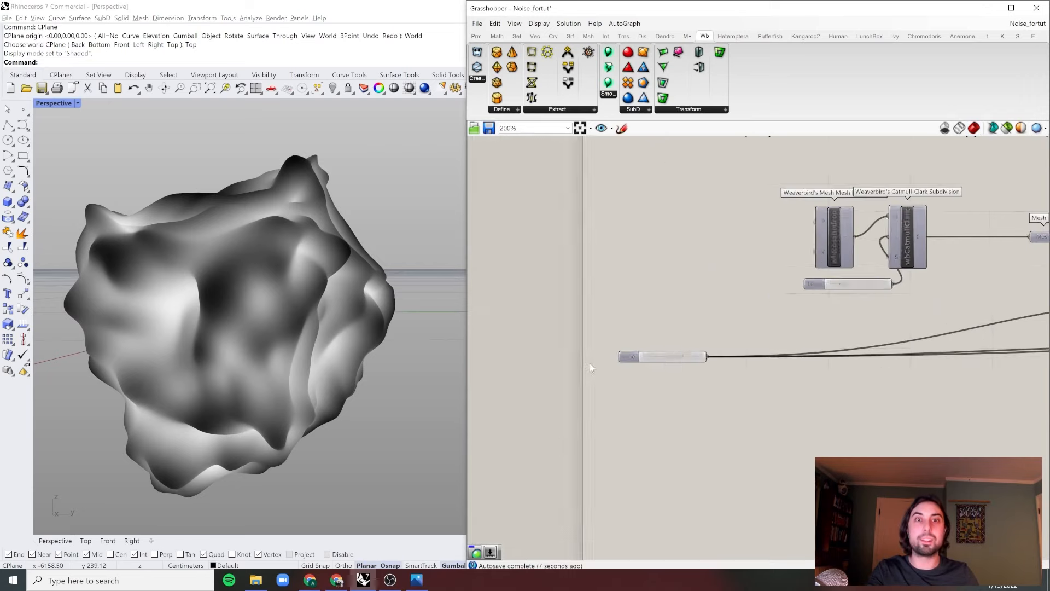
scroll(674, 355, "up", 8)
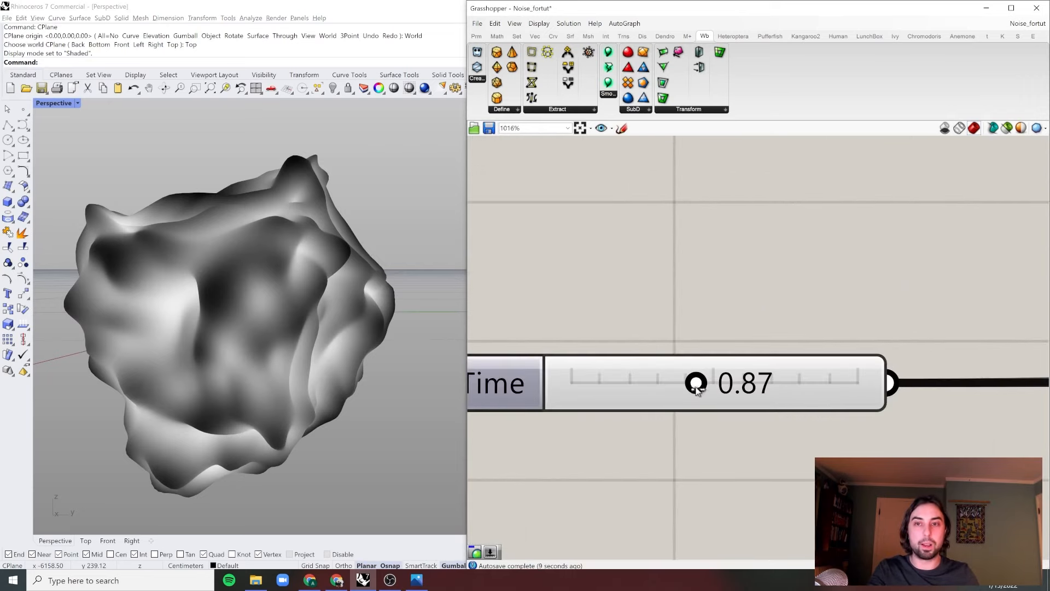
left_click_drag(696, 385, 651, 383)
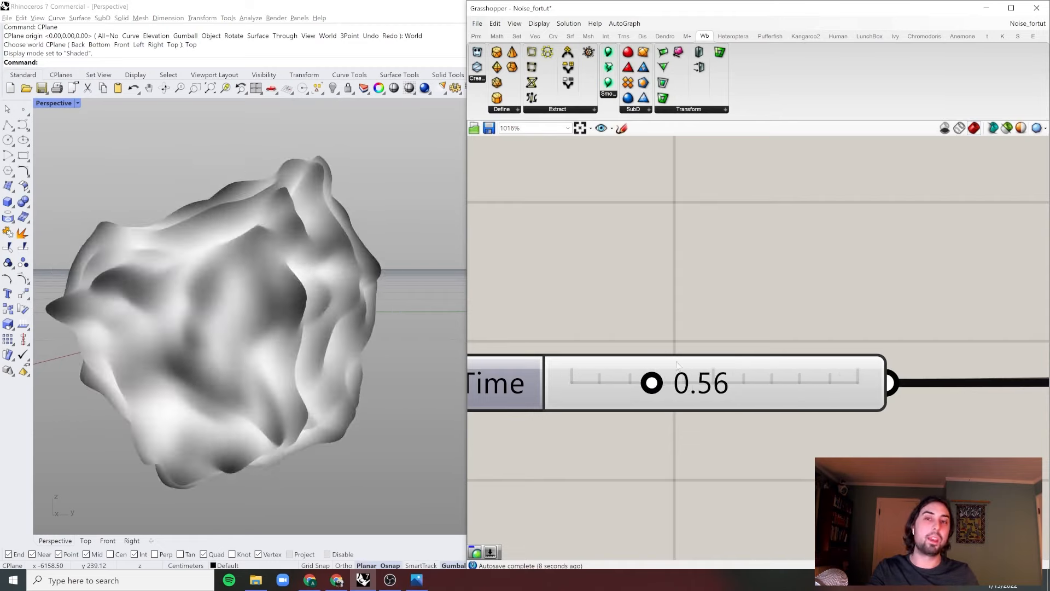
Review the 4D noise definition from the Time slider through both noise stages to the material preview
scroll(727, 327, "down", 12)
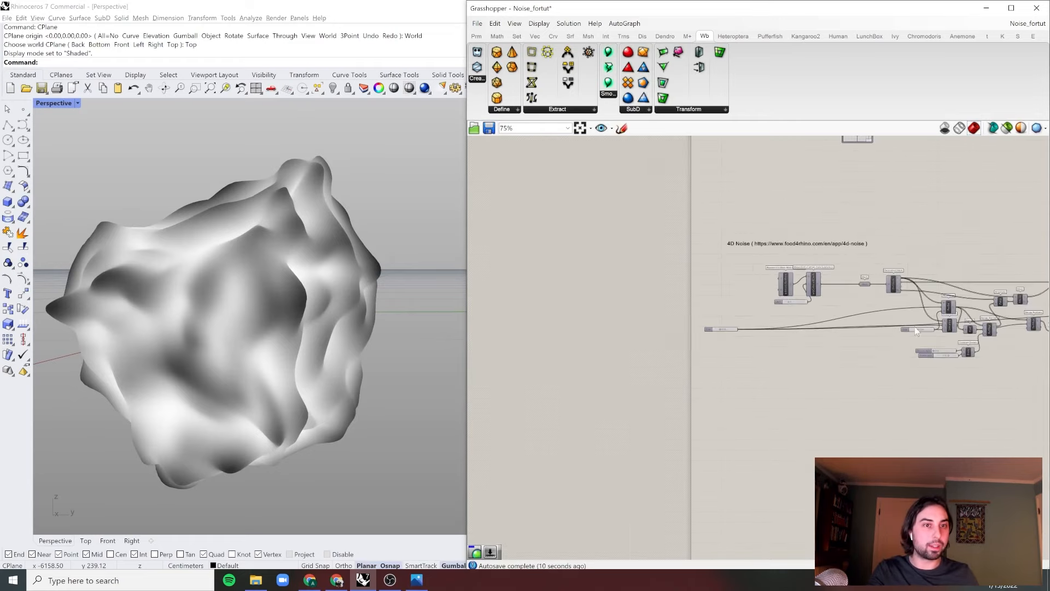
right_click_drag(737, 335, 618, 343)
scroll(810, 343, "up", 1)
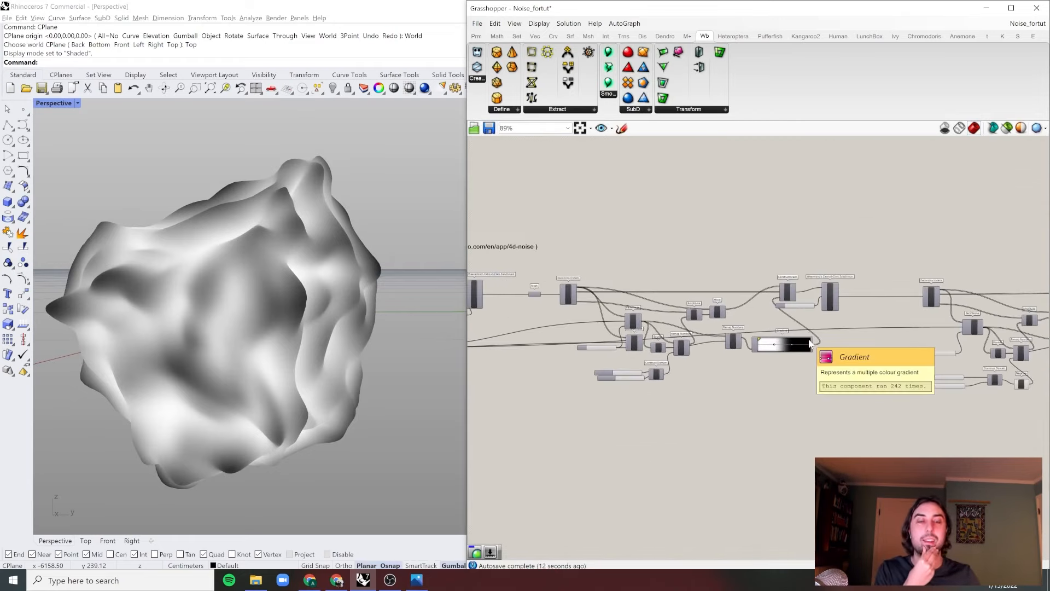
scroll(873, 336, "up", 3)
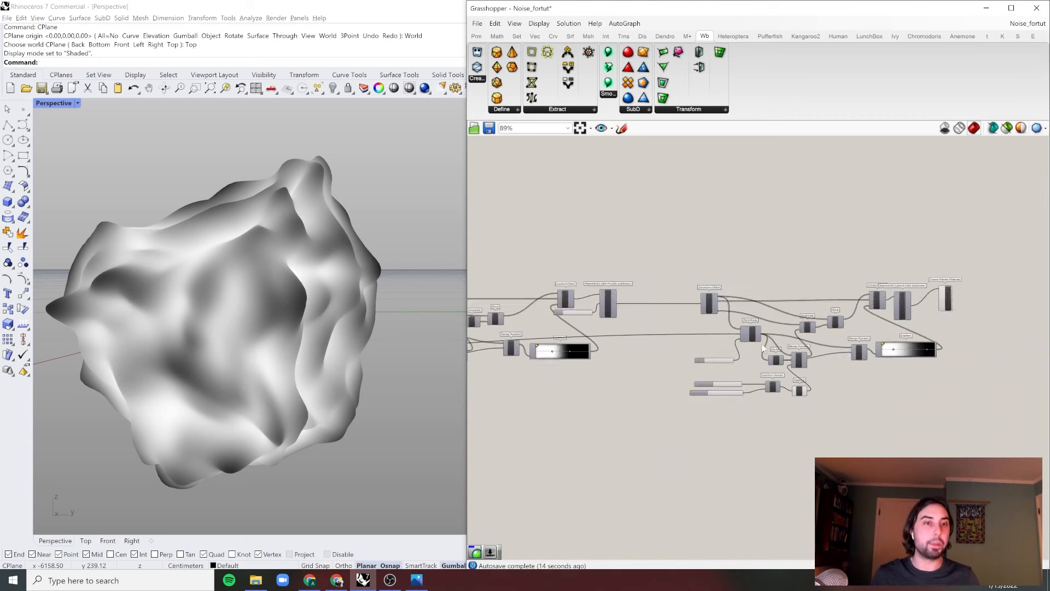
scroll(937, 304, "up", 1)
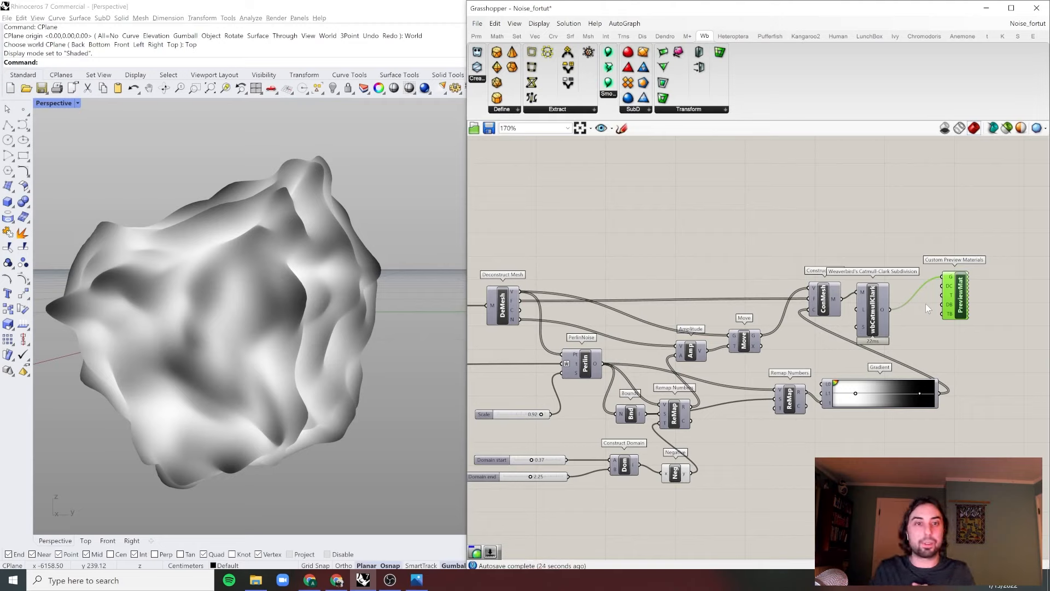
scroll(926, 303, "down", 6)
right_click_drag(736, 306, 888, 321)
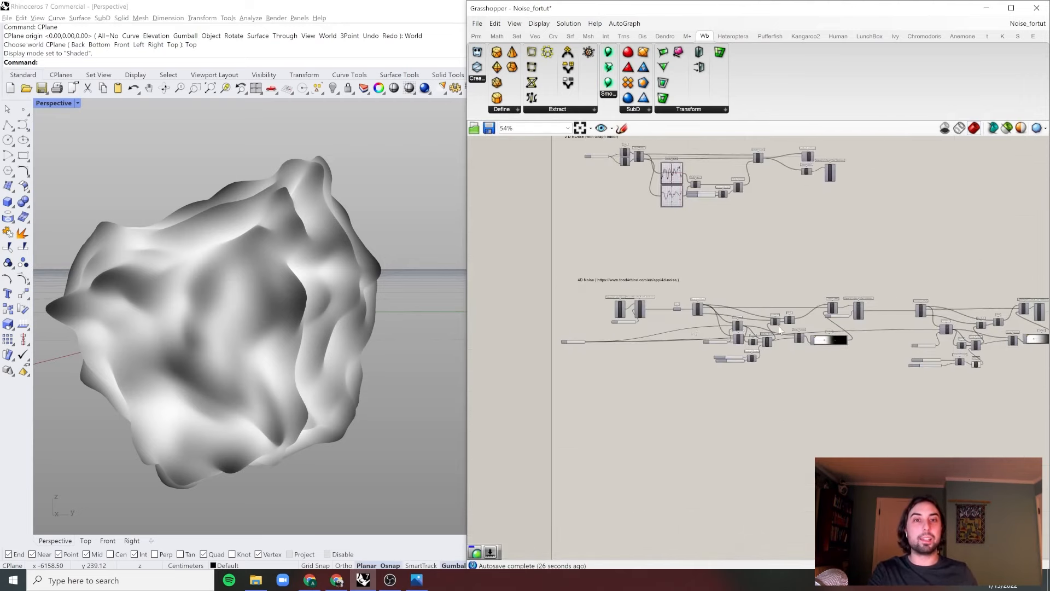